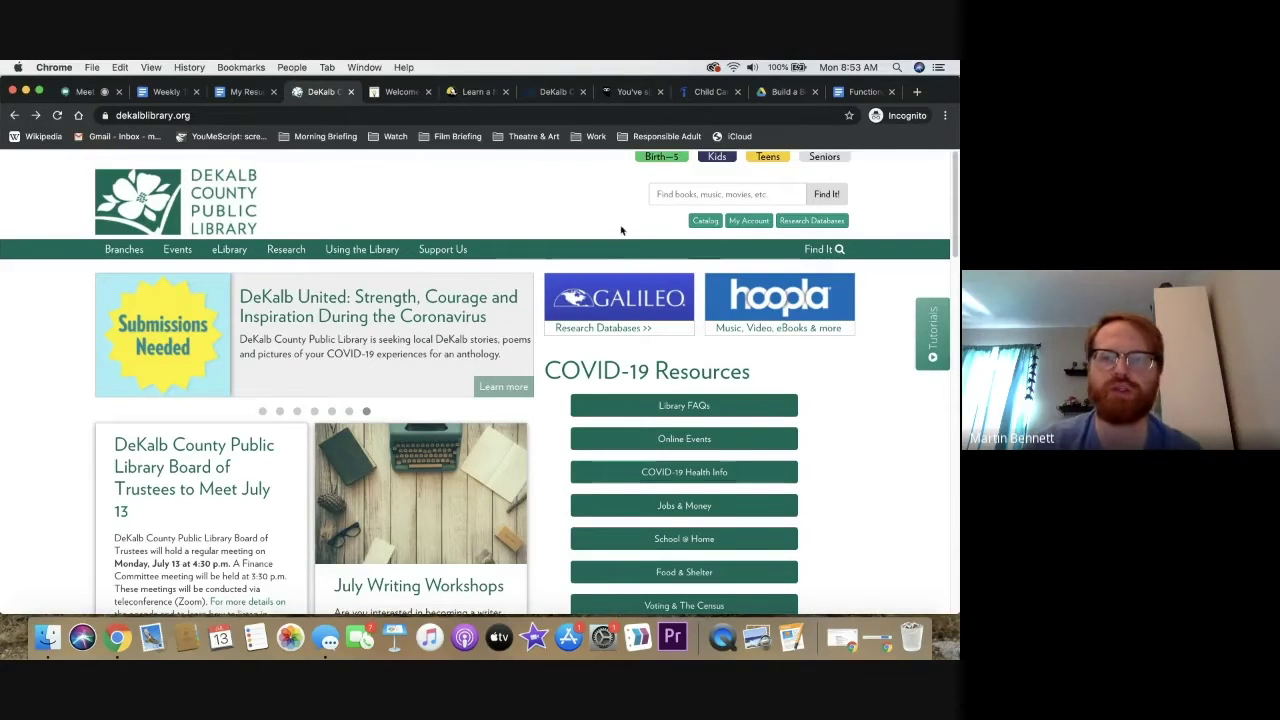
# Bring up the Chronological Day Care.docx preview and scroll through its Skills and Work Experience sections
pyautogui.click(785, 91)
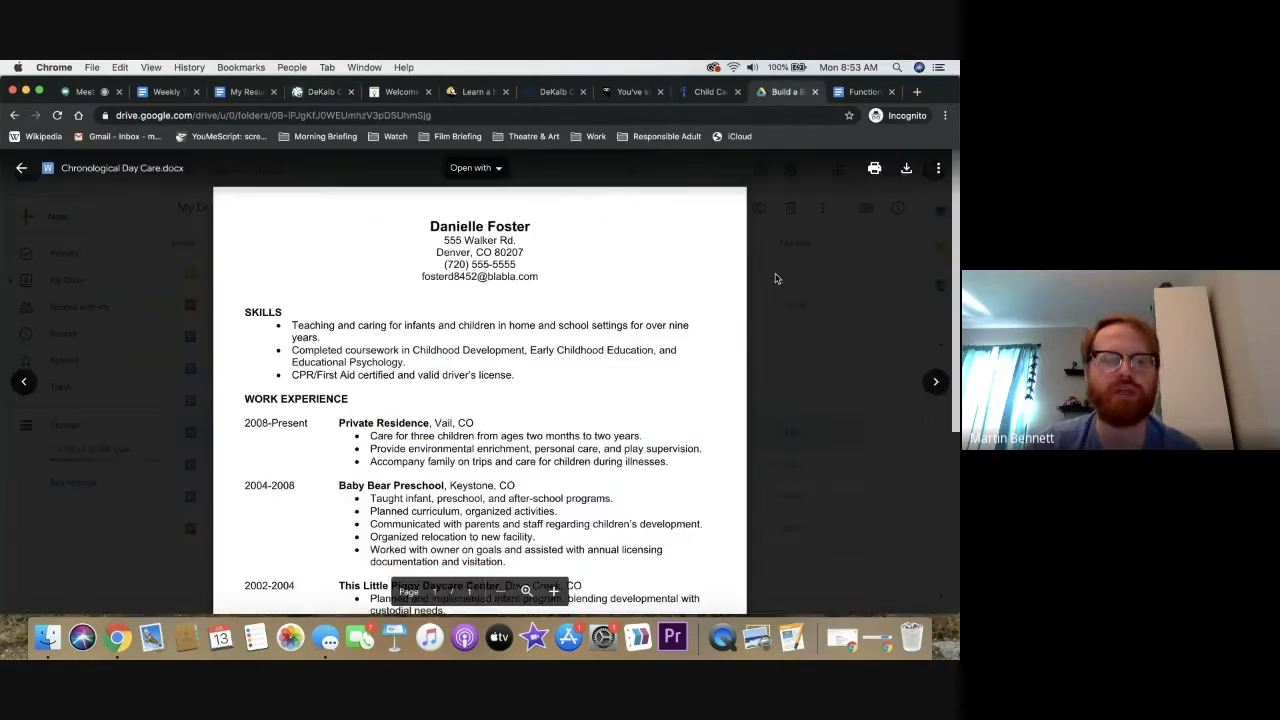
pyautogui.scroll(-3, 775, 278)
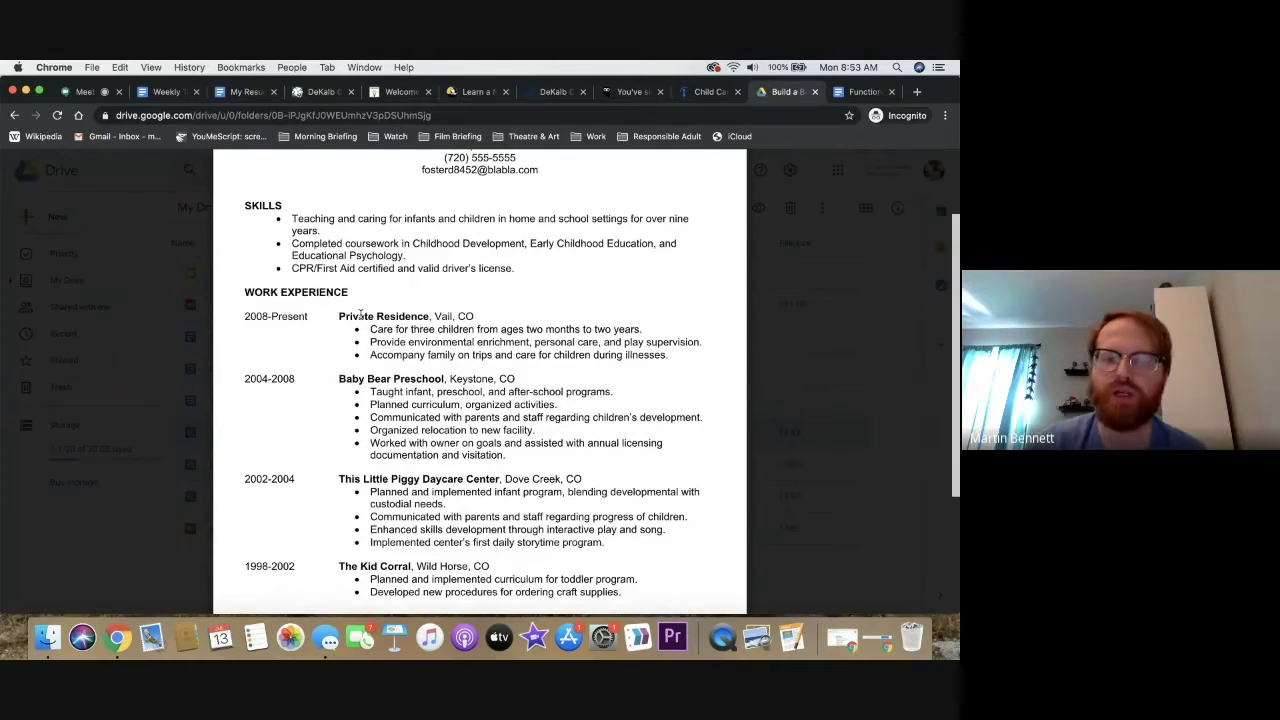
pyautogui.scroll(-2, 360, 313)
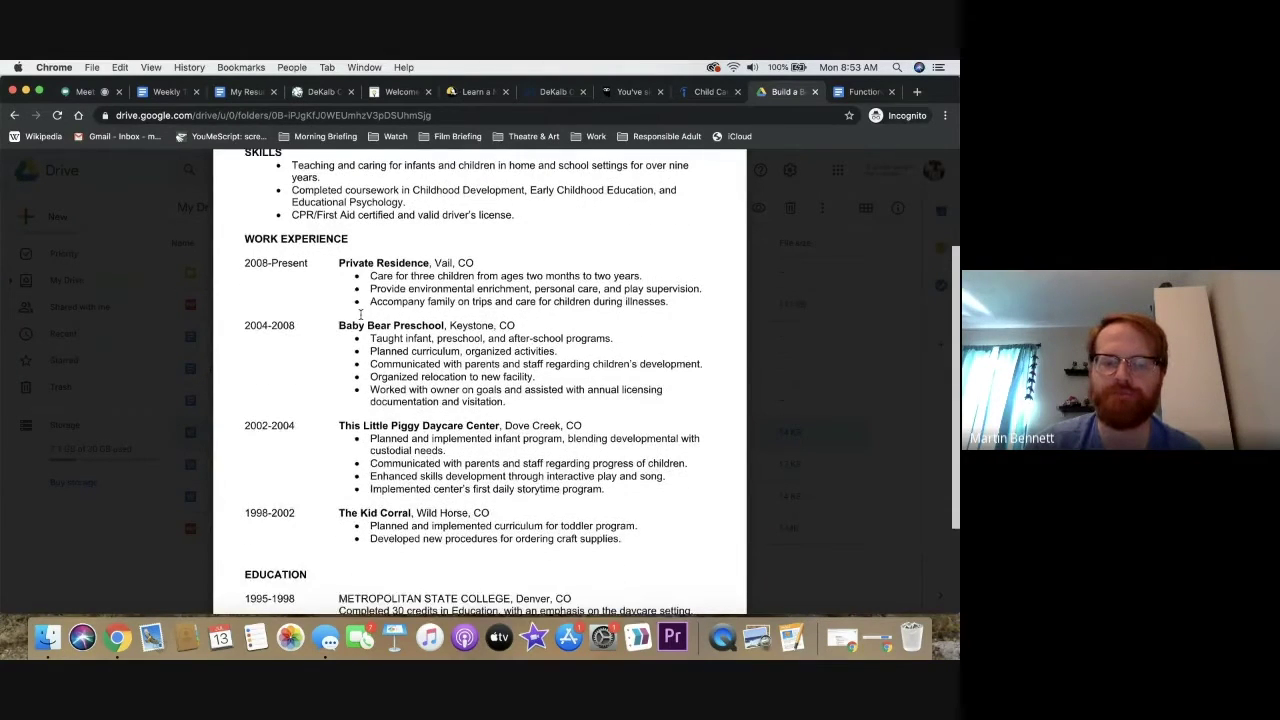
pyautogui.scroll(2, 360, 313)
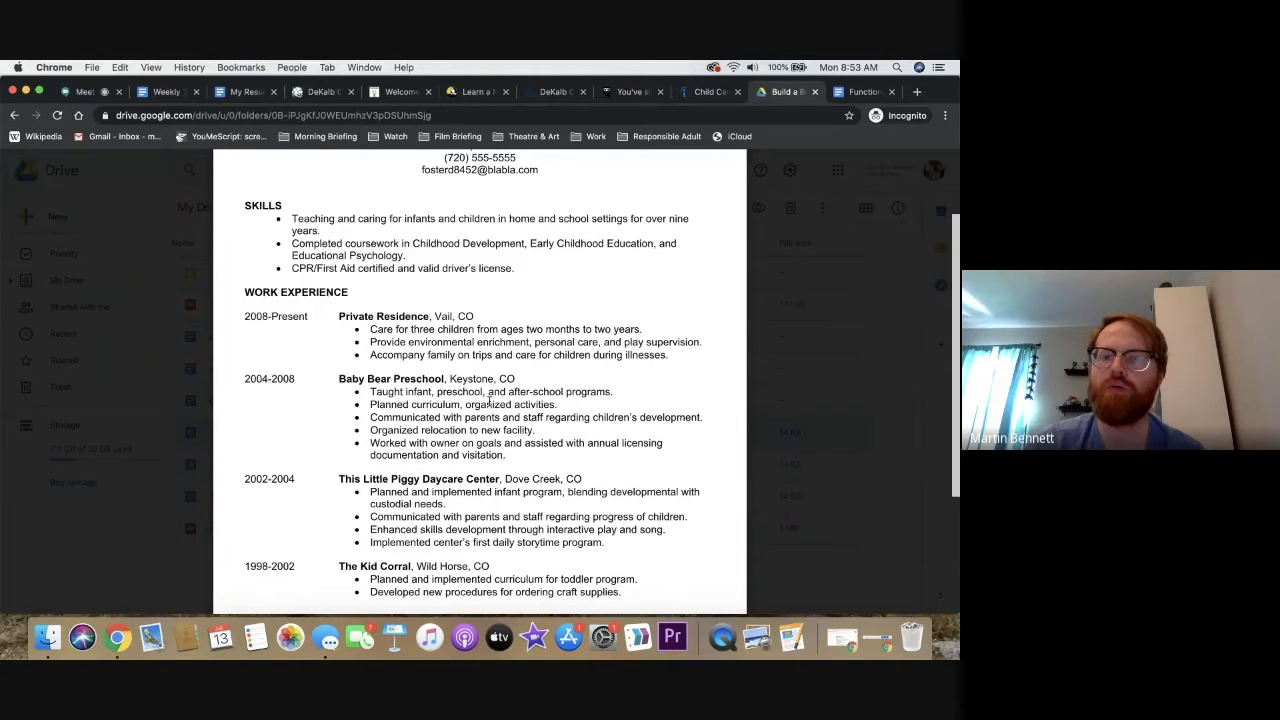
pyautogui.scroll(3, 489, 400)
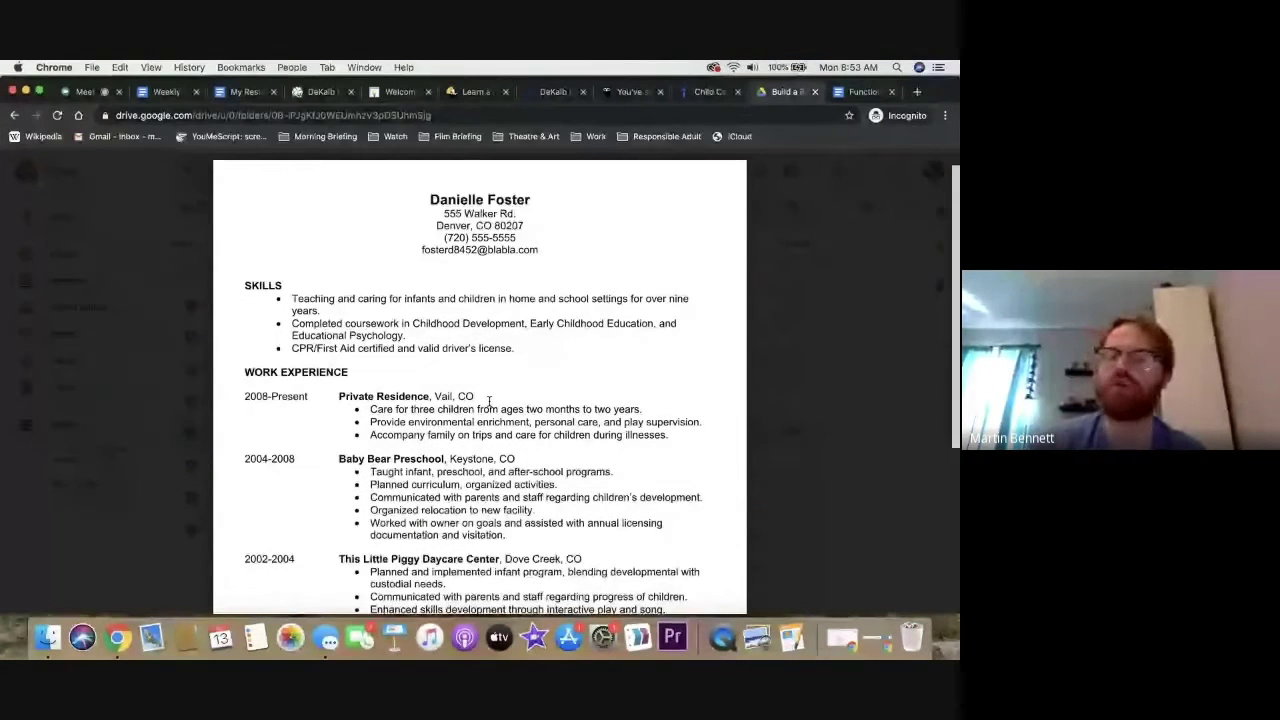
pyautogui.moveTo(643, 398)
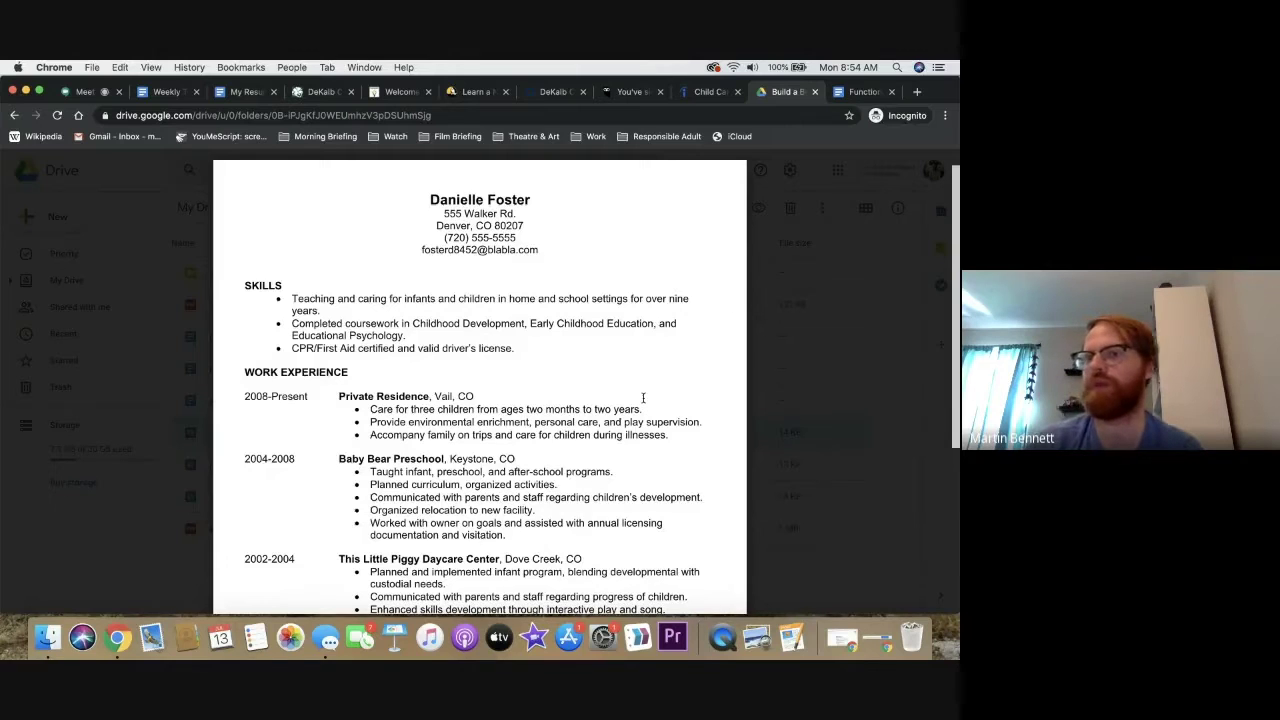
# Scroll through the Functional Electronic Assembly resume's Summary of Qualifications and Experience, then return to the top
pyautogui.click(866, 92)
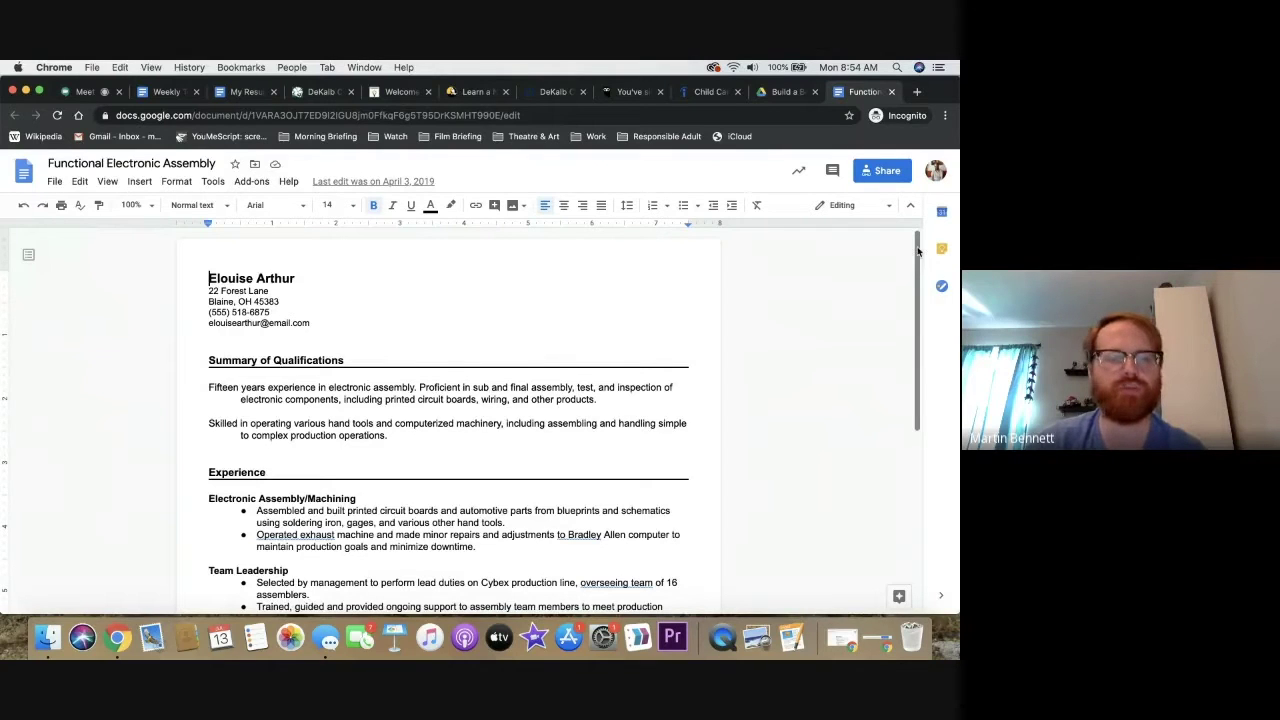
pyautogui.moveTo(918, 250); pyautogui.dragTo(914, 268)
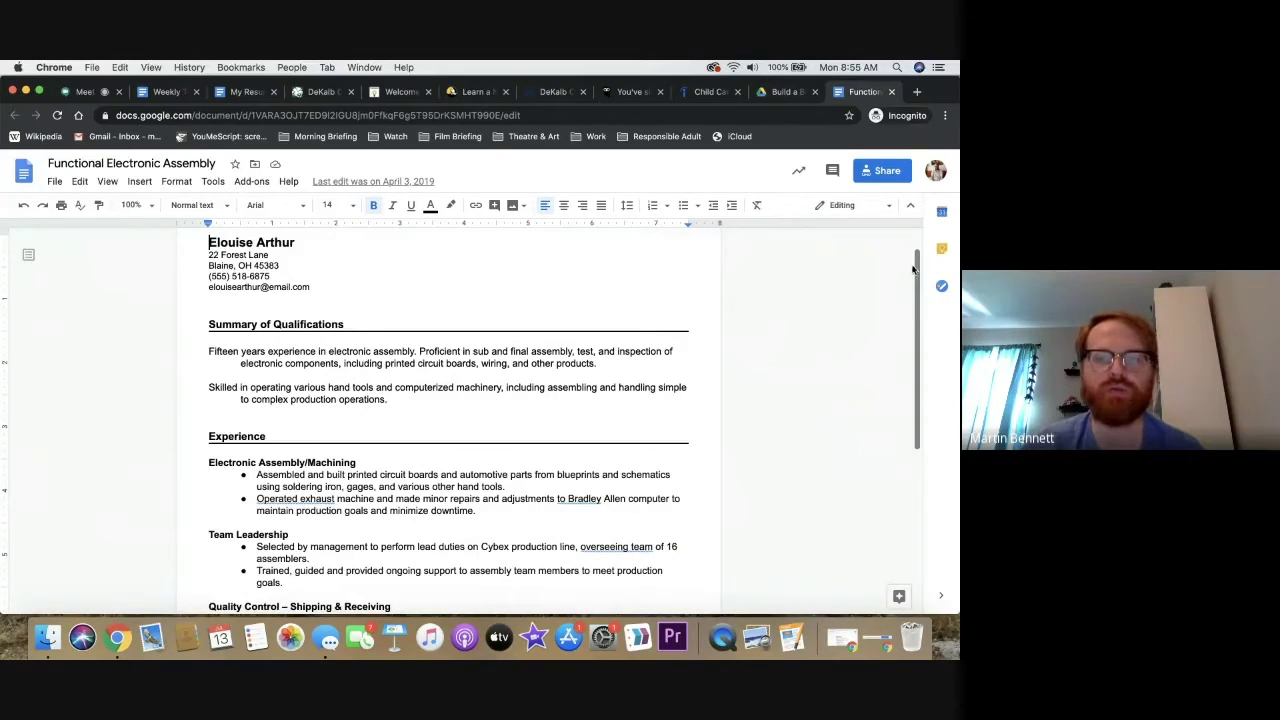
pyautogui.moveTo(914, 268); pyautogui.dragTo(914, 352)
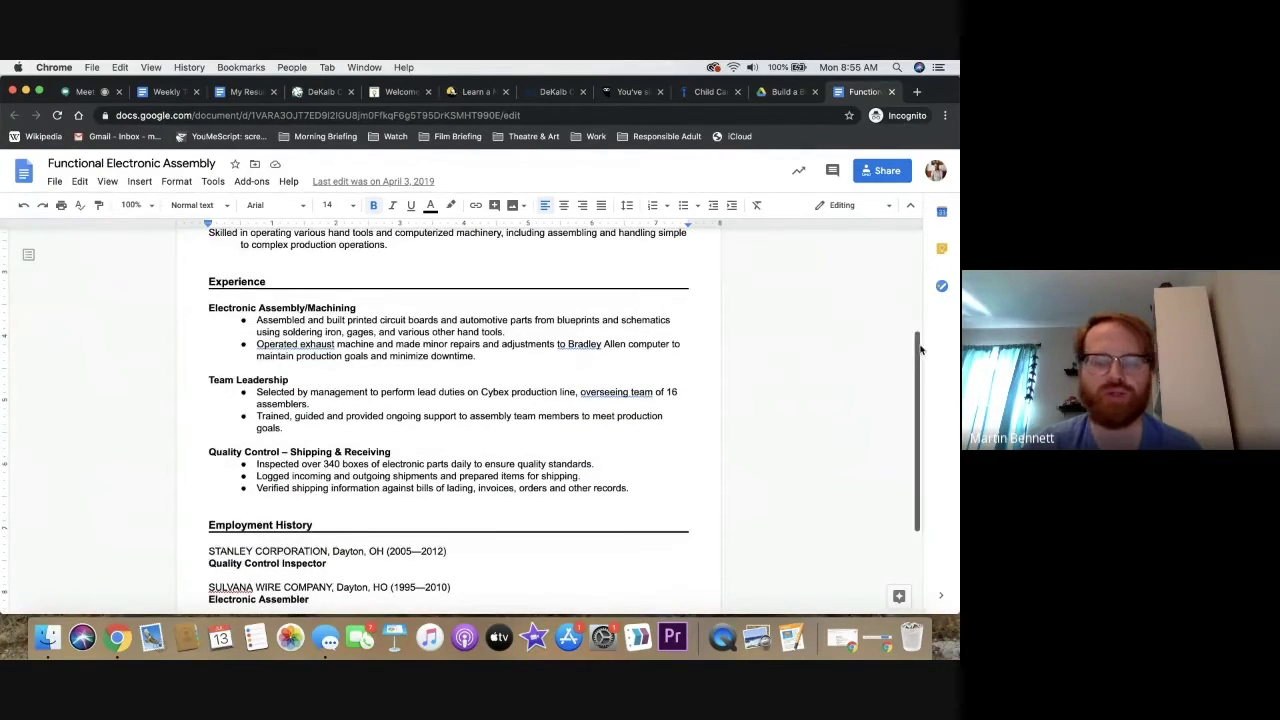
pyautogui.moveTo(920, 349)
pyautogui.mouseDown()
pyautogui.moveTo(891, 414)
pyautogui.moveTo(917, 406)
pyautogui.moveTo(916, 346)
pyautogui.mouseUp()
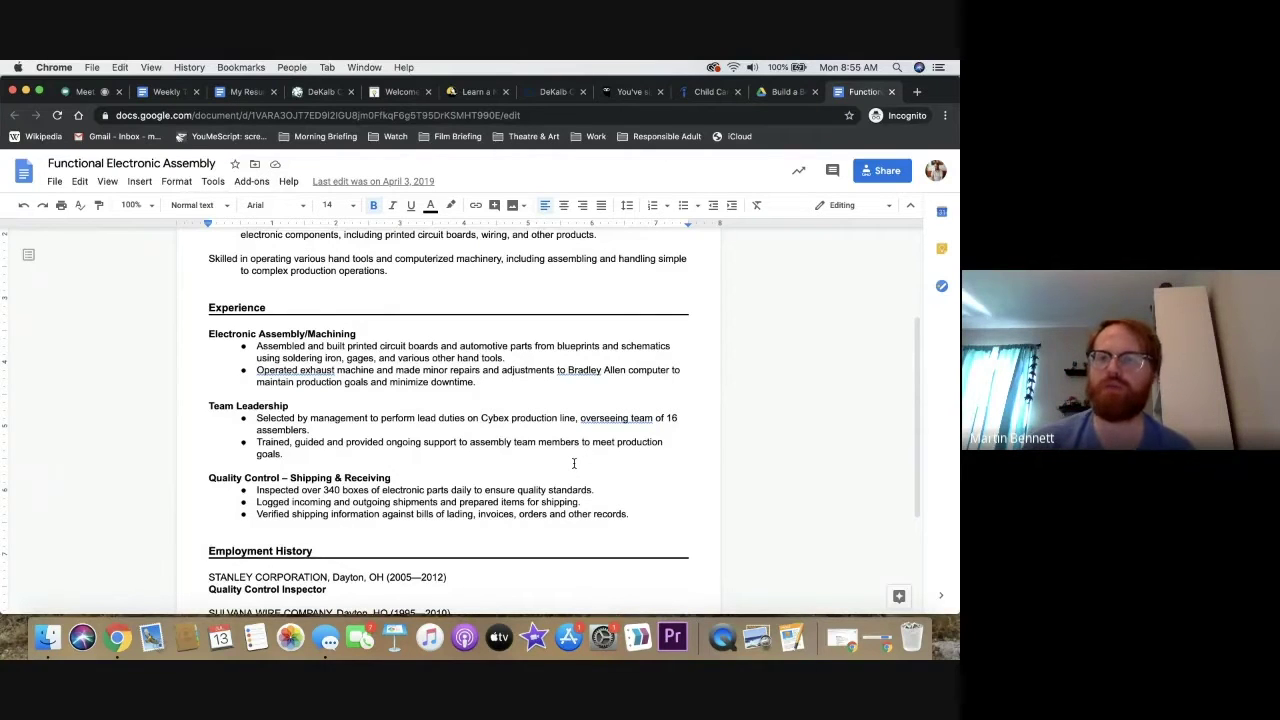
pyautogui.scroll(3, 849, 318)
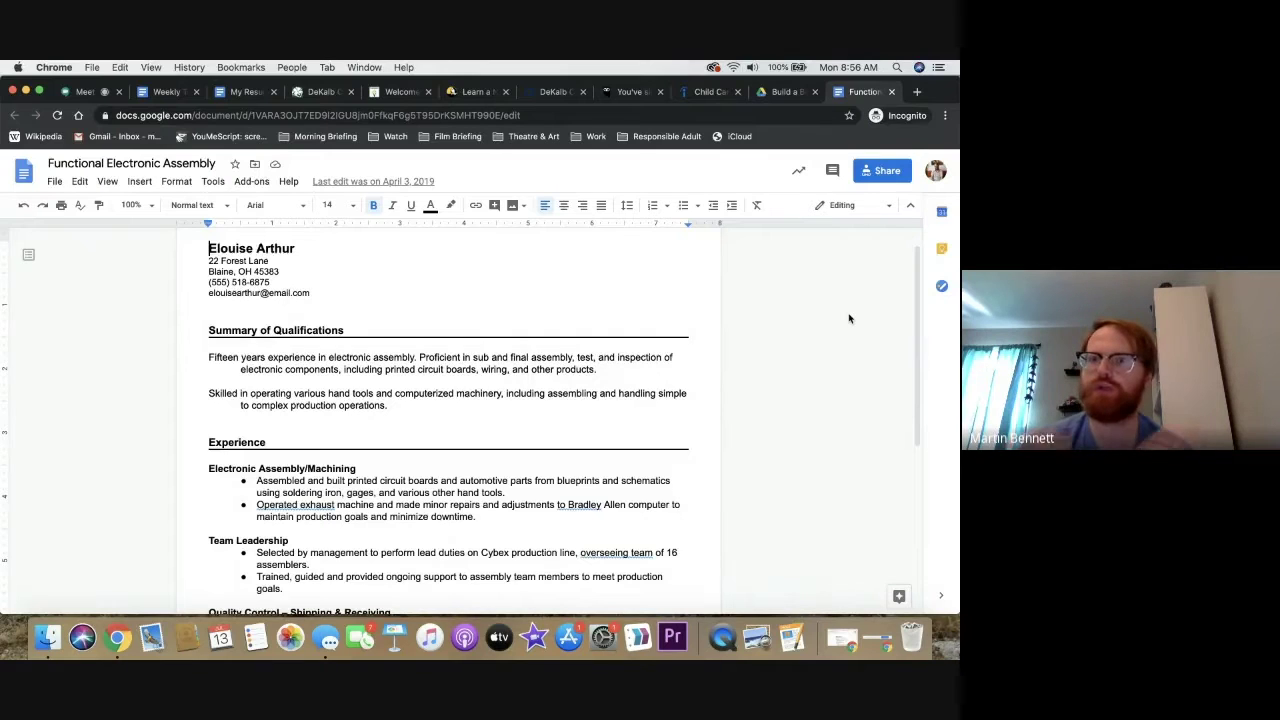
# In a new tab, with the child care tab closed, search 'chronological child care resume'
pyautogui.click(916, 94)
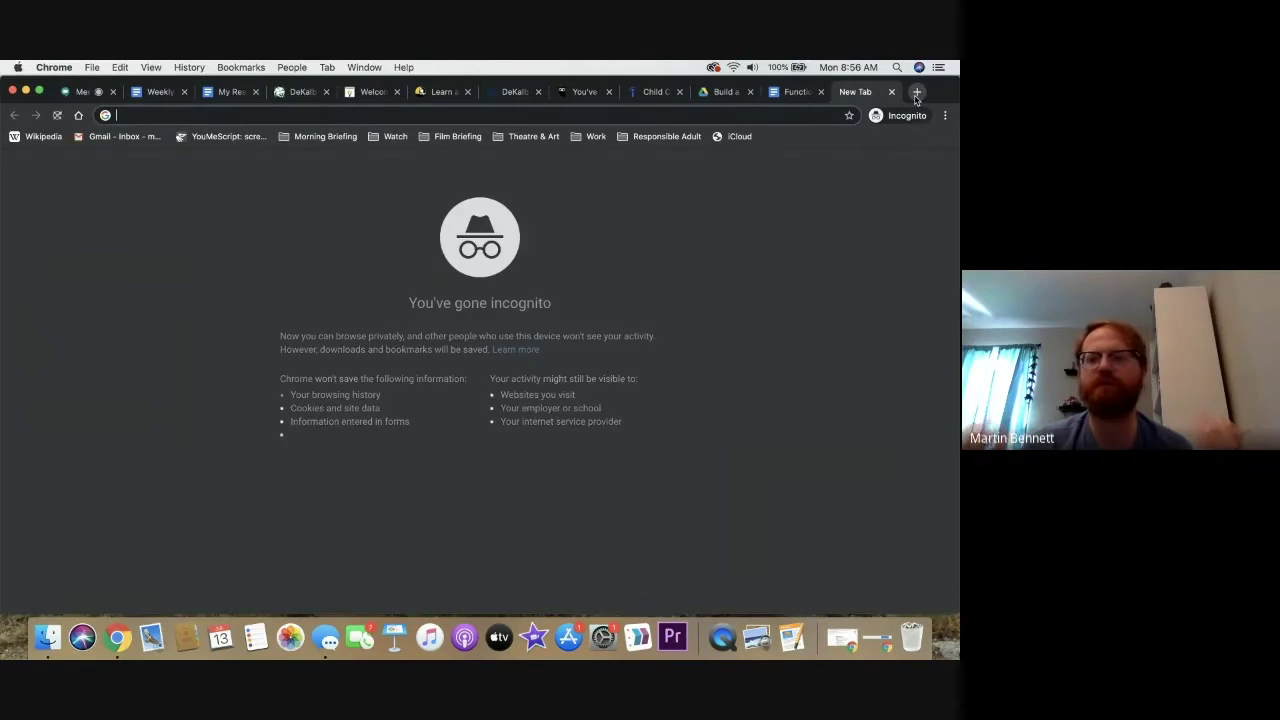
pyautogui.click(680, 92)
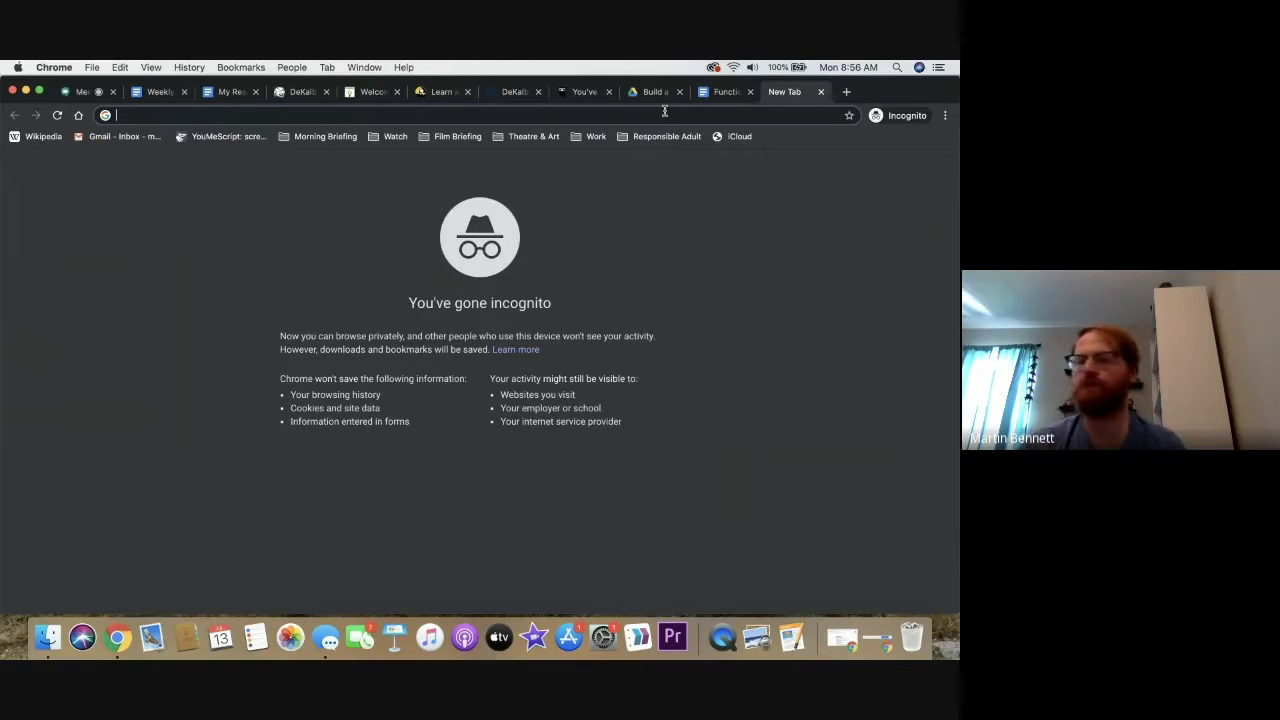
pyautogui.write('chrono')
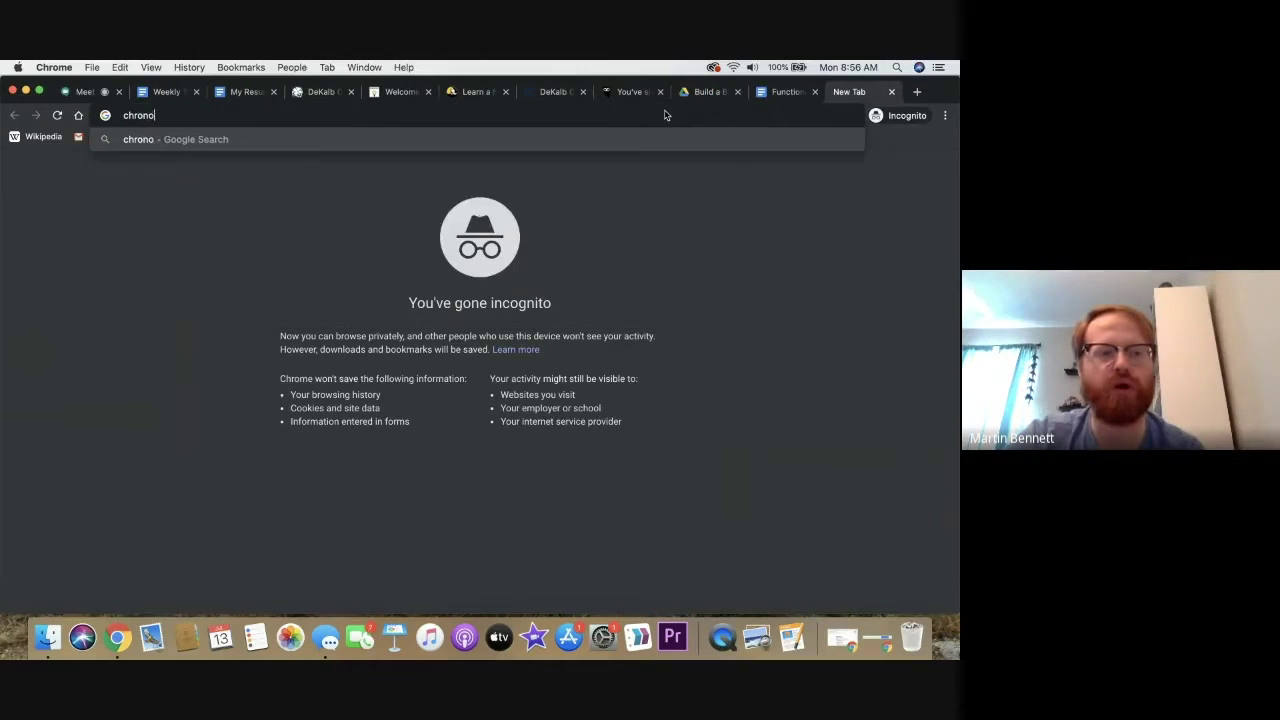
pyautogui.write('lo')
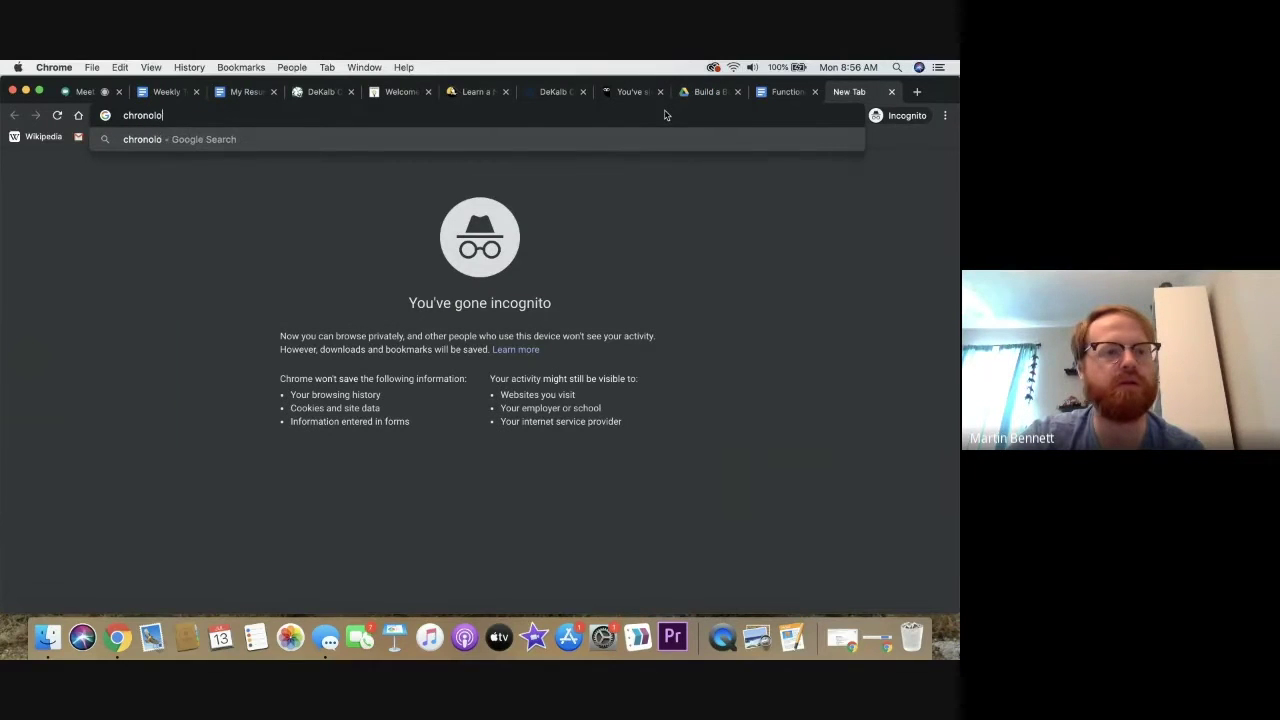
pyautogui.write('gical child care resume')
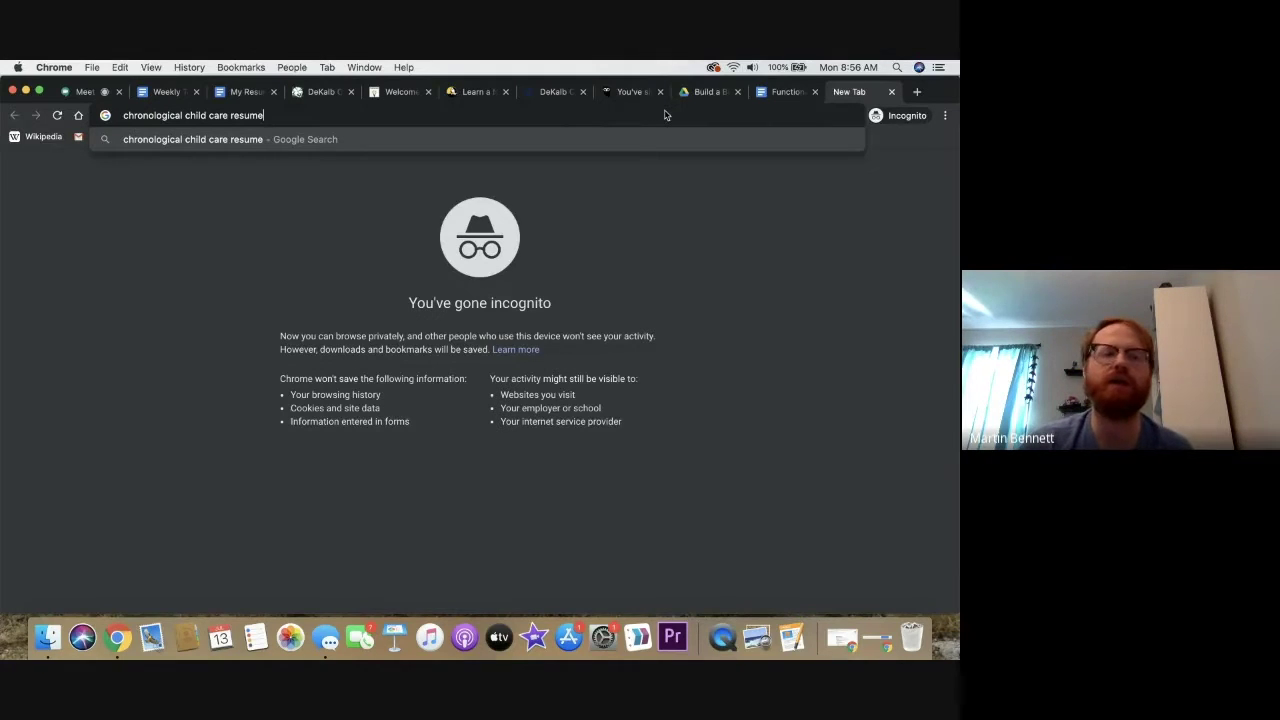
pyautogui.press('Return')
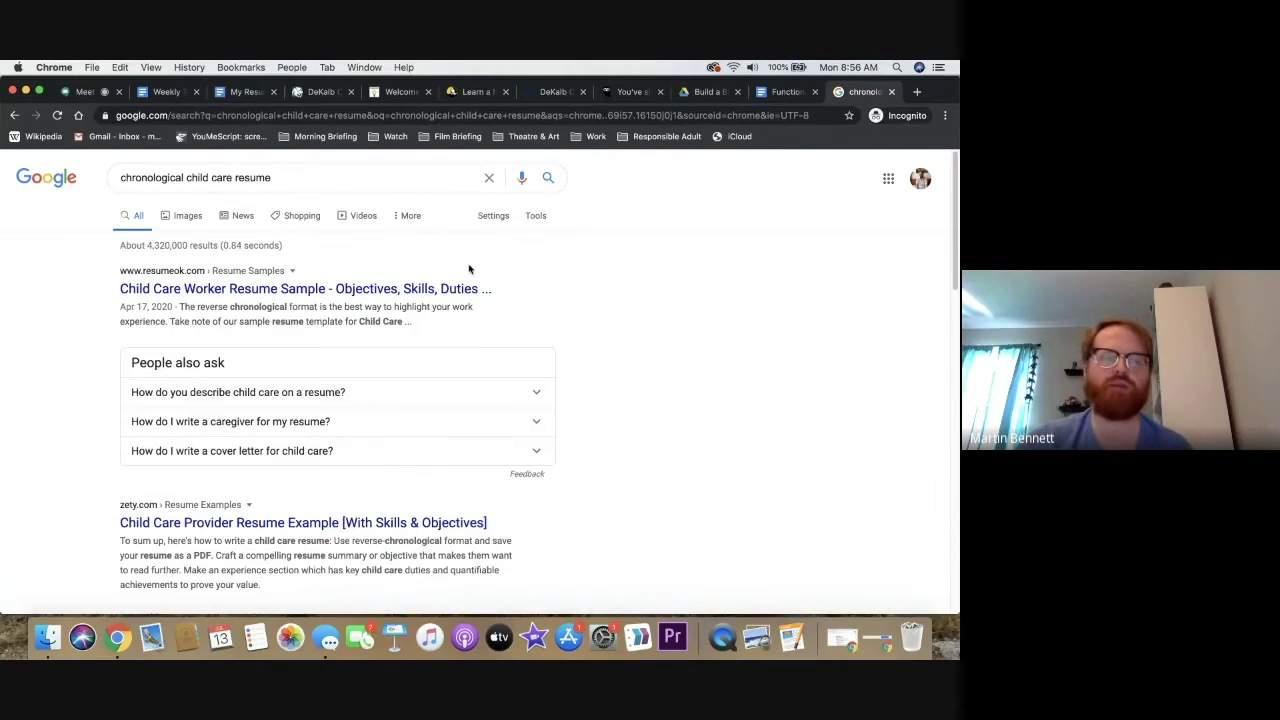
# Switch to image results and enlarge the first child care resume sample, then close it
pyautogui.click(405, 292)
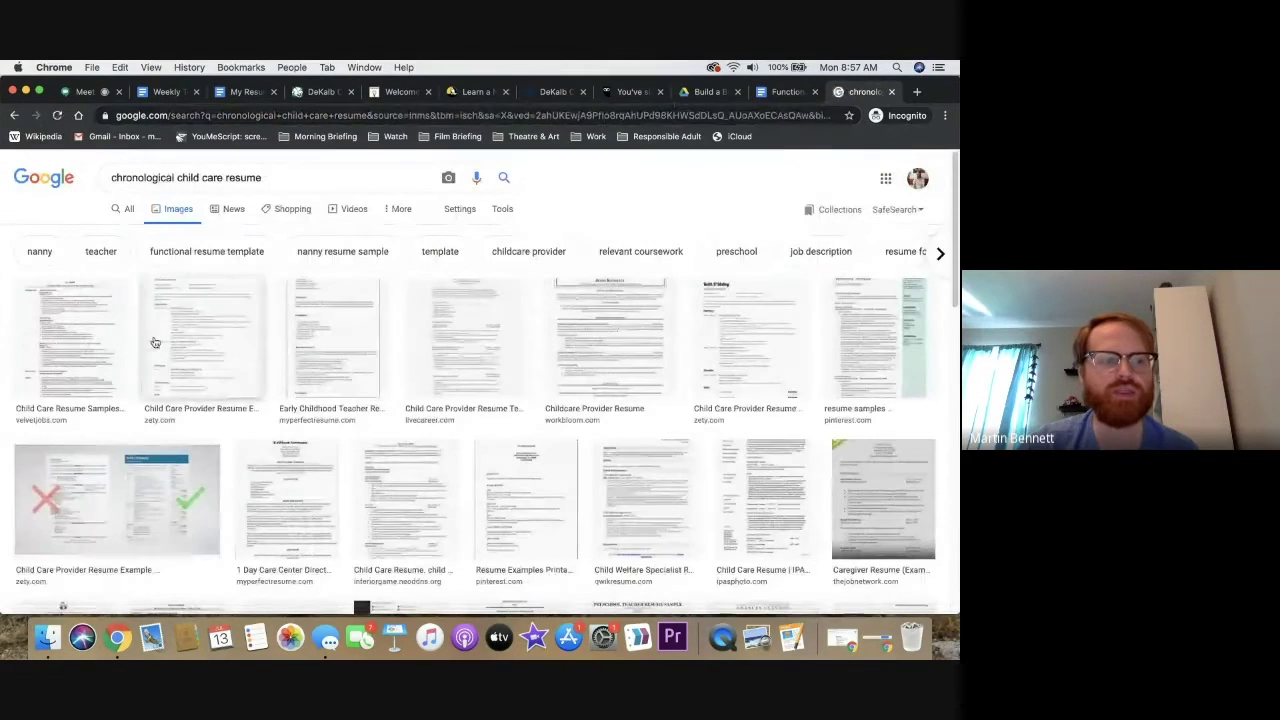
pyautogui.click(117, 341)
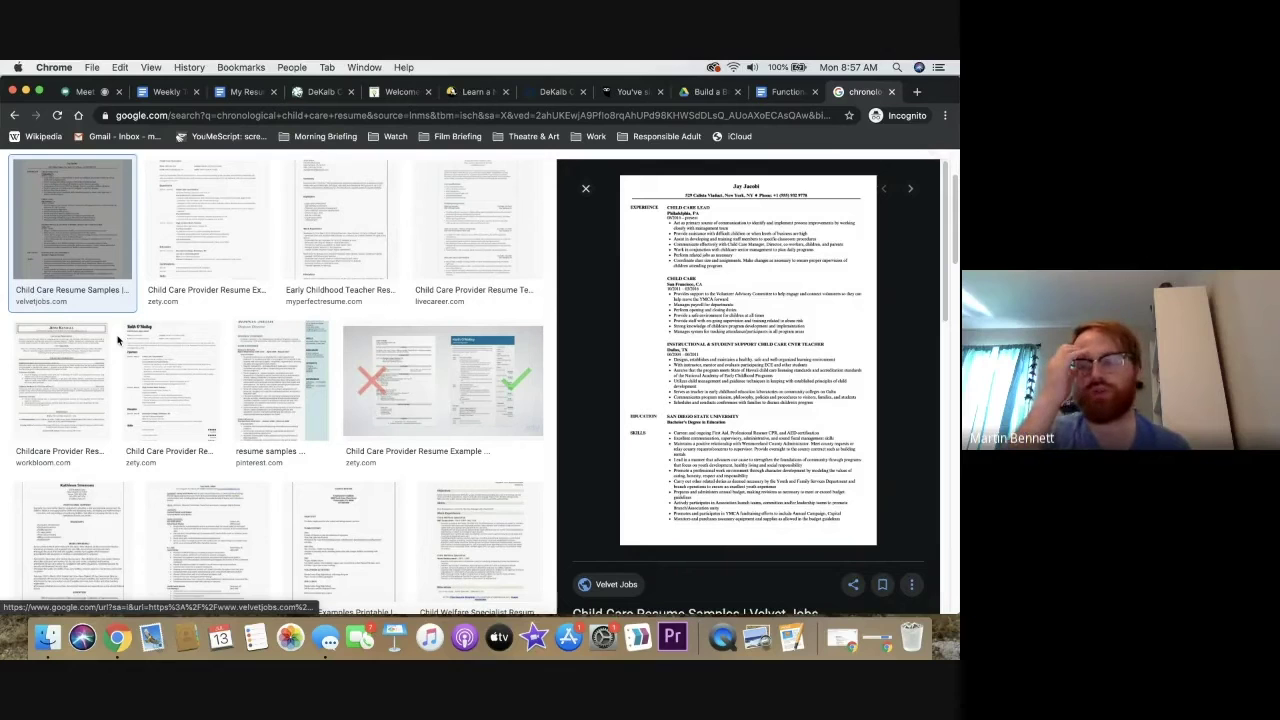
pyautogui.click(585, 188)
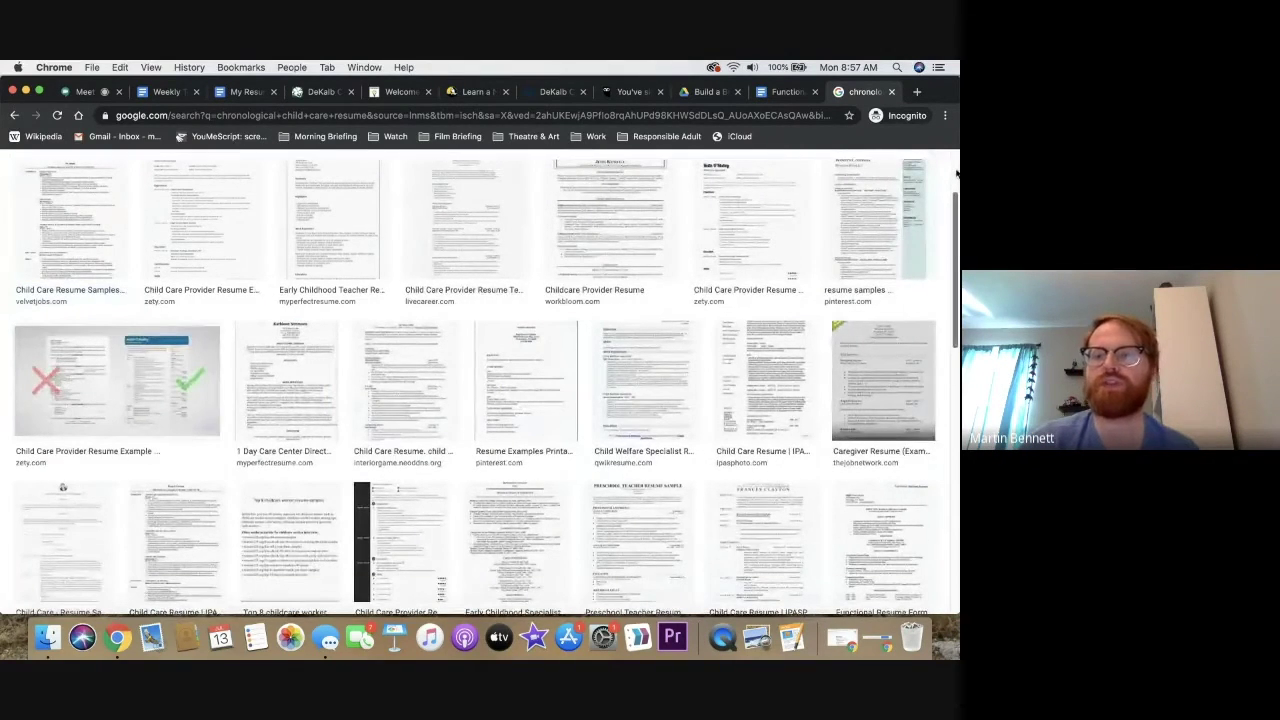
pyautogui.click(955, 172)
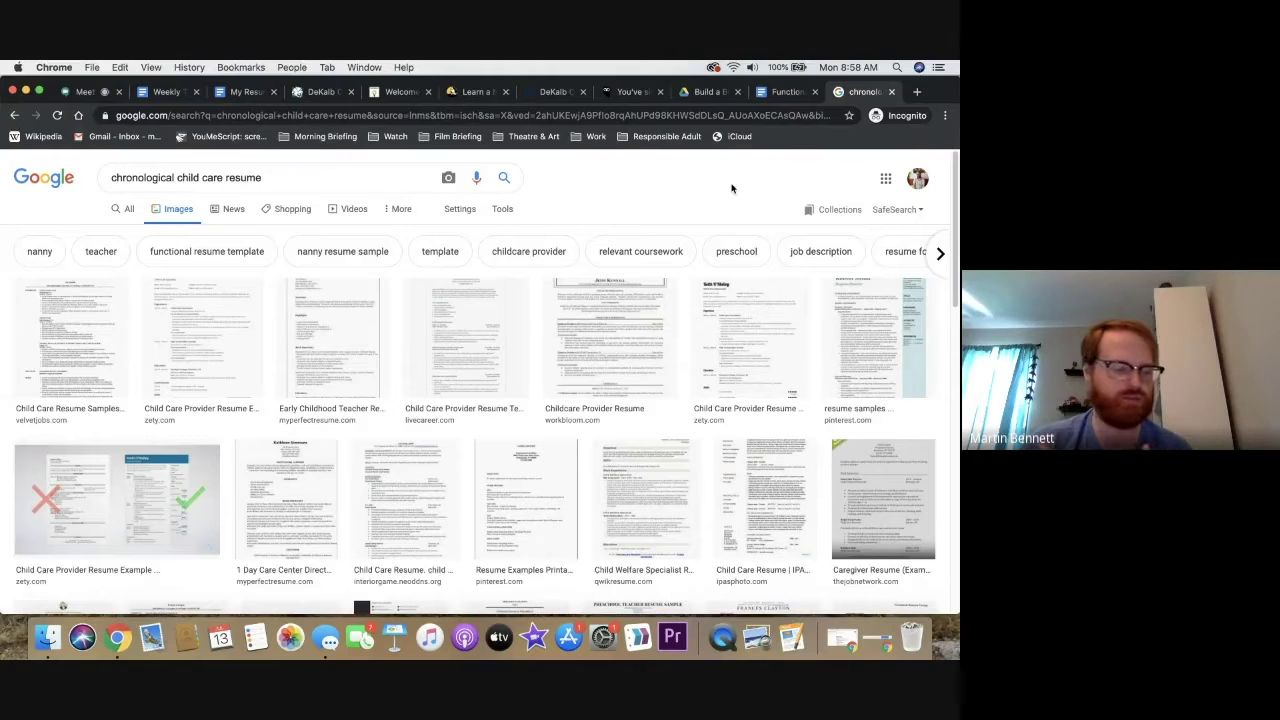
# Go to the DeKalb library's Research Databases page and jump to the Jobs and Careers databases
pyautogui.click(338, 95)
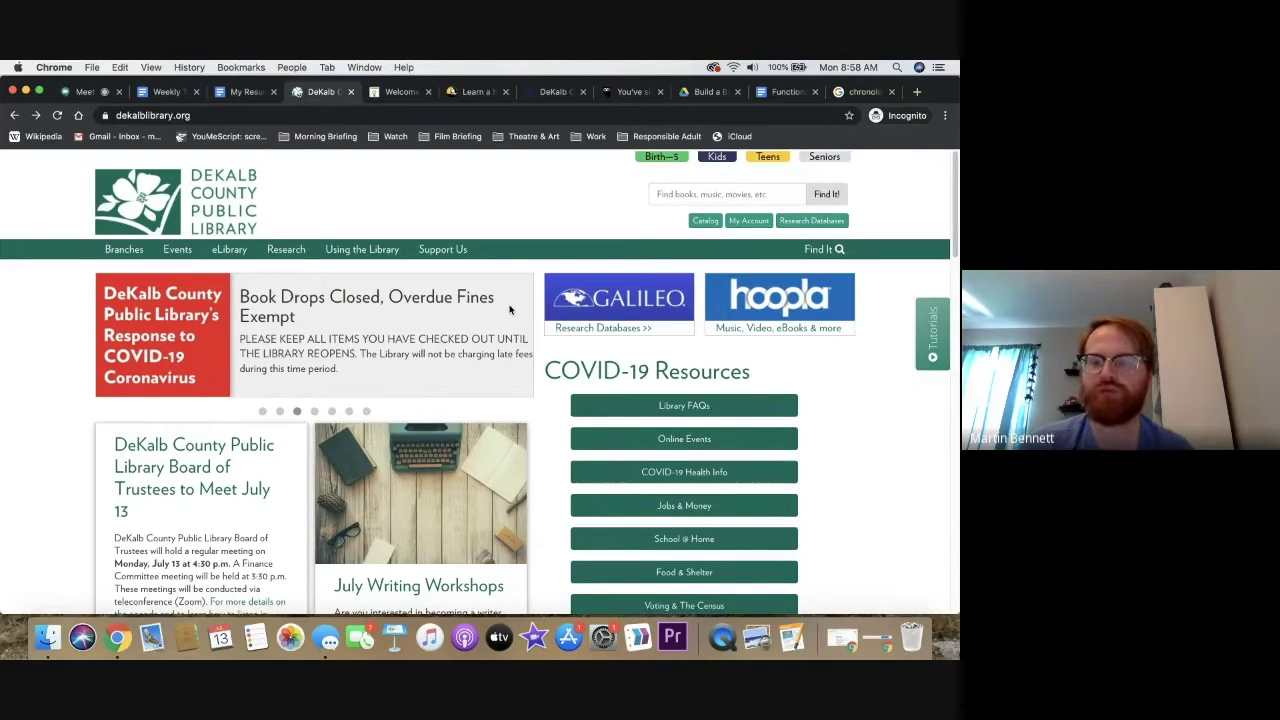
pyautogui.click(804, 222)
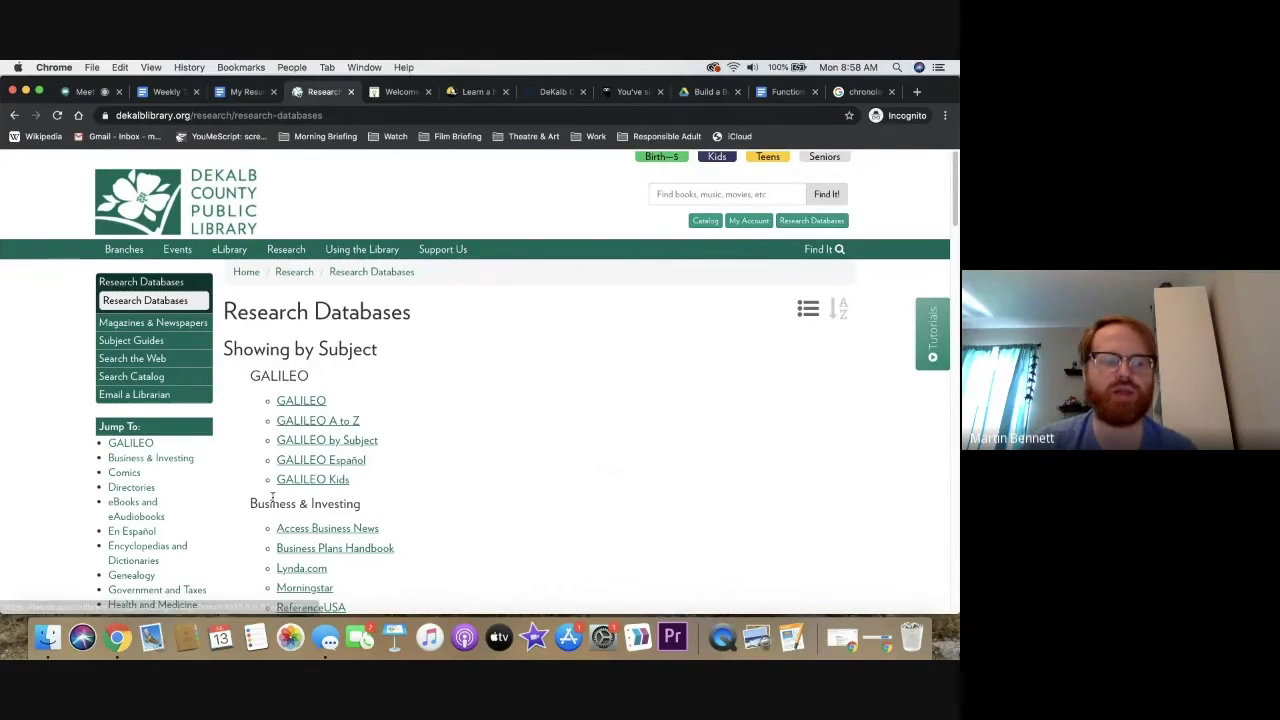
pyautogui.scroll(-3, 272, 497)
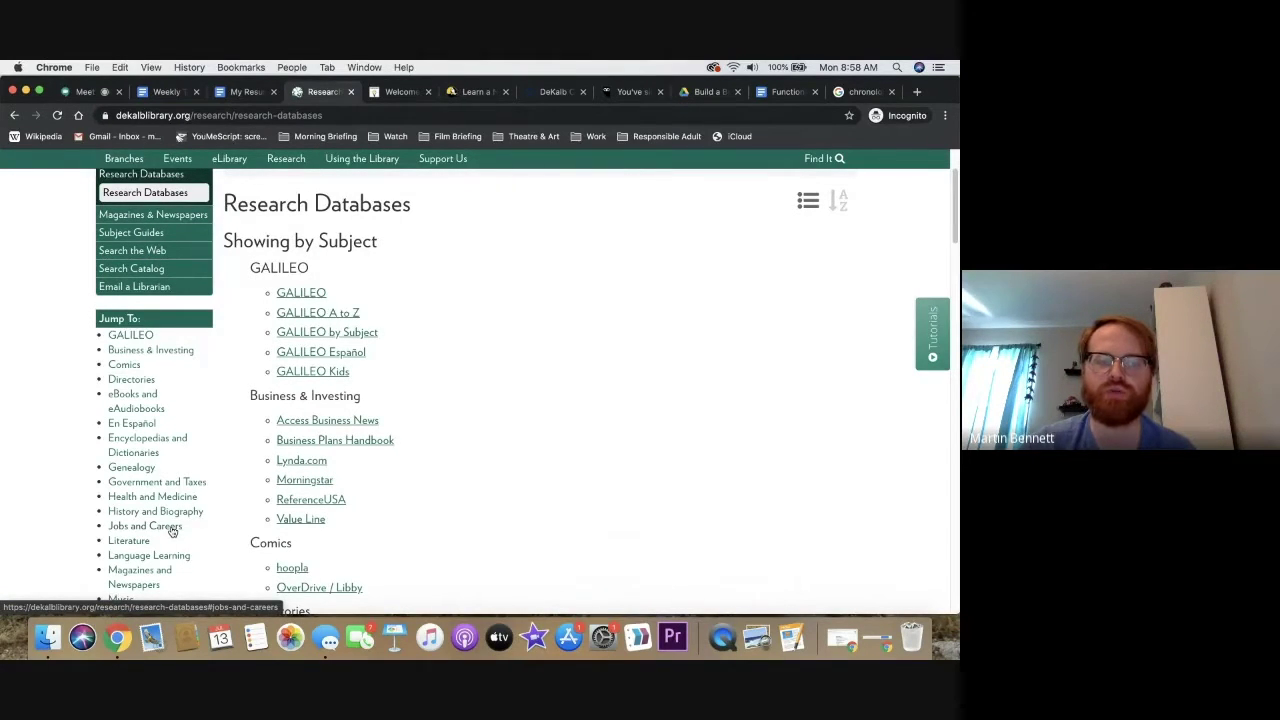
pyautogui.click(172, 531)
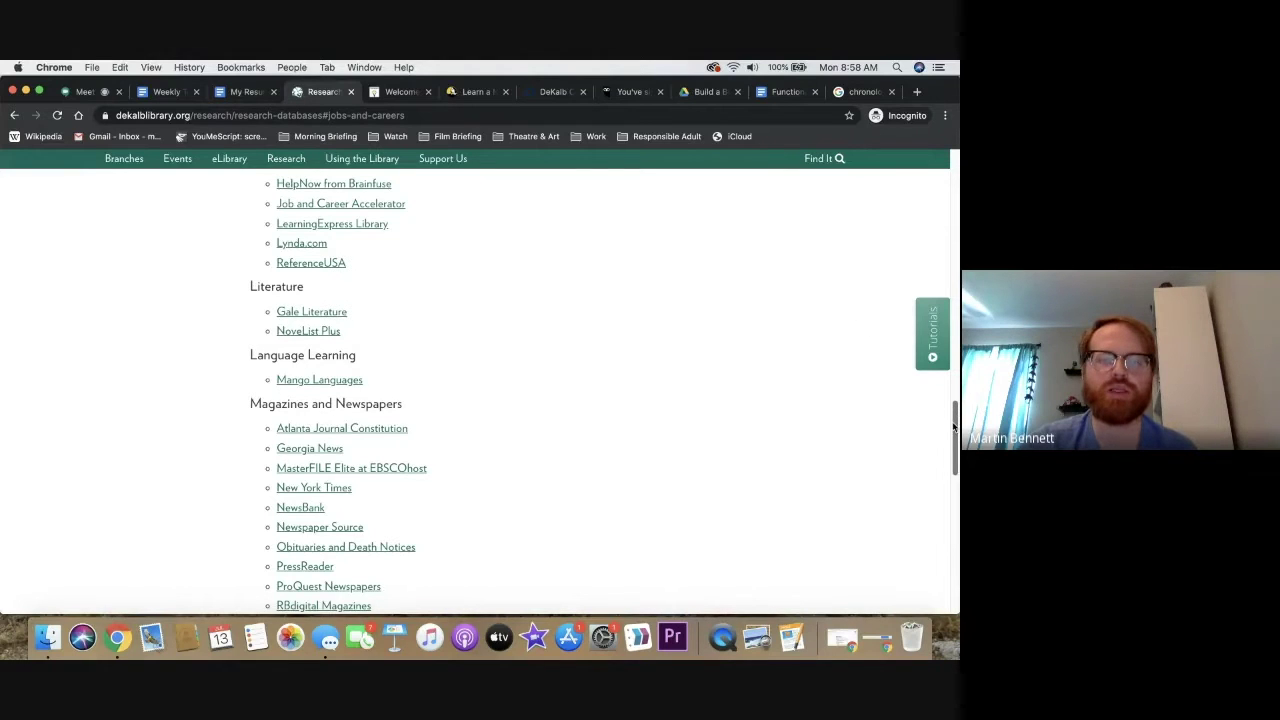
pyautogui.moveTo(953, 428); pyautogui.dragTo(954, 205)
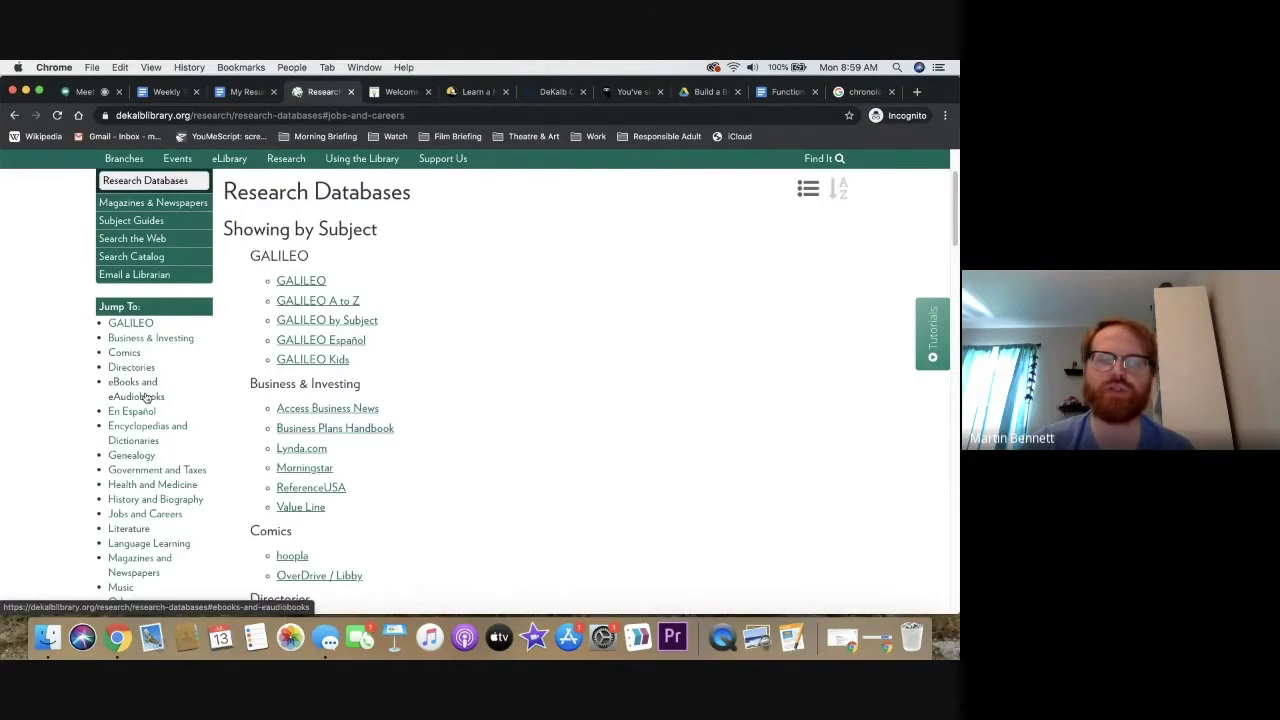
# Jump to the eBooks and eAudiobooks list and read the hoopla link's description
pyautogui.click(145, 397)
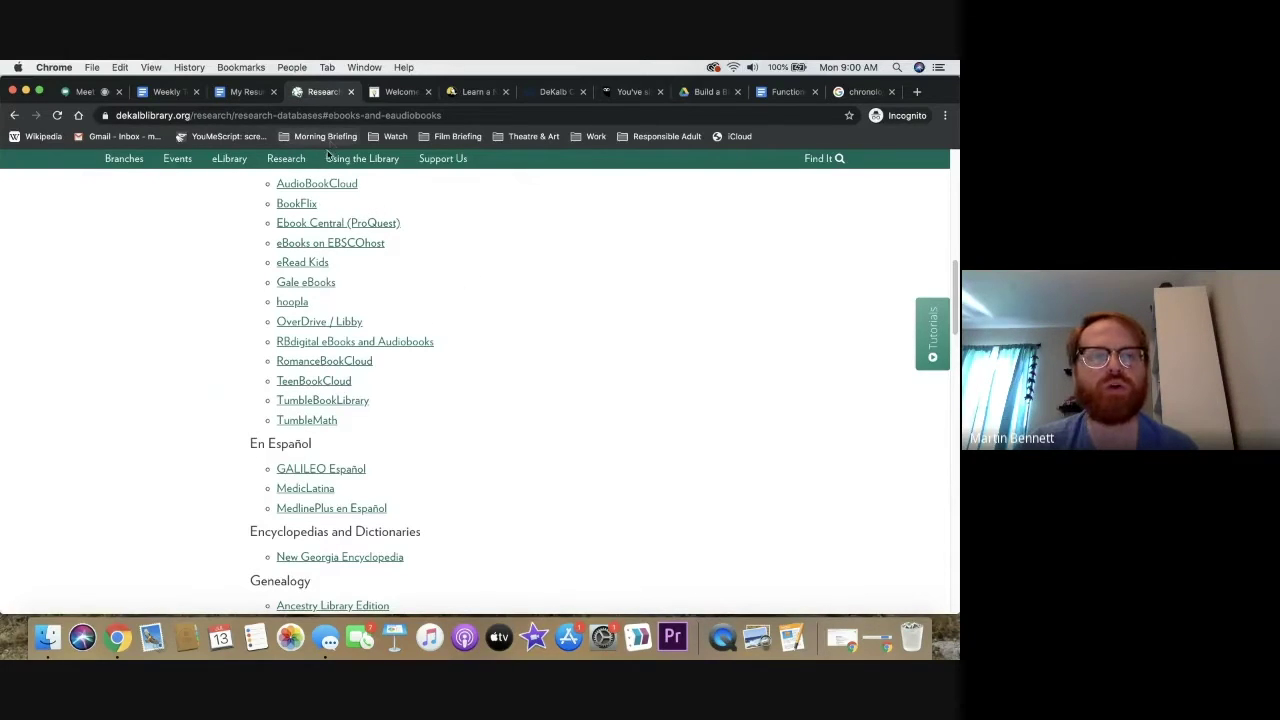
pyautogui.moveTo(300, 308)
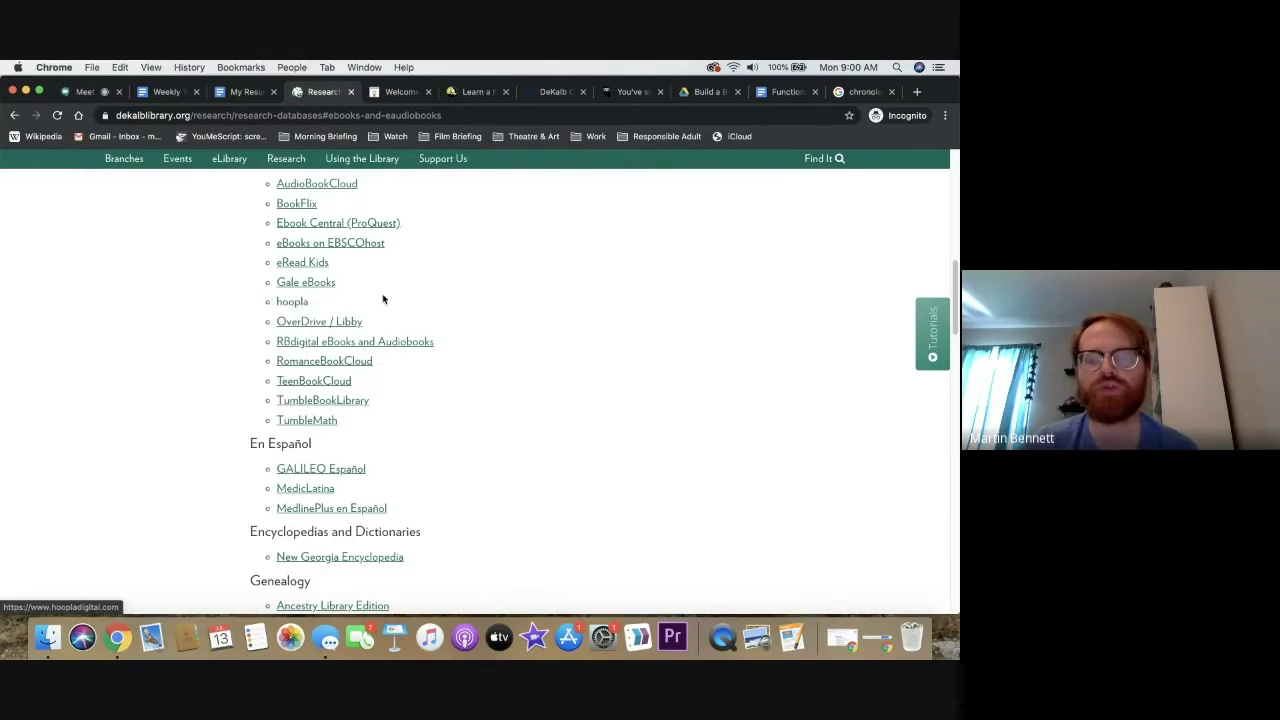
# Open hoopla, log out, then preview and dismiss the new-account sign-up form
pyautogui.click(300, 305)
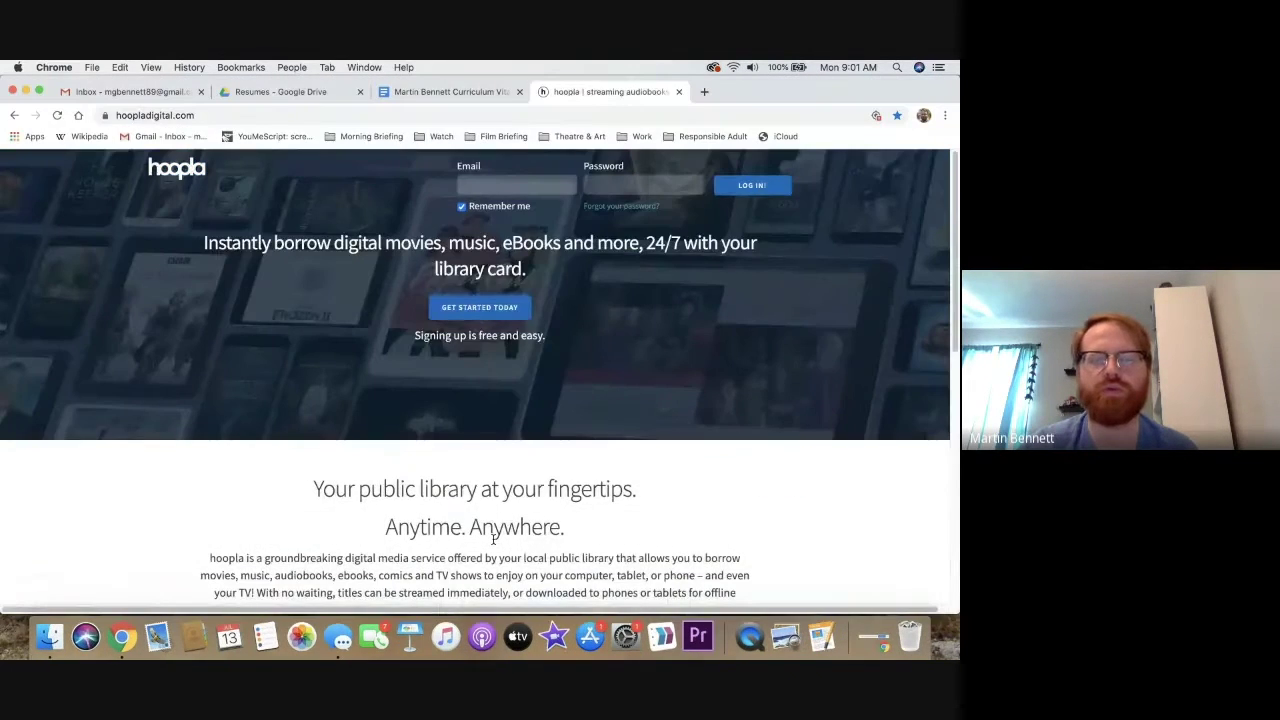
pyautogui.click(500, 206)
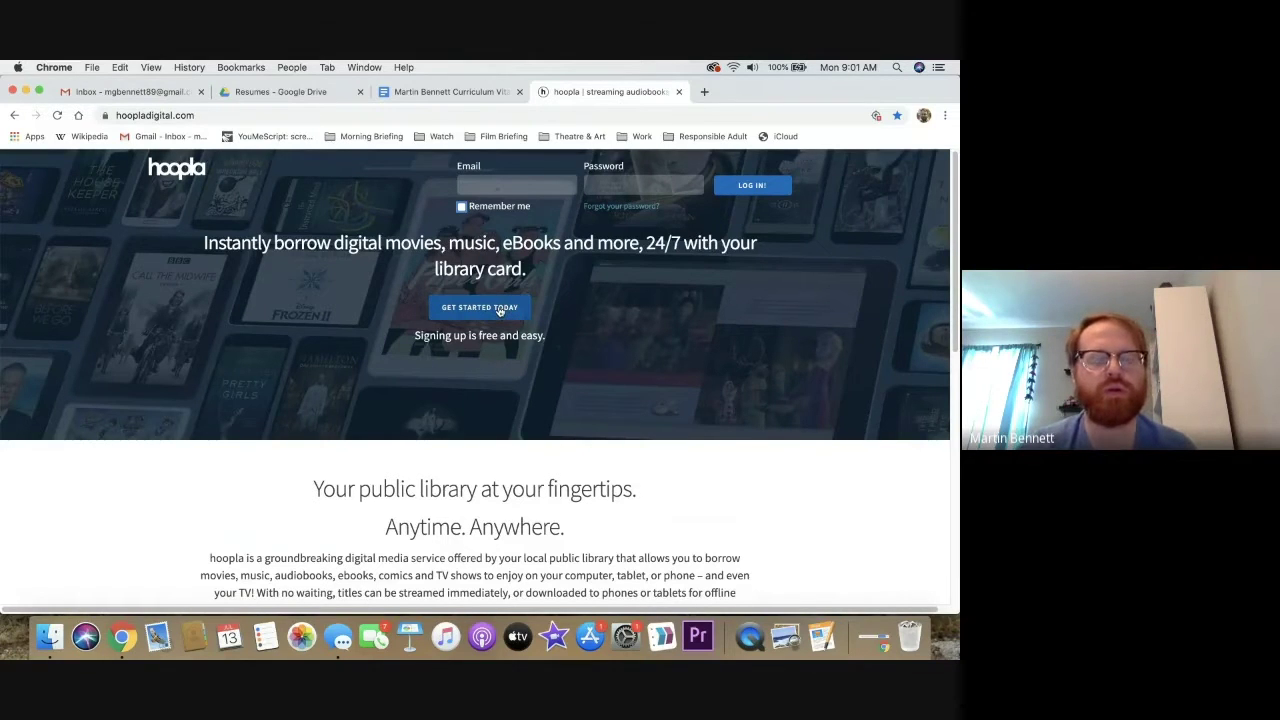
pyautogui.click(500, 309)
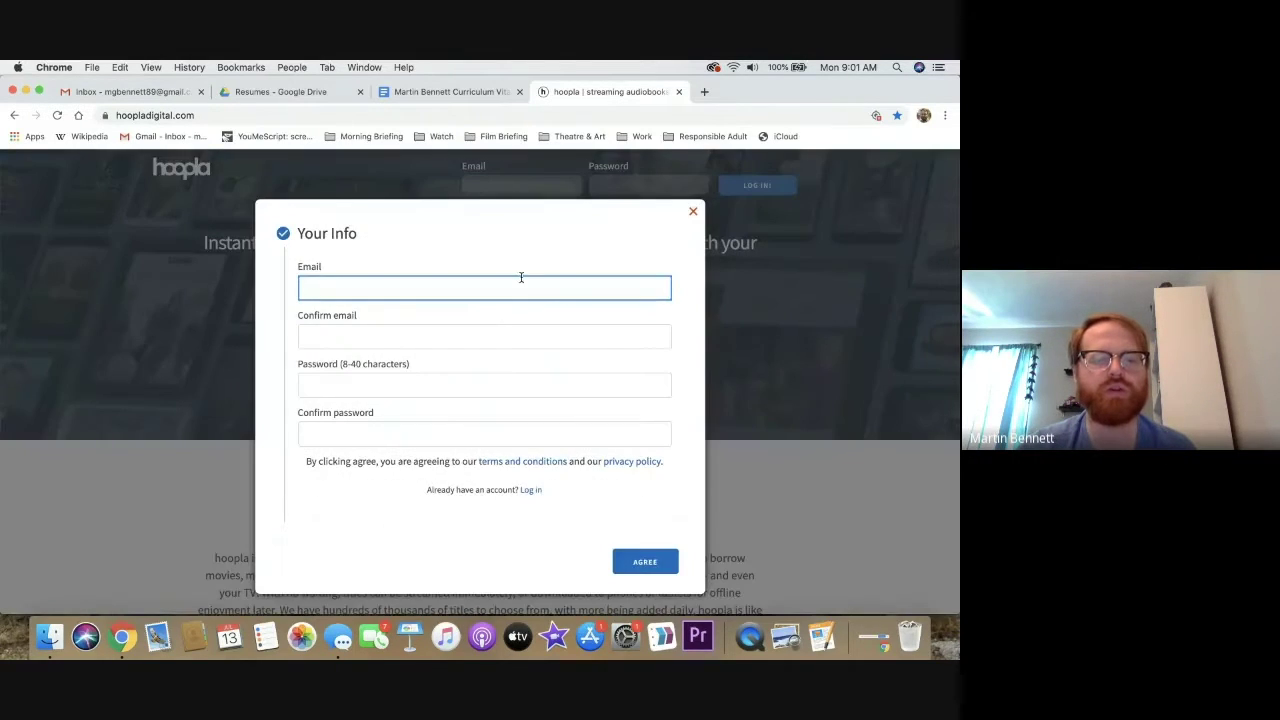
pyautogui.click(690, 217)
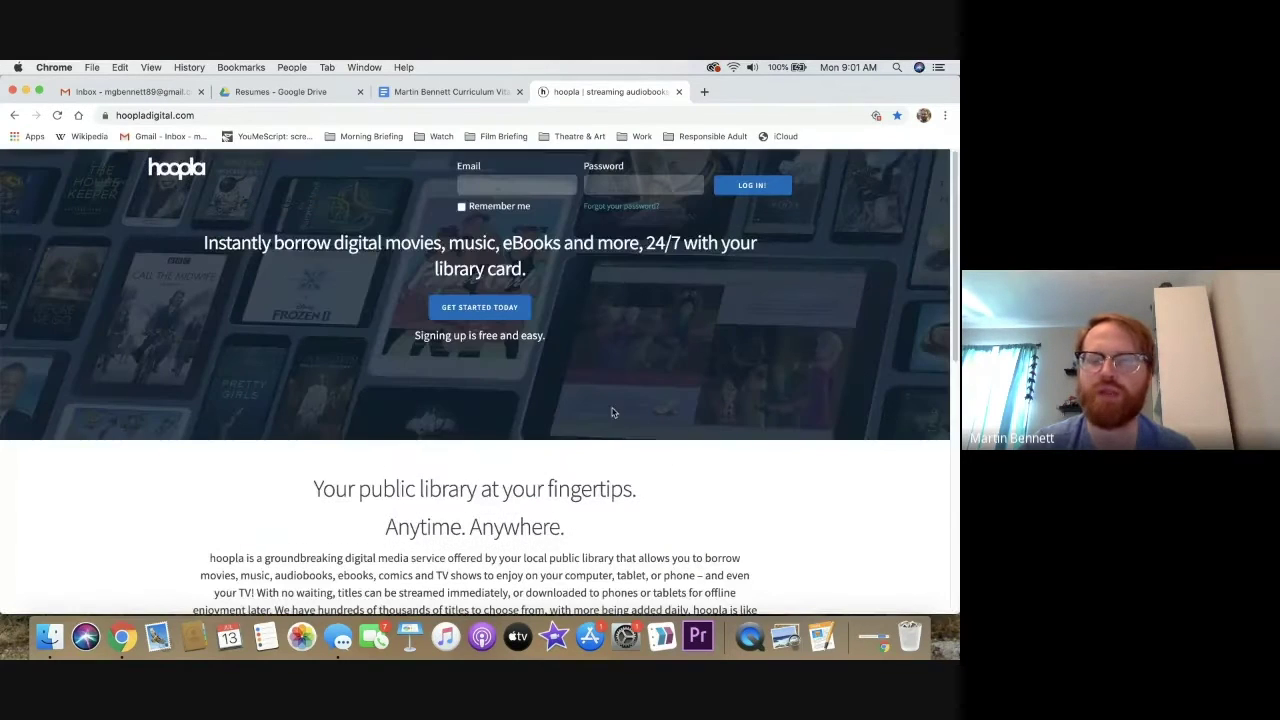
pyautogui.rightClick(122, 636)
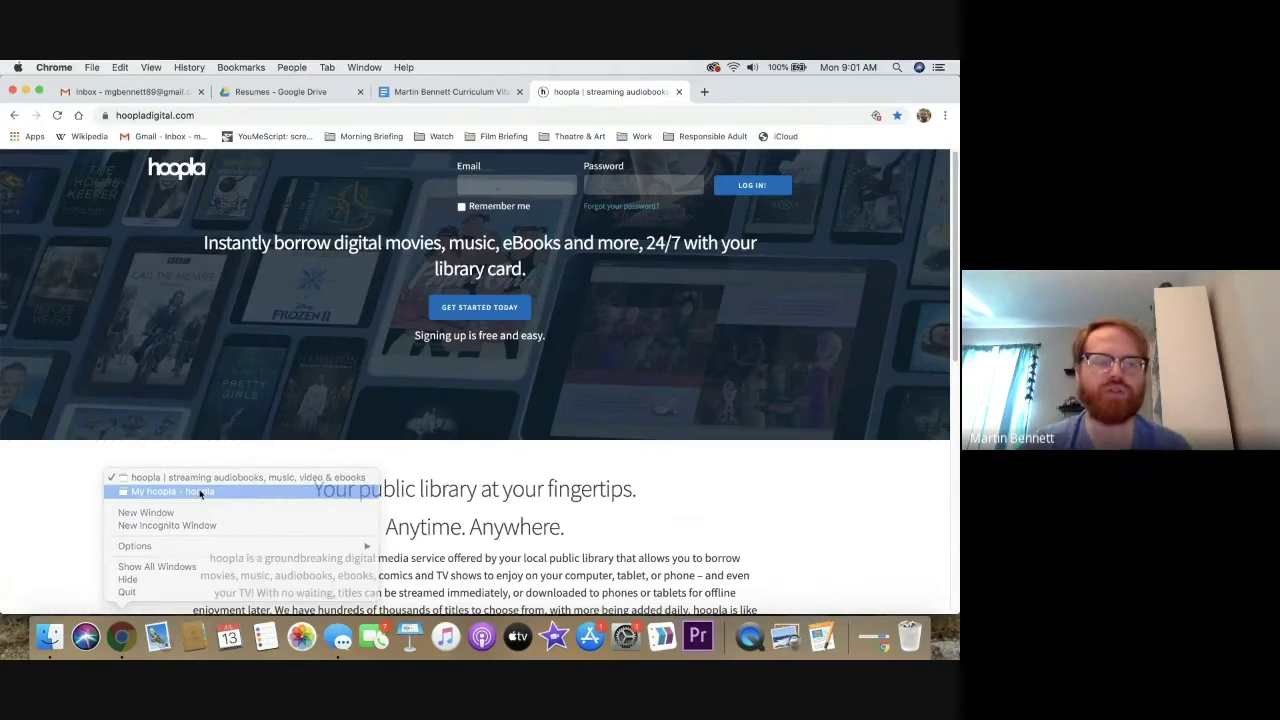
# Switch to the 'My hoopla - hoopla' browser window
pyautogui.click(200, 493)
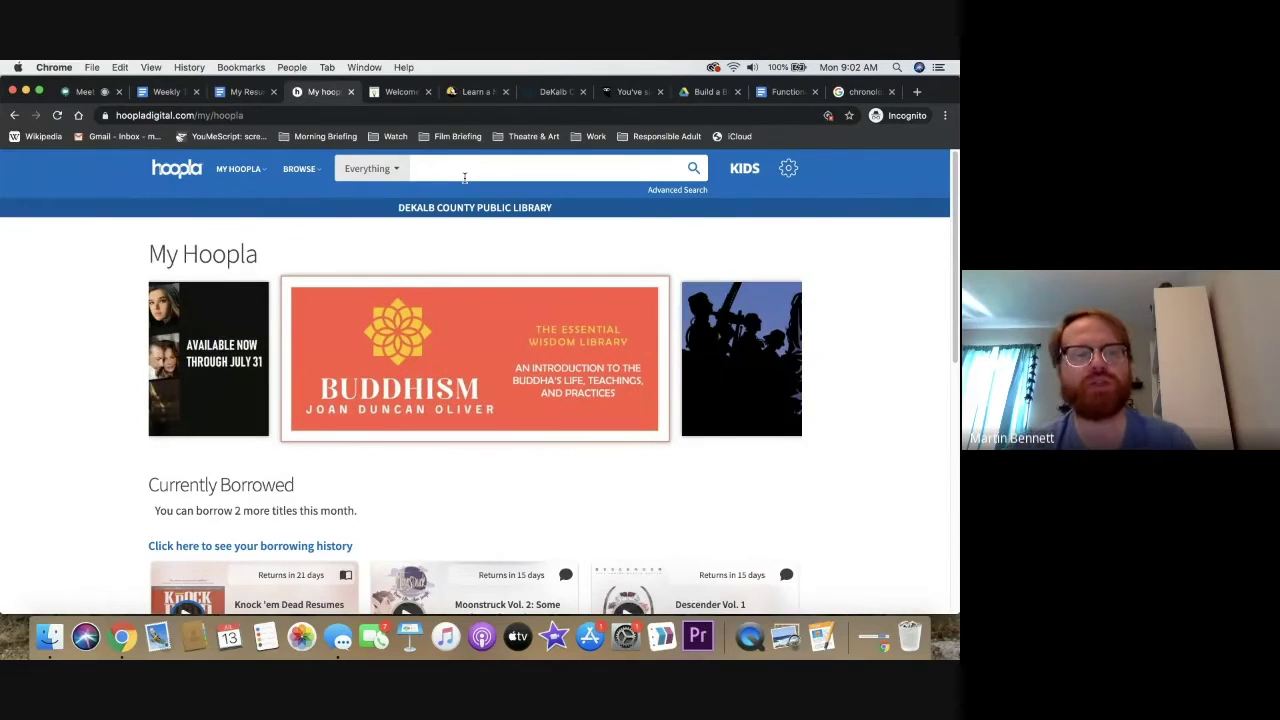
# Search hoopla's catalogue for 'cover letters' with the Everything category
pyautogui.click(464, 177)
pyautogui.write('cover letters')
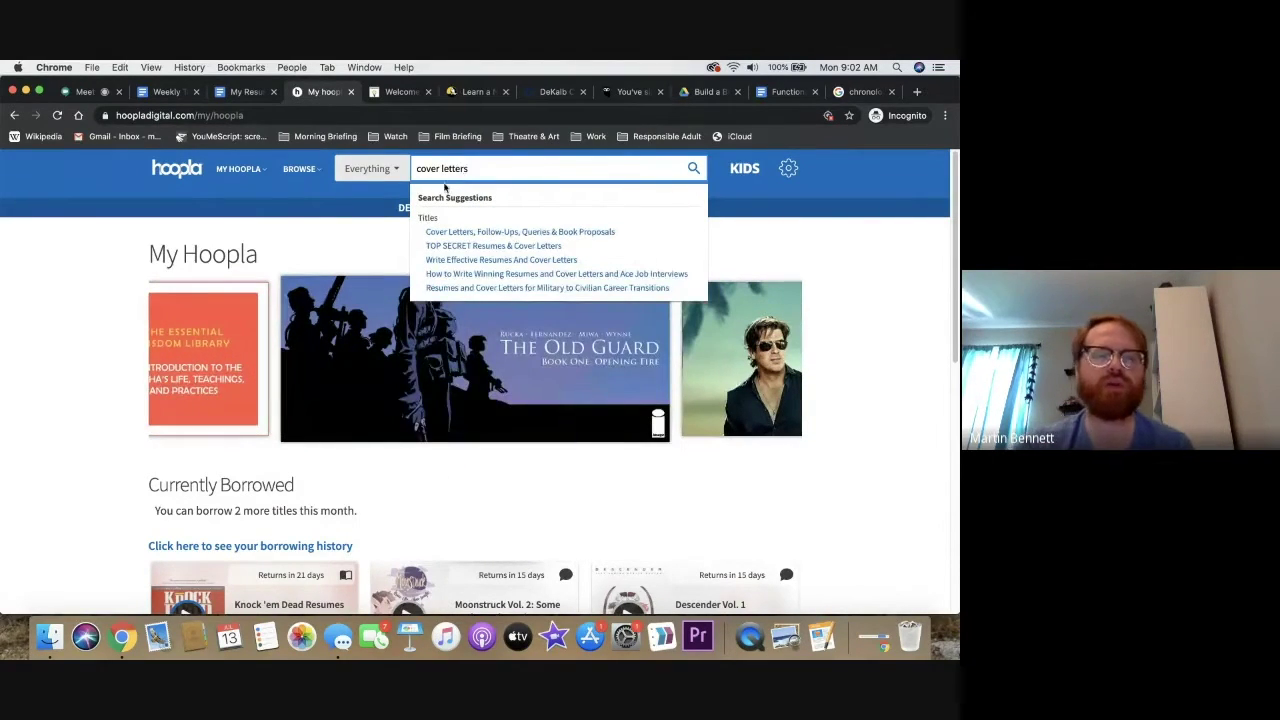
pyautogui.click(388, 169)
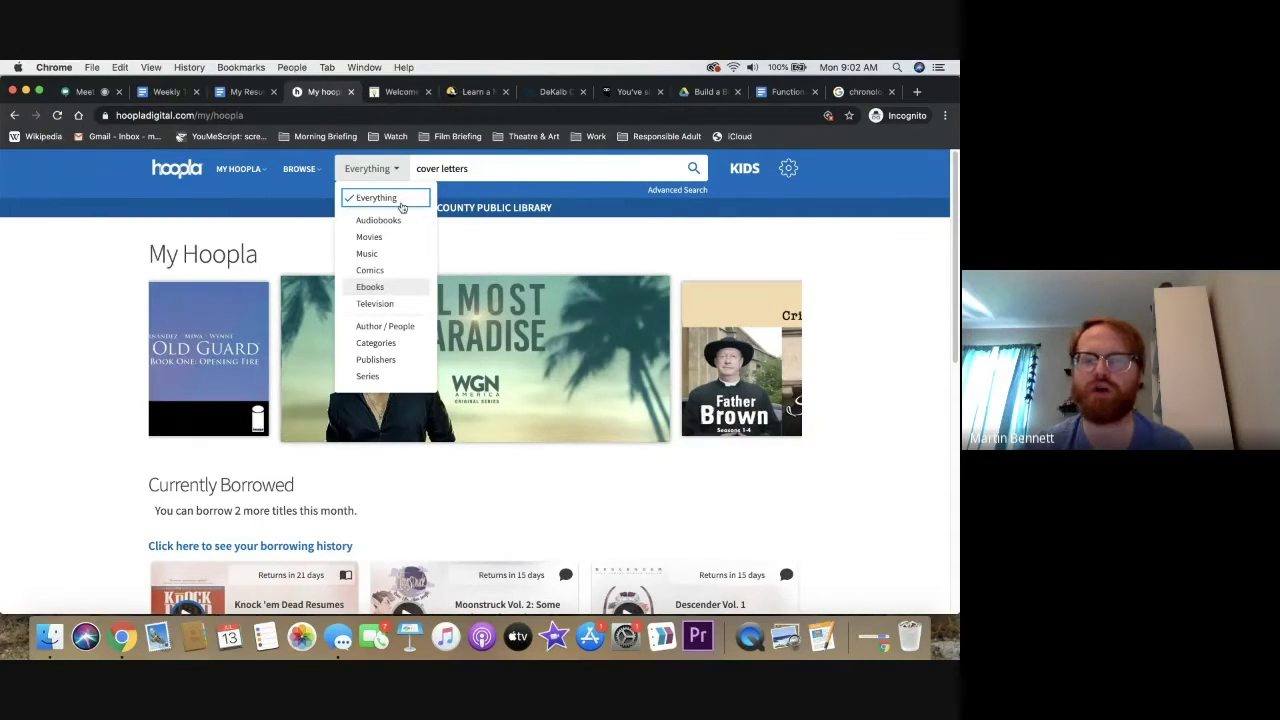
pyautogui.click(693, 169)
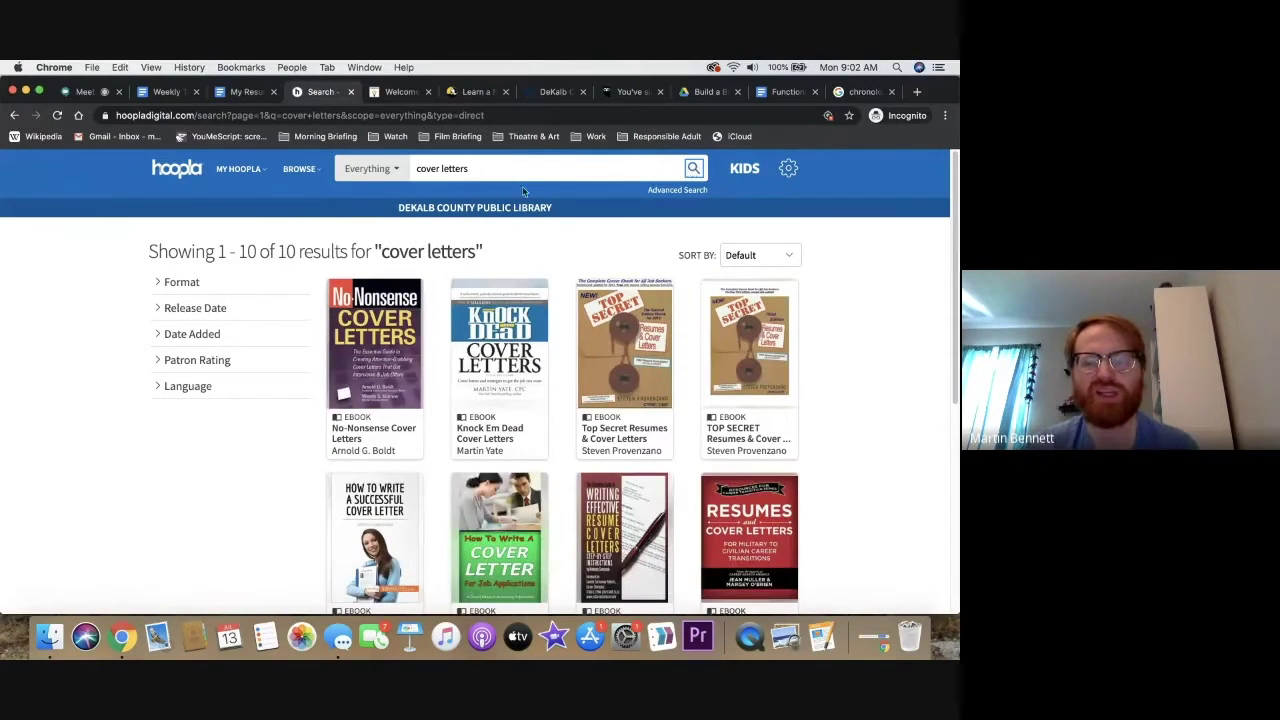
# Preview How to Write a Successful Cover Letter, then open the Knock Em Dead Cover Letters title page
pyautogui.scroll(-2, 550, 228)
pyautogui.scroll(-1, 556, 222)
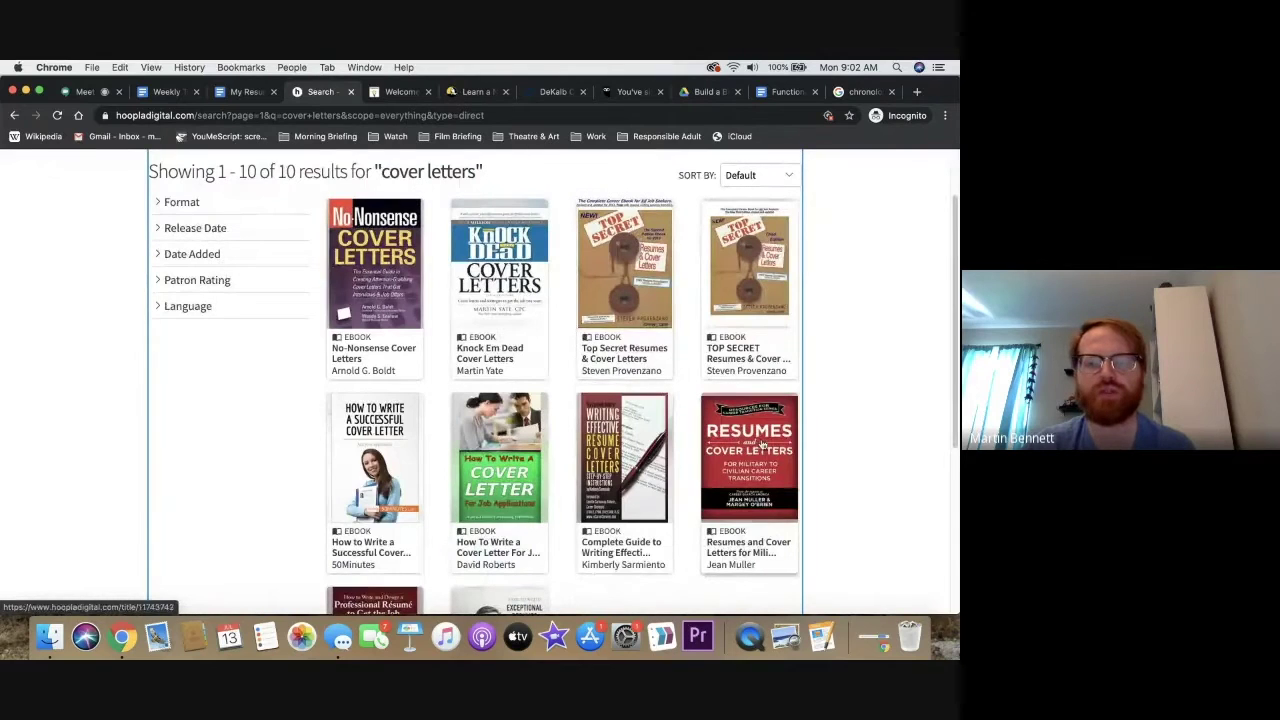
pyautogui.scroll(-2, 762, 444)
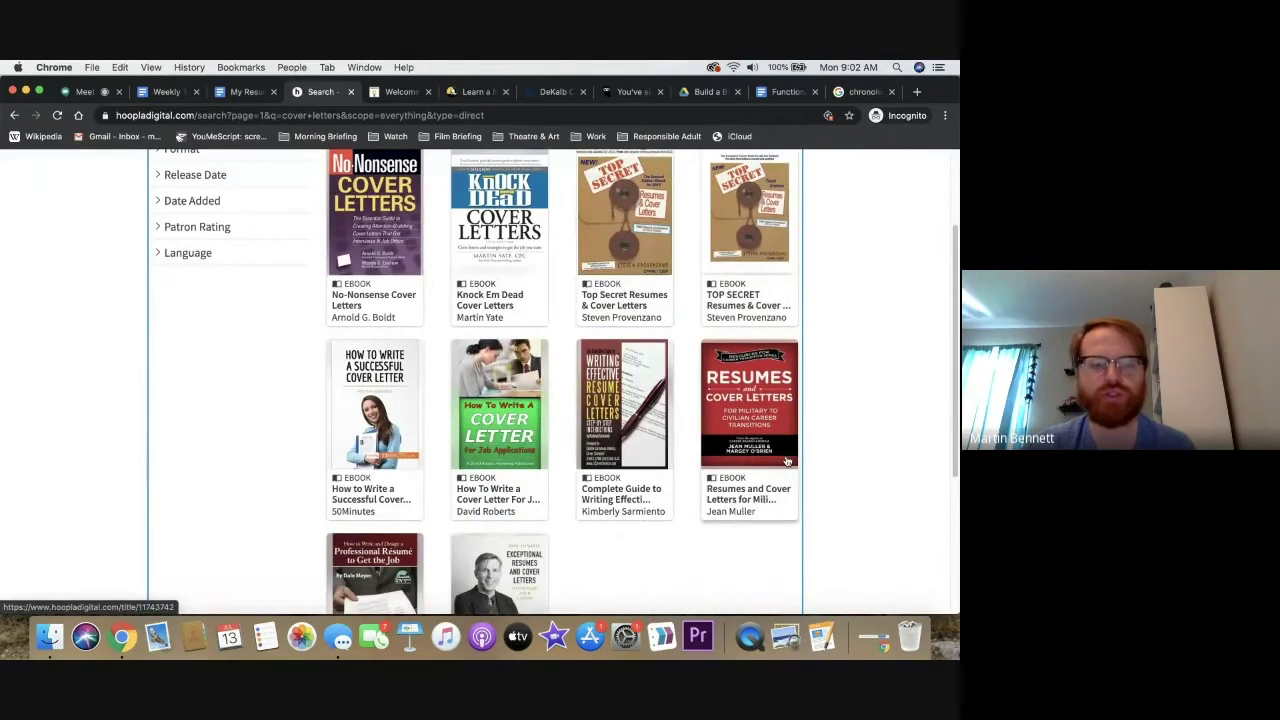
pyautogui.scroll(-2, 400, 378)
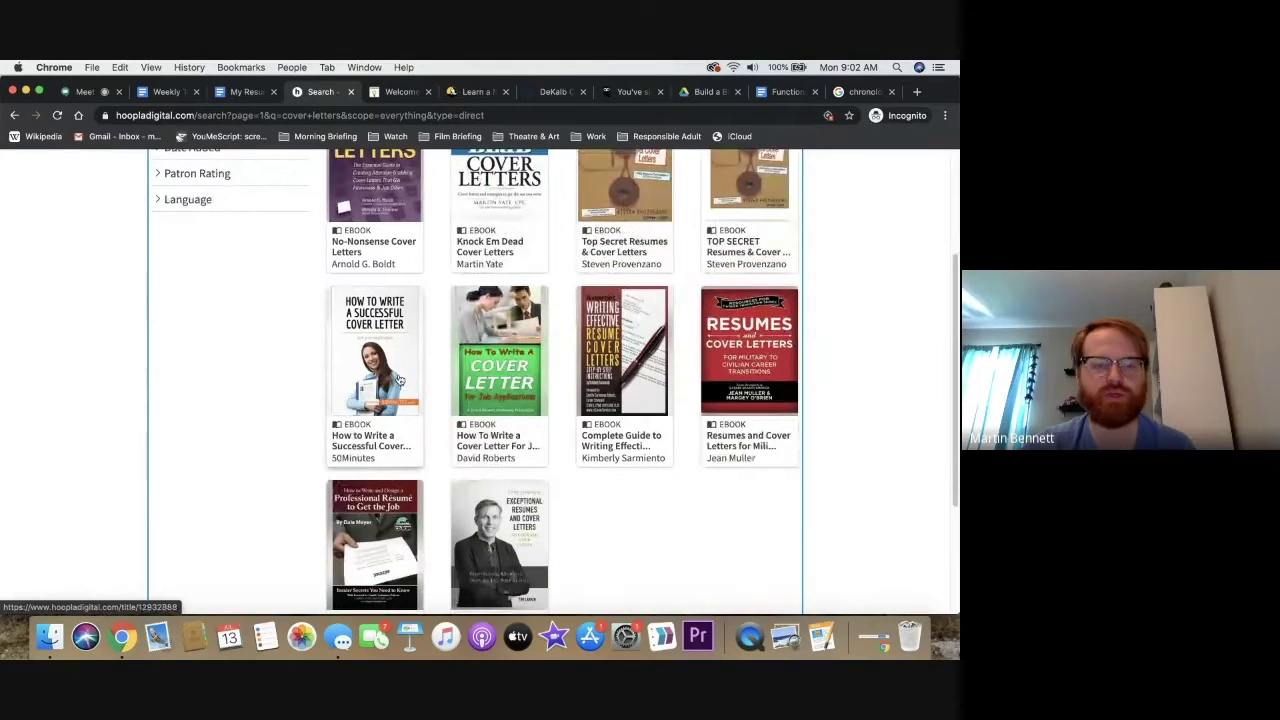
pyautogui.click(400, 378)
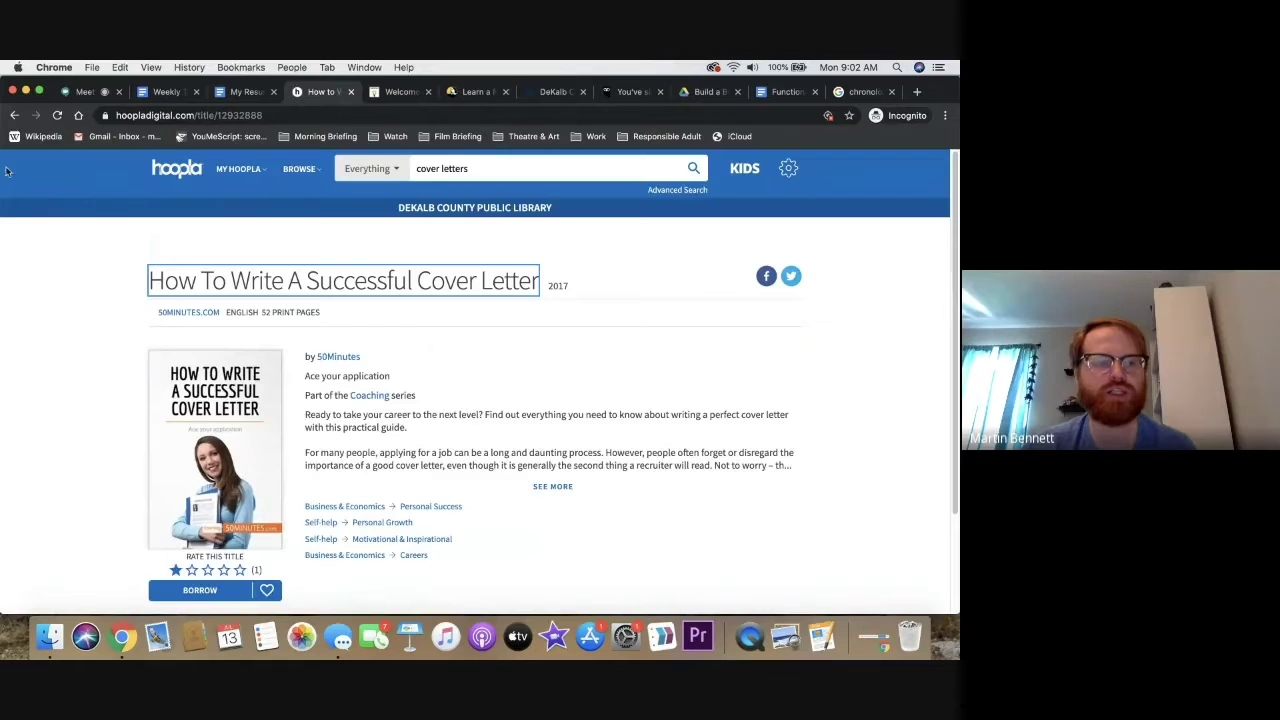
pyautogui.click(15, 116)
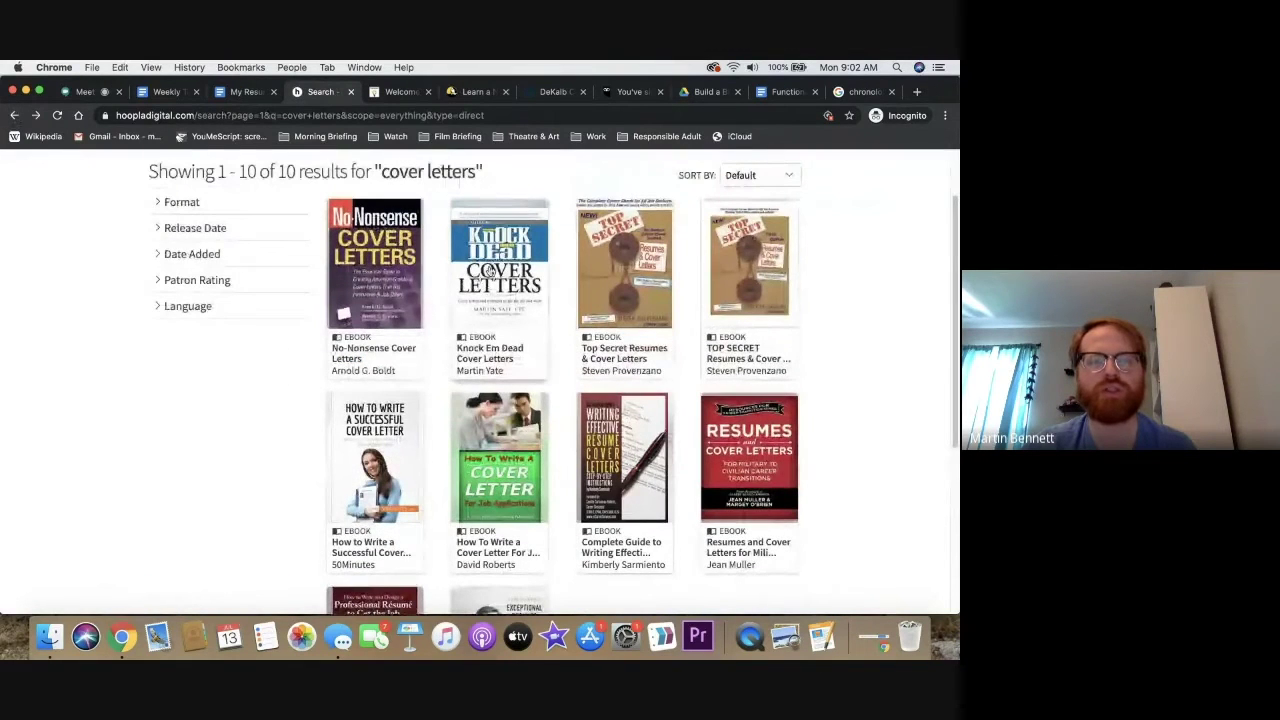
pyautogui.click(490, 270)
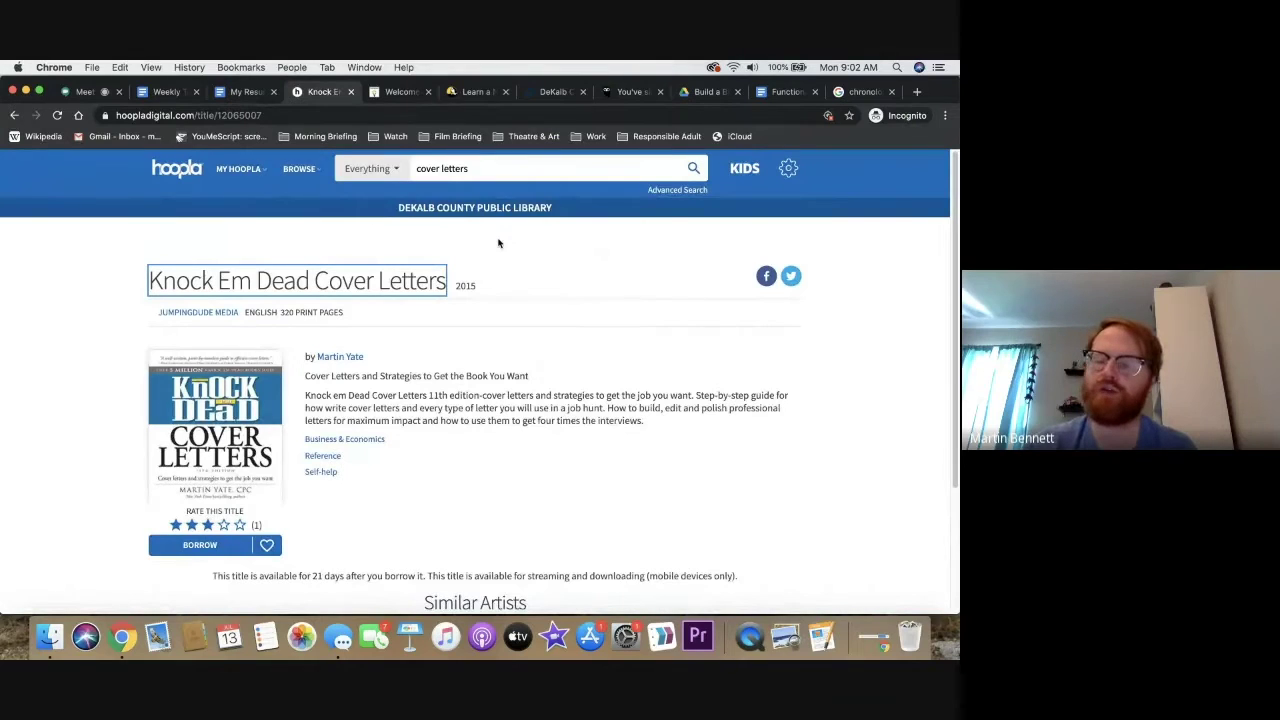
# Borrow Knock Em Dead Cover Letters and open it from Currently Borrowed for reading
pyautogui.click(200, 548)
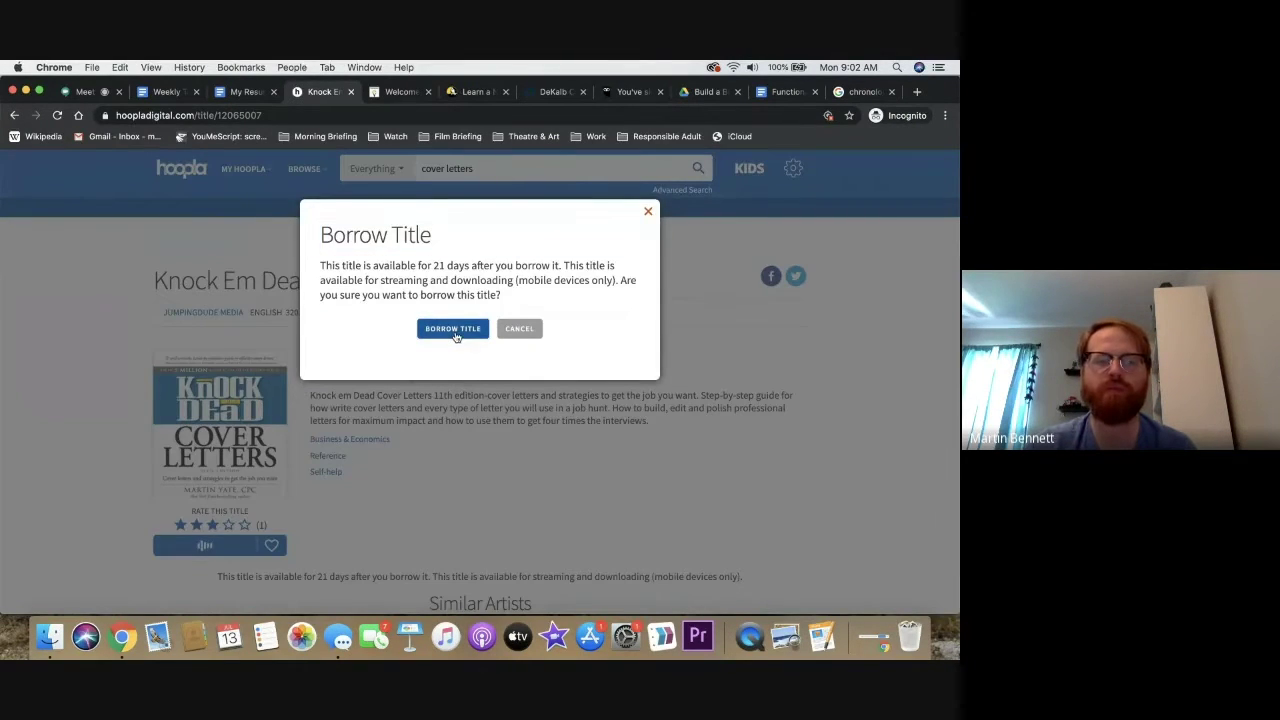
pyautogui.click(453, 329)
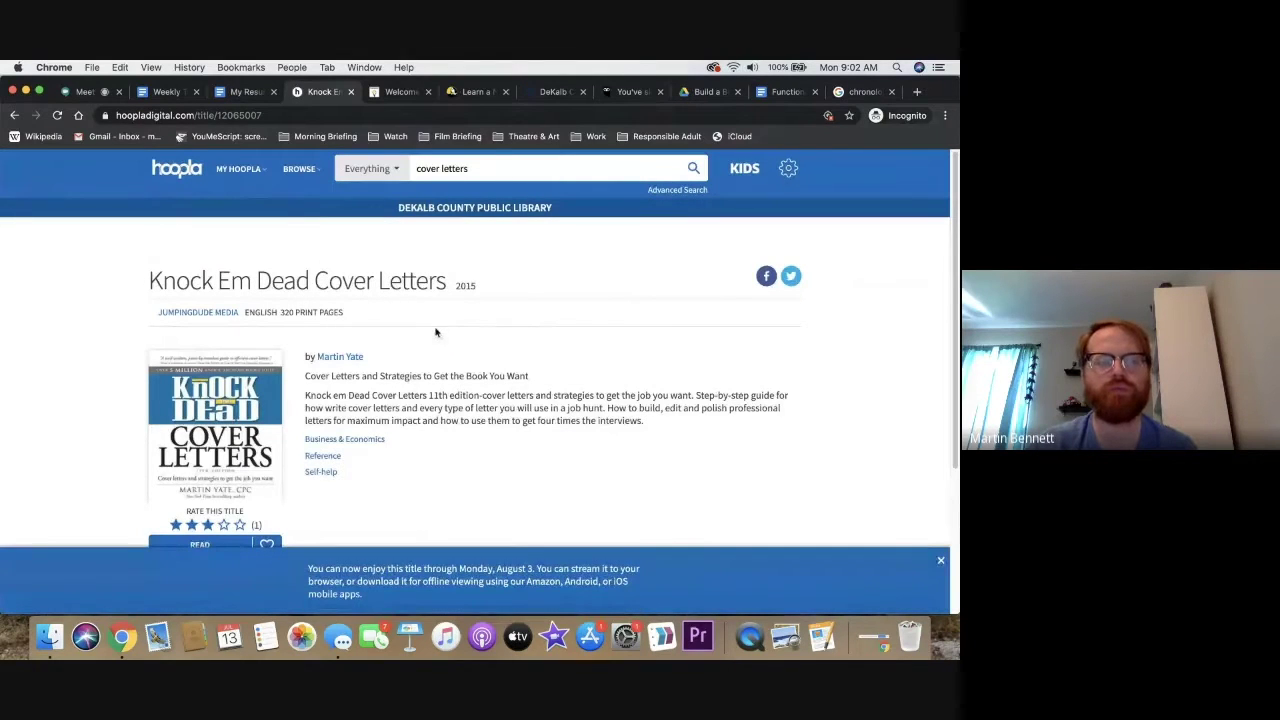
pyautogui.moveTo(253, 177)
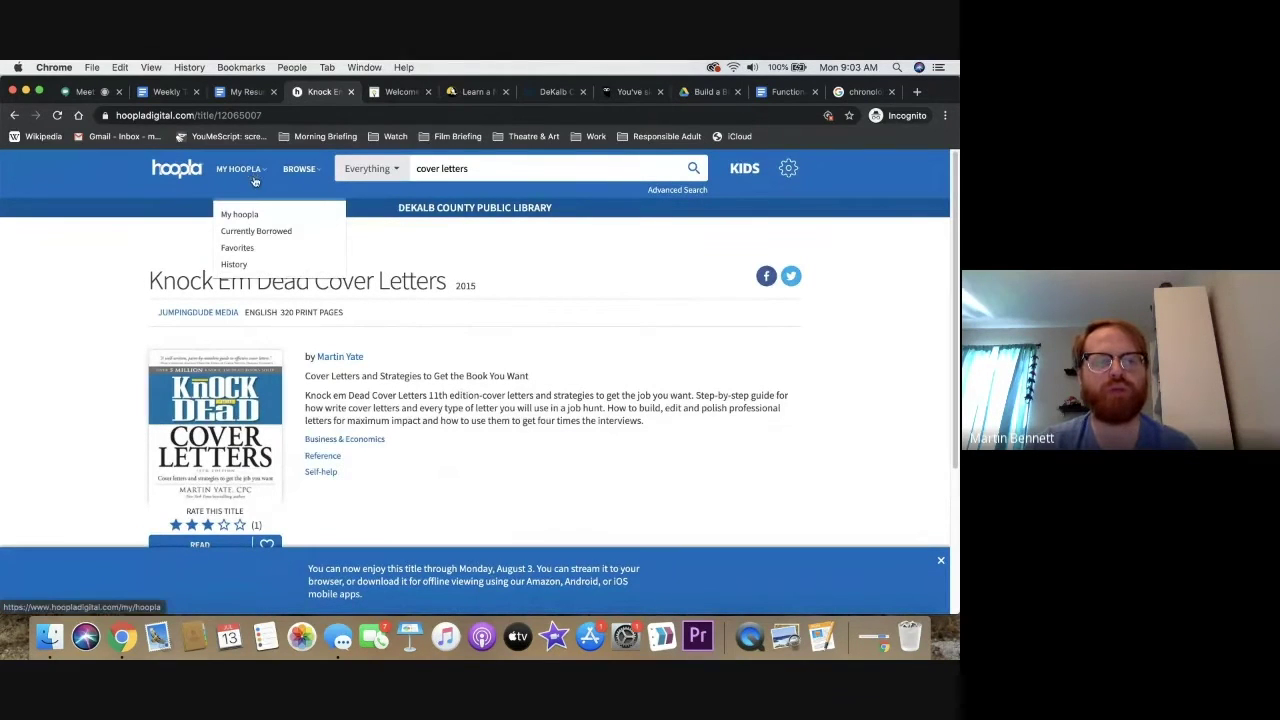
pyautogui.click(251, 231)
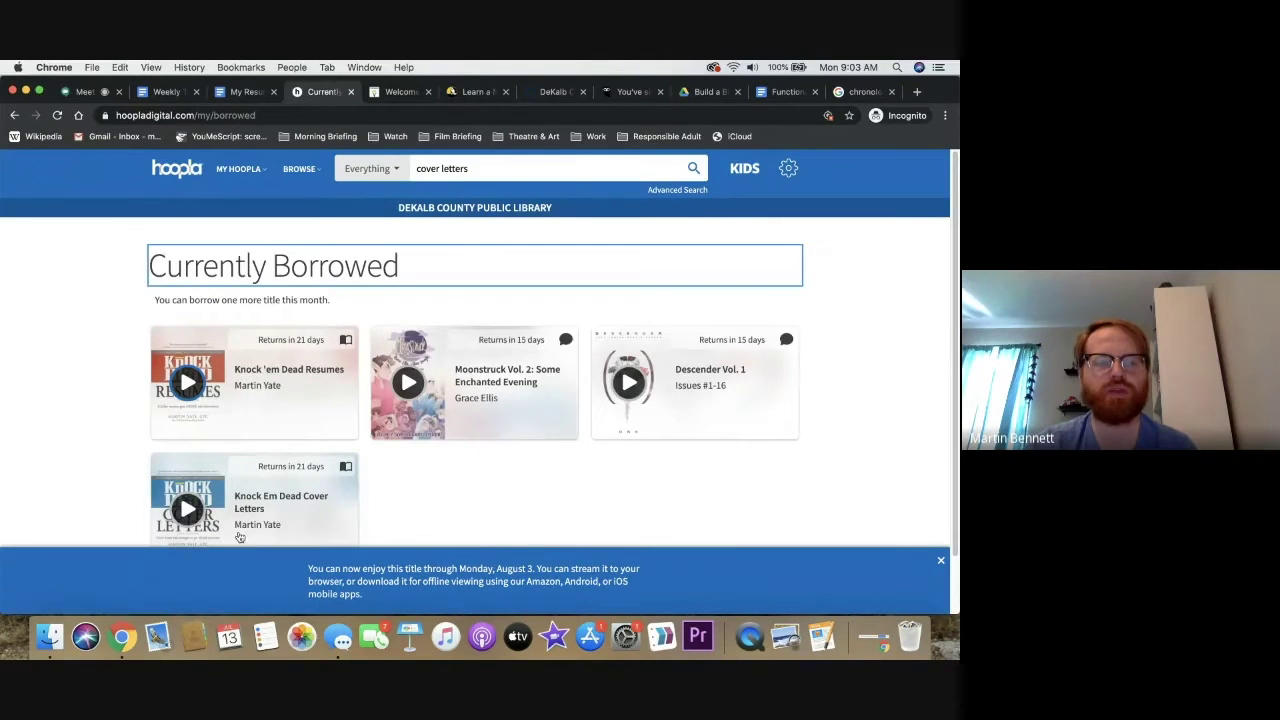
pyautogui.scroll(-2, 266, 489)
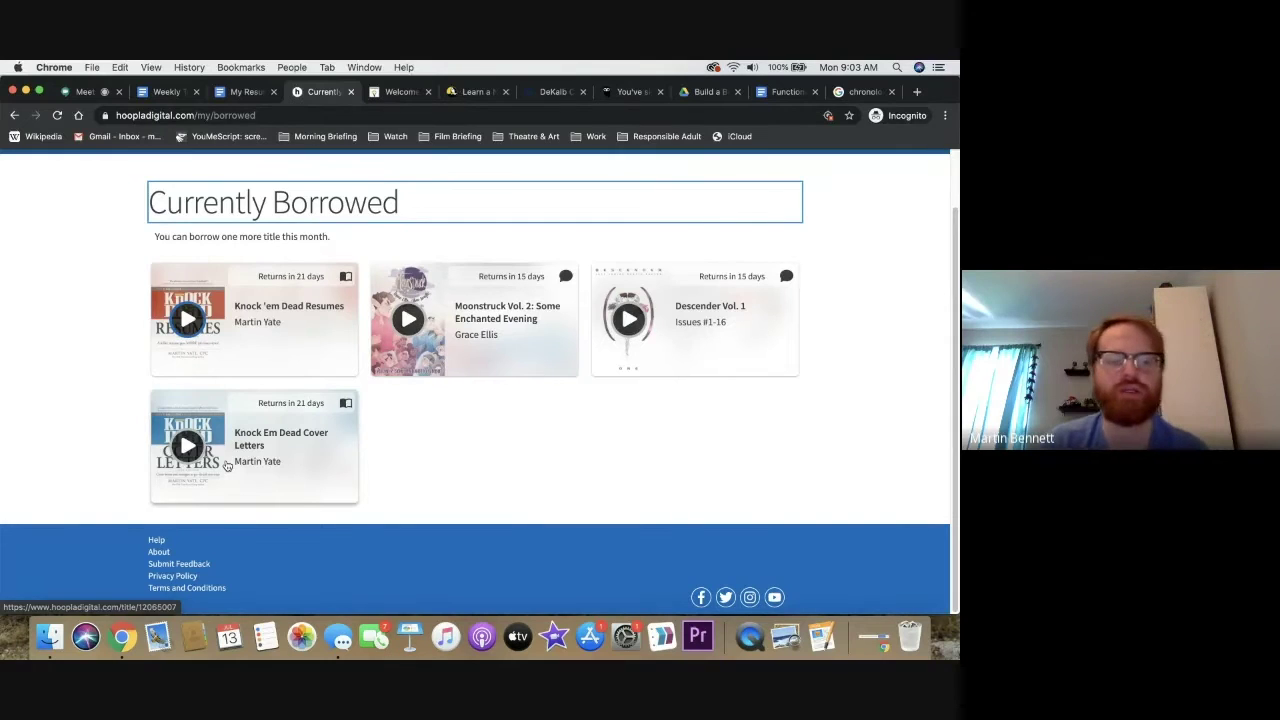
pyautogui.click(196, 460)
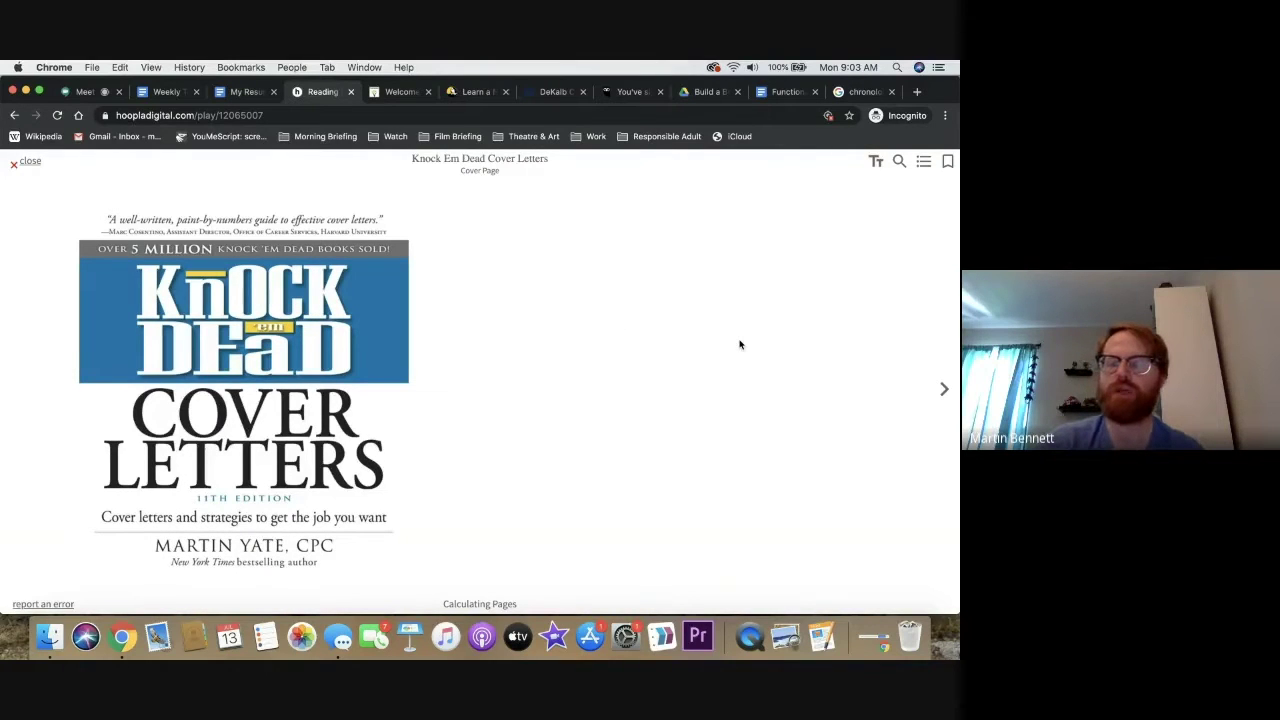
# Page forward through the ebook past the Copyright Page to the Read This First section
pyautogui.click(944, 389)
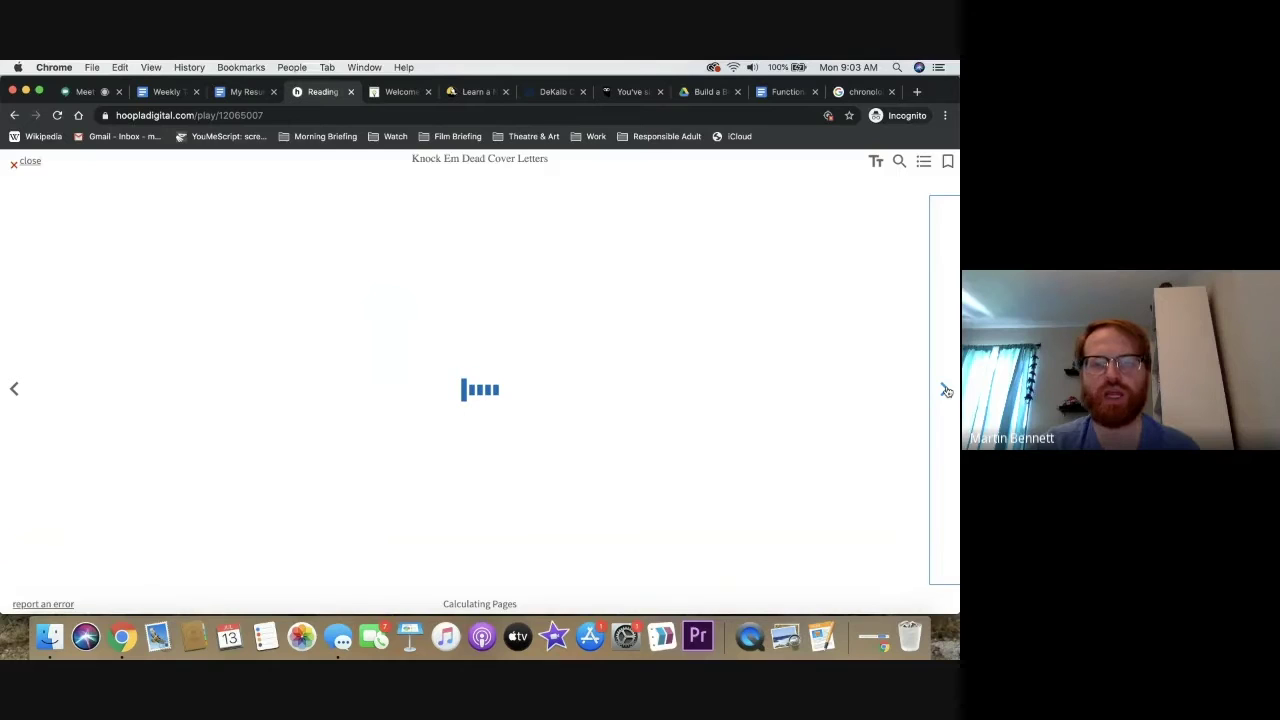
pyautogui.click(946, 390)
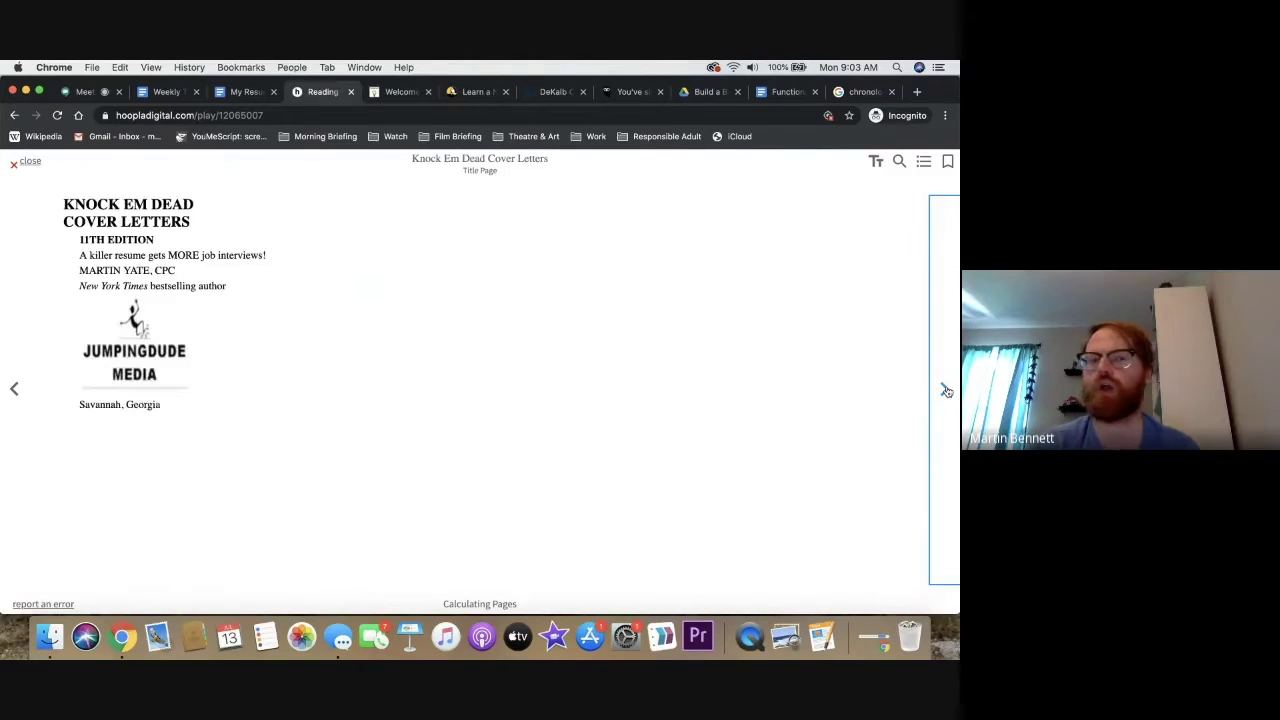
pyautogui.click(946, 390)
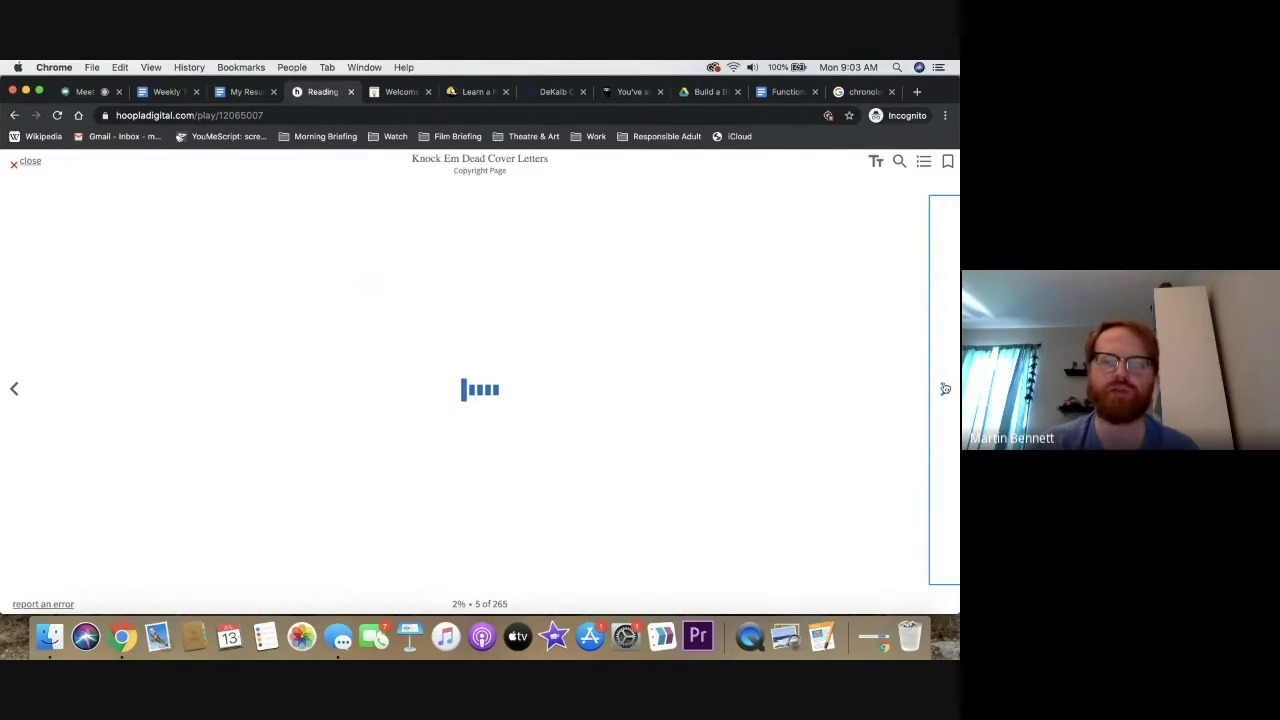
pyautogui.click(945, 389)
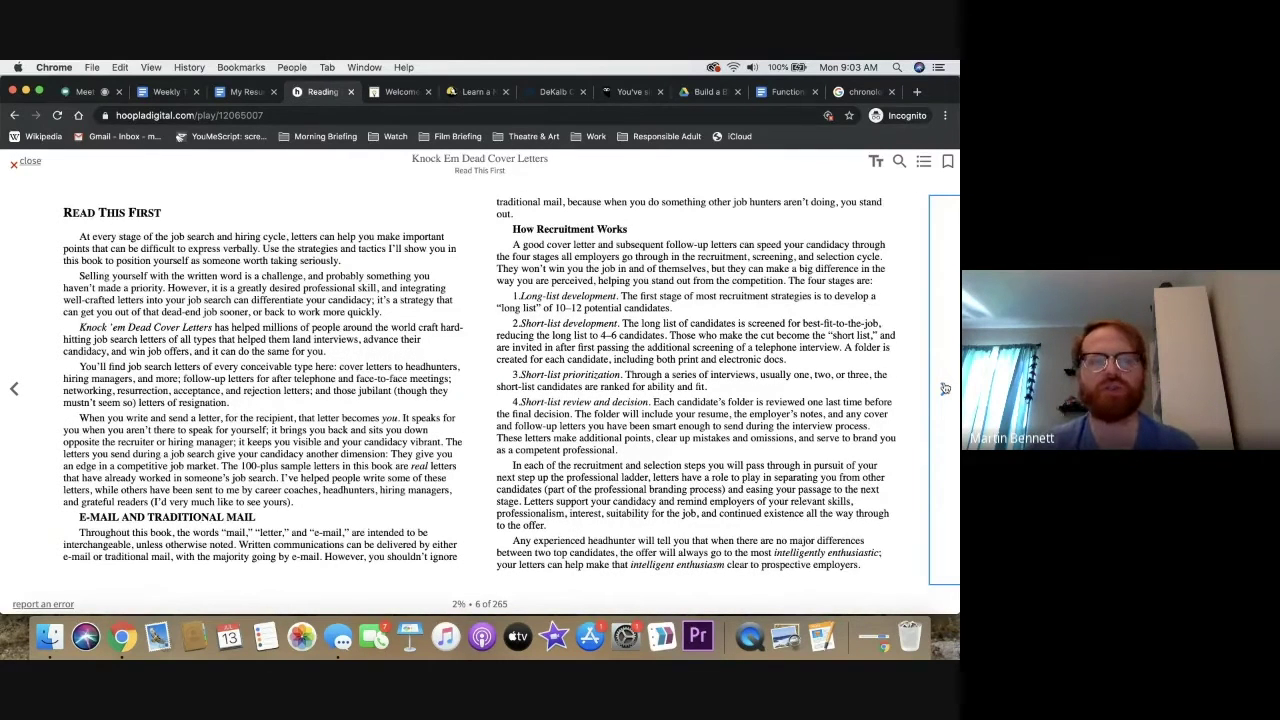
# Use the chapter list to jump to Chapter 5: Elements of a Great Cover Letter, page 33
pyautogui.click(923, 161)
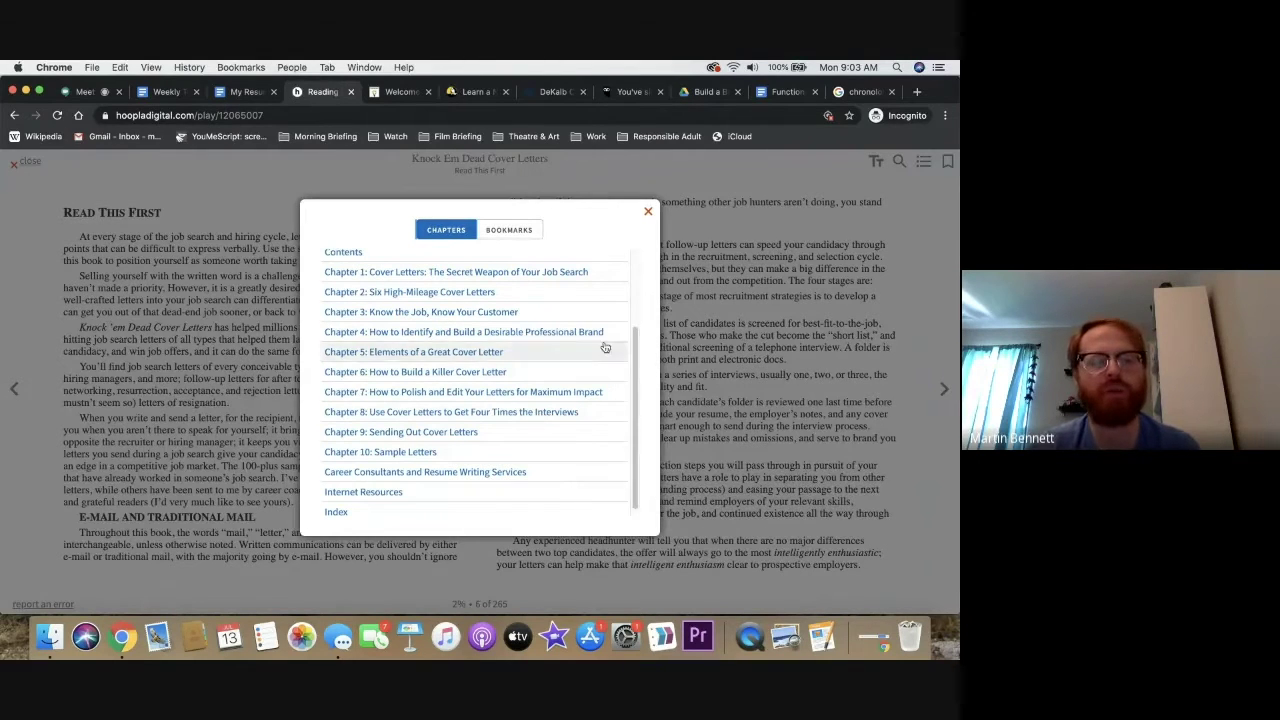
pyautogui.click(650, 214)
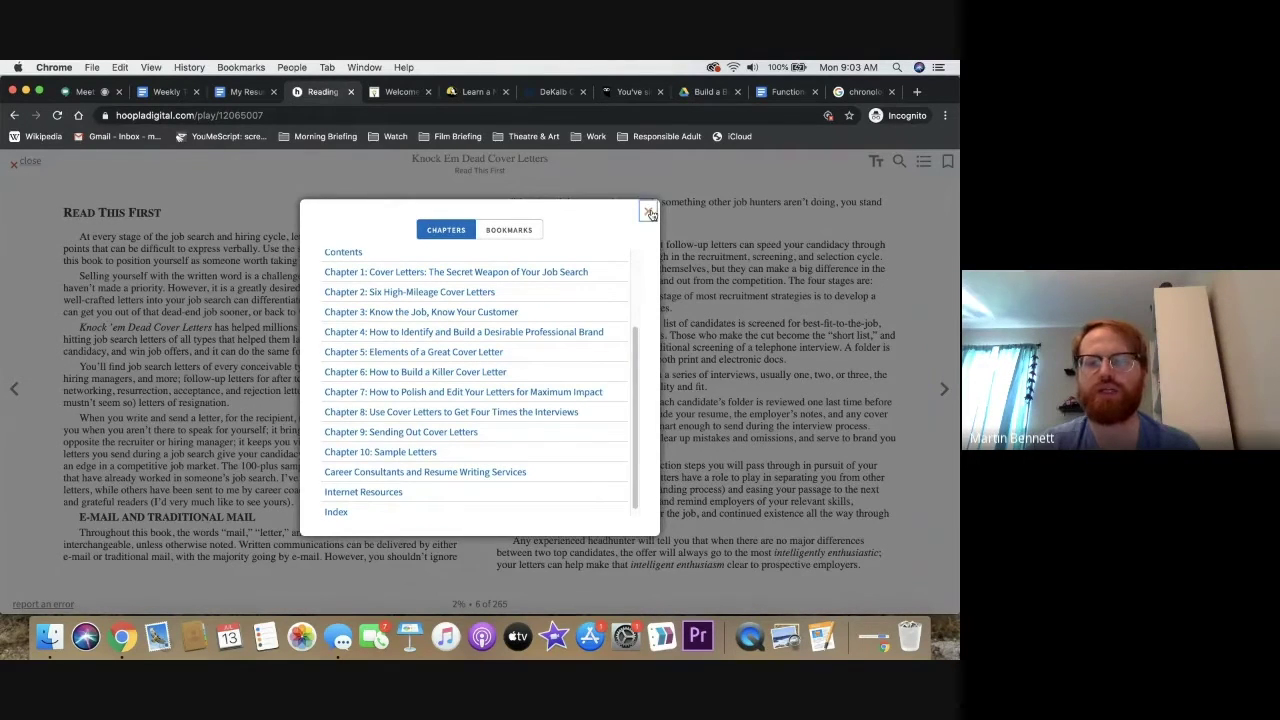
pyautogui.click(650, 214)
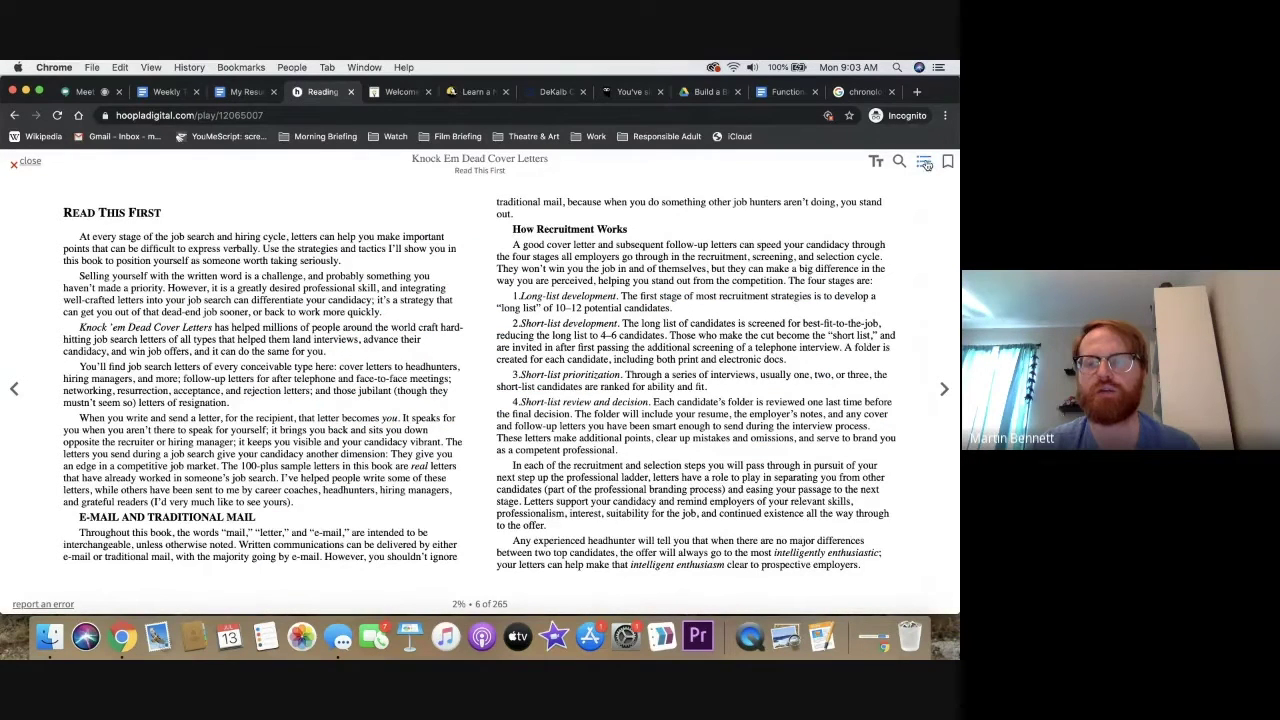
pyautogui.click(926, 165)
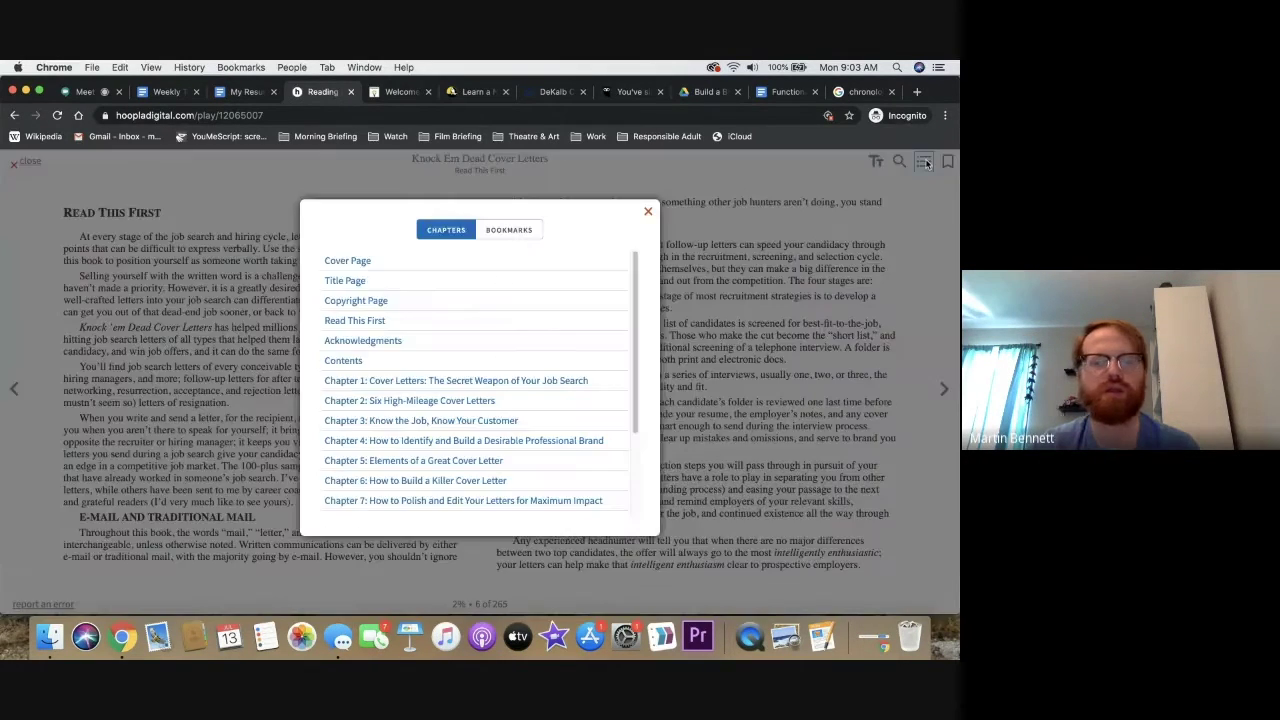
pyautogui.scroll(-2, 632, 311)
pyautogui.scroll(-2, 632, 311)
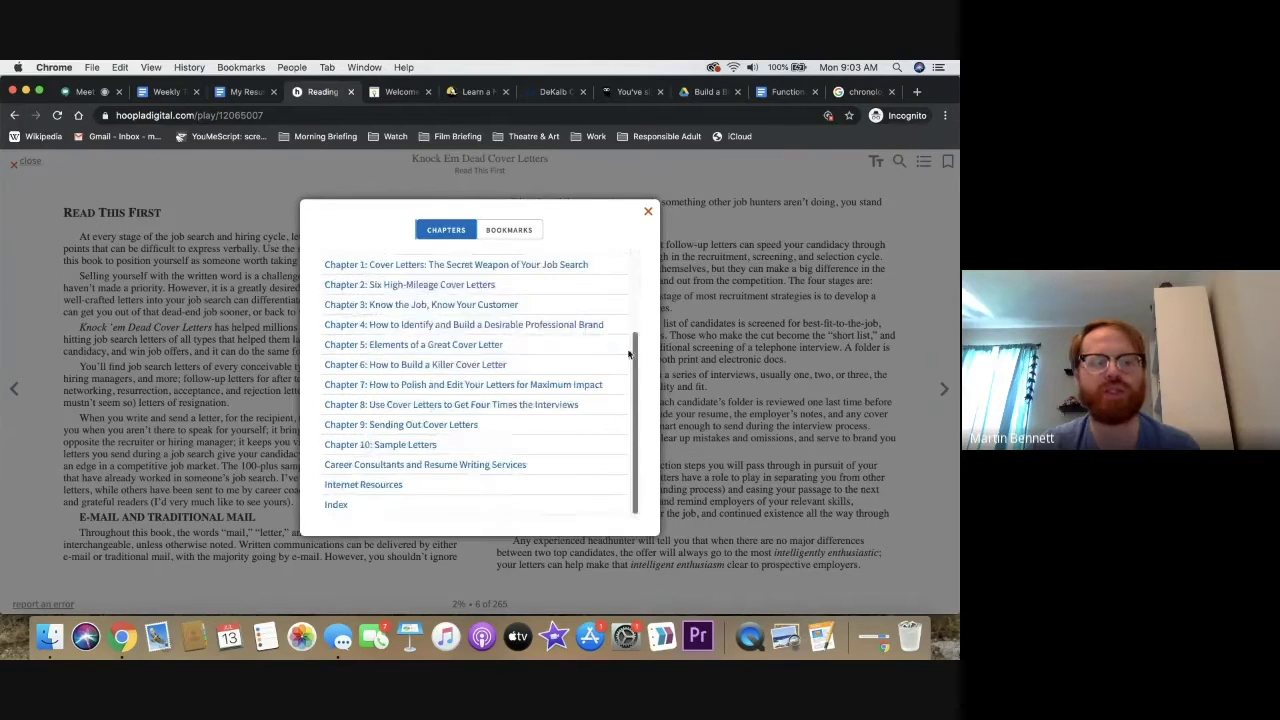
pyautogui.click(525, 362)
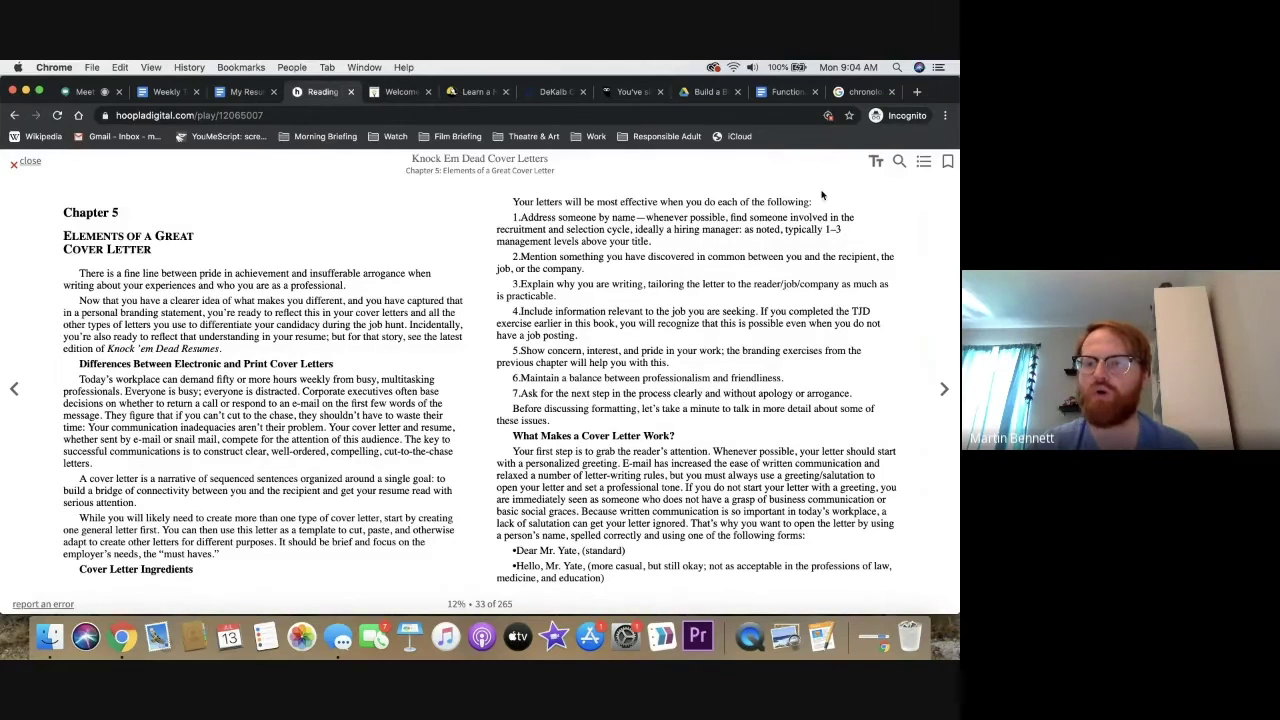
# Increase the hoopla reader's font size and apply it
pyautogui.click(875, 165)
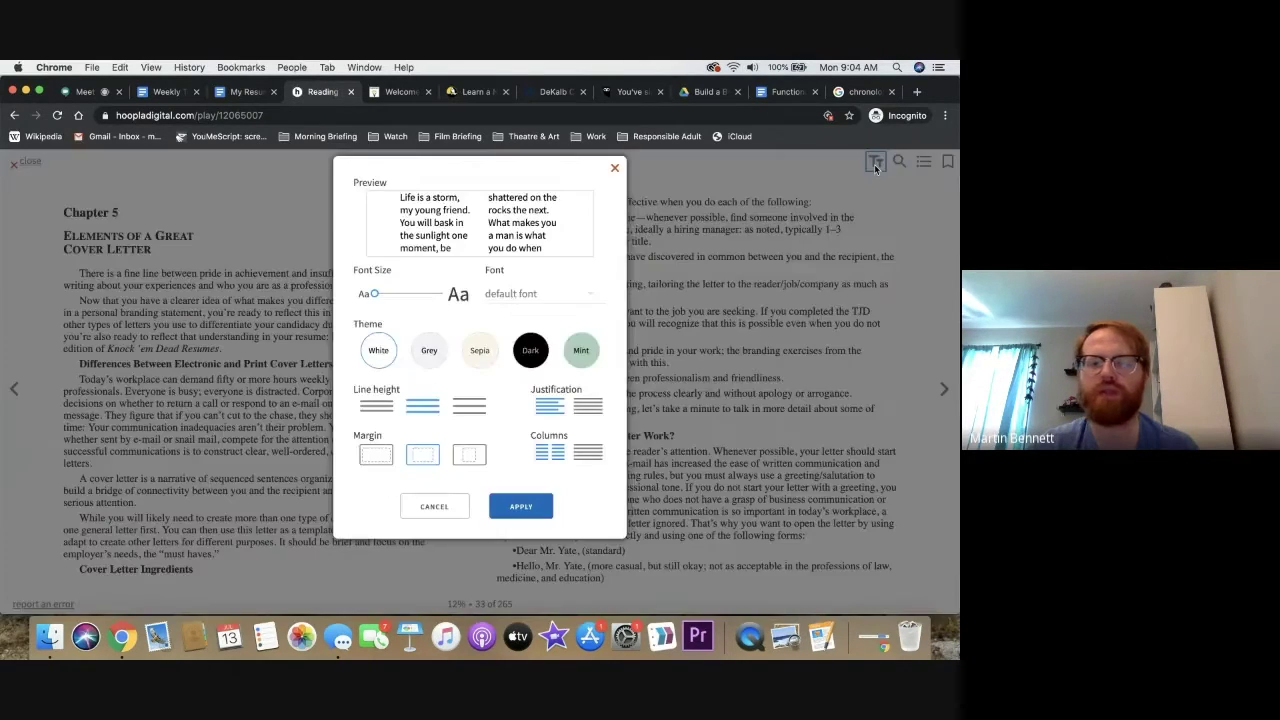
pyautogui.click(381, 295)
pyautogui.moveTo(381, 295); pyautogui.dragTo(403, 294)
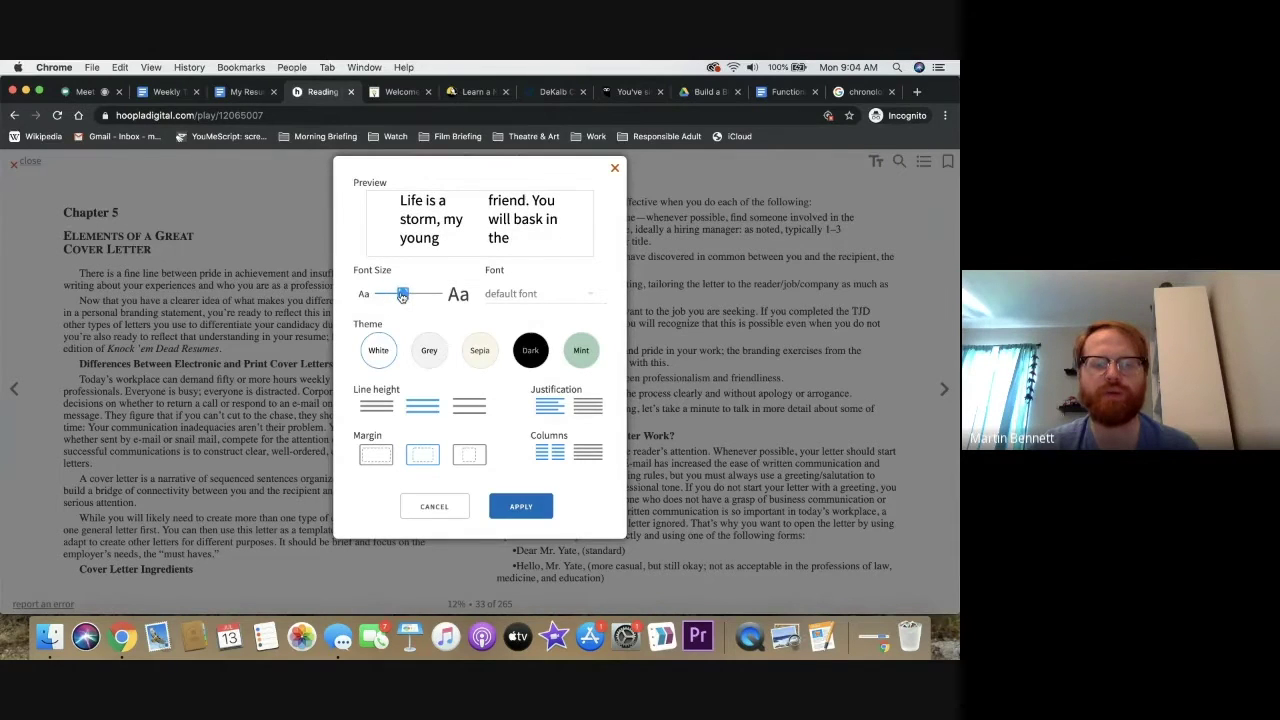
pyautogui.click(514, 513)
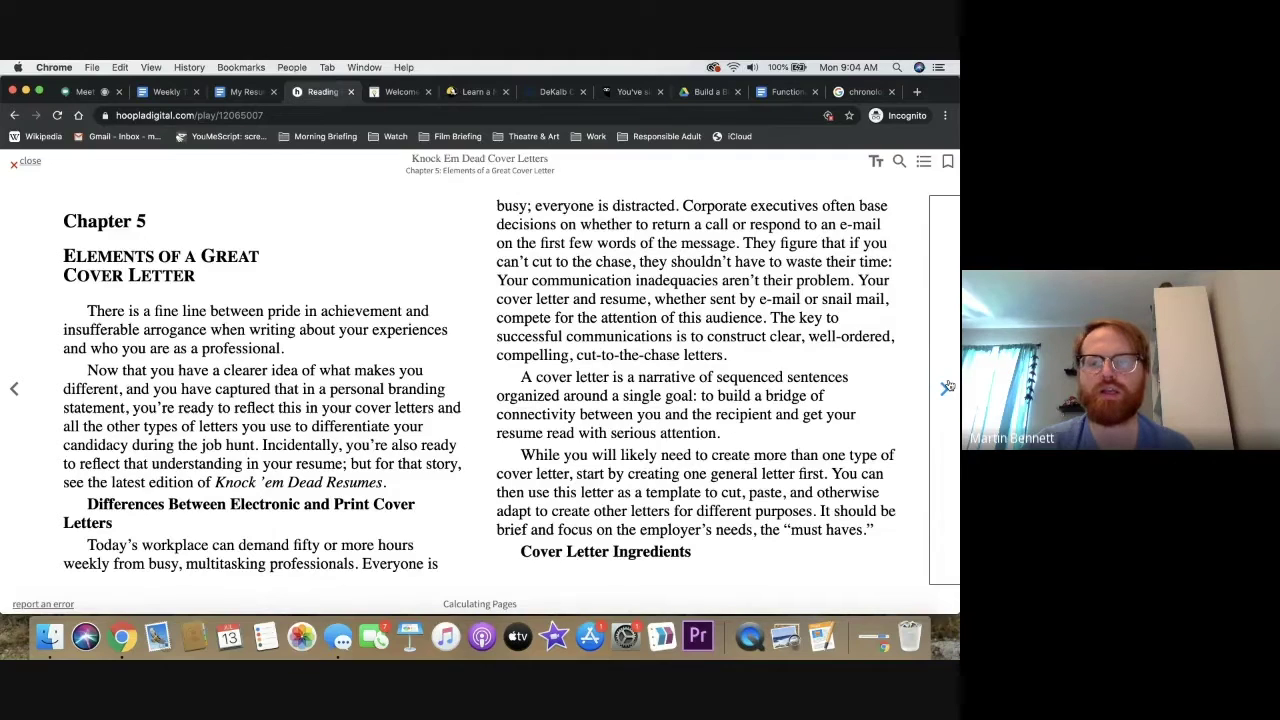
# Jump to Chapter 10: Sample Letters and page ahead to the Health Care Administrator letter
pyautogui.click(924, 161)
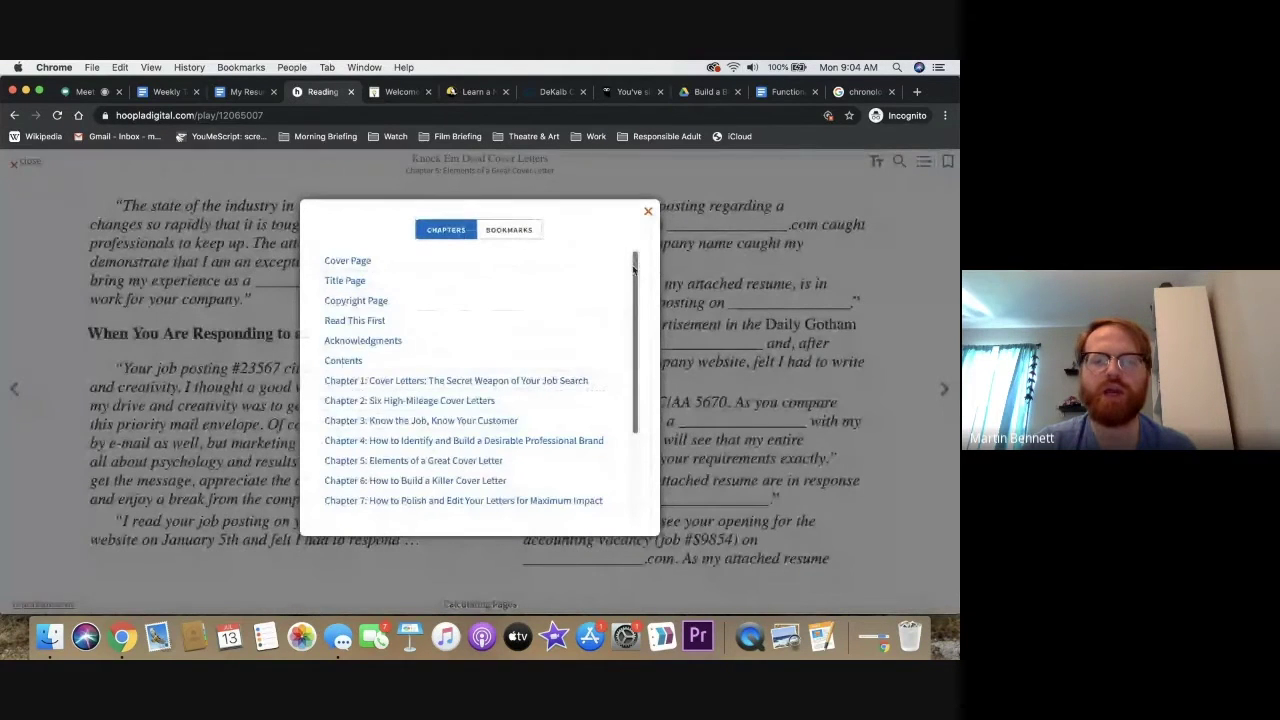
pyautogui.moveTo(633, 268); pyautogui.dragTo(632, 352)
pyautogui.click(432, 448)
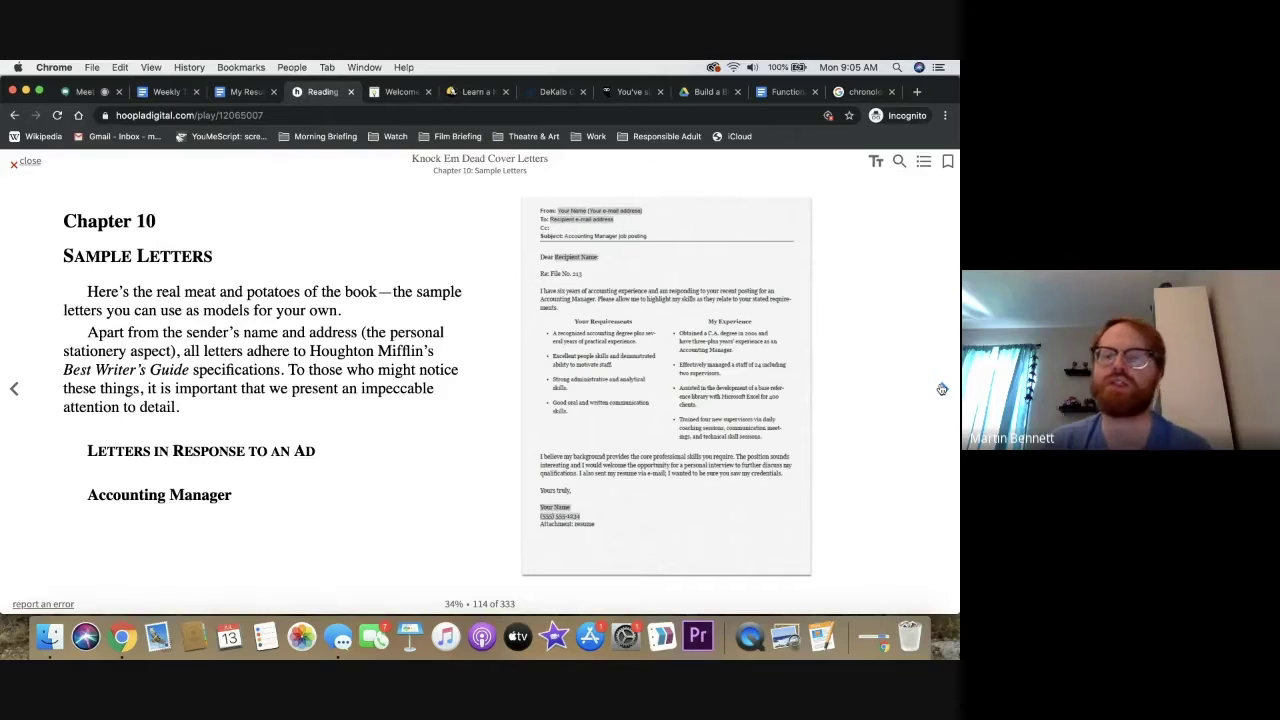
pyautogui.click(942, 389)
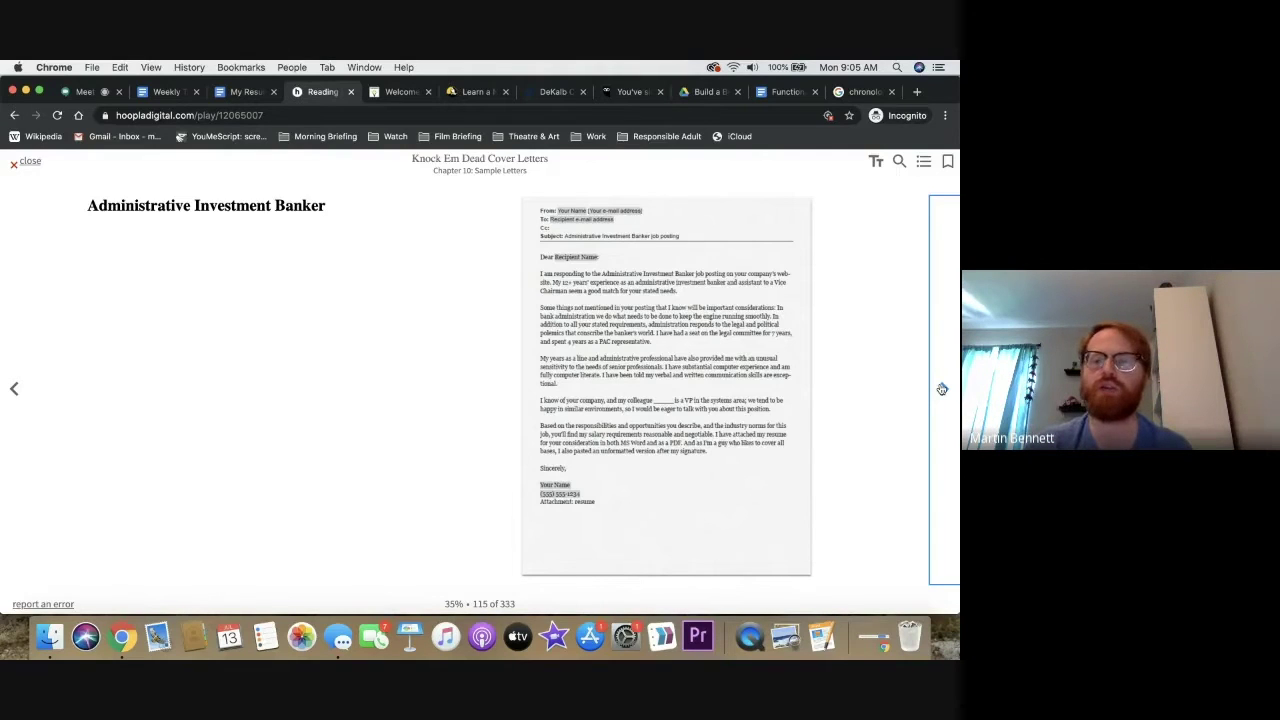
pyautogui.click(942, 389)
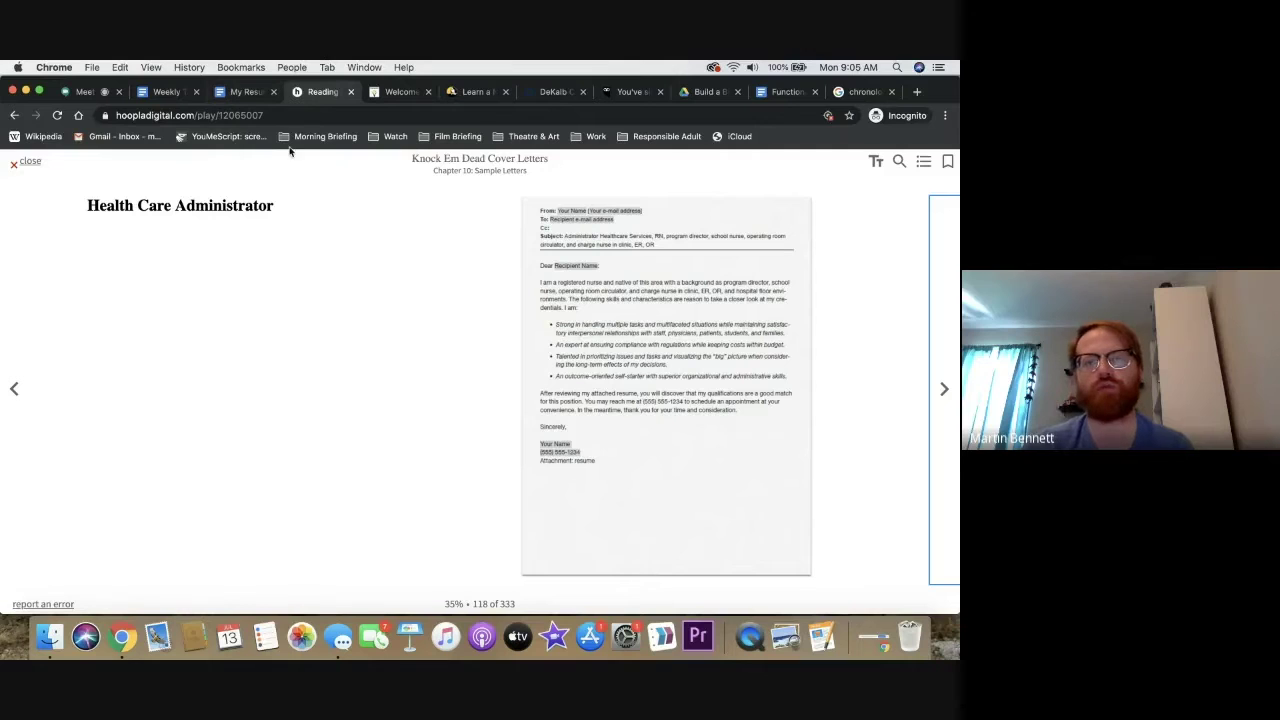
# Load dekalblibrary.org in a new tab
pyautogui.click(917, 91)
pyautogui.write('dekalblibrary.org')
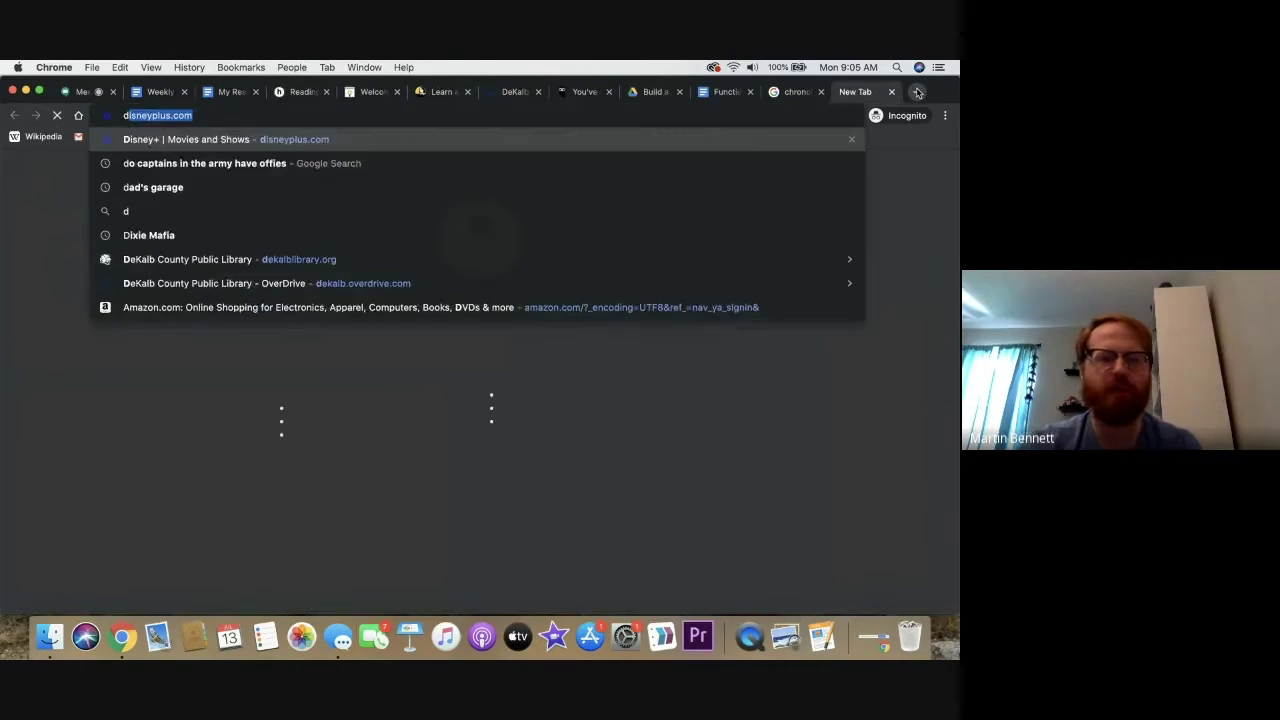
pyautogui.press('Return')
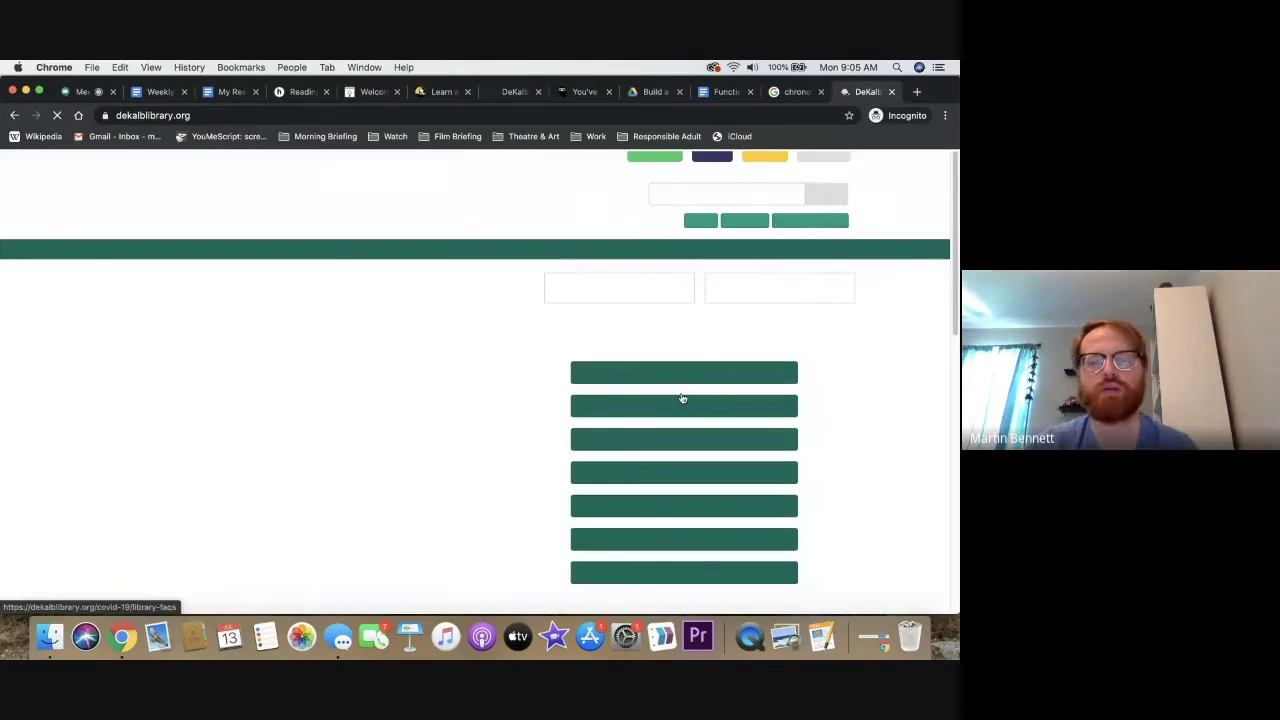
# Go to Research Databases, then eBooks and eAudiobooks, and open OverDrive / Libby
pyautogui.click(813, 222)
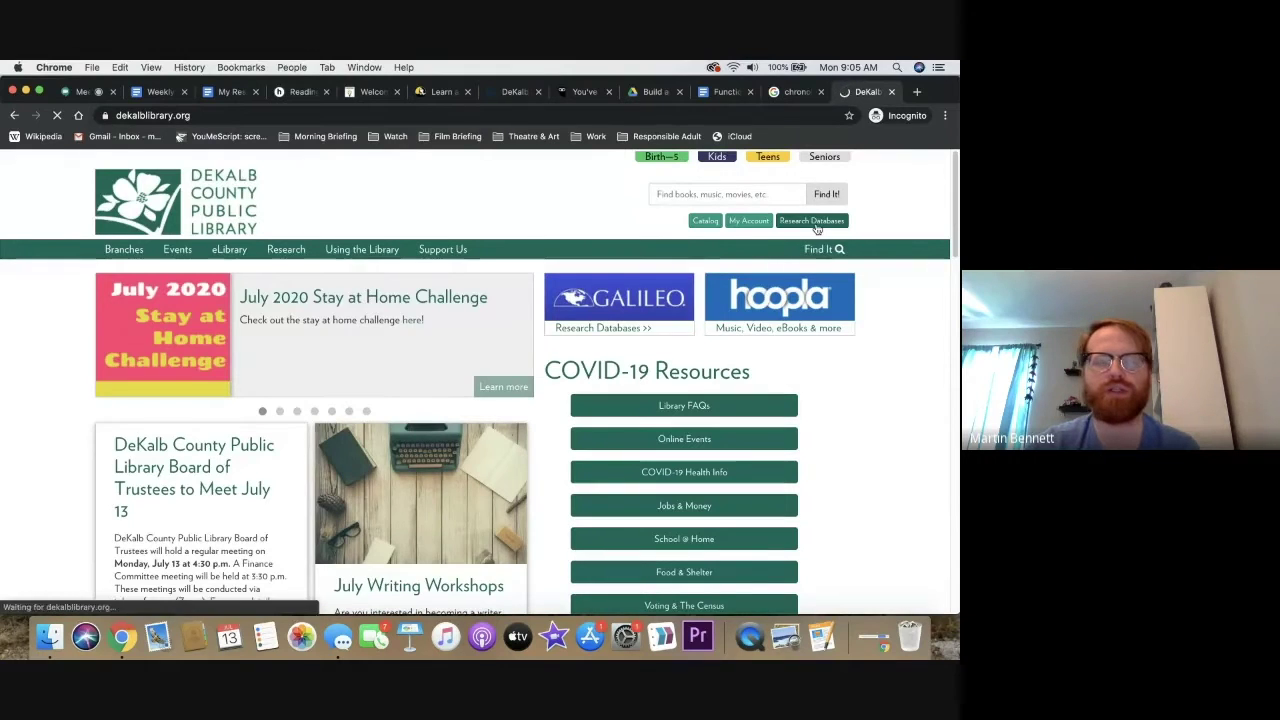
pyautogui.scroll(-2, 816, 228)
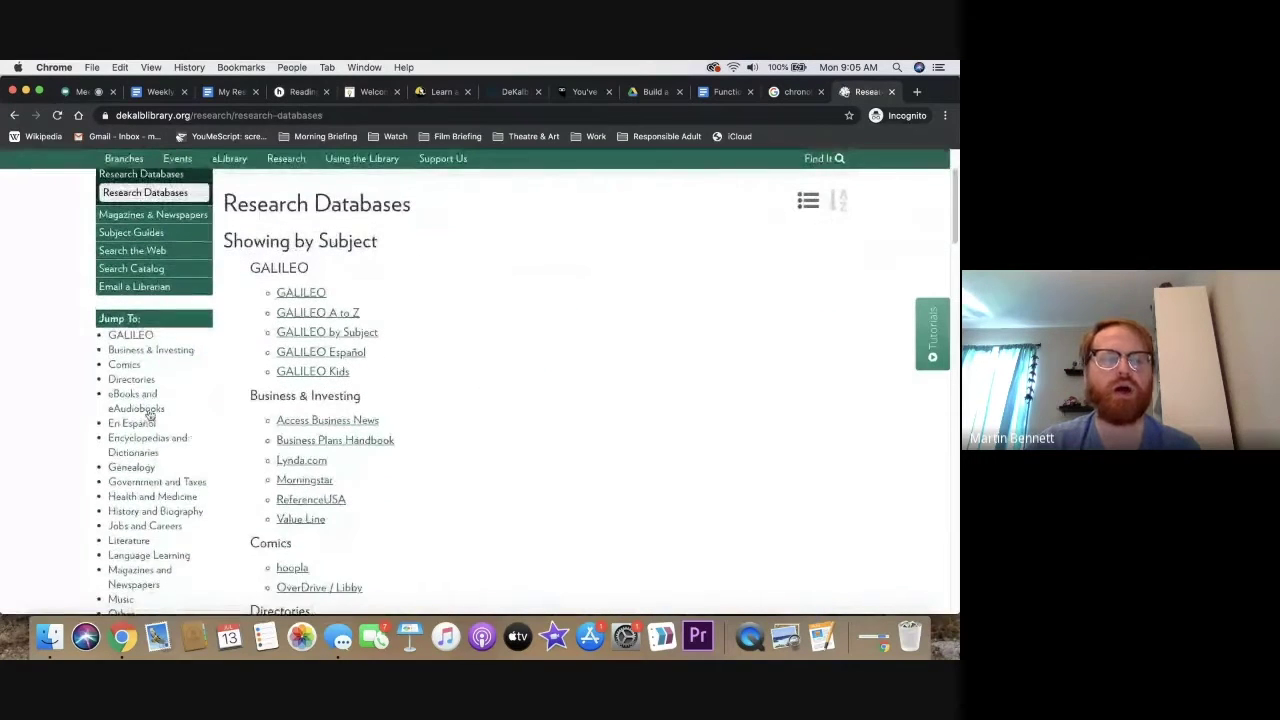
pyautogui.click(131, 402)
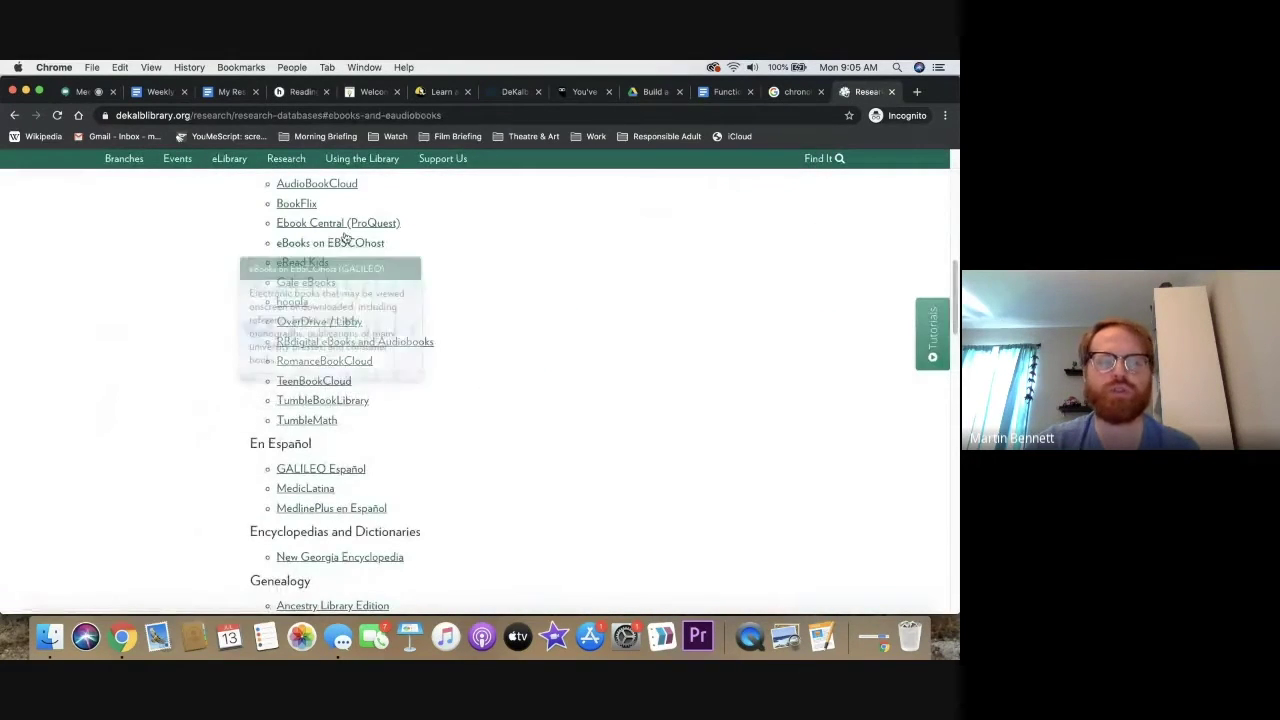
pyautogui.moveTo(380, 222)
pyautogui.click(335, 321)
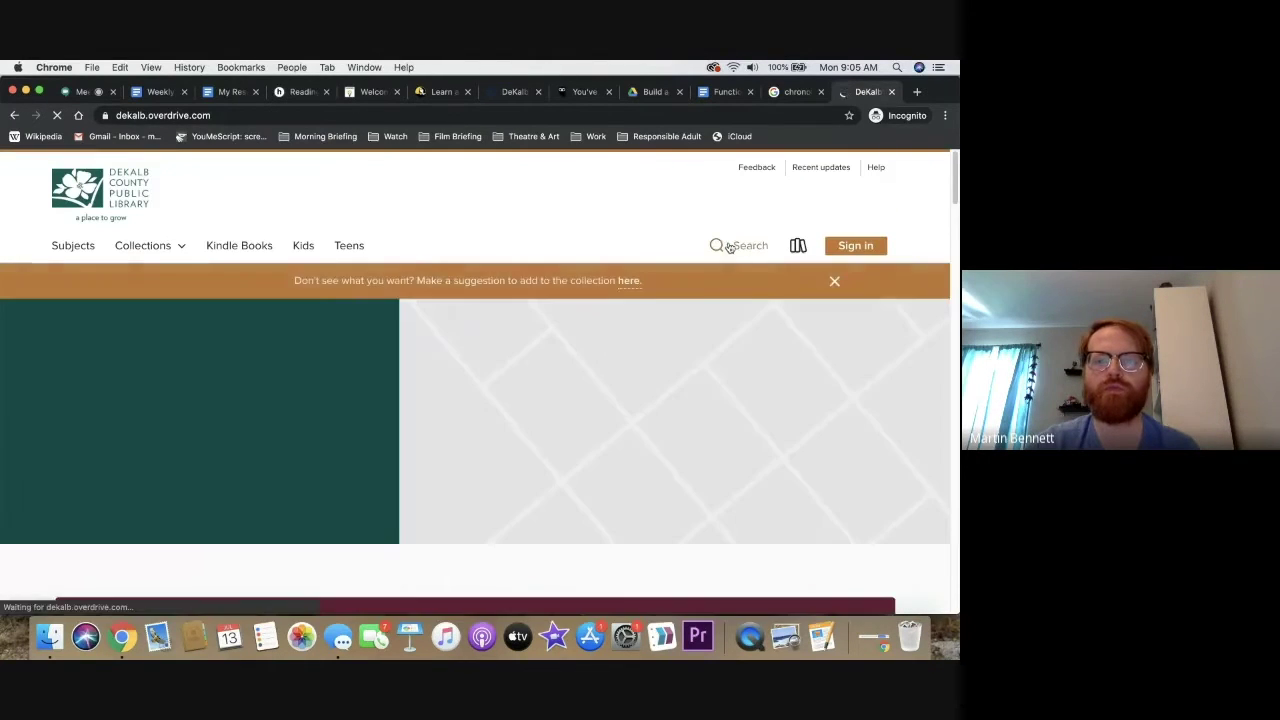
# Search the OverDrive catalogue for 'resumers' and browse the results
pyautogui.click(730, 247)
pyautogui.write('resumers')
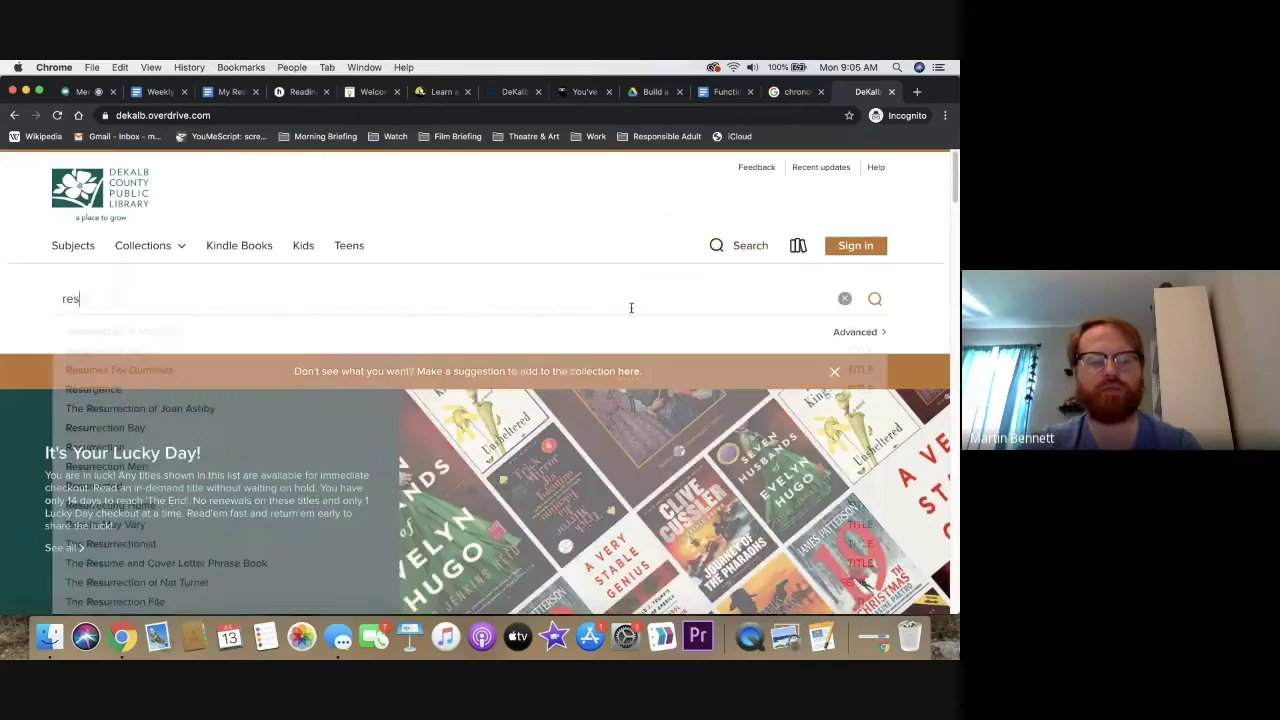
pyautogui.press('Return')
pyautogui.scroll(-1, 578, 233)
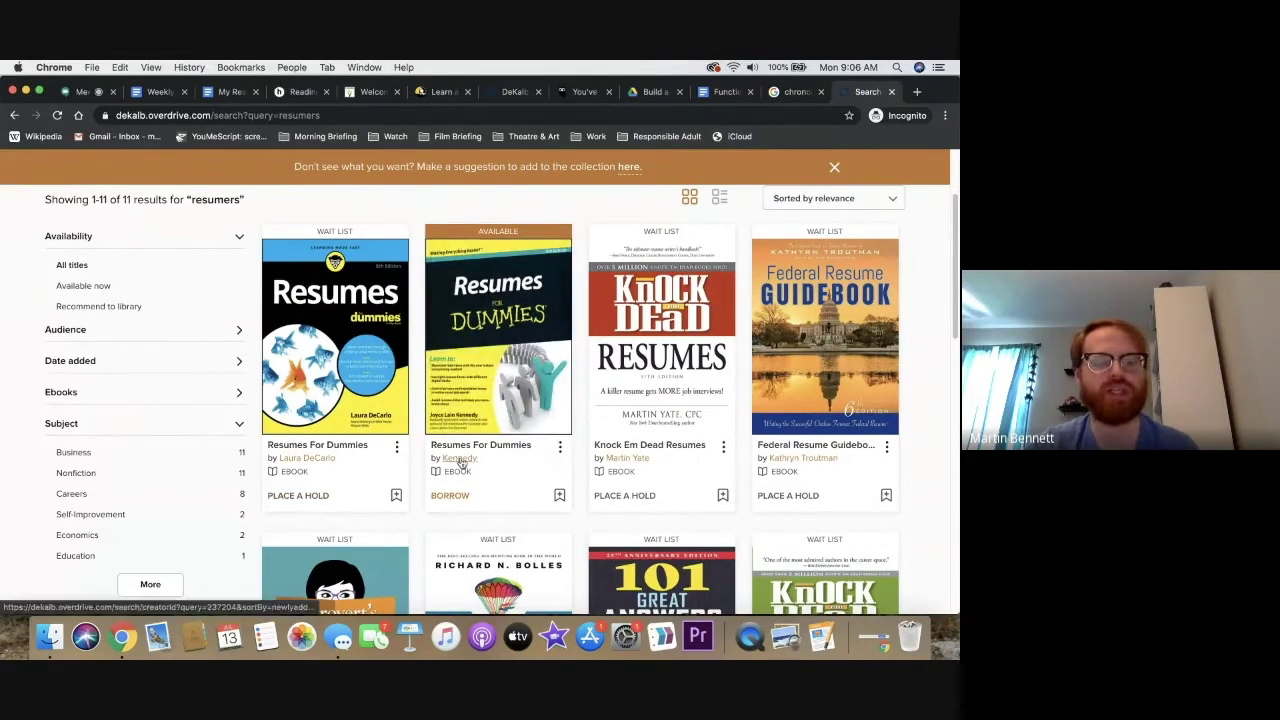
pyautogui.scroll(2, 871, 165)
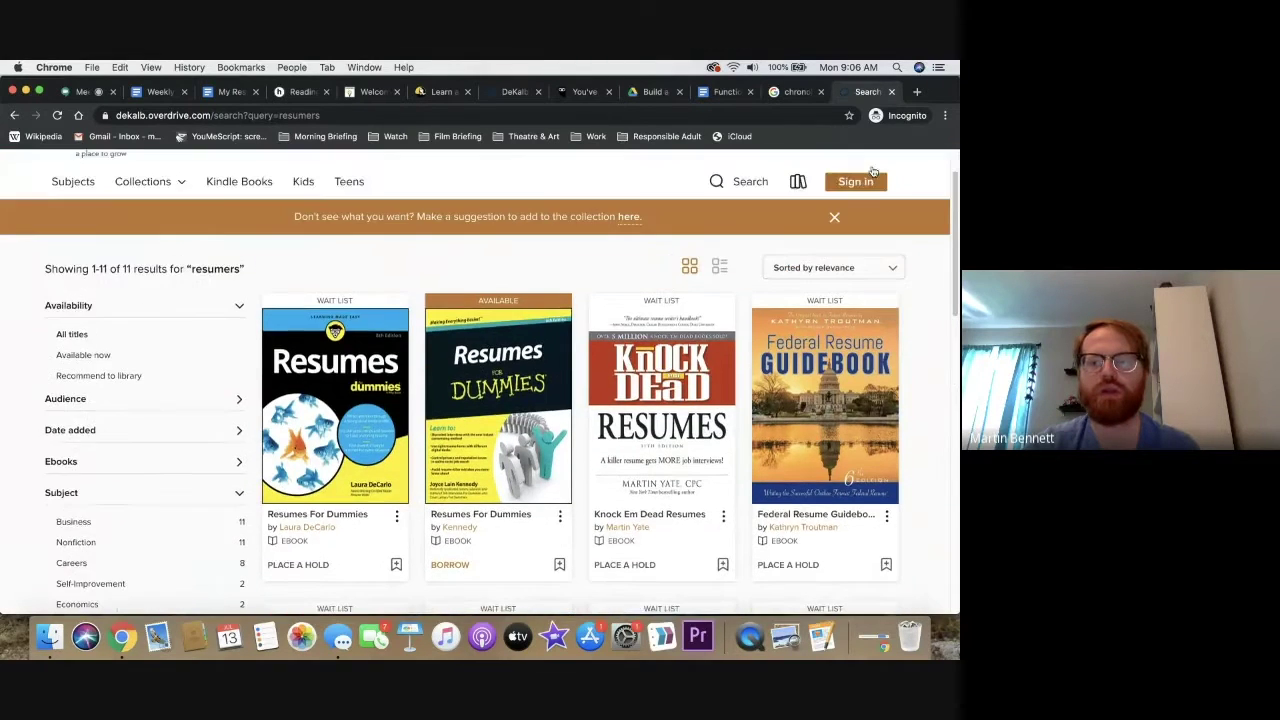
# Visit the OverDrive sign-in page, then go back to the library's Research Databases page
pyautogui.click(860, 190)
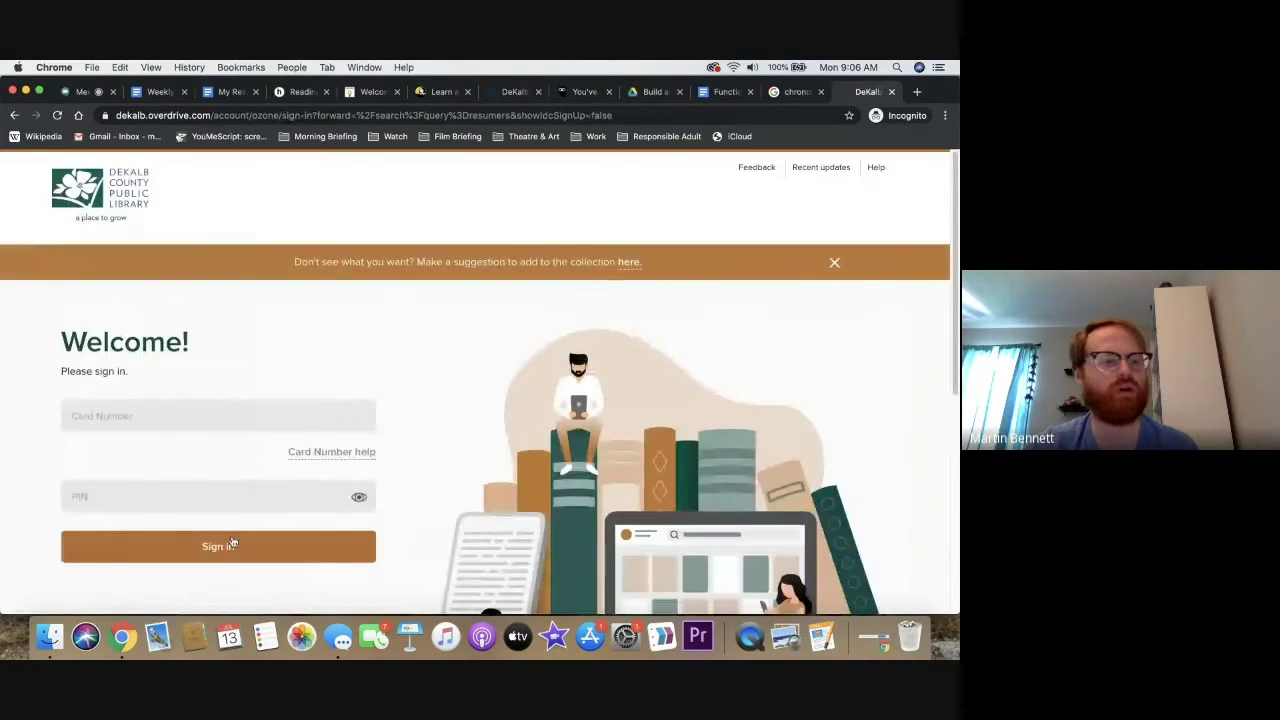
pyautogui.click(14, 115)
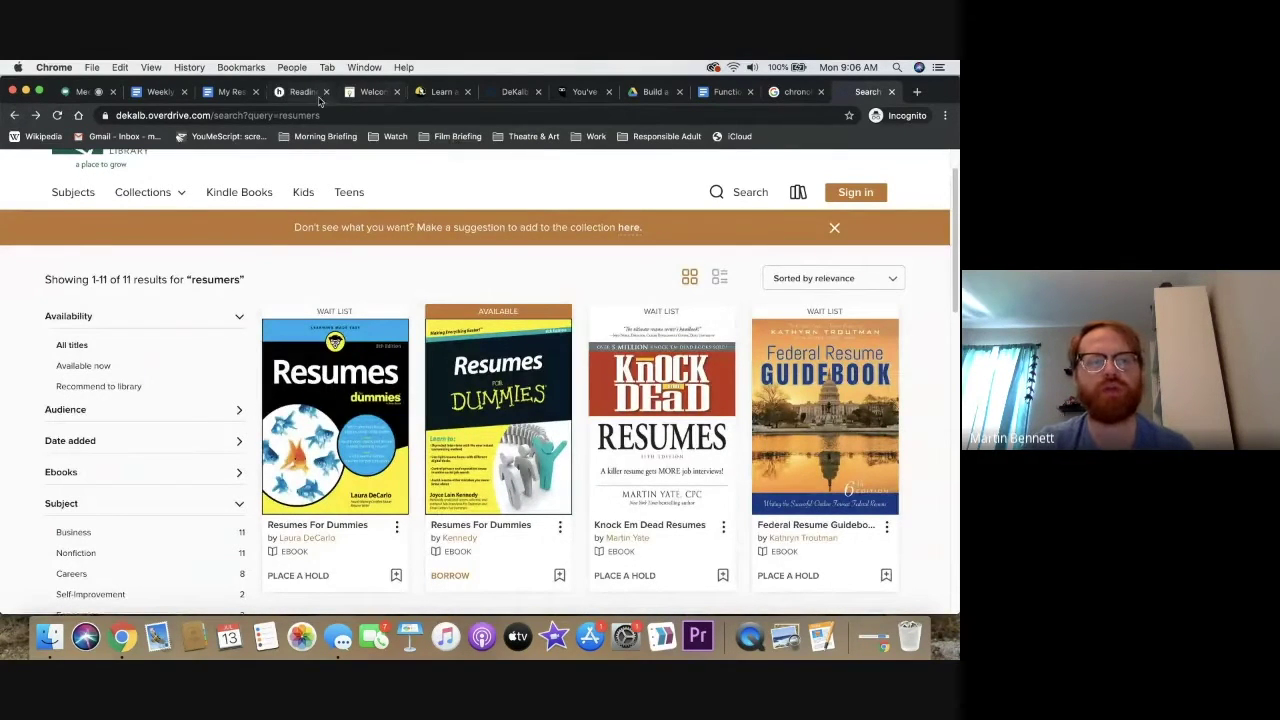
pyautogui.click(14, 116)
pyautogui.click(14, 115)
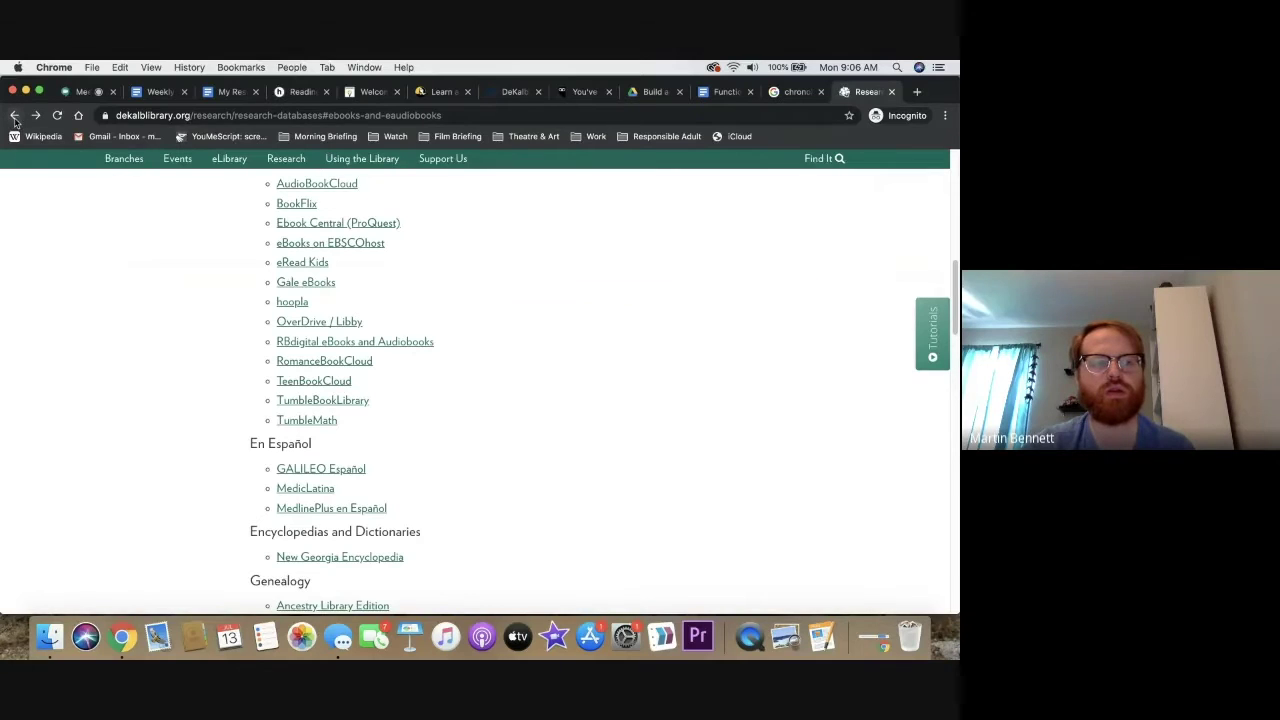
# Open Lynda.com from the Jobs and Careers databases and focus its course search
pyautogui.click(136, 526)
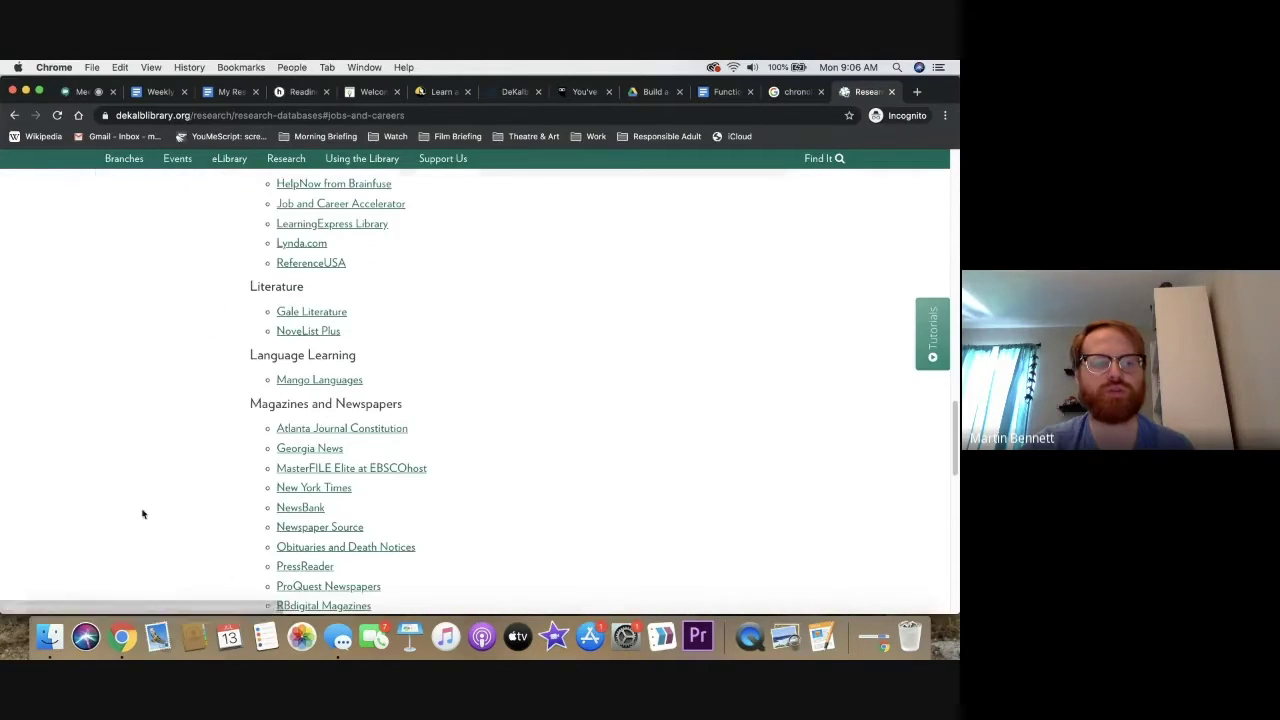
pyautogui.moveTo(312, 245)
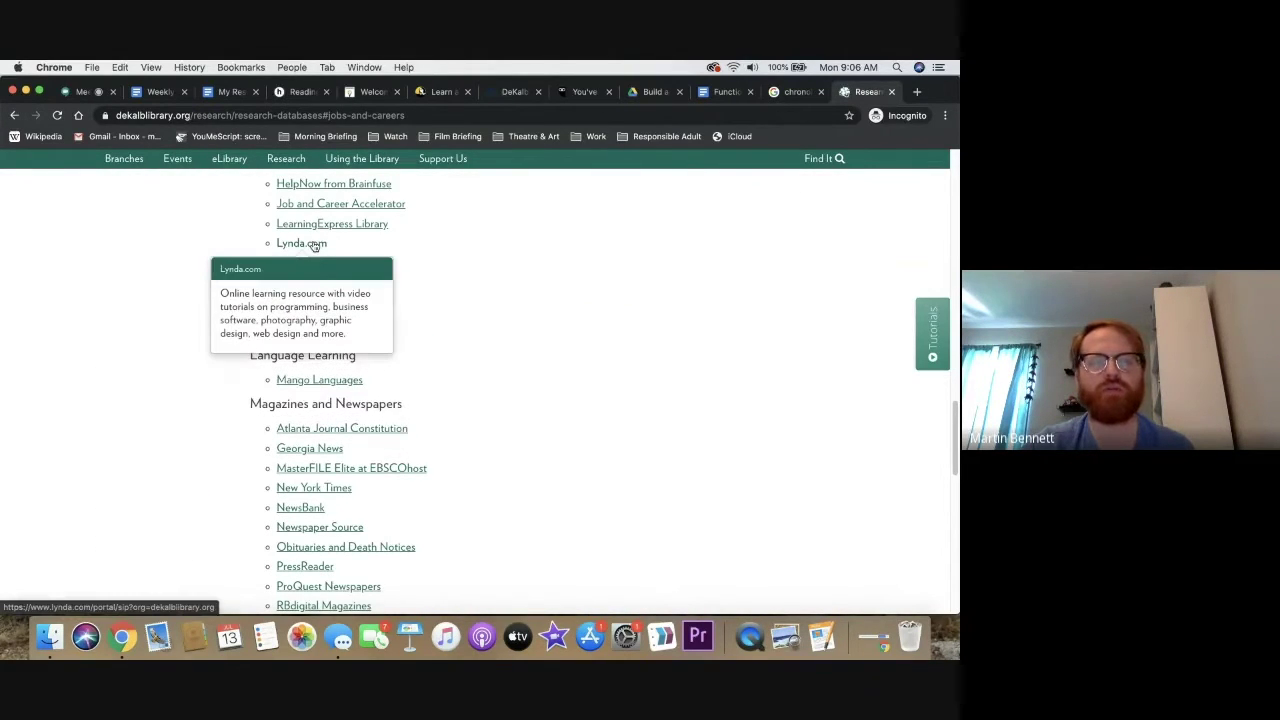
pyautogui.click(567, 92)
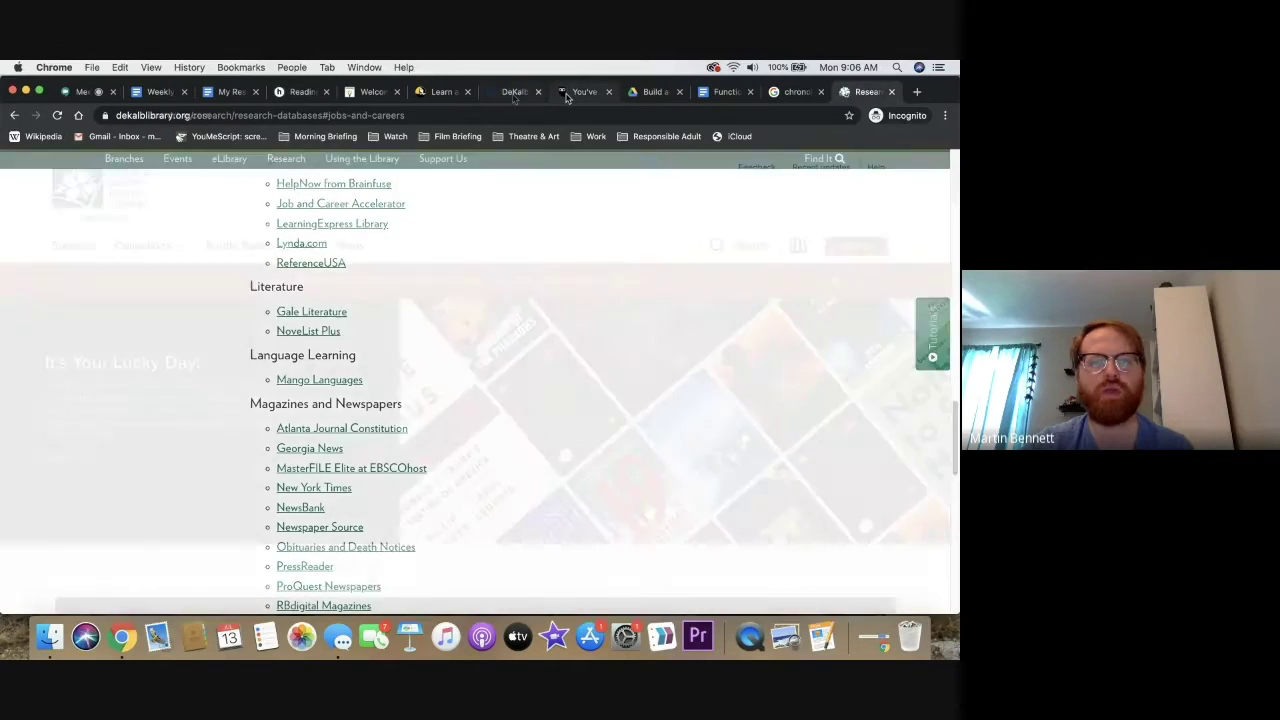
pyautogui.click(357, 166)
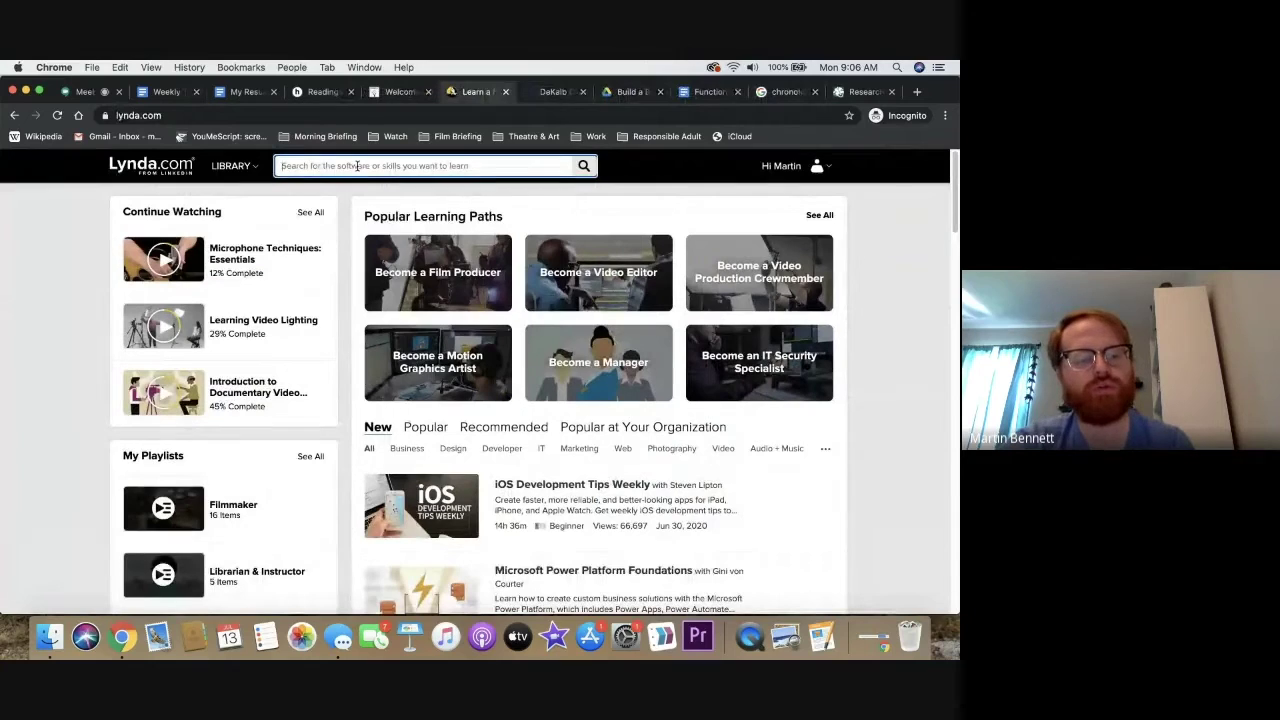
# Search Lynda.com for 'cover letter' and open the Writing a Cover Letter course
pyautogui.write('cover letter')
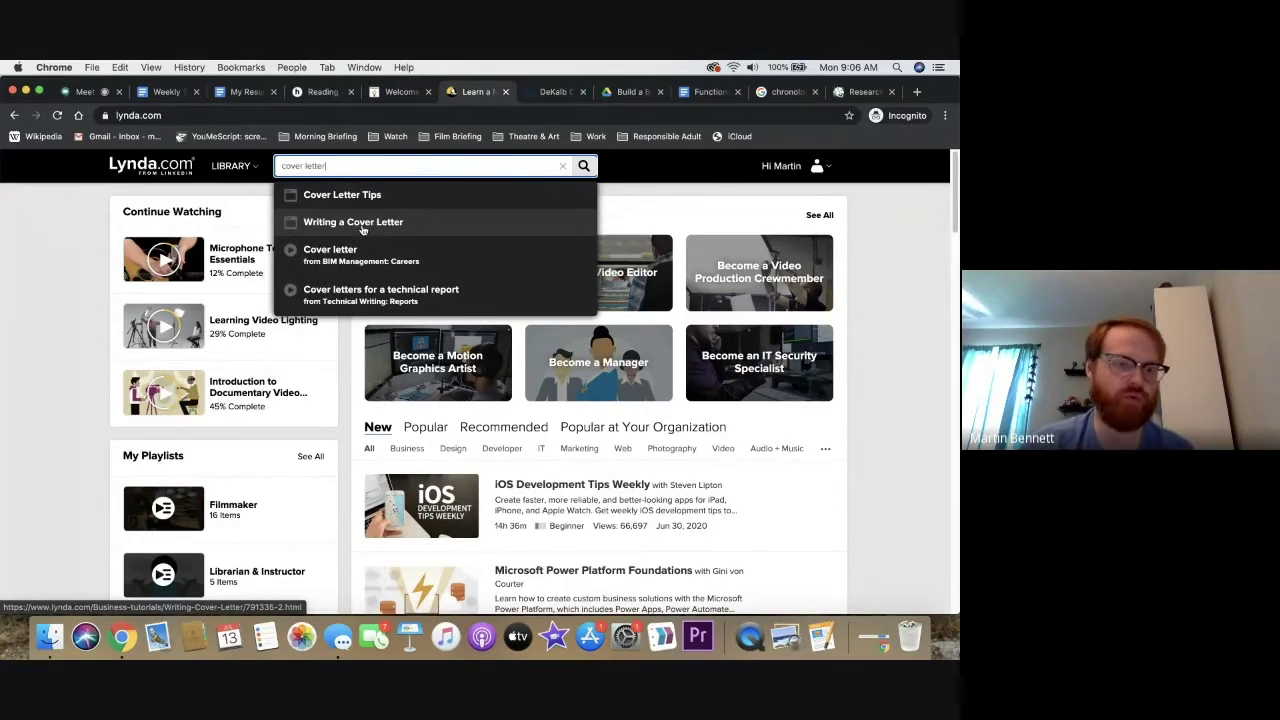
pyautogui.click(362, 225)
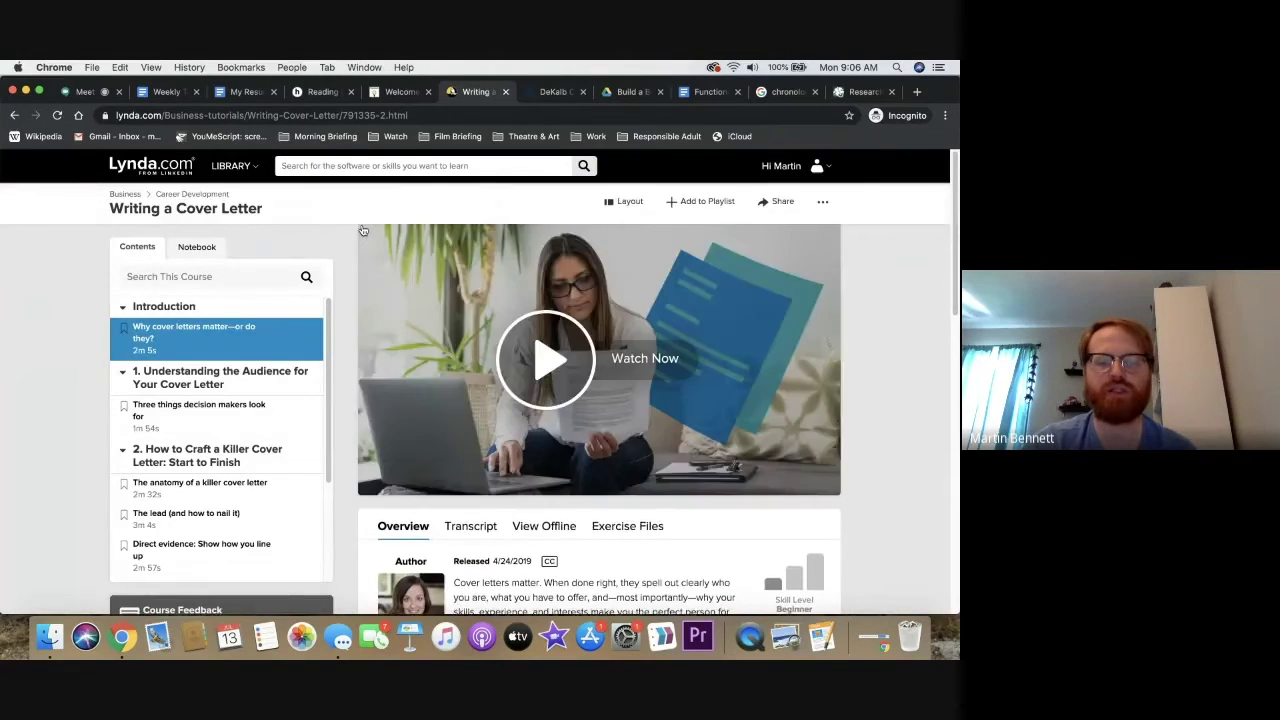
pyautogui.scroll(-2, 363, 230)
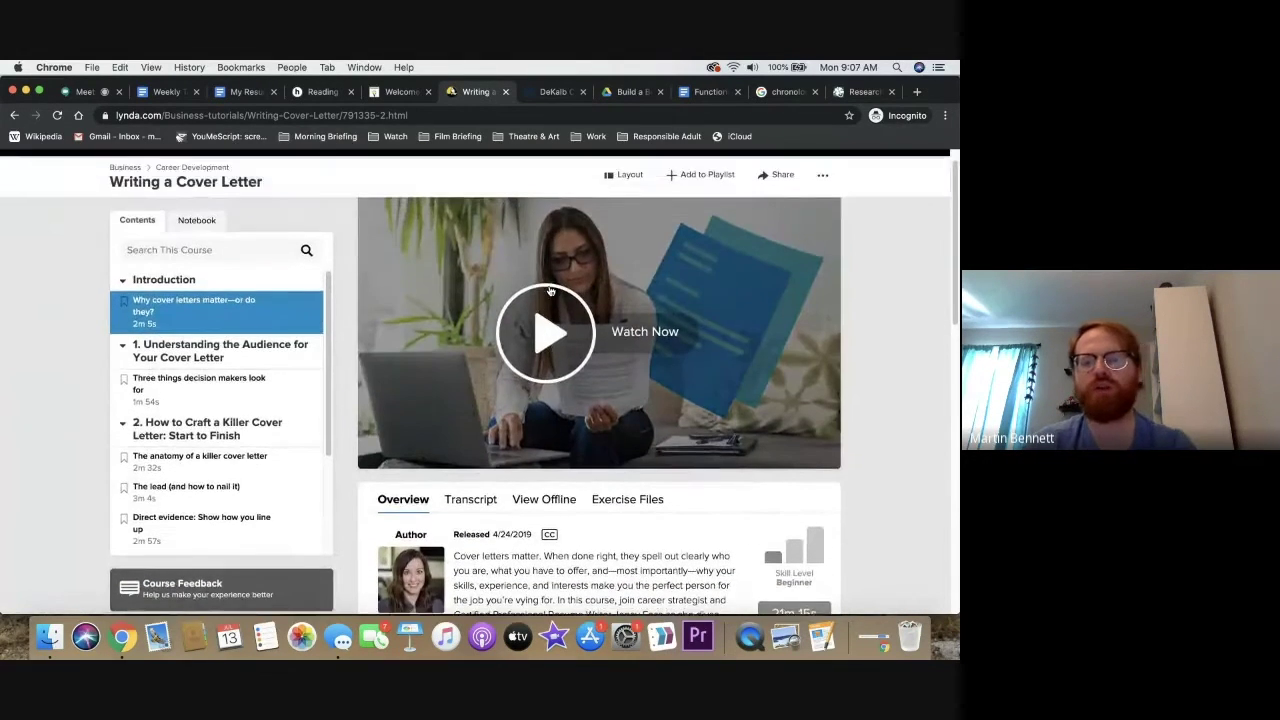
pyautogui.press('super+9')
# Visit the library home page, then switch to the blank My Resume Google Doc
pyautogui.scroll(10, 248, 208)
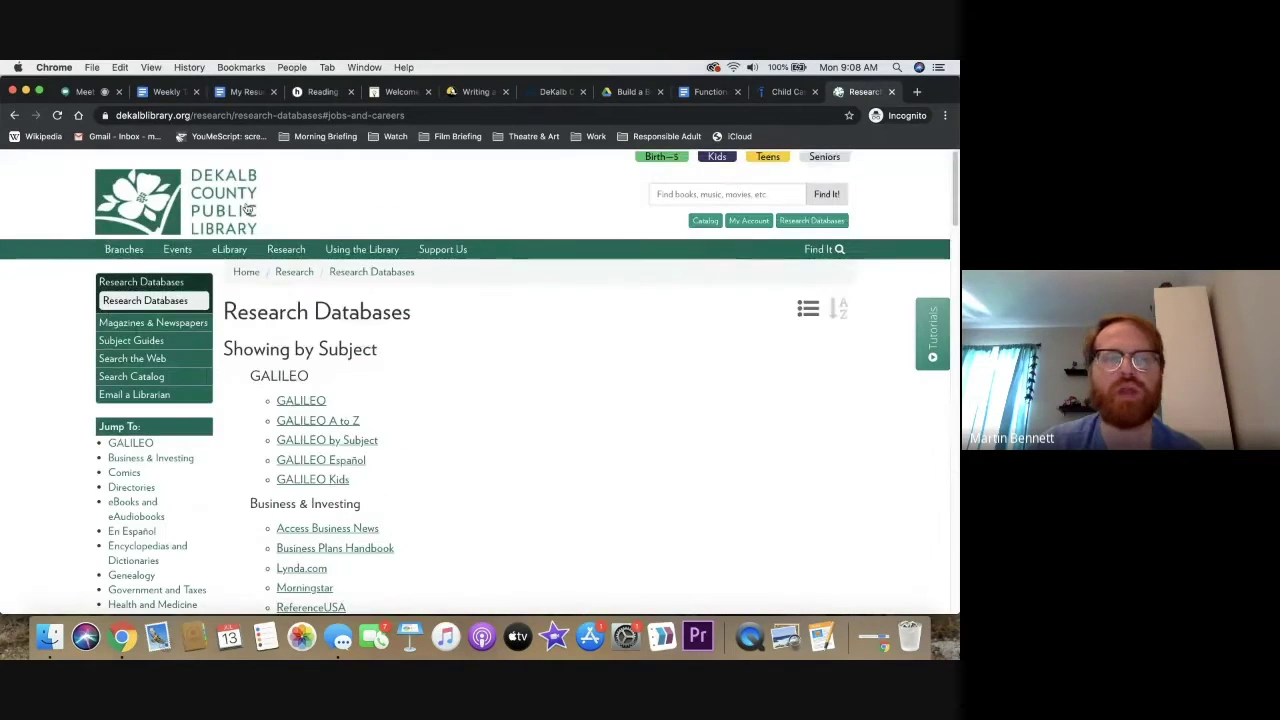
pyautogui.click(248, 208)
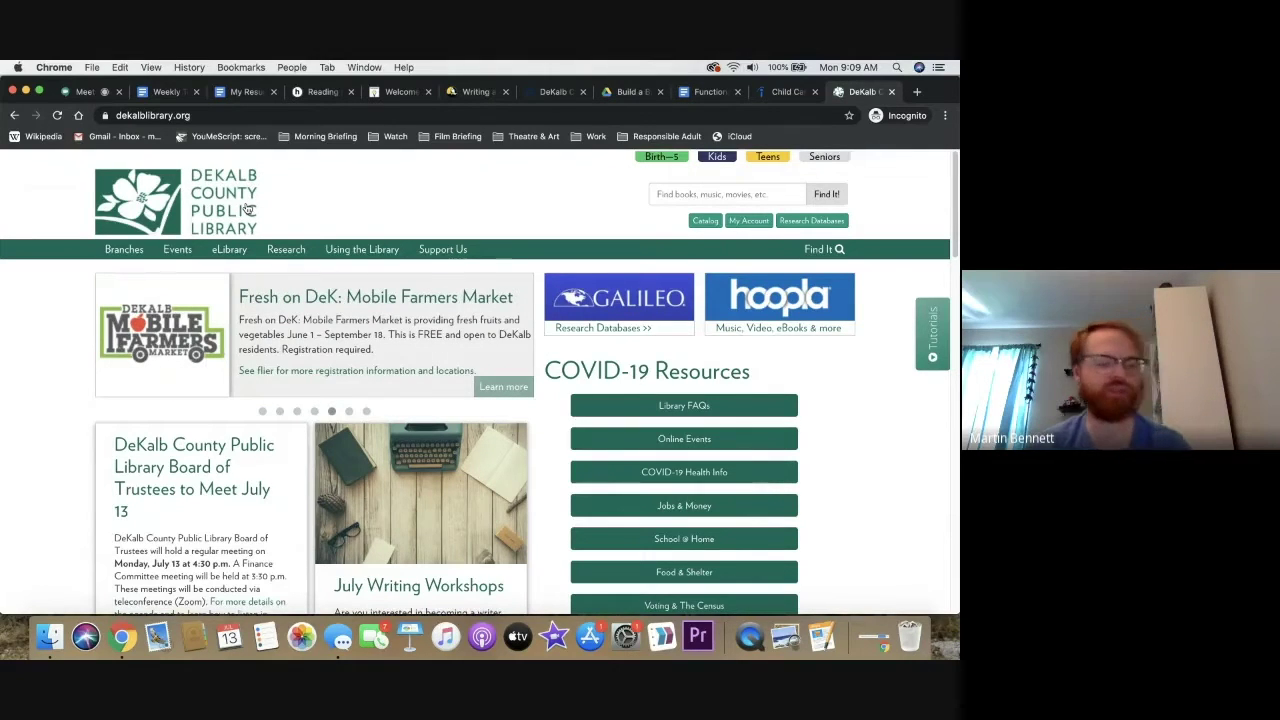
pyautogui.click(252, 92)
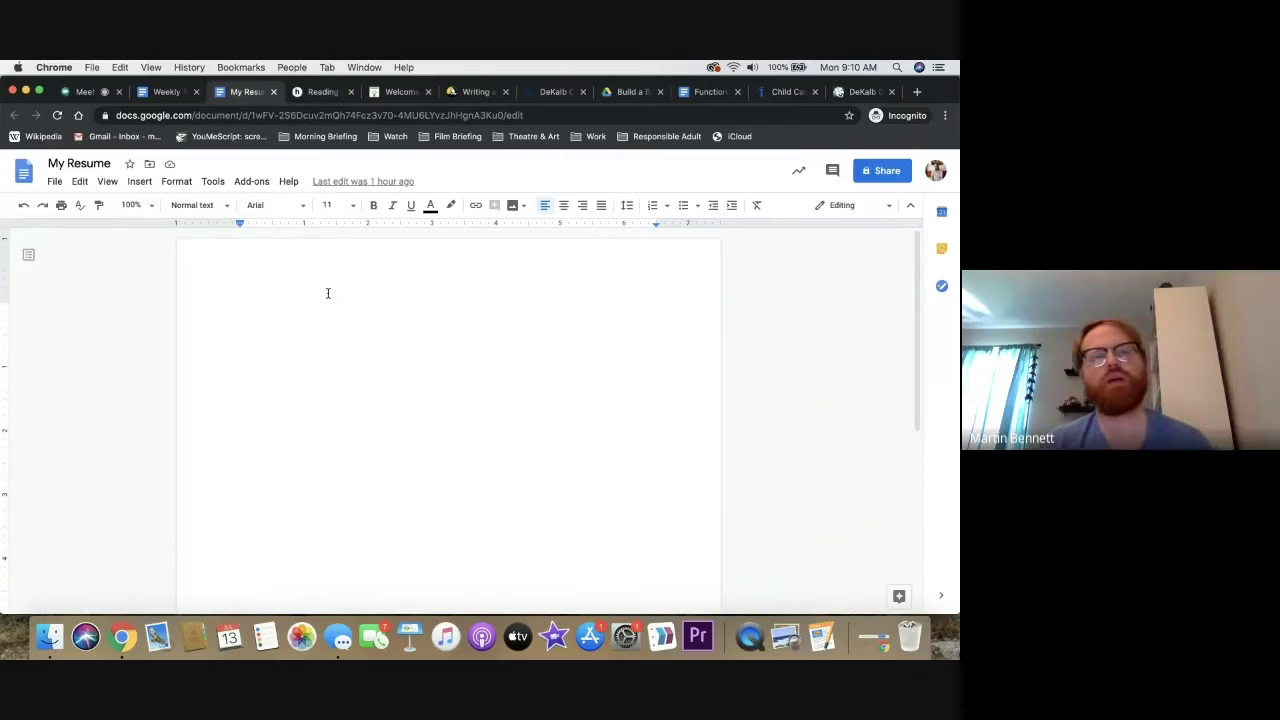
# Search the web for 'google docs templates' in a new tab
pyautogui.click(916, 92)
pyautogui.write('google')
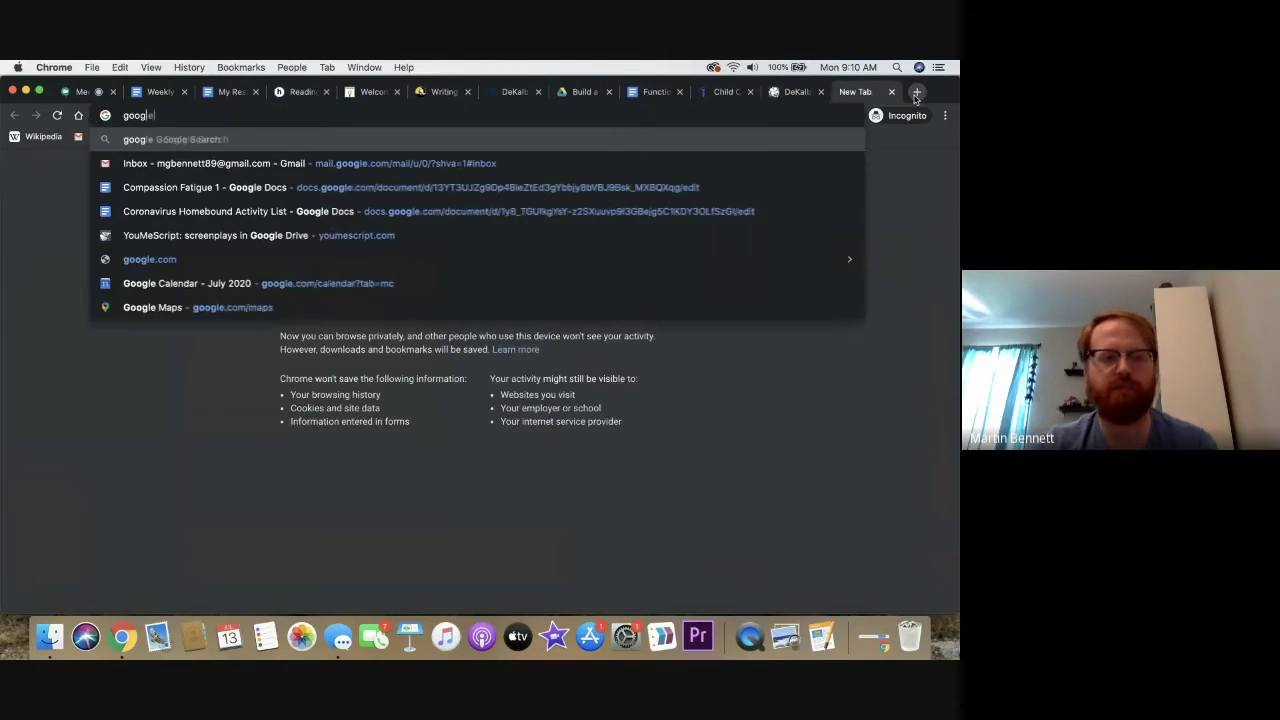
pyautogui.write(' docs templ')
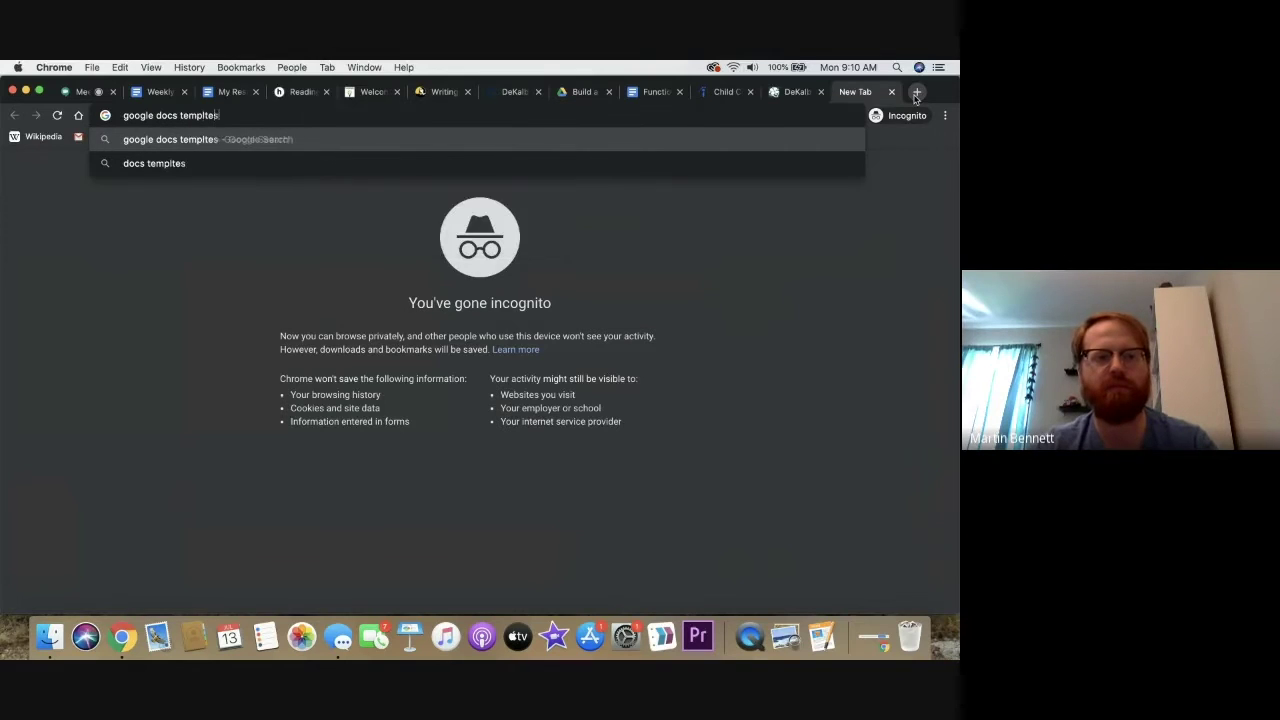
pyautogui.write('ates')
pyautogui.press('Return')
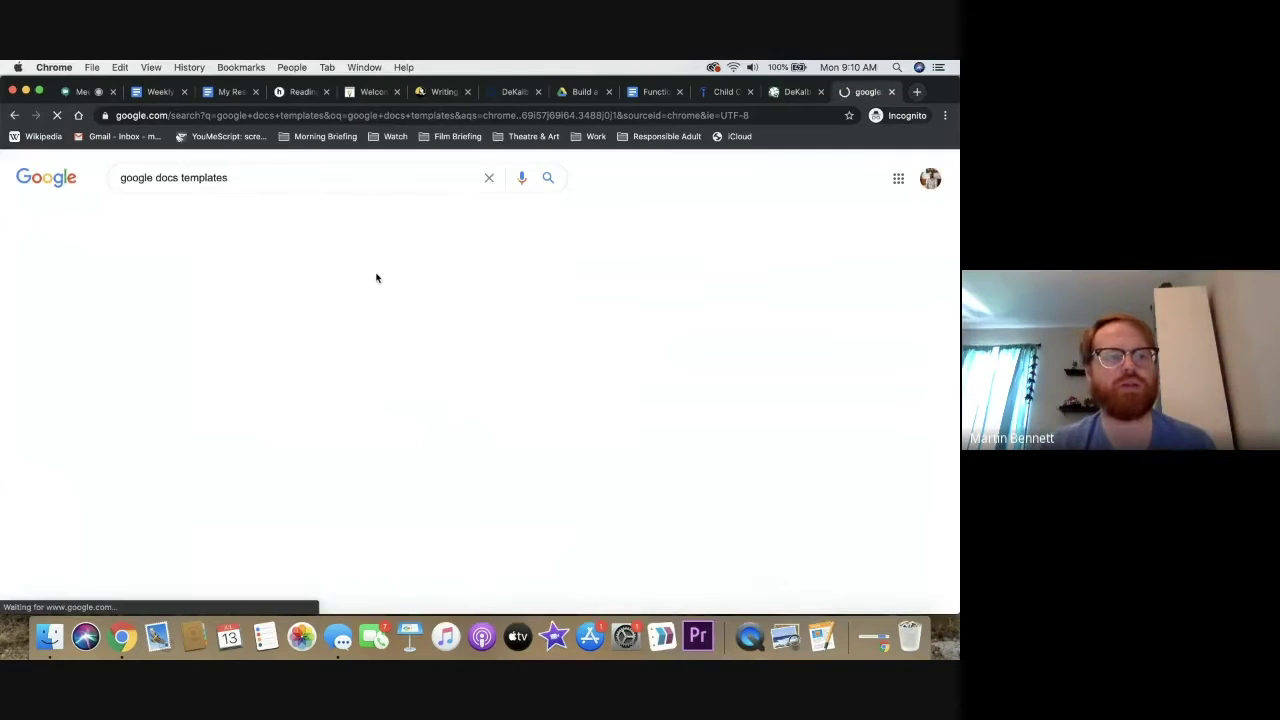
# Open the Google Docs template gallery and start a document from the Serif resume template
pyautogui.click(274, 290)
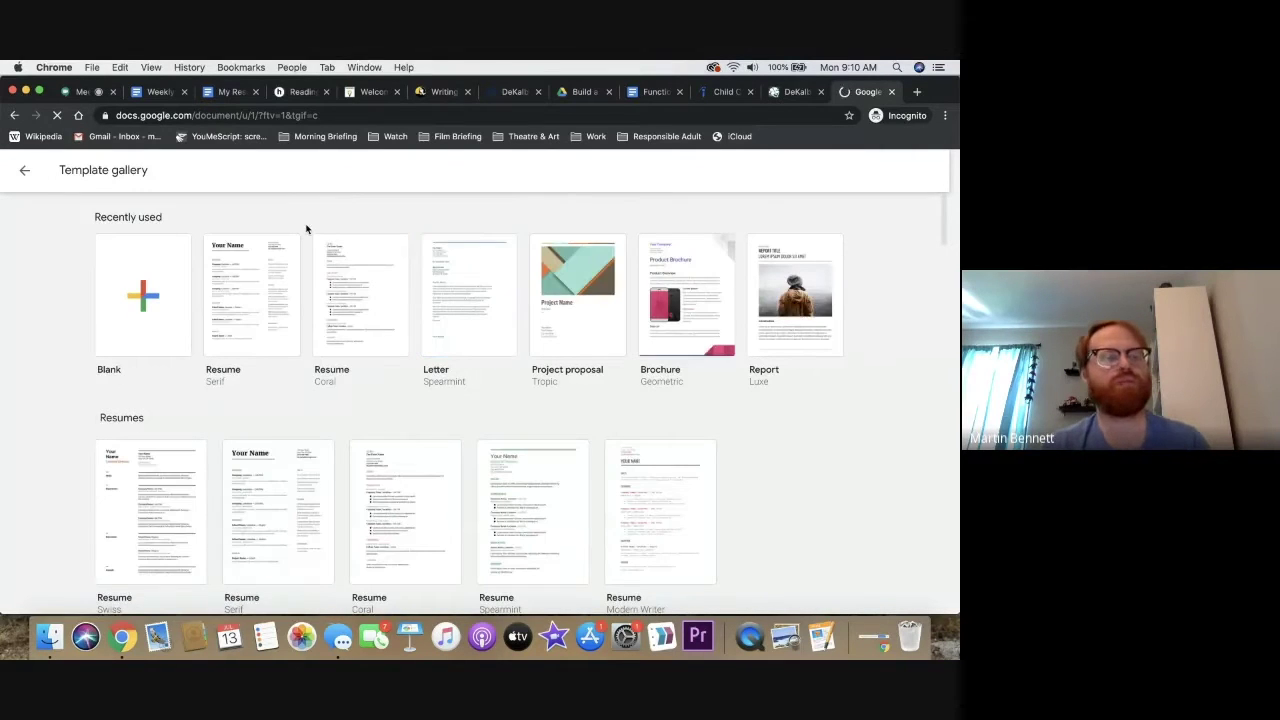
pyautogui.scroll(-5, 400, 350)
pyautogui.scroll(5, 400, 350)
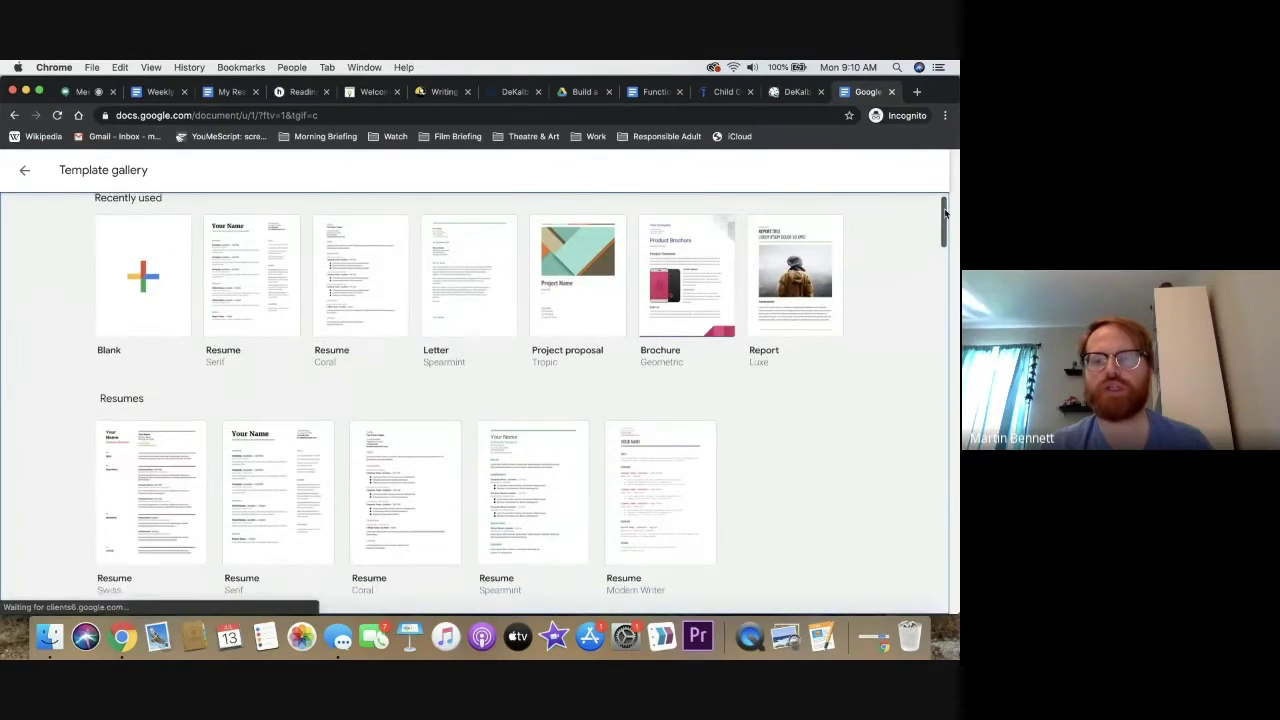
pyautogui.scroll(-2, 700, 300)
pyautogui.moveTo(944, 220); pyautogui.dragTo(944, 224)
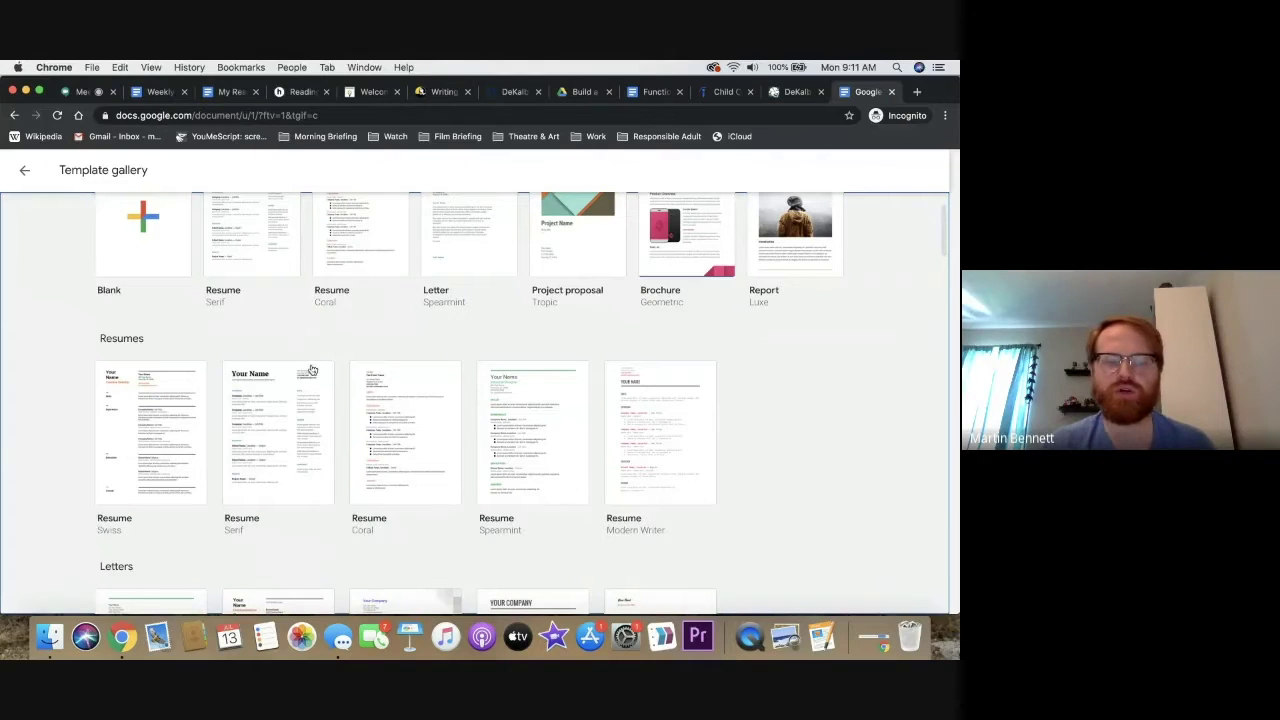
pyautogui.click(290, 424)
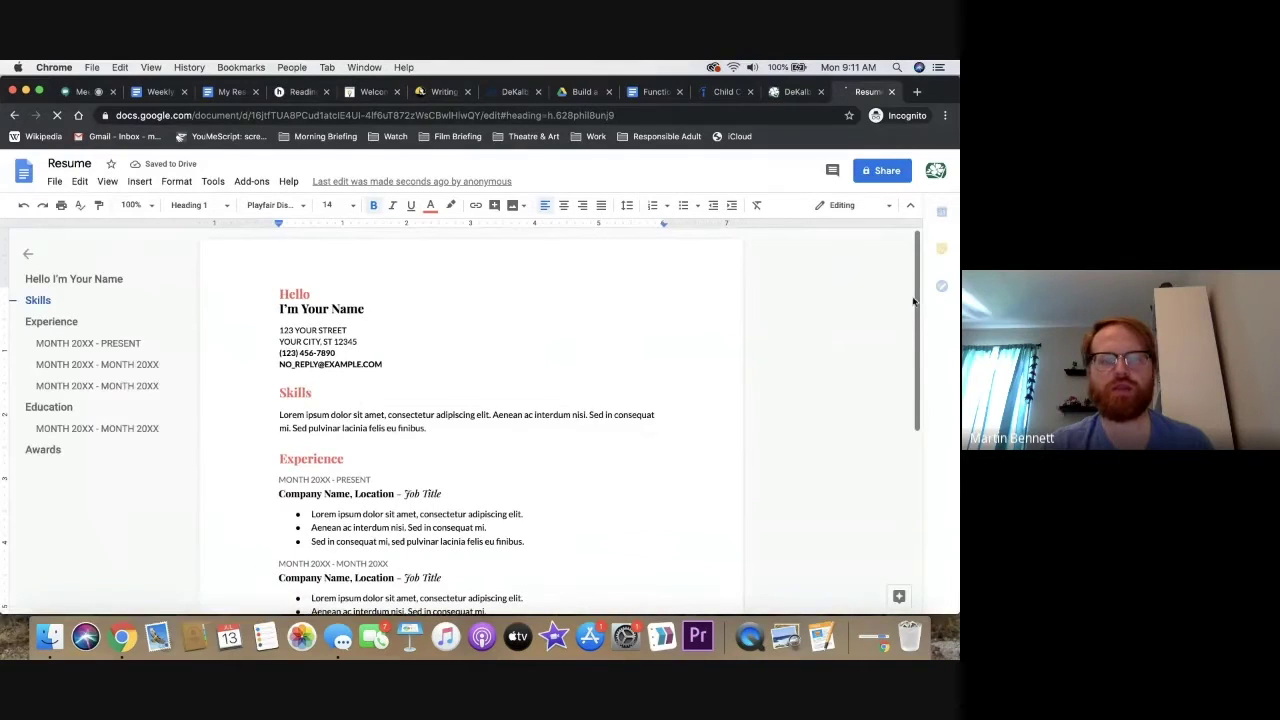
# Replace the header's placeholder name with the applicant's full name
pyautogui.moveTo(917, 265)
pyautogui.mouseDown()
pyautogui.moveTo(915, 310)
pyautogui.moveTo(911, 282)
pyautogui.mouseUp()
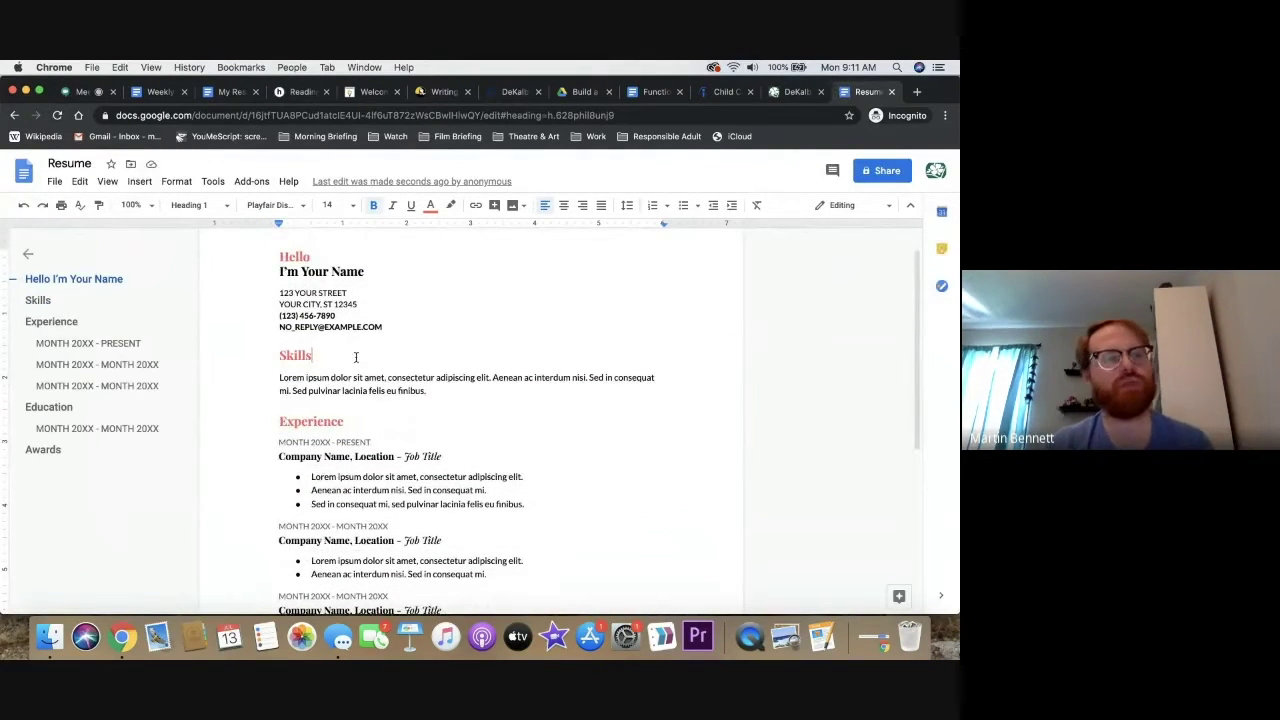
pyautogui.moveTo(909, 287)
pyautogui.mouseDown()
pyautogui.moveTo(903, 414)
pyautogui.moveTo(906, 262)
pyautogui.mouseUp()
pyautogui.moveTo(366, 290); pyautogui.dragTo(272, 277)
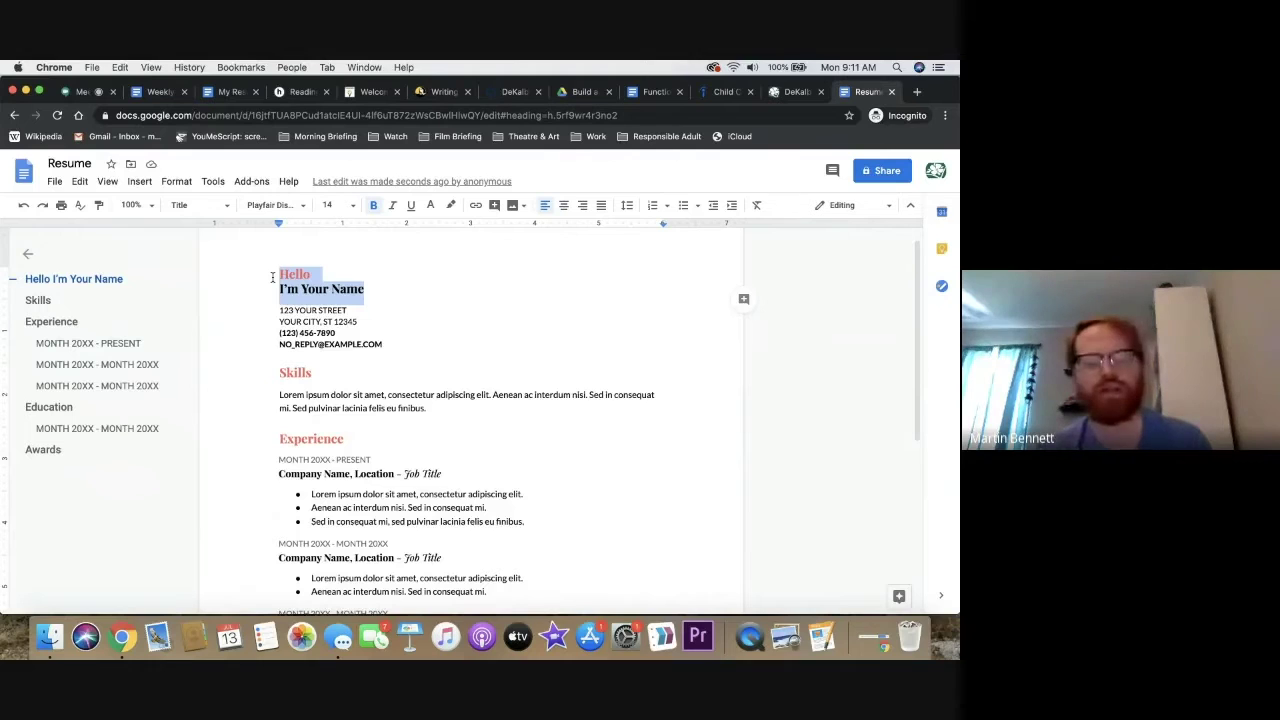
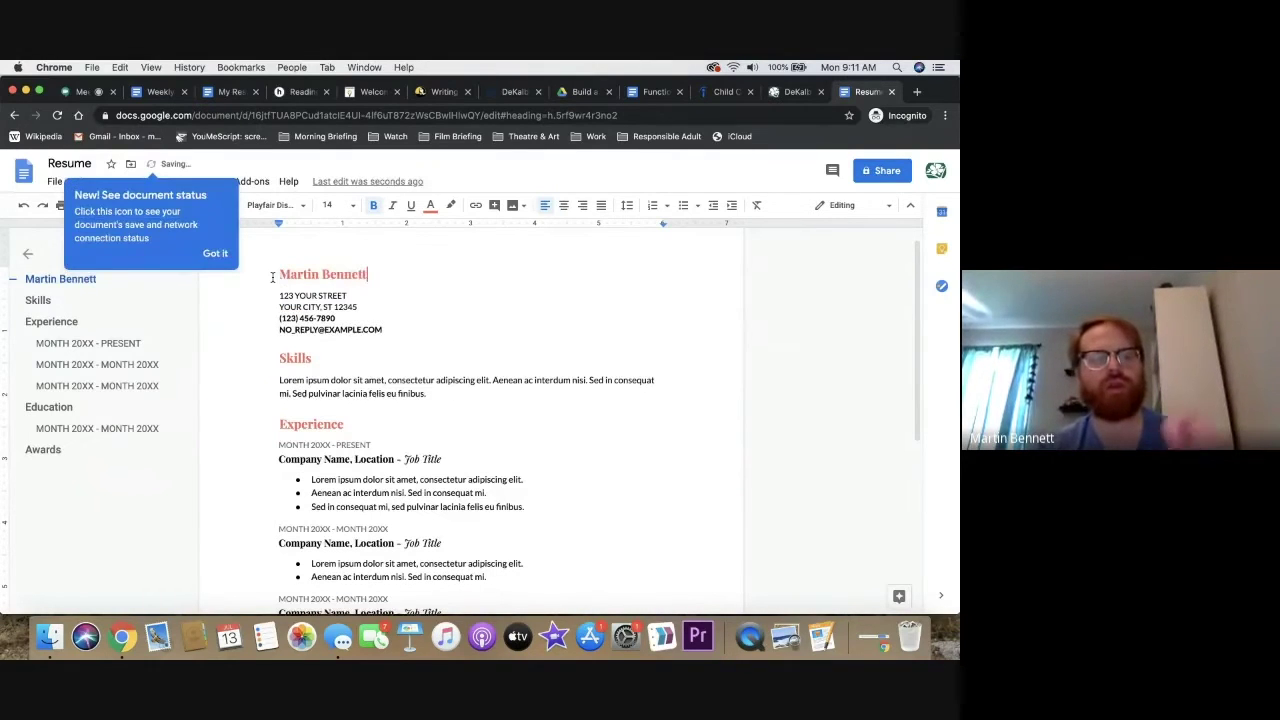
# Delete the street and city address lines from the contact details
pyautogui.click(383, 330)
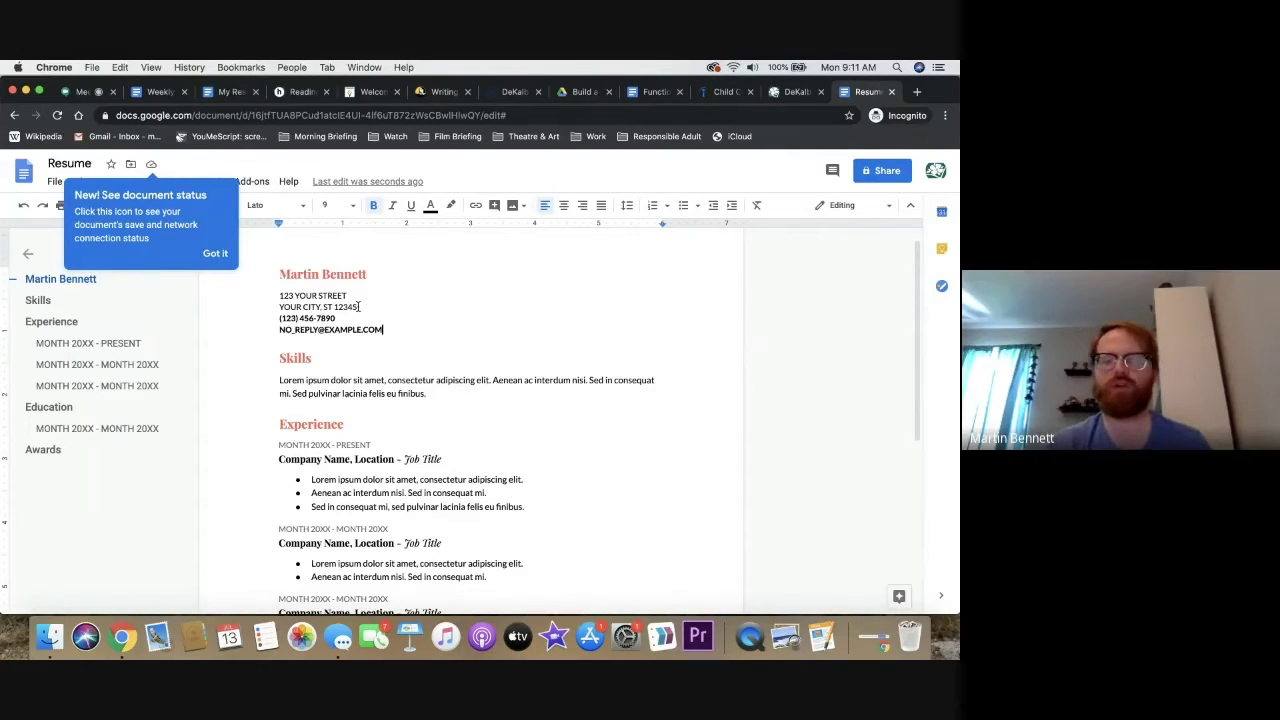
pyautogui.click(215, 253)
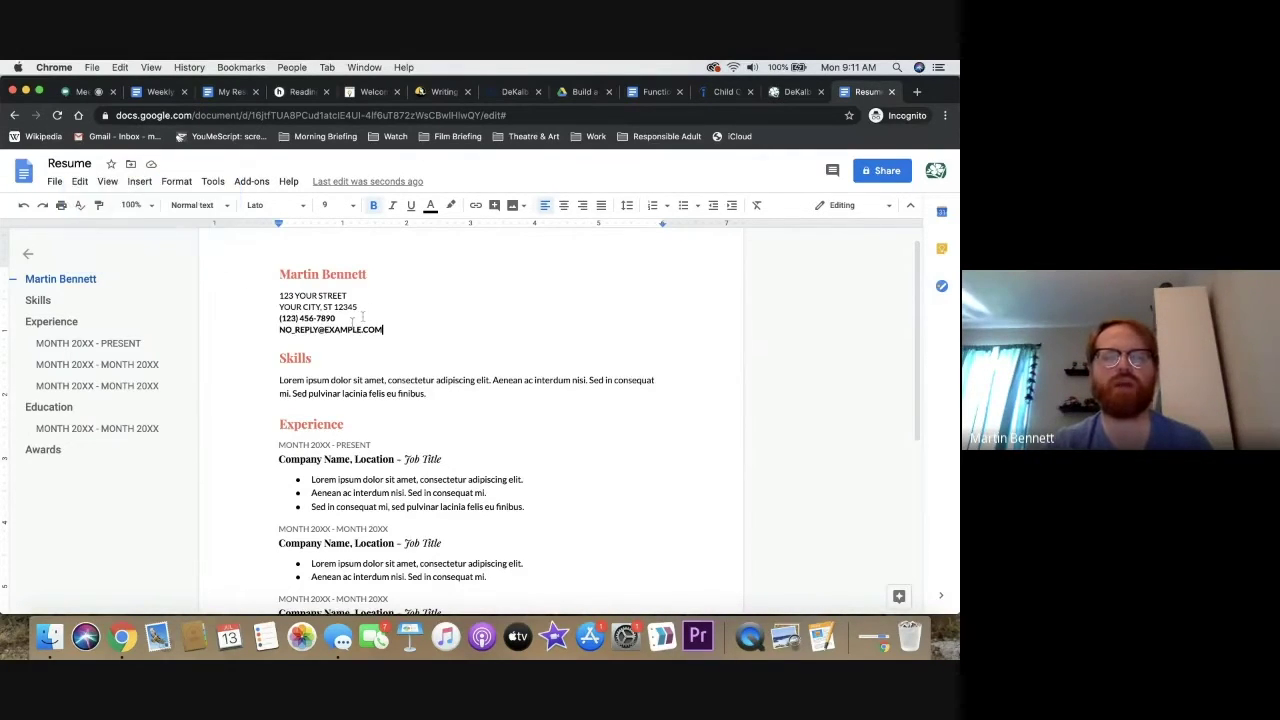
pyautogui.moveTo(360, 306); pyautogui.dragTo(279, 295)
pyautogui.press('BackSpace')
pyautogui.press('BackSpace')
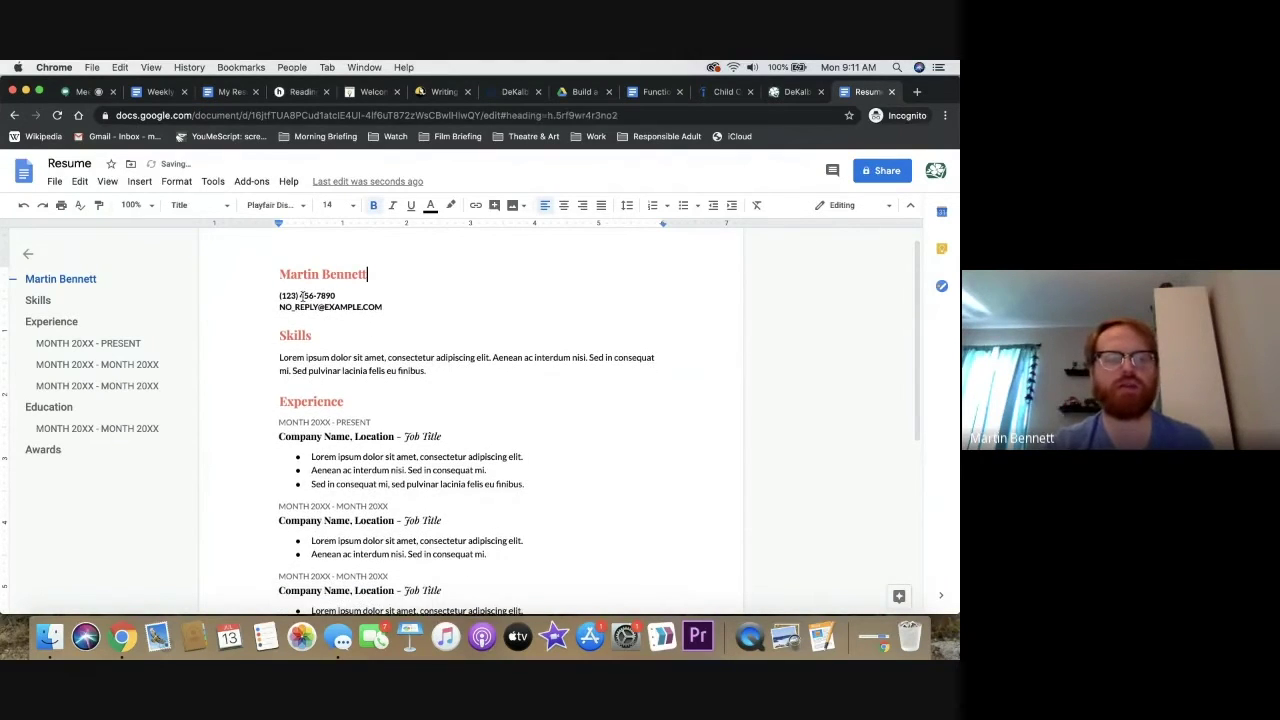
pyautogui.click(286, 295)
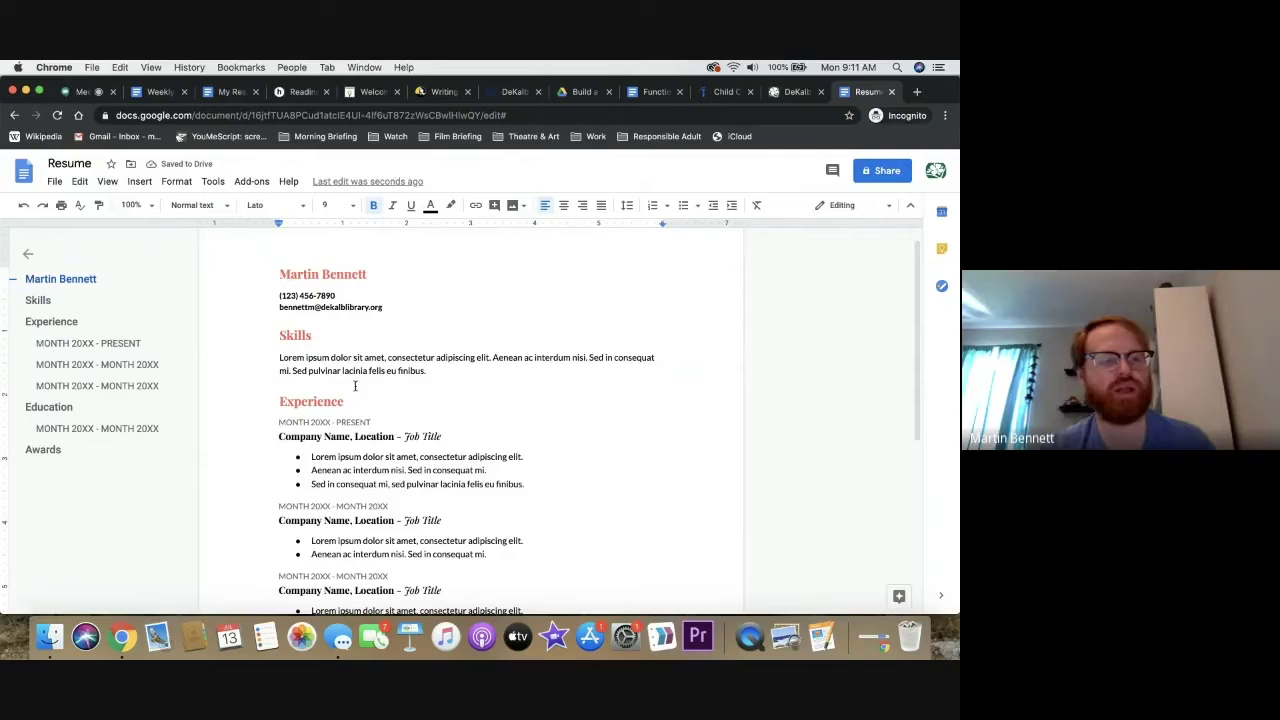
pyautogui.doubleClick(376, 371)
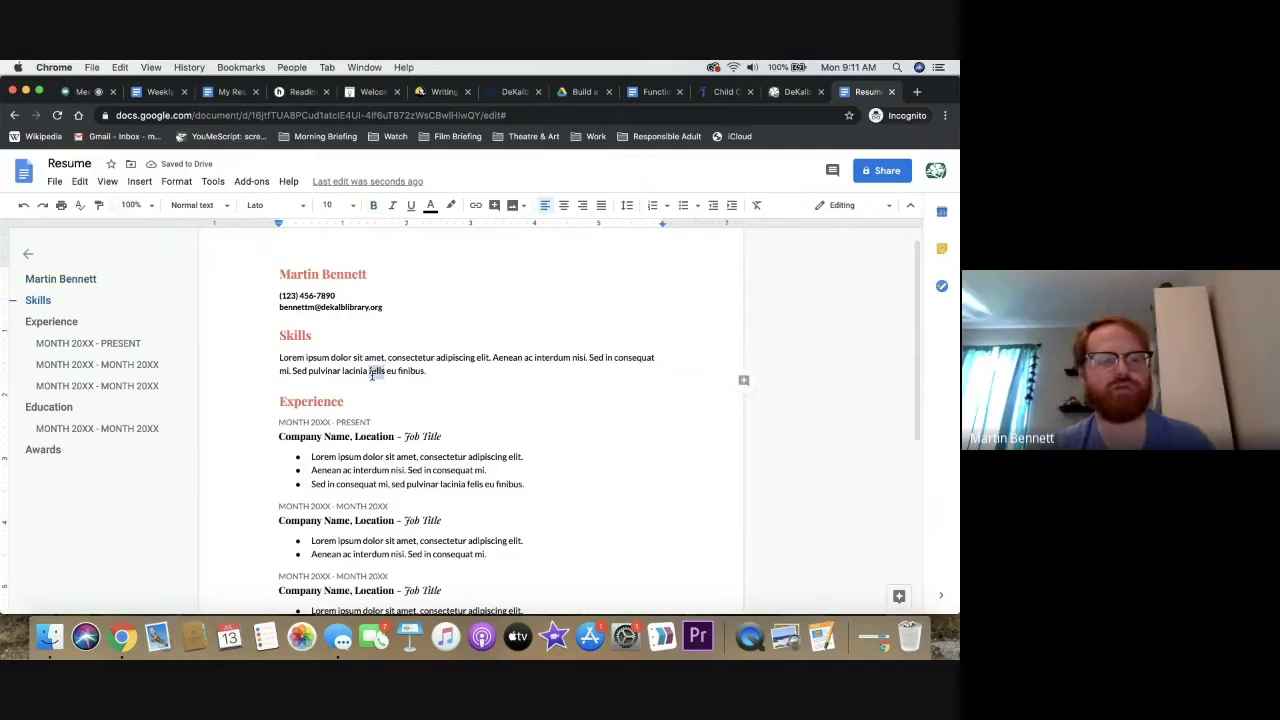
# Fill the first job as December 2015, DeKalb County Public Library, Lithonia, GA, Senior Librarian
pyautogui.click(370, 436)
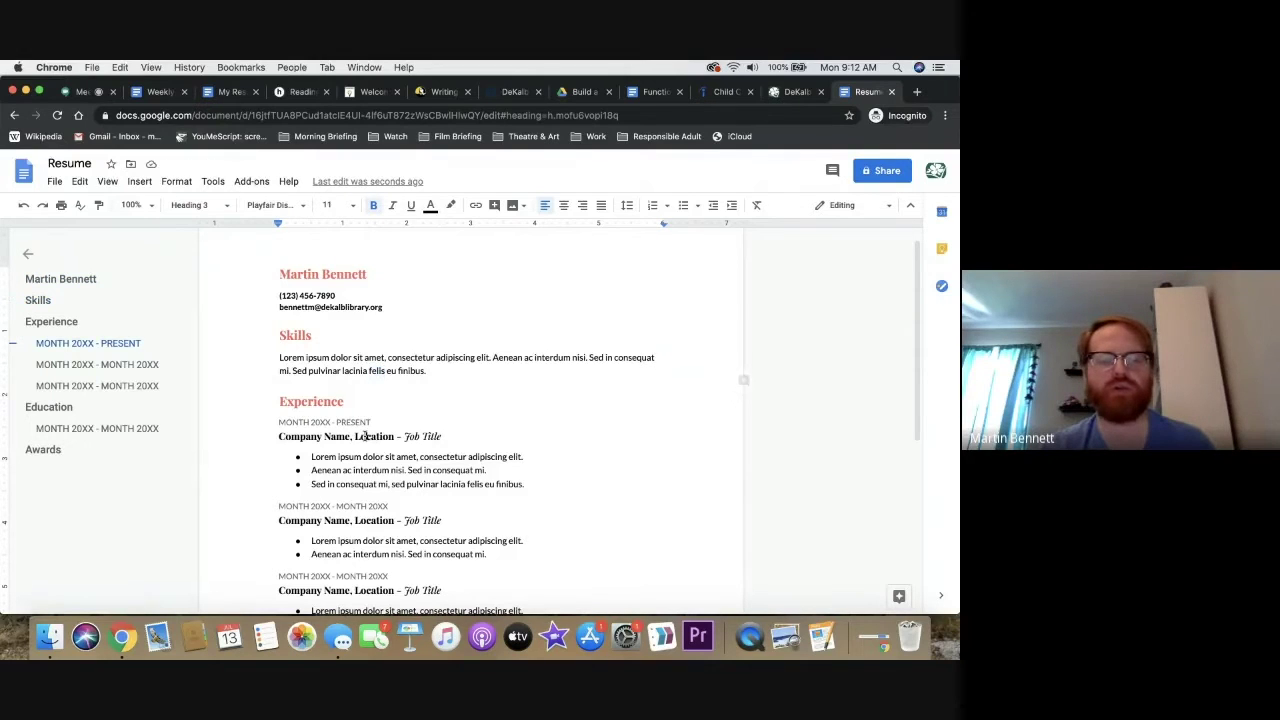
pyautogui.doubleClick(296, 421)
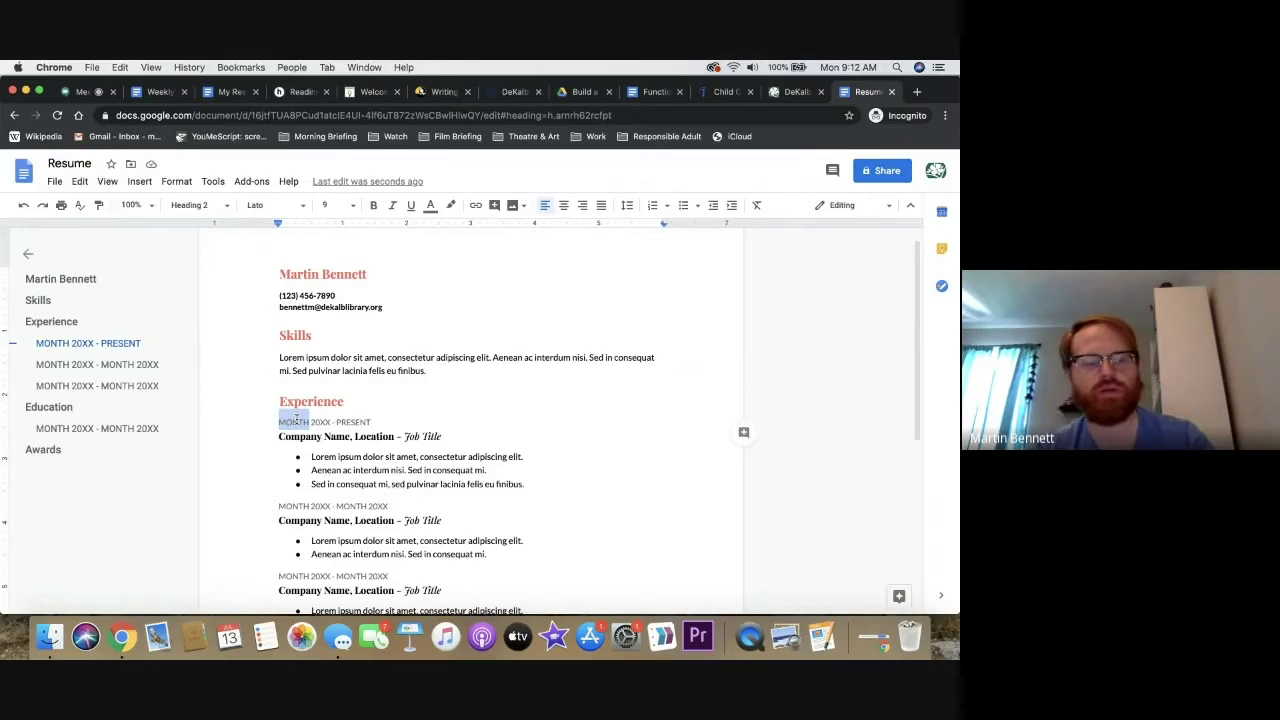
pyautogui.write('DECEMBER')
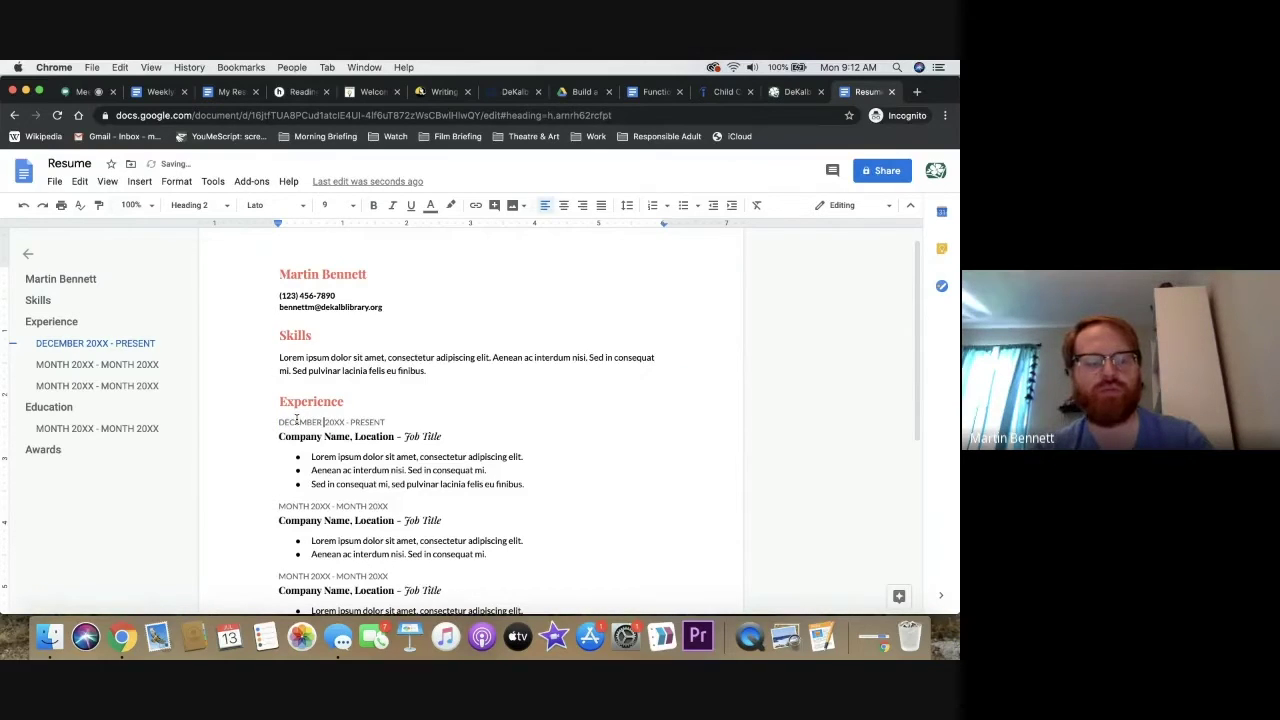
pyautogui.press('BackSpace')
pyautogui.press('BackSpace')
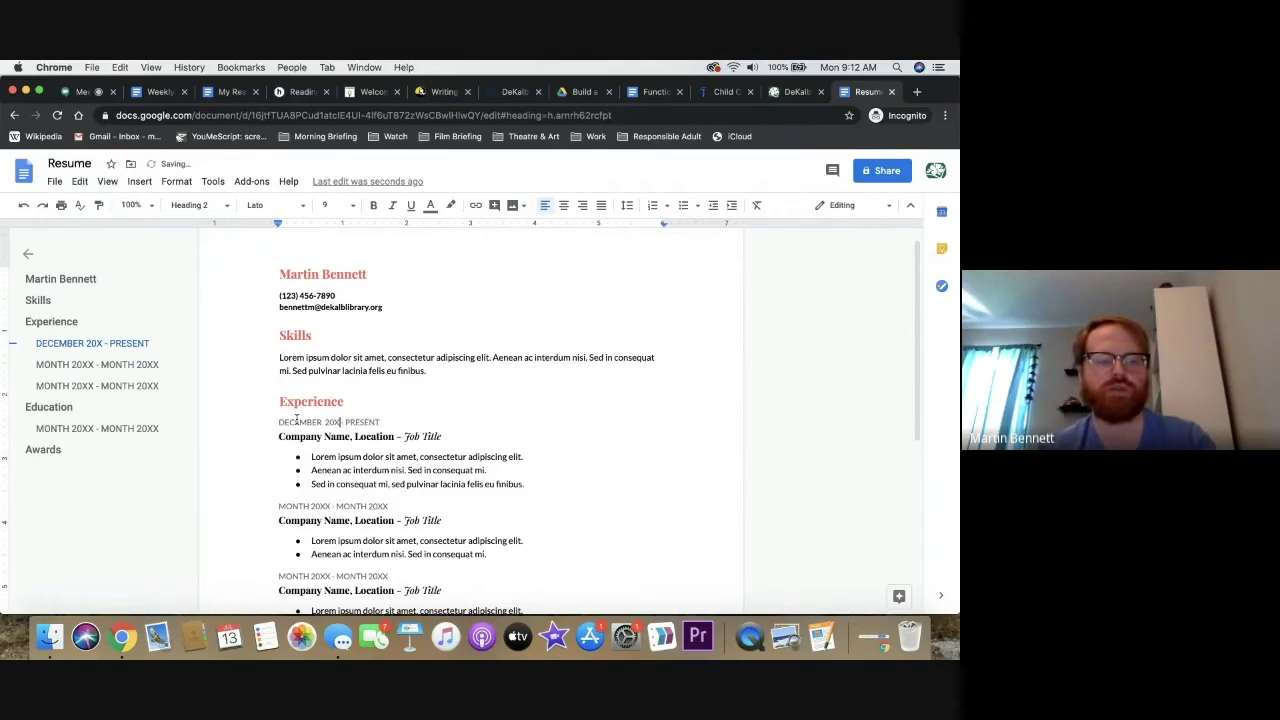
pyautogui.write('15')
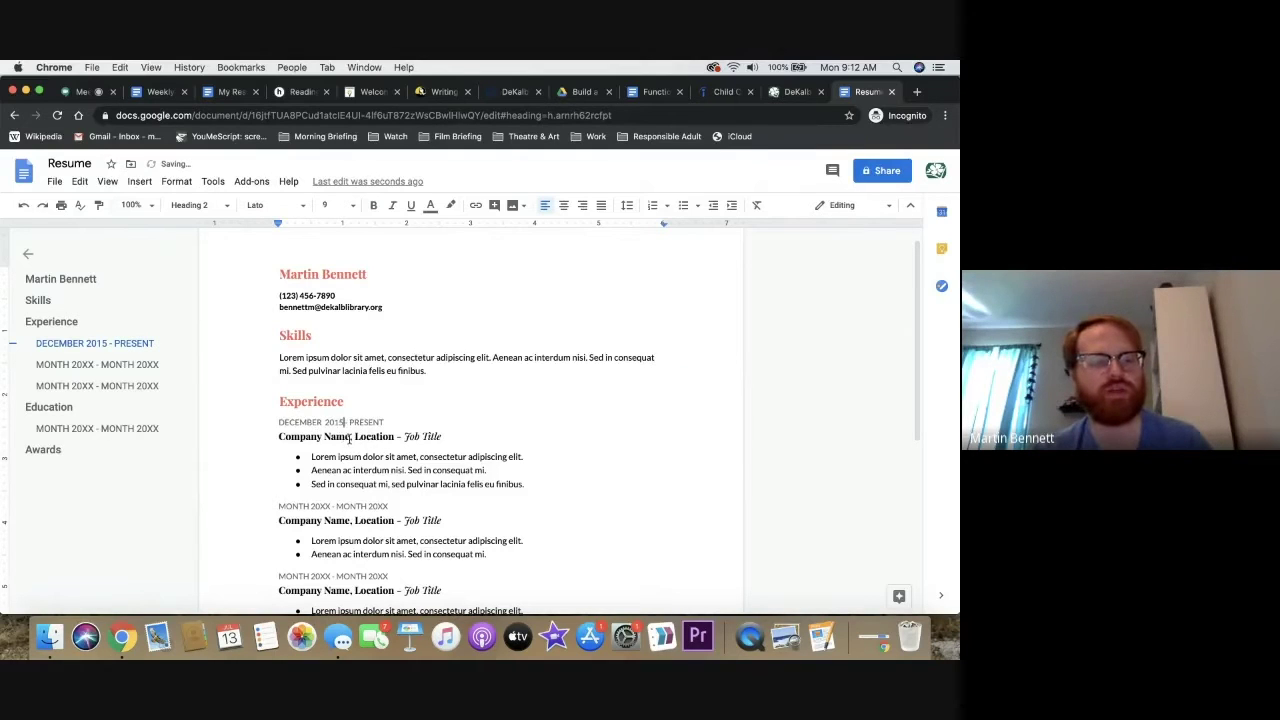
pyautogui.moveTo(352, 437); pyautogui.dragTo(275, 437)
pyautogui.write('De')
pyautogui.write('Kalb County Public Library,')
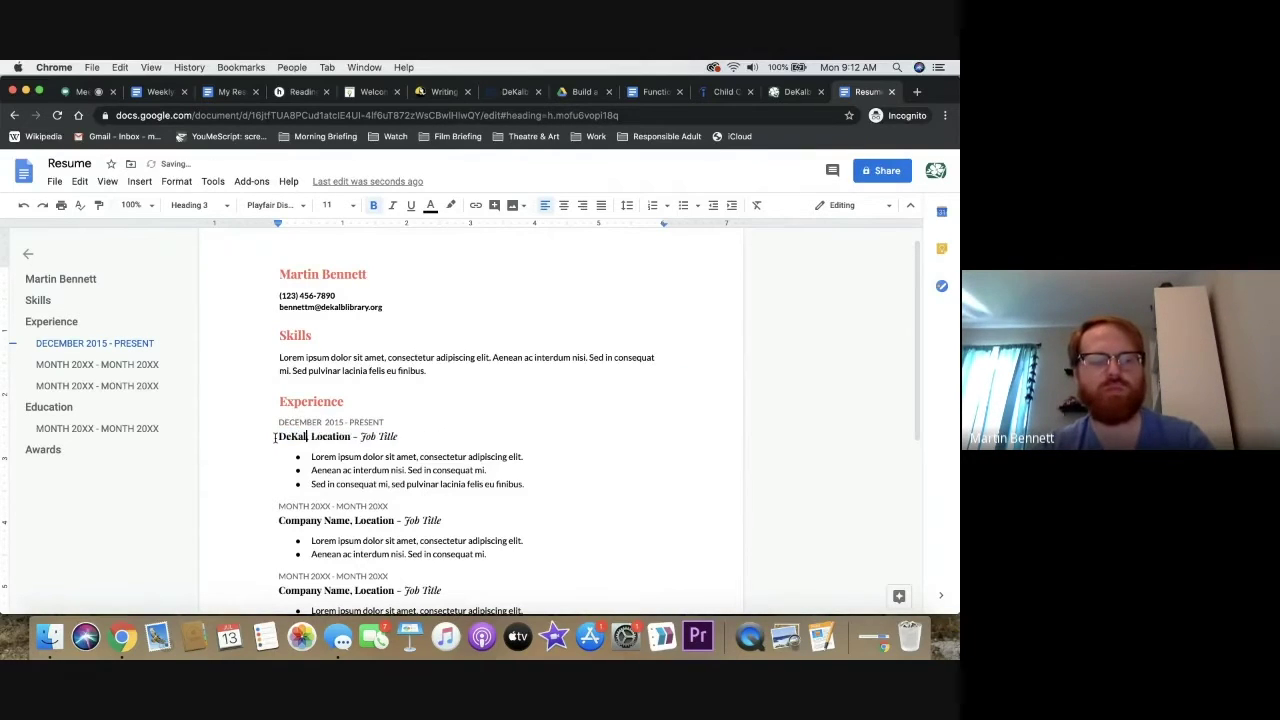
pyautogui.doubleClick(440, 437)
pyautogui.write('Lithonia, GA')
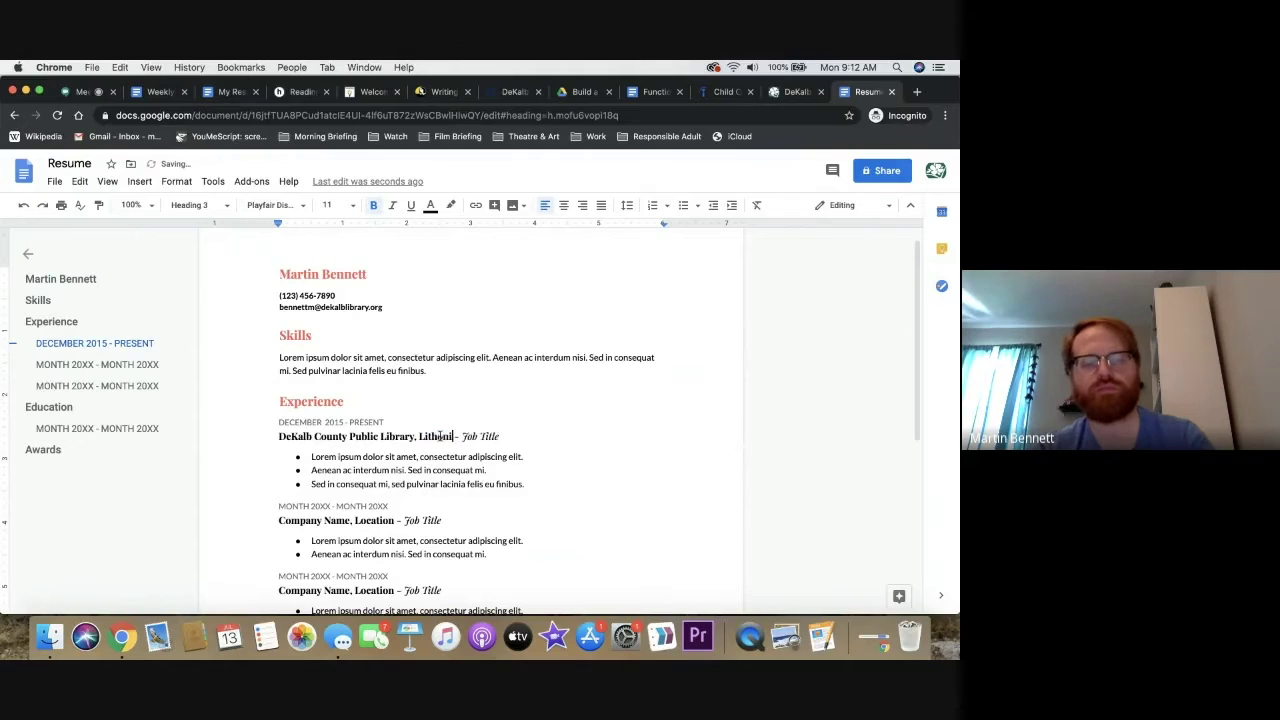
pyautogui.moveTo(527, 437); pyautogui.dragTo(487, 437)
pyautogui.write('Senior Librarian')
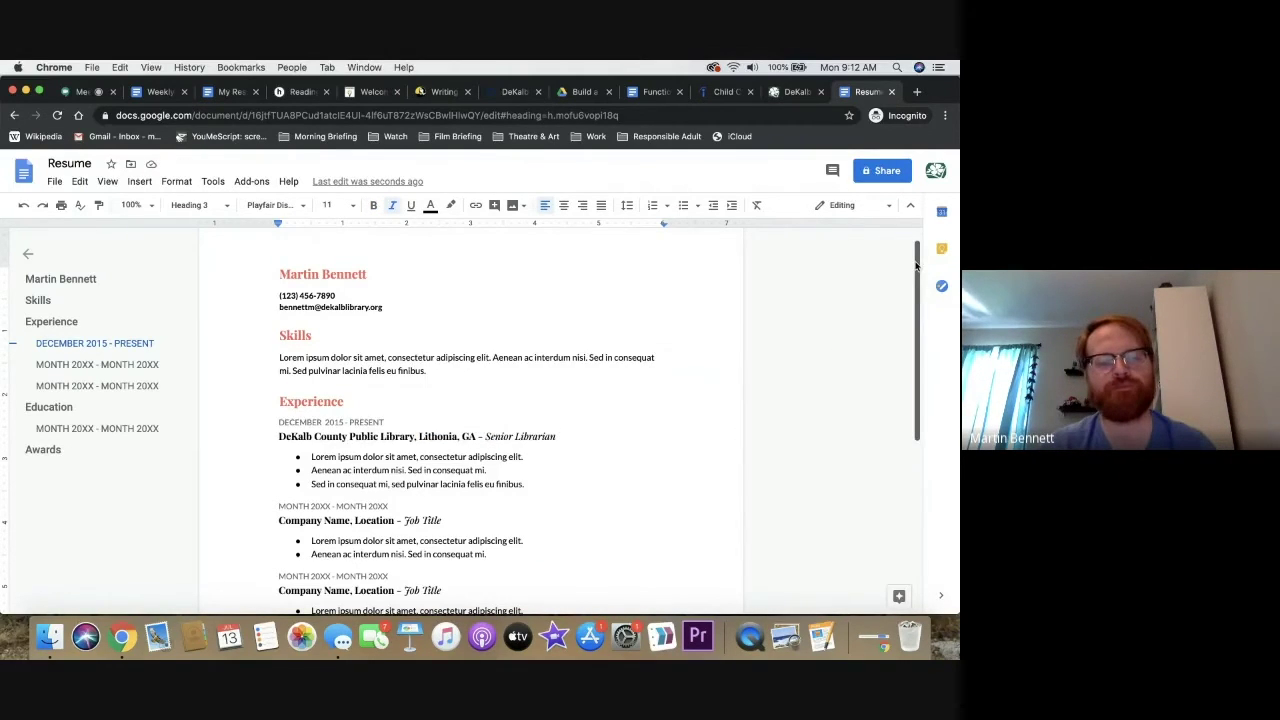
pyautogui.moveTo(916, 266)
pyautogui.mouseDown()
pyautogui.moveTo(915, 298)
pyautogui.moveTo(926, 271)
pyautogui.mouseUp()
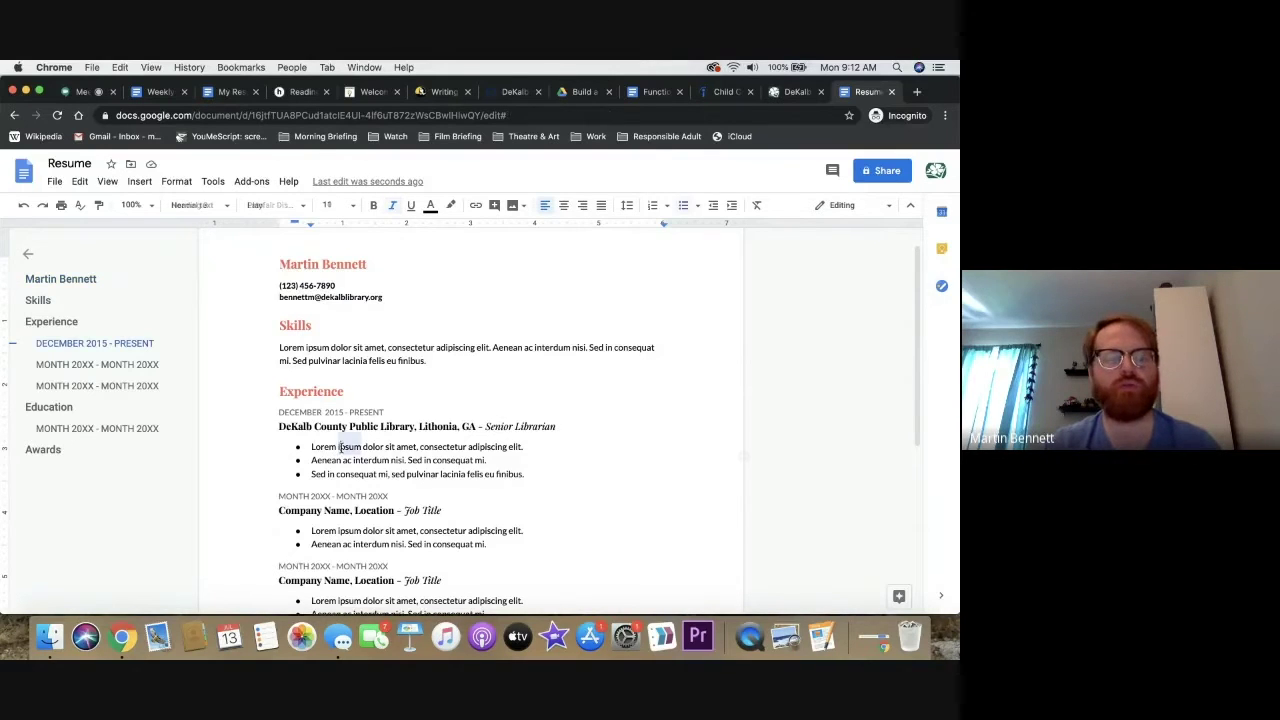
# Overwrite the three bullets with adult programming, merit-exempt supervision, and reference/computer-skills teaching duties
pyautogui.tripleClick(339, 448)
pyautogui.write('Created and taught programming for adults')
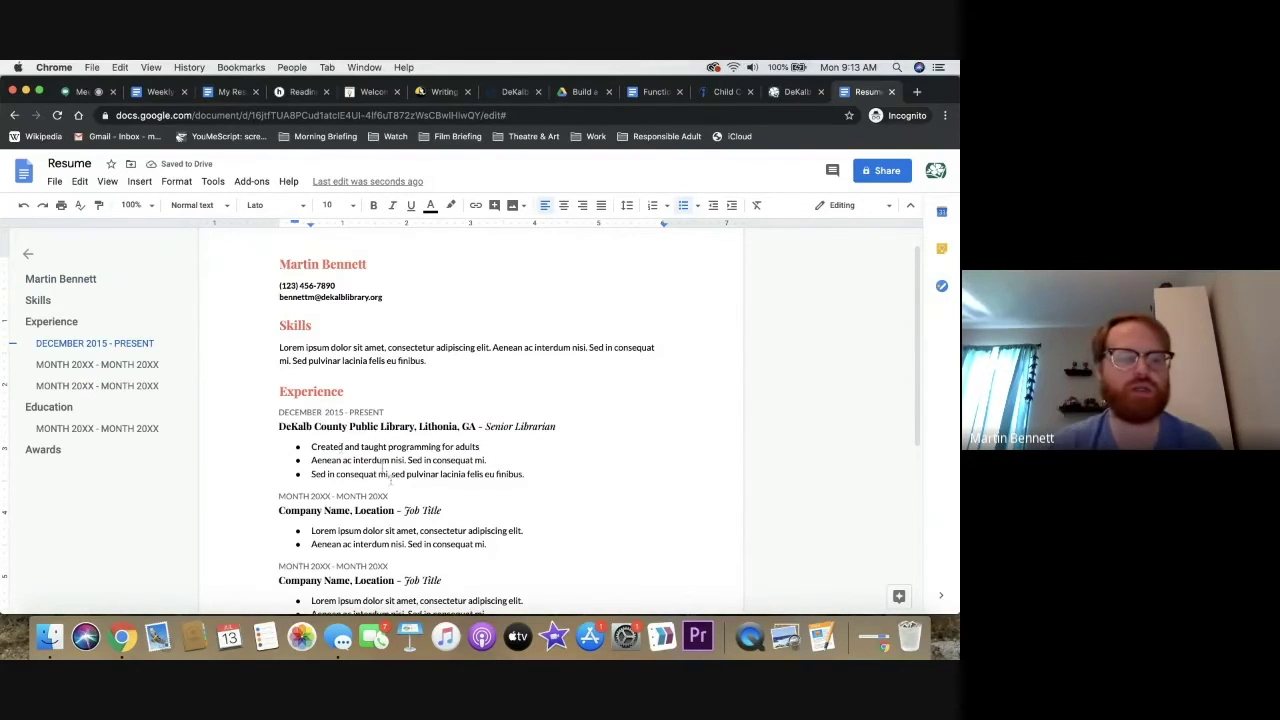
pyautogui.tripleClick(379, 460)
pyautogui.write('Supervised merit-exempt personnel')
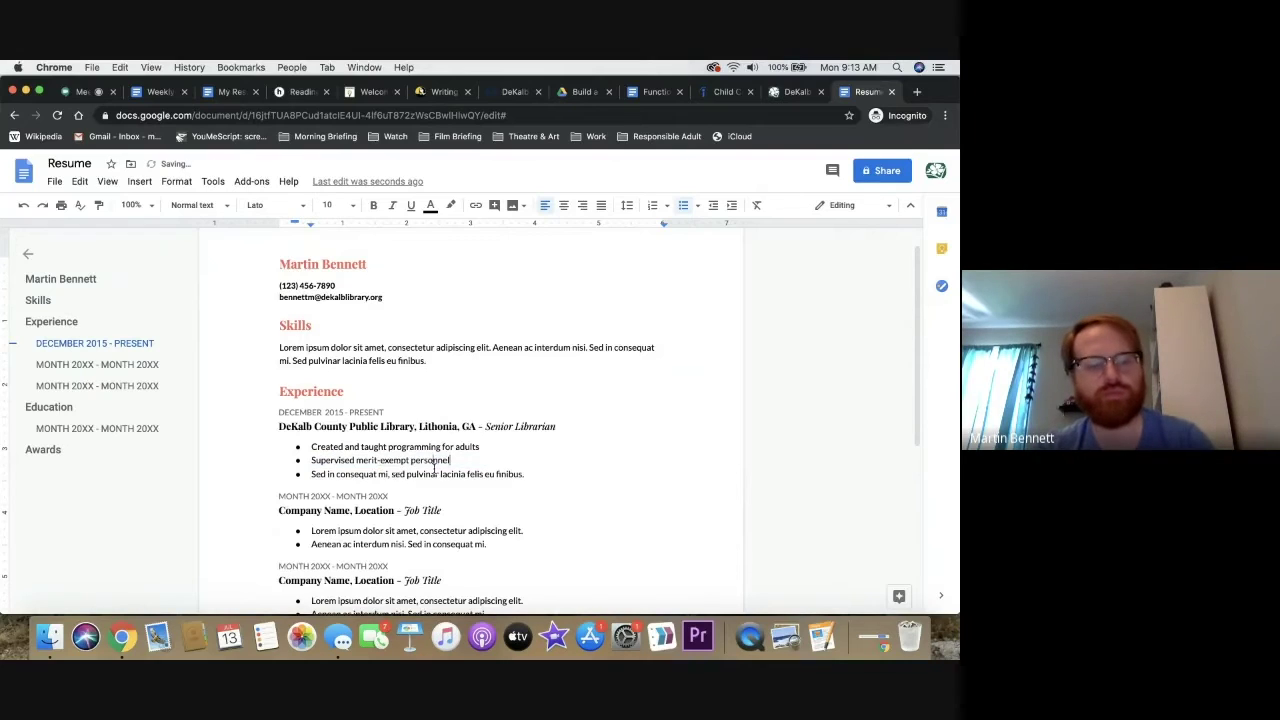
pyautogui.tripleClick(424, 474)
pyautogui.write('Led ieference service and taught computer skills to patrons')
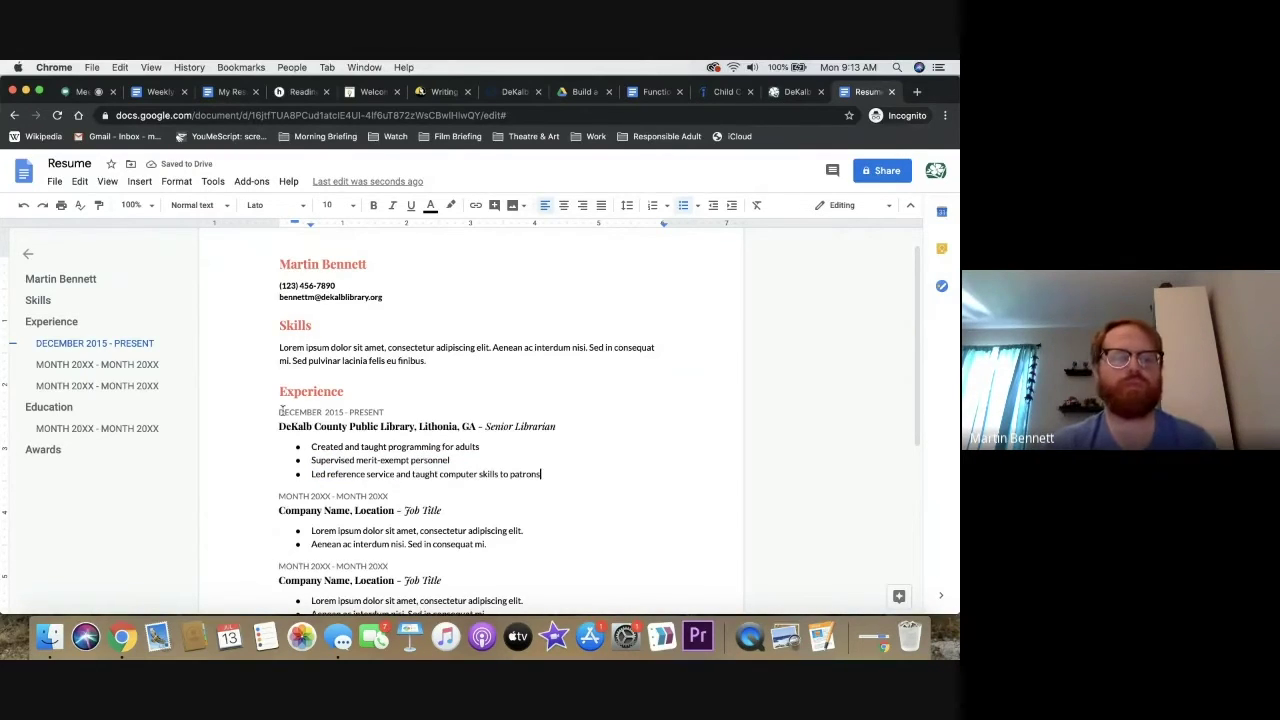
pyautogui.moveTo(276, 411); pyautogui.dragTo(562, 474)
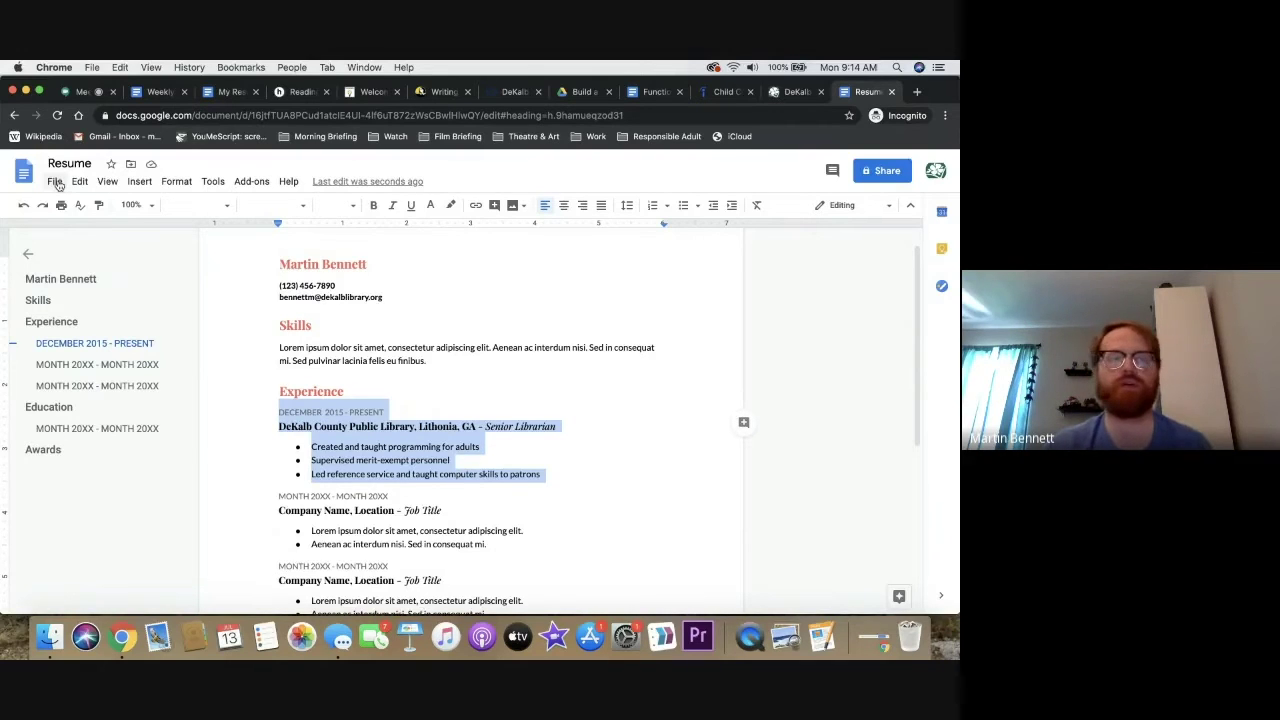
# Download the resume as a PDF Document (.pdf) and dismiss the download notice
pyautogui.click(57, 184)
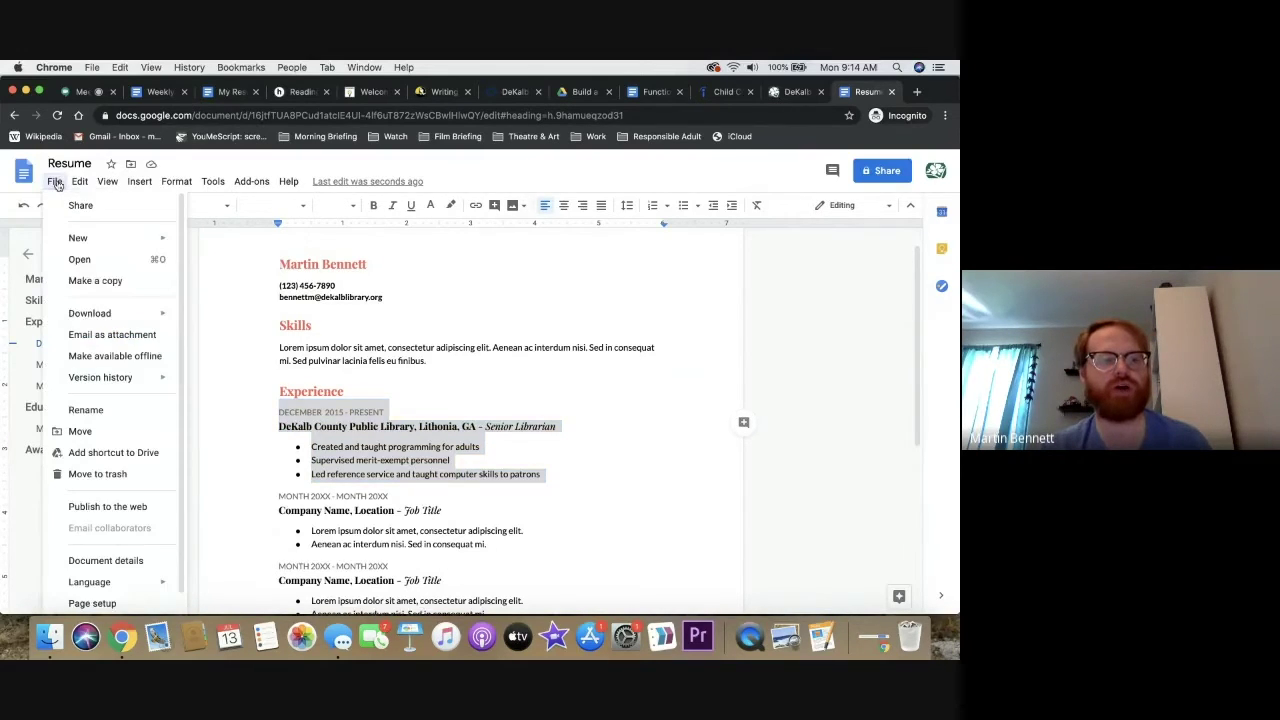
pyautogui.moveTo(101, 316)
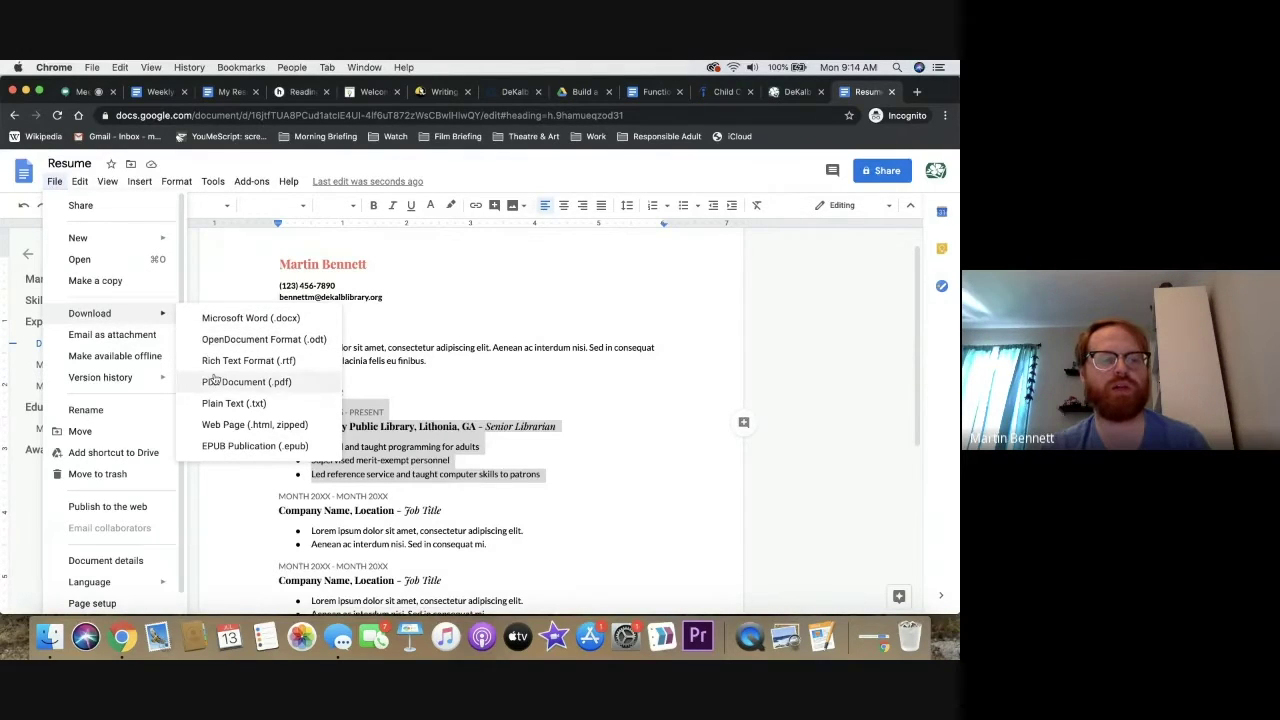
pyautogui.click(305, 270)
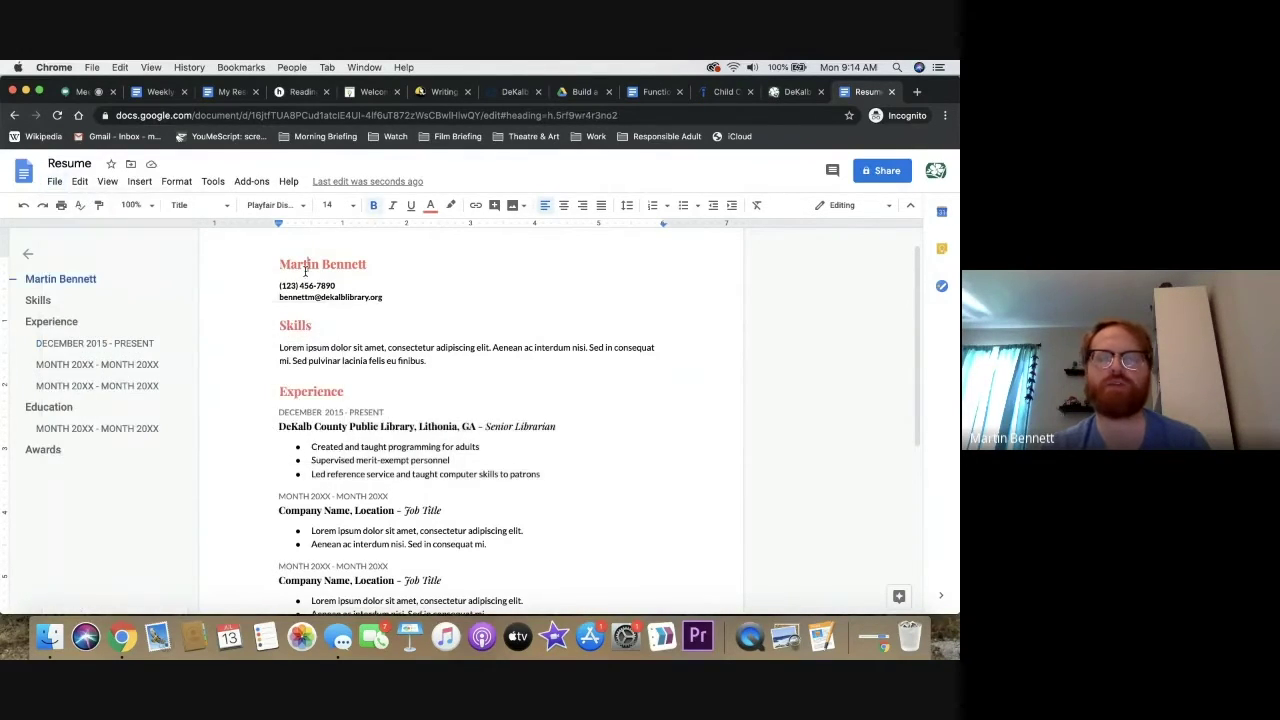
pyautogui.click(60, 182)
pyautogui.moveTo(160, 313)
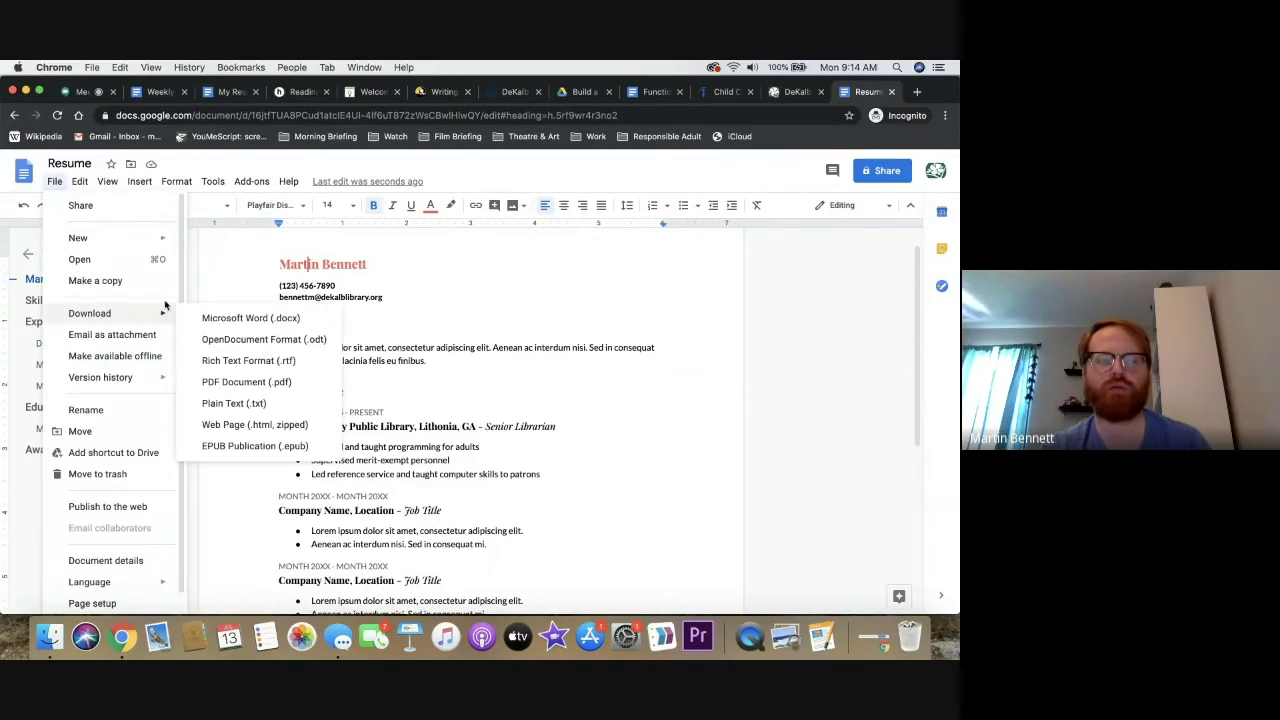
pyautogui.click(245, 383)
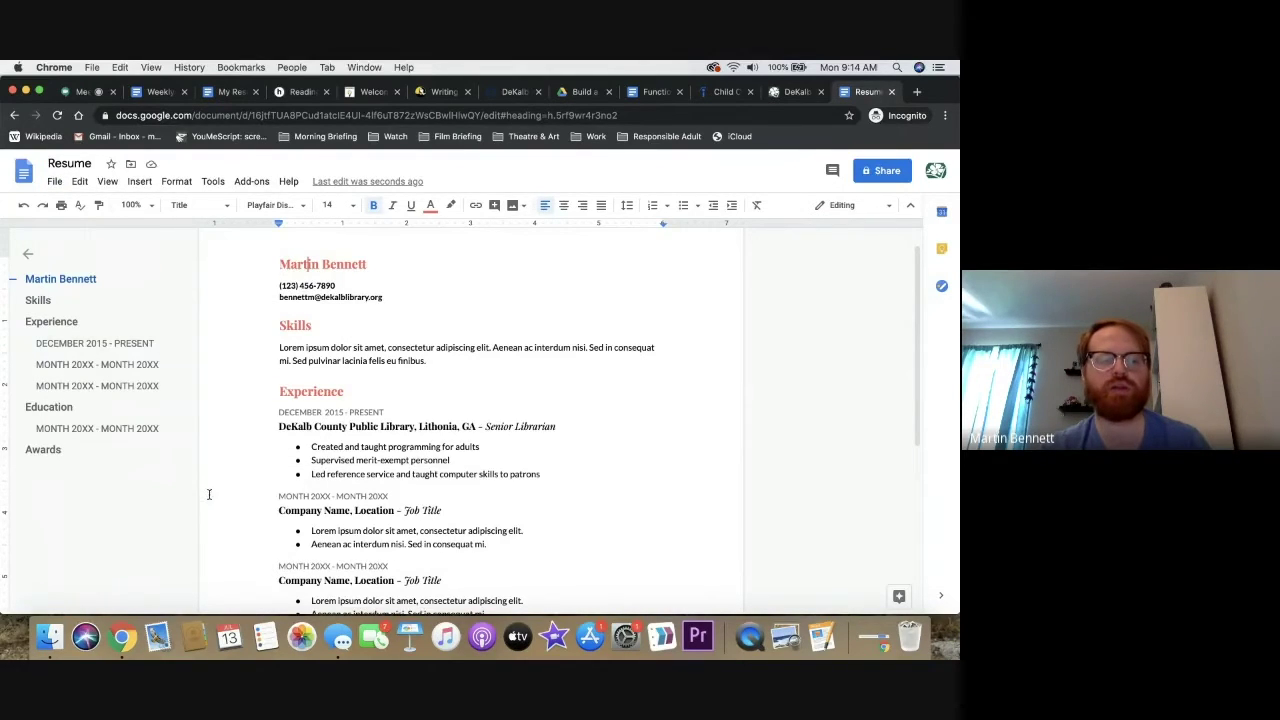
pyautogui.click(324, 444)
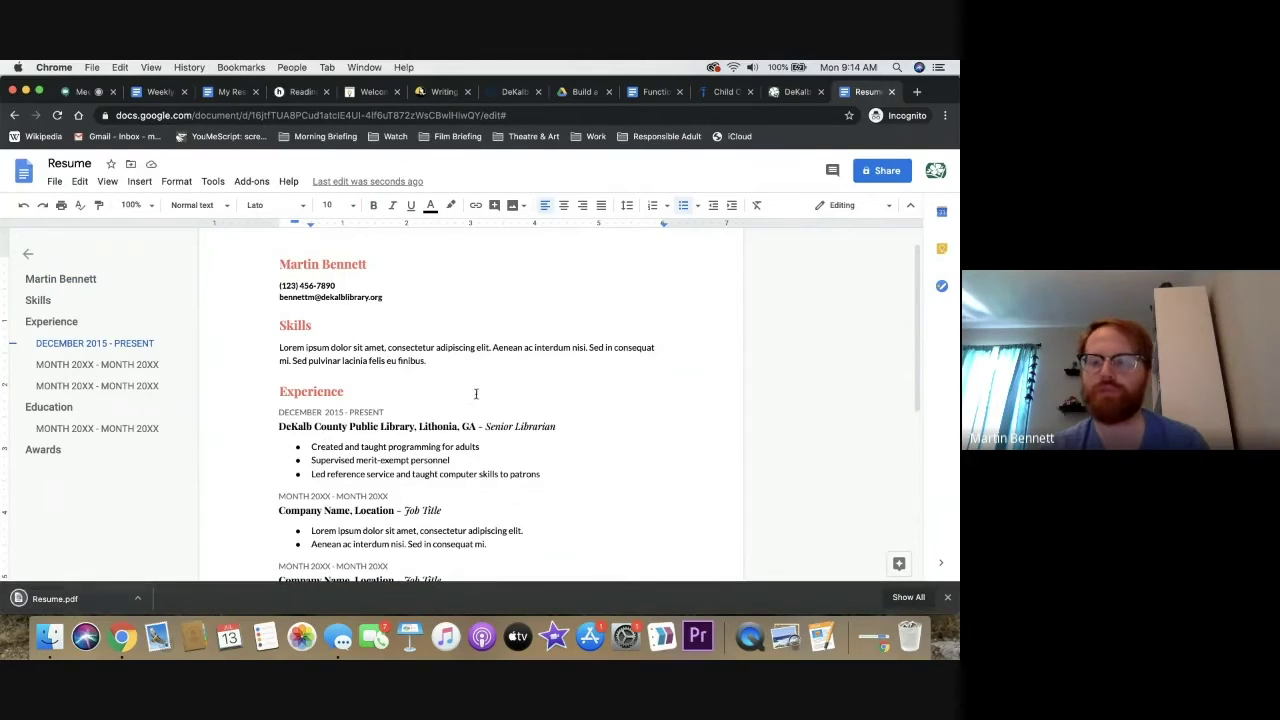
pyautogui.click(948, 597)
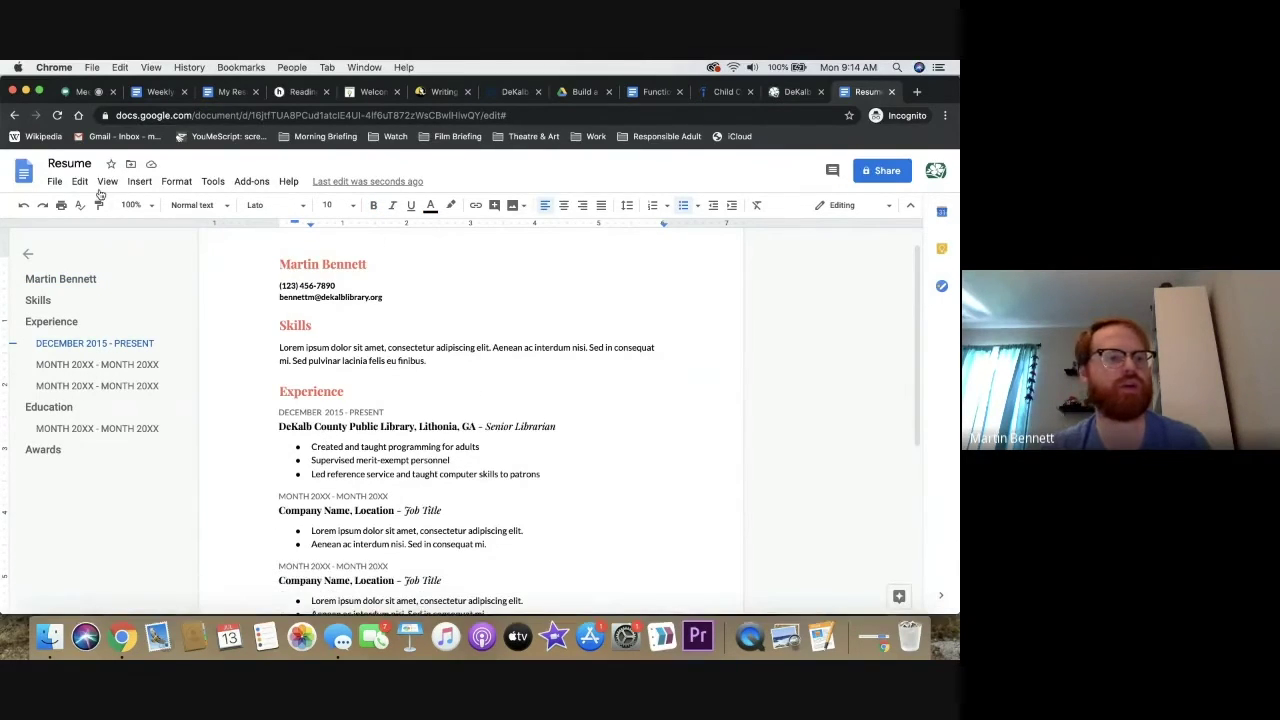
# Add the author's full name before 'Resume' in the document title
pyautogui.click(47, 163)
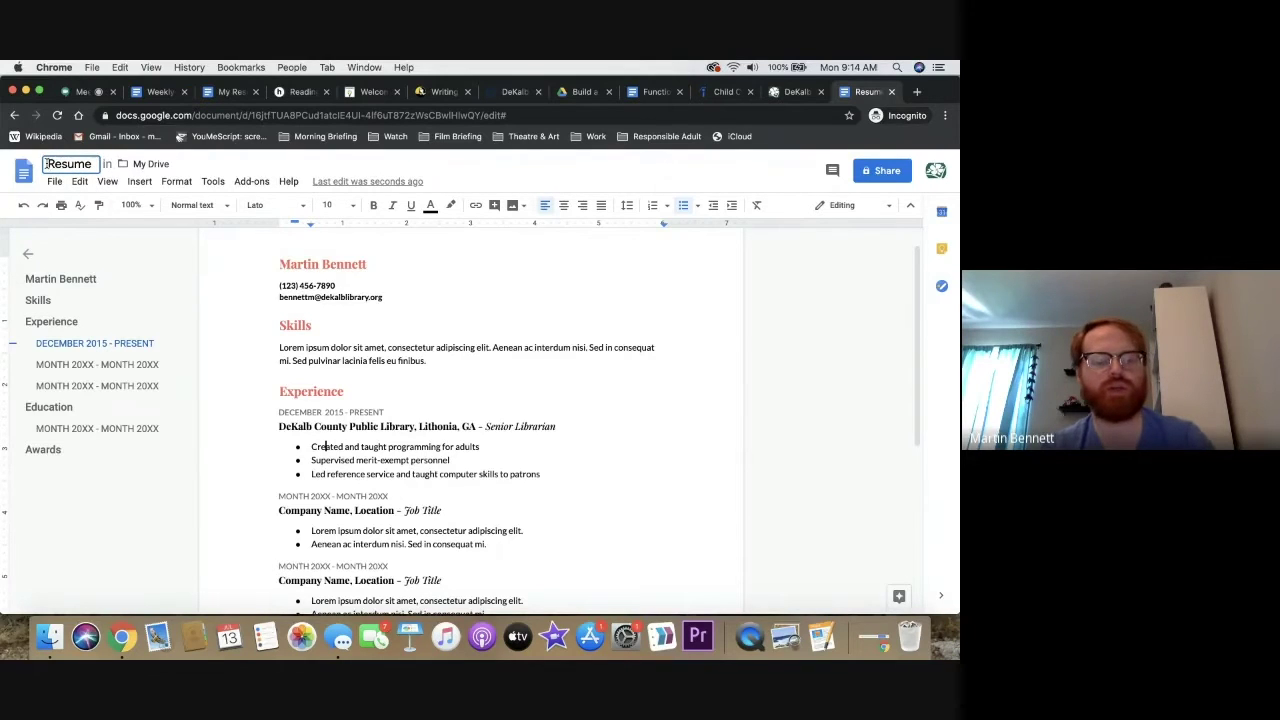
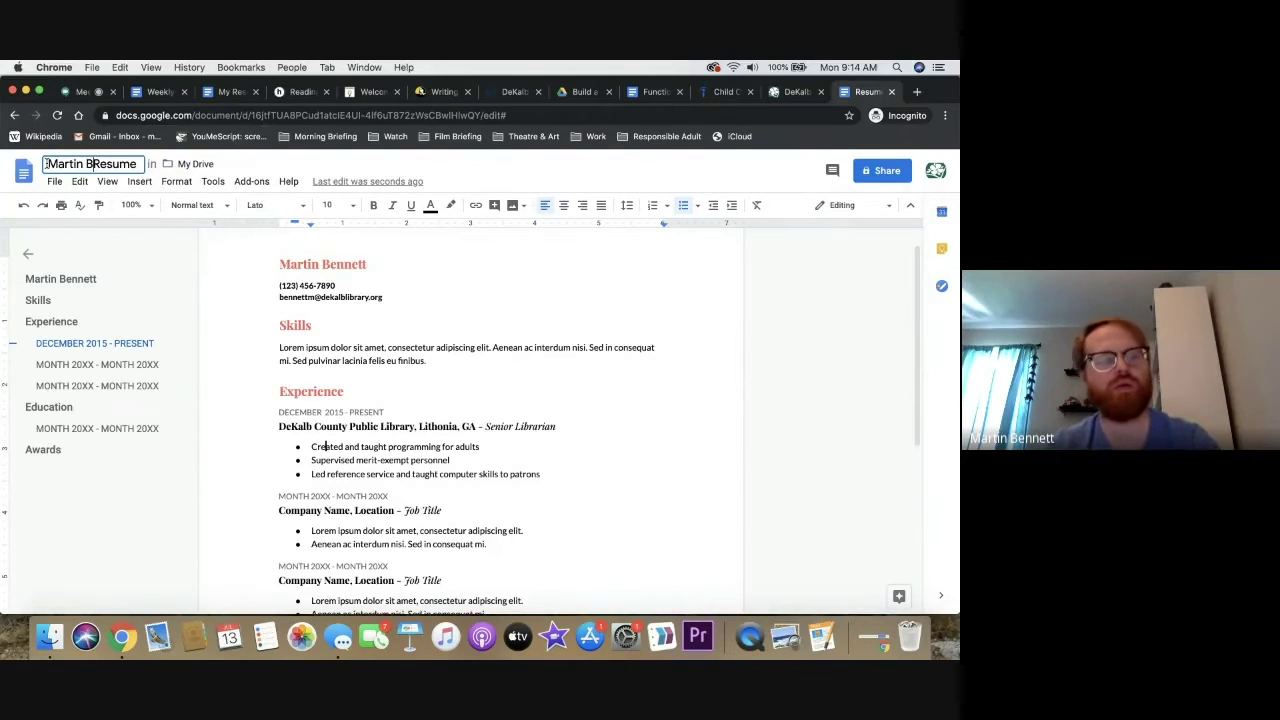
pyautogui.click(535, 331)
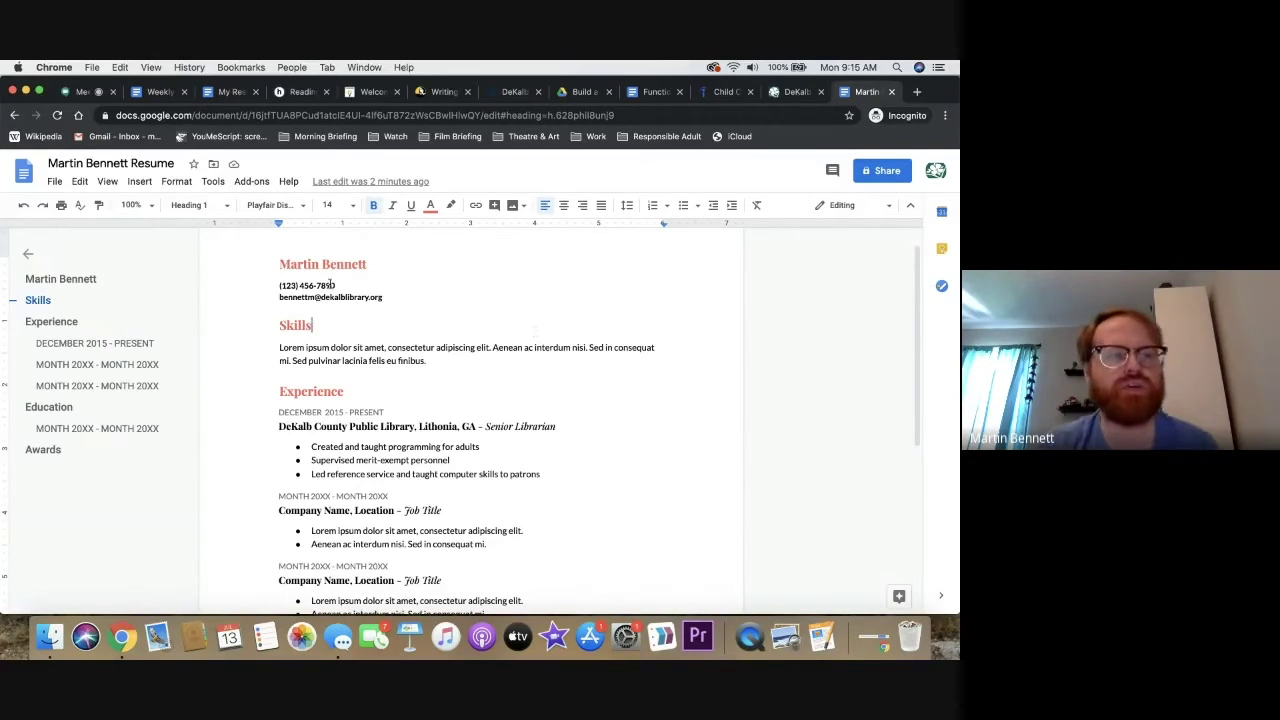
# Paste the name heading and phone/email contact line into the blank My Resume document
pyautogui.click(232, 91)
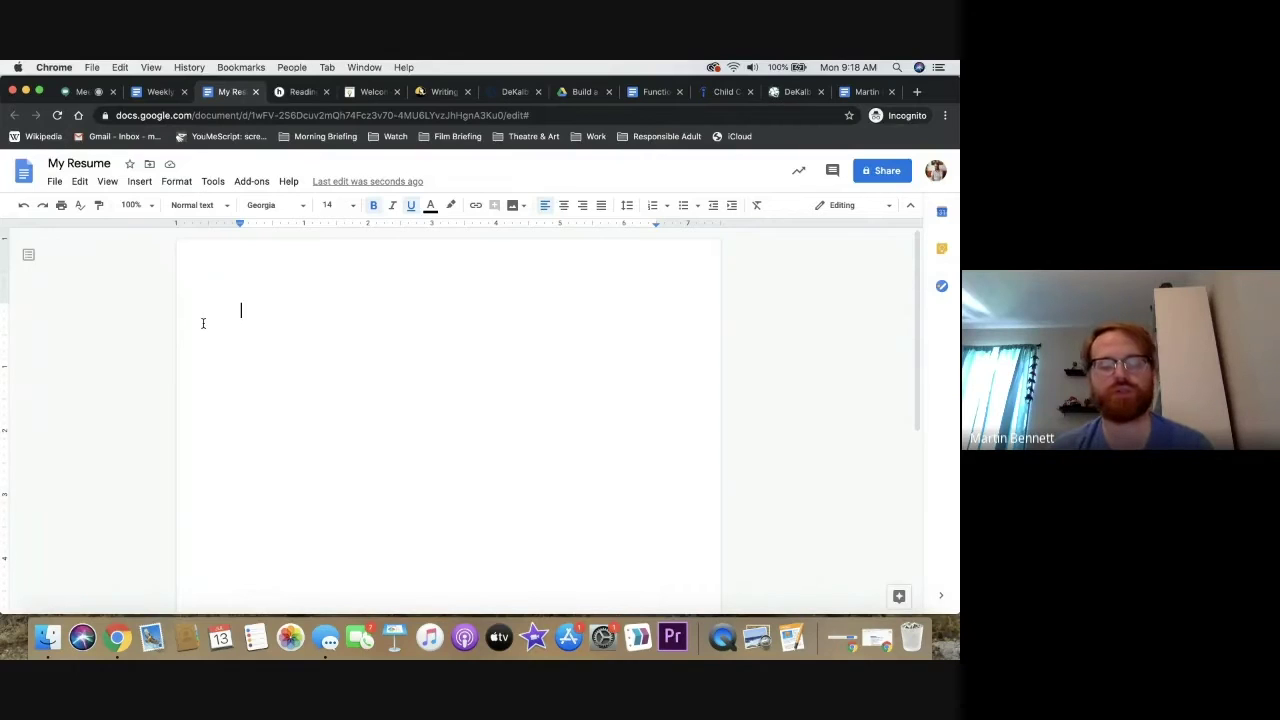
pyautogui.press('super+v')
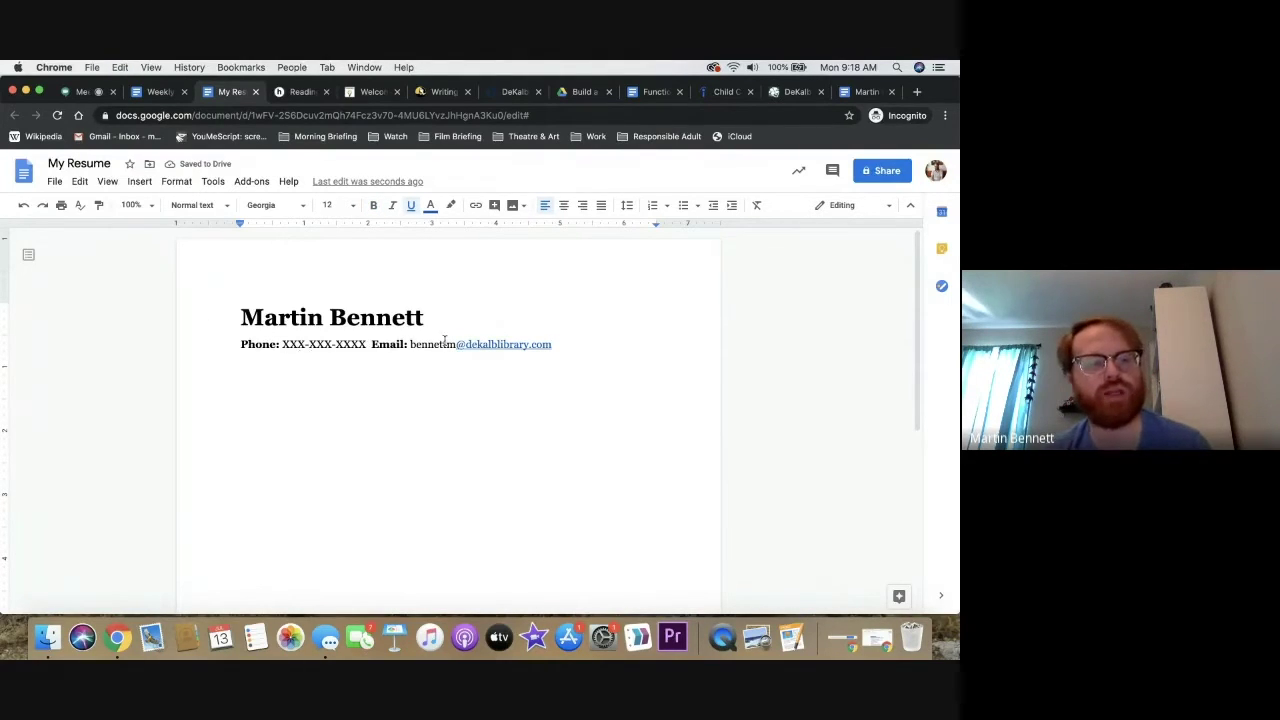
pyautogui.press('Return')
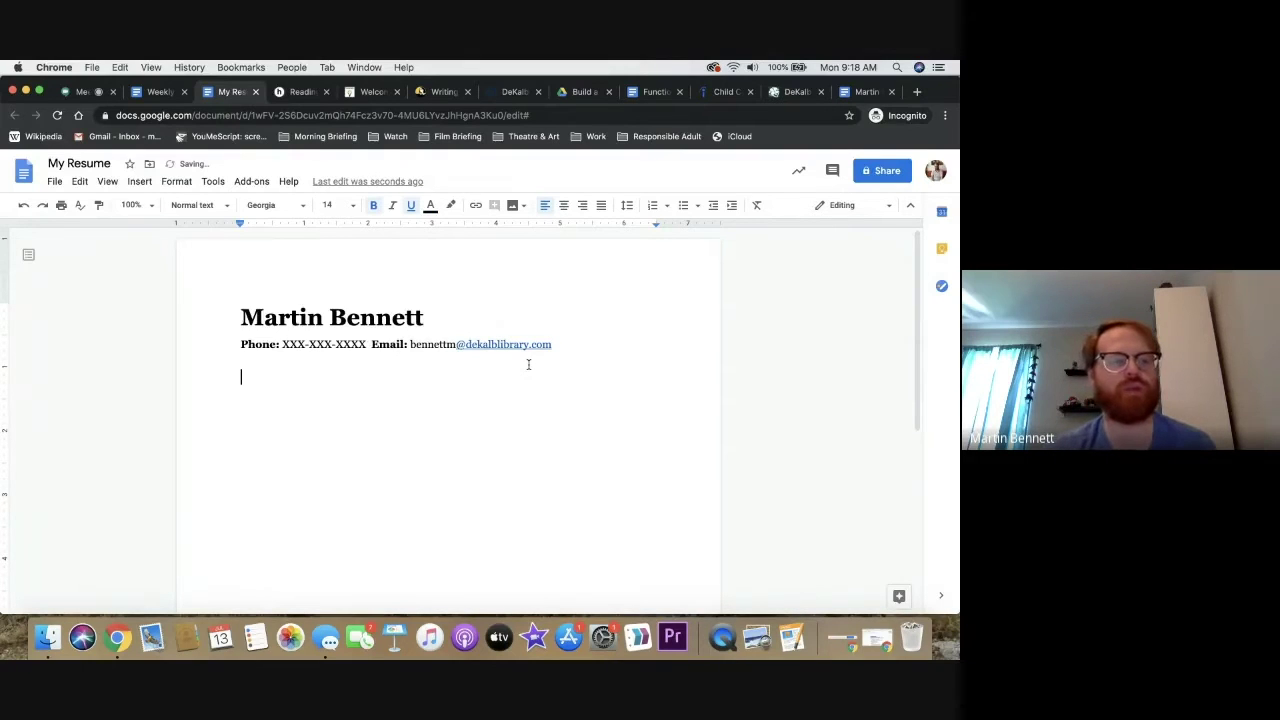
# Insert a horizontal line under the contact line and delete the blank line above it
pyautogui.click(139, 182)
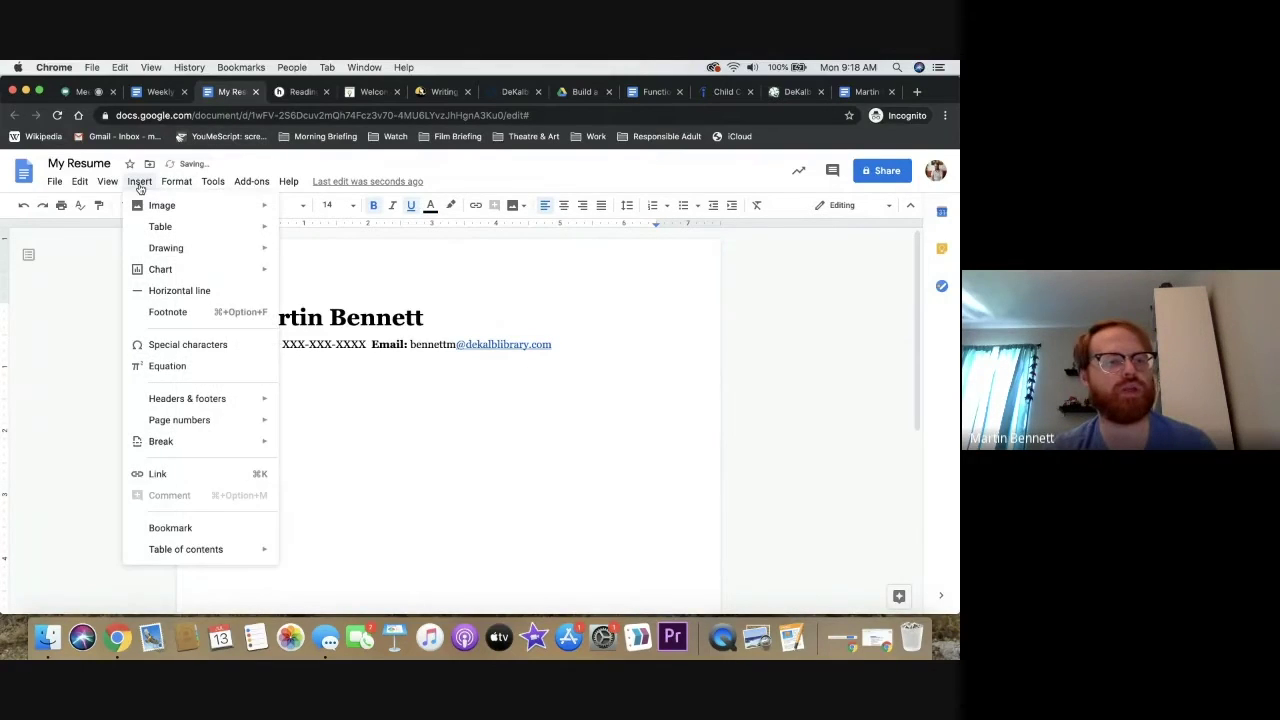
pyautogui.click(175, 291)
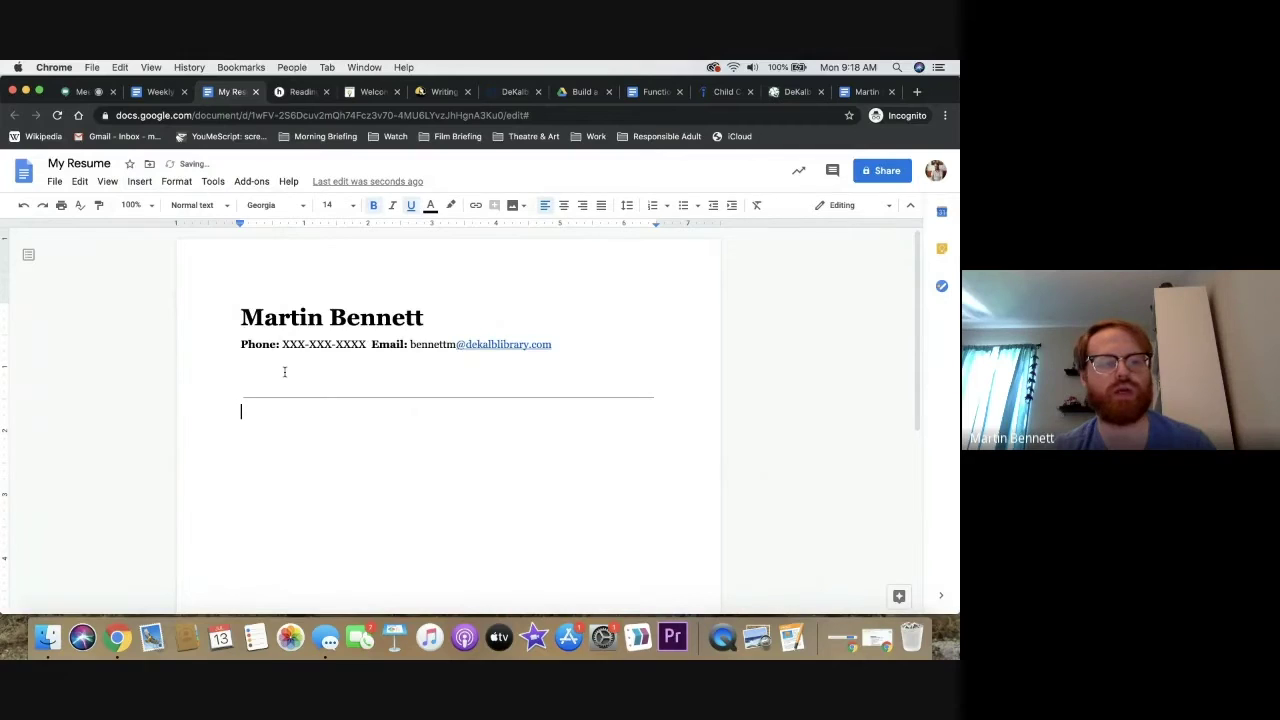
pyautogui.press('BackSpace')
pyautogui.press('BackSpace')
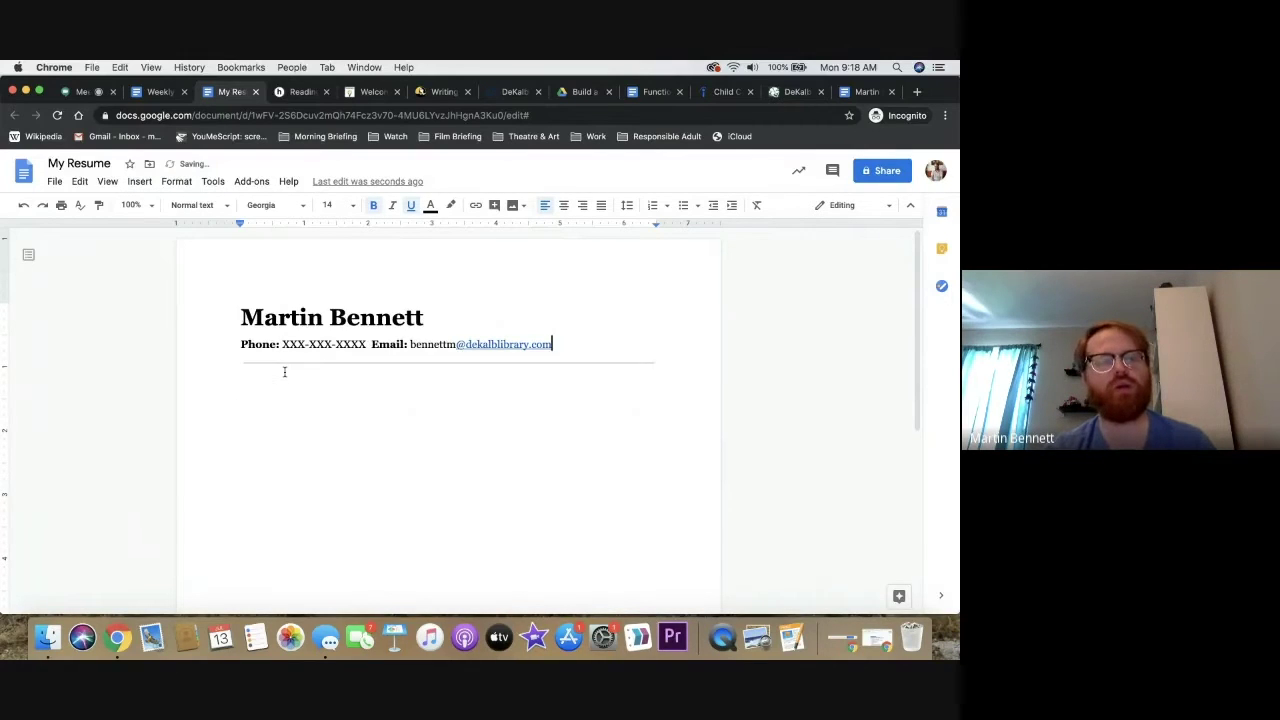
pyautogui.doubleClick(278, 399)
pyautogui.click(278, 399)
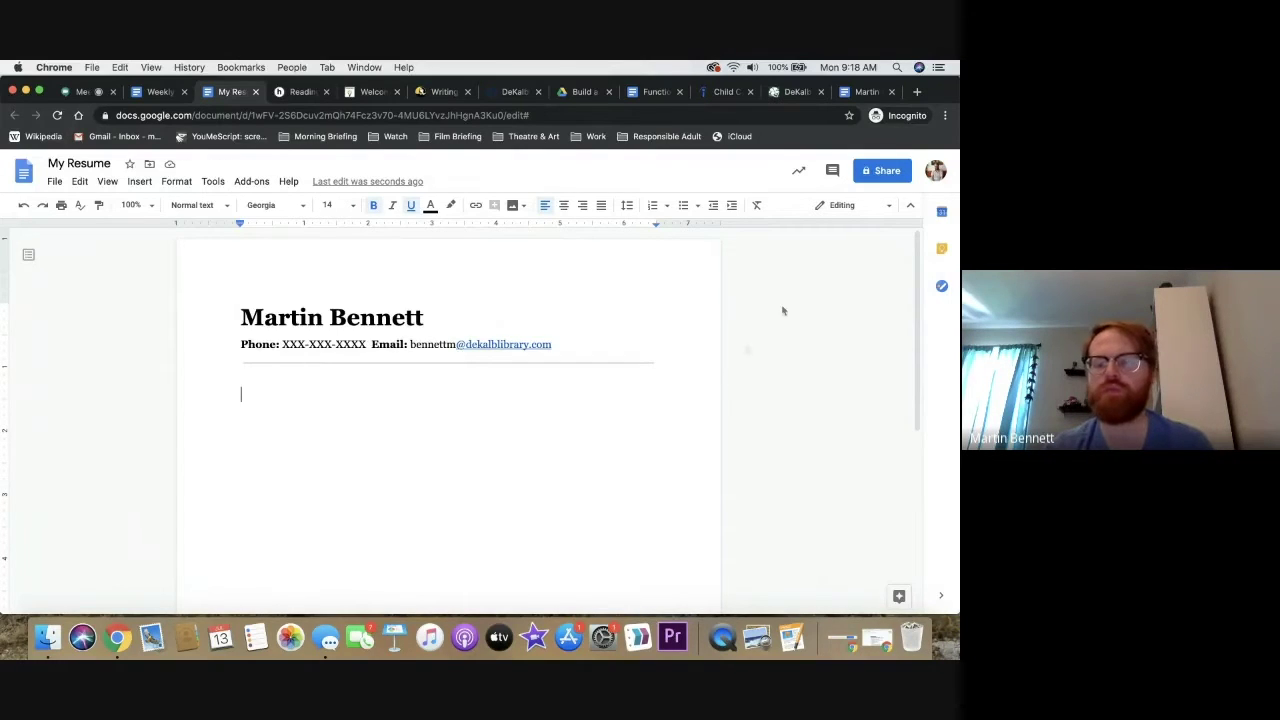
pyautogui.click(792, 92)
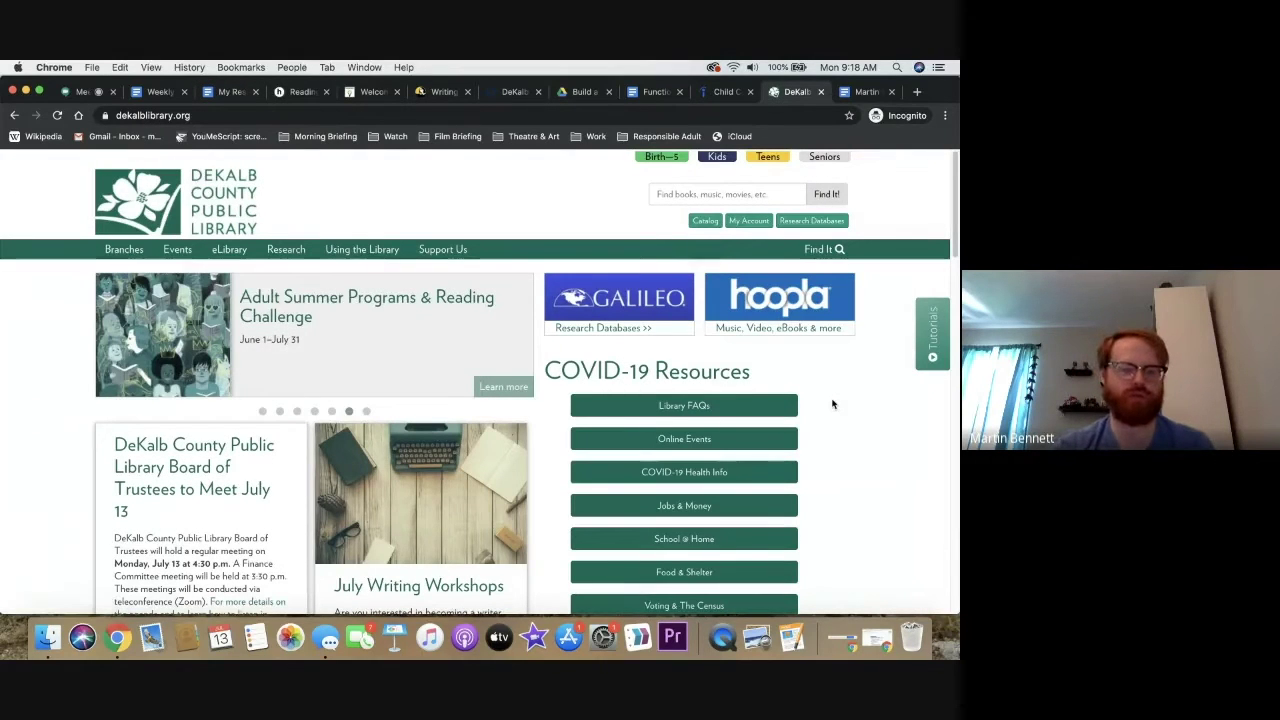
# Go to the DeKalb library's Research Databases, jump to Jobs and Careers, and show LearningExpress's welcome page
pyautogui.click(798, 222)
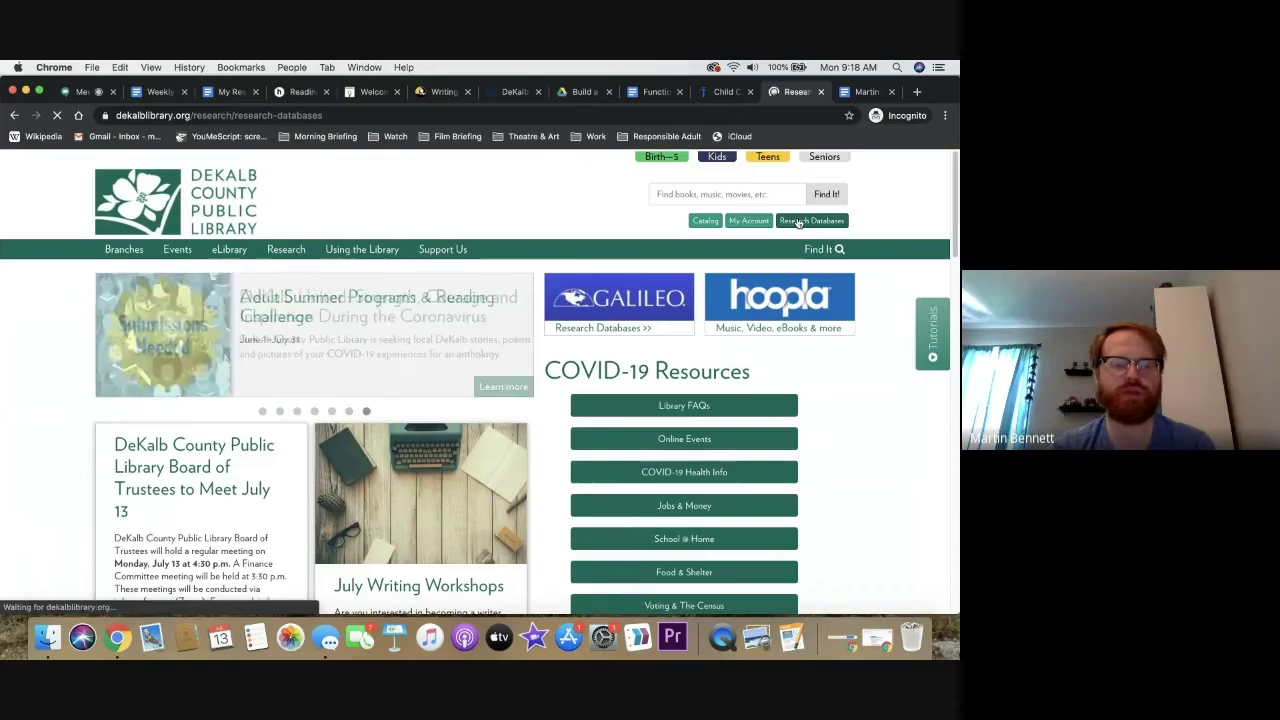
pyautogui.scroll(-2, 798, 222)
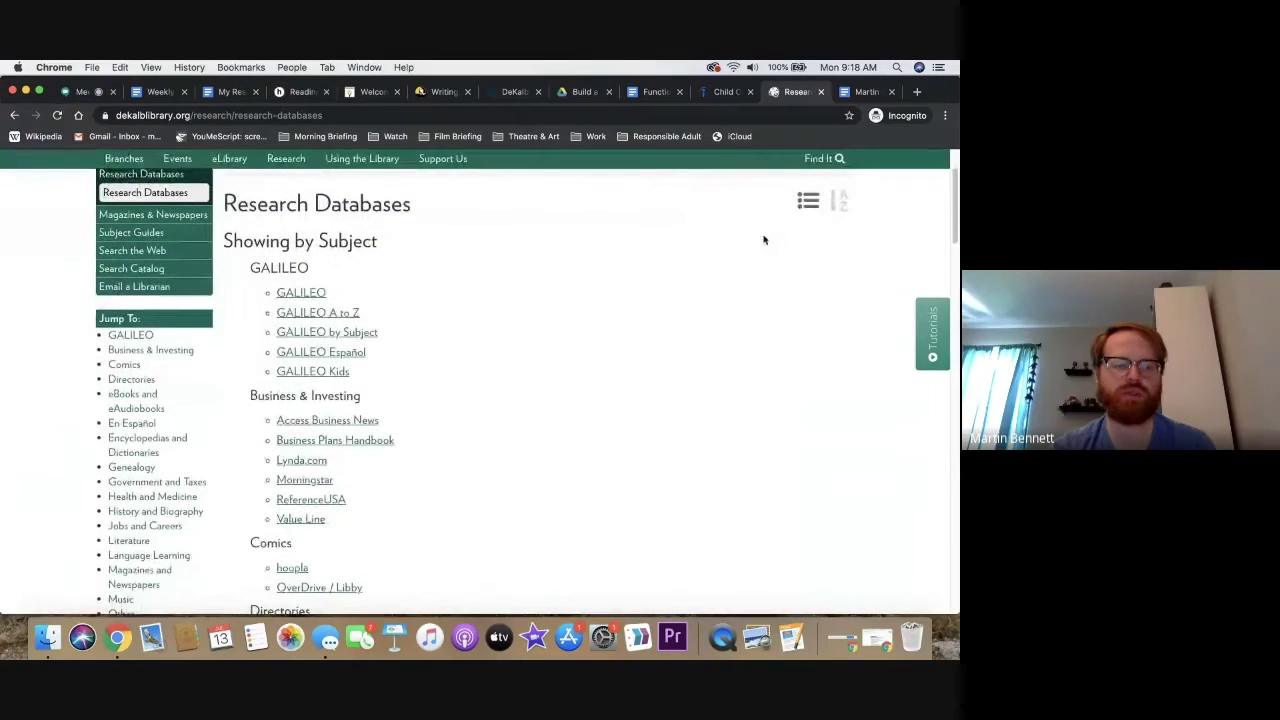
pyautogui.click(163, 527)
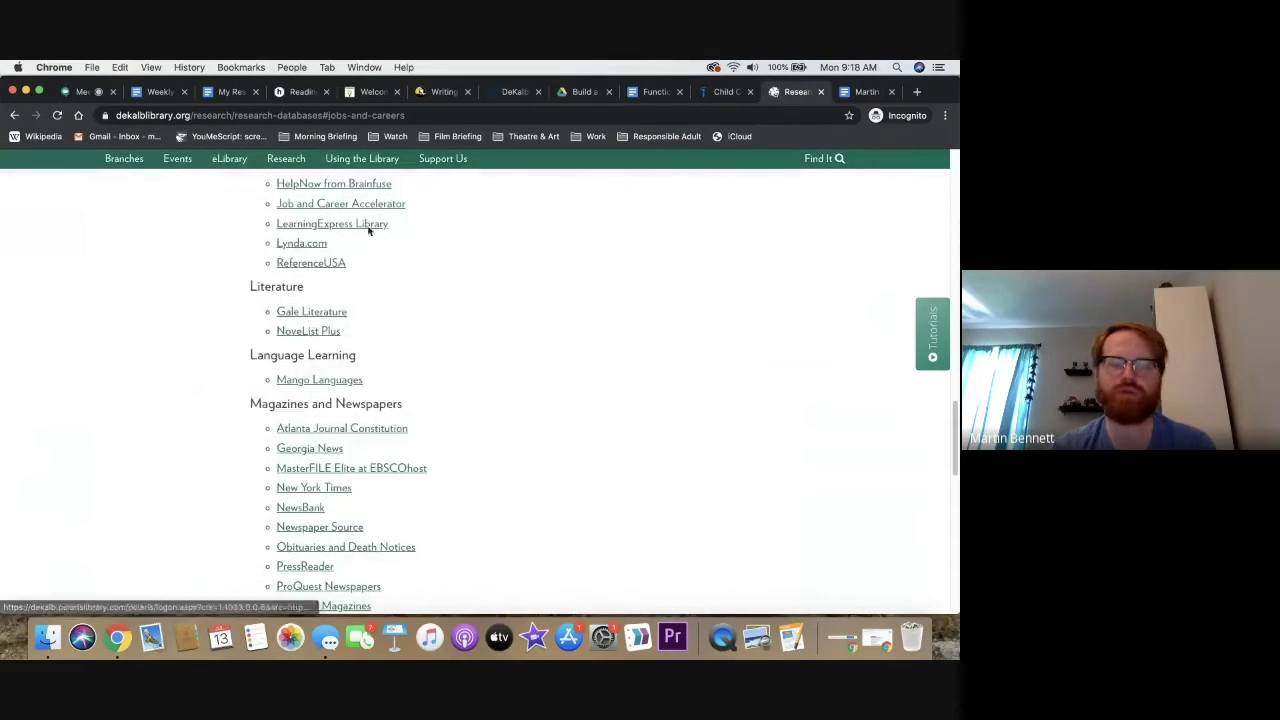
pyautogui.moveTo(378, 230)
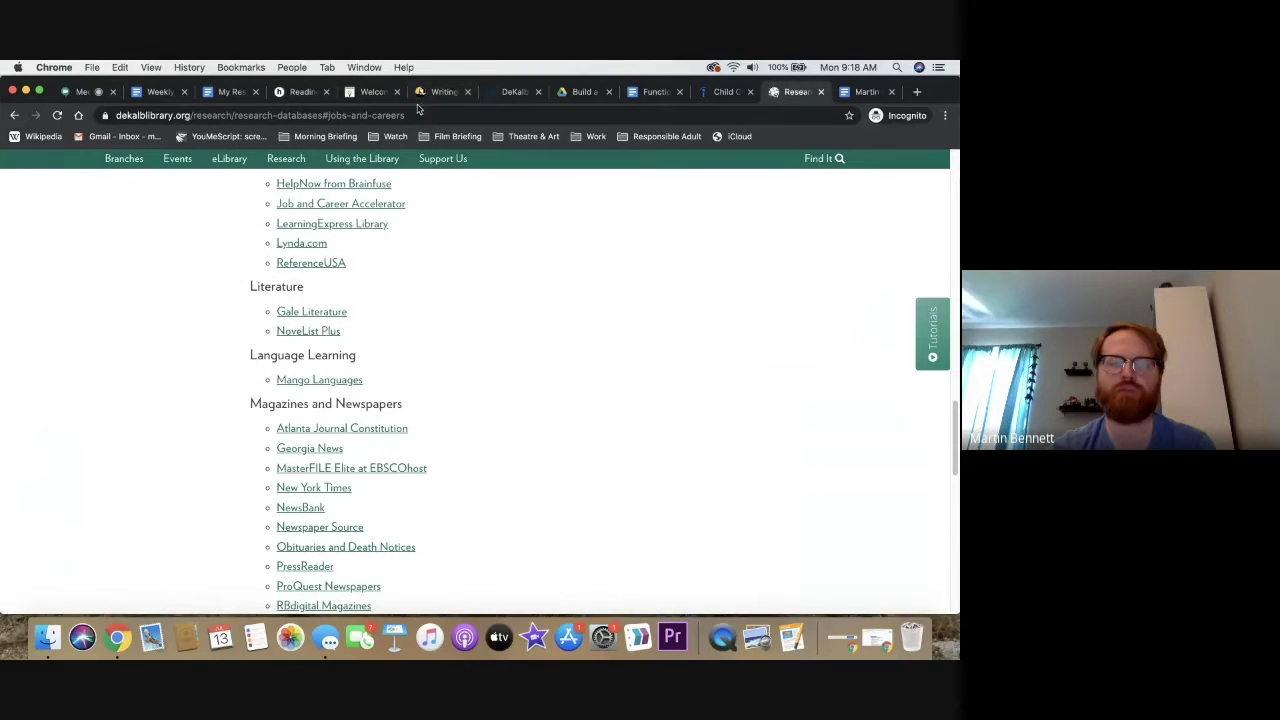
pyautogui.click(385, 95)
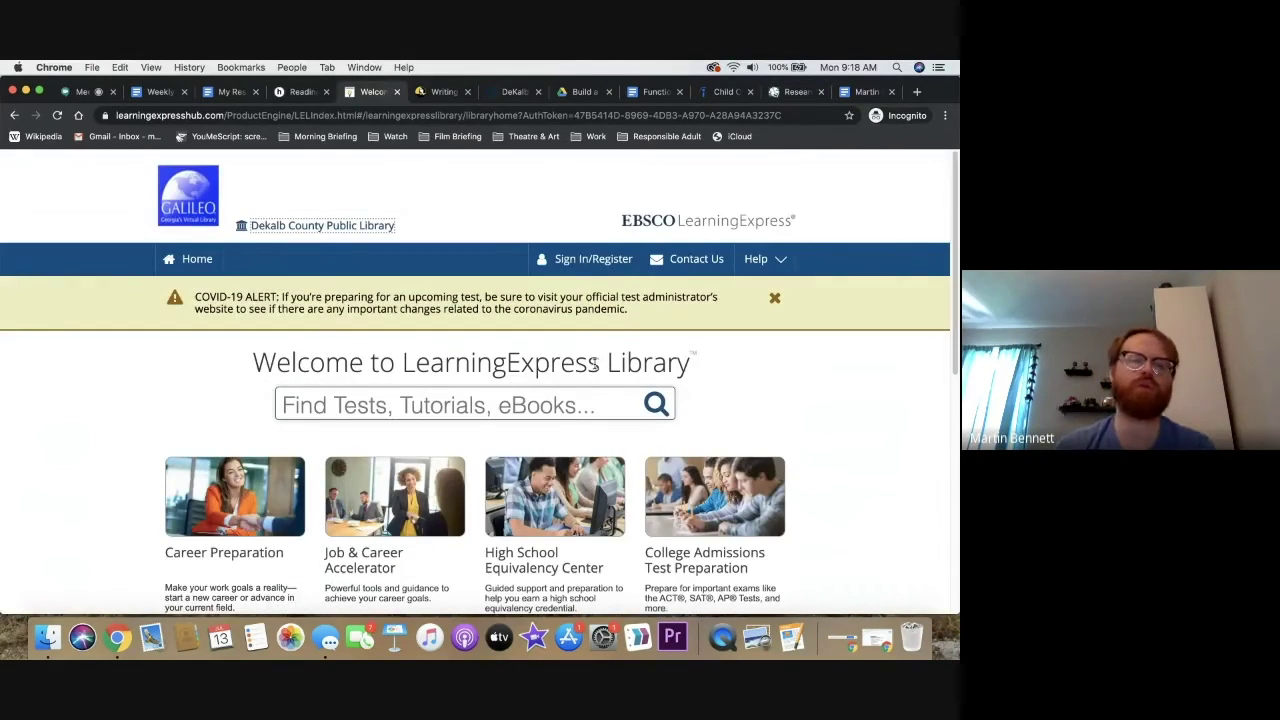
# Sign in to LearningExpress and use the learning centers list to reach Build Resumes and Job Letters
pyautogui.click(590, 259)
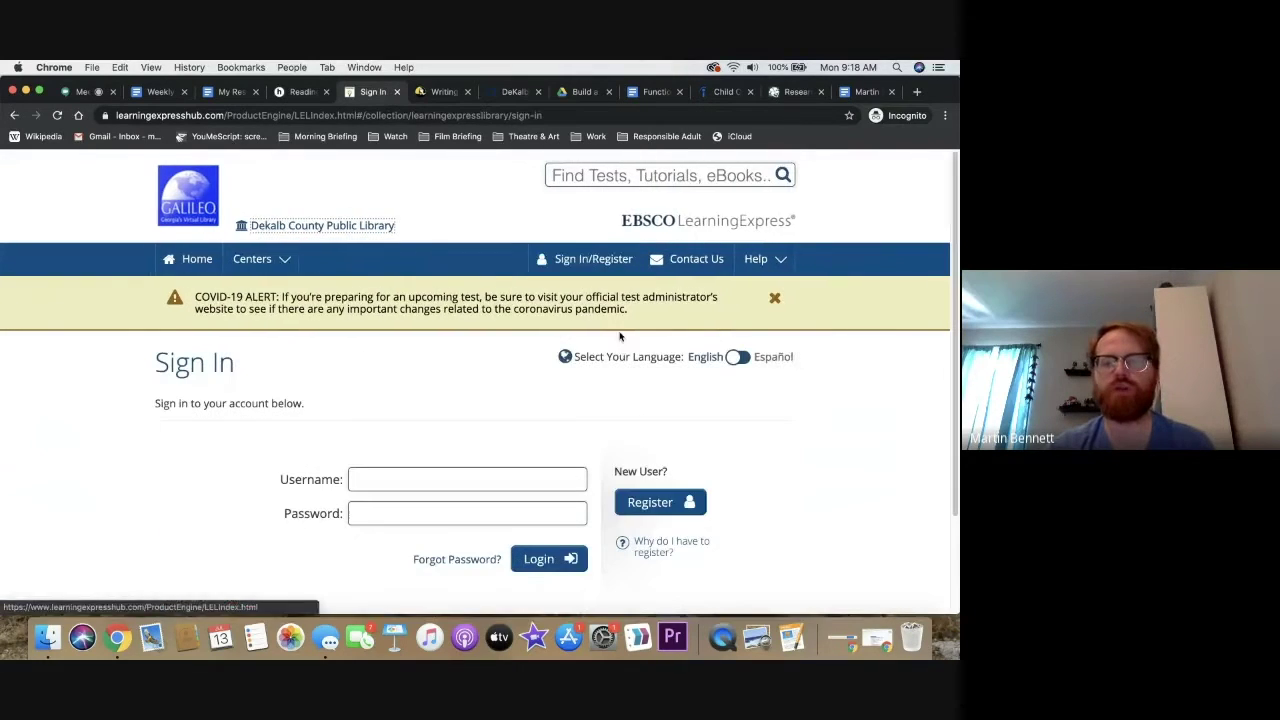
pyautogui.click(481, 485)
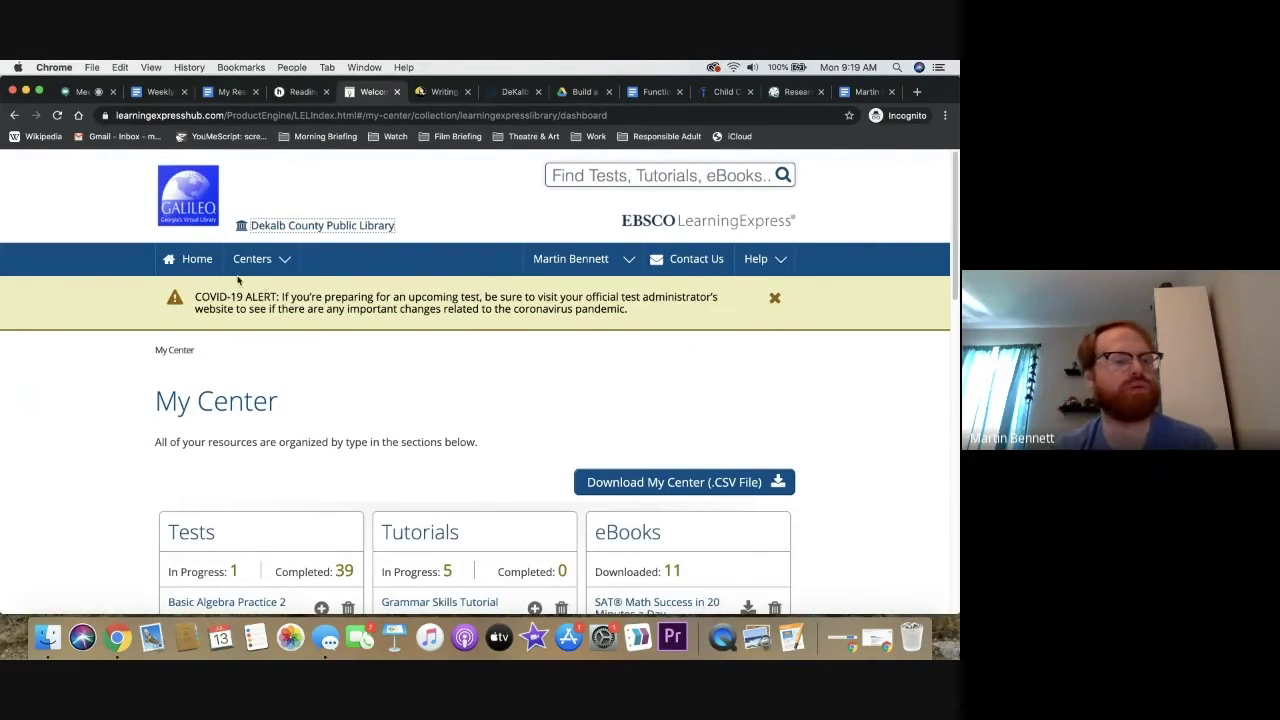
pyautogui.click(267, 272)
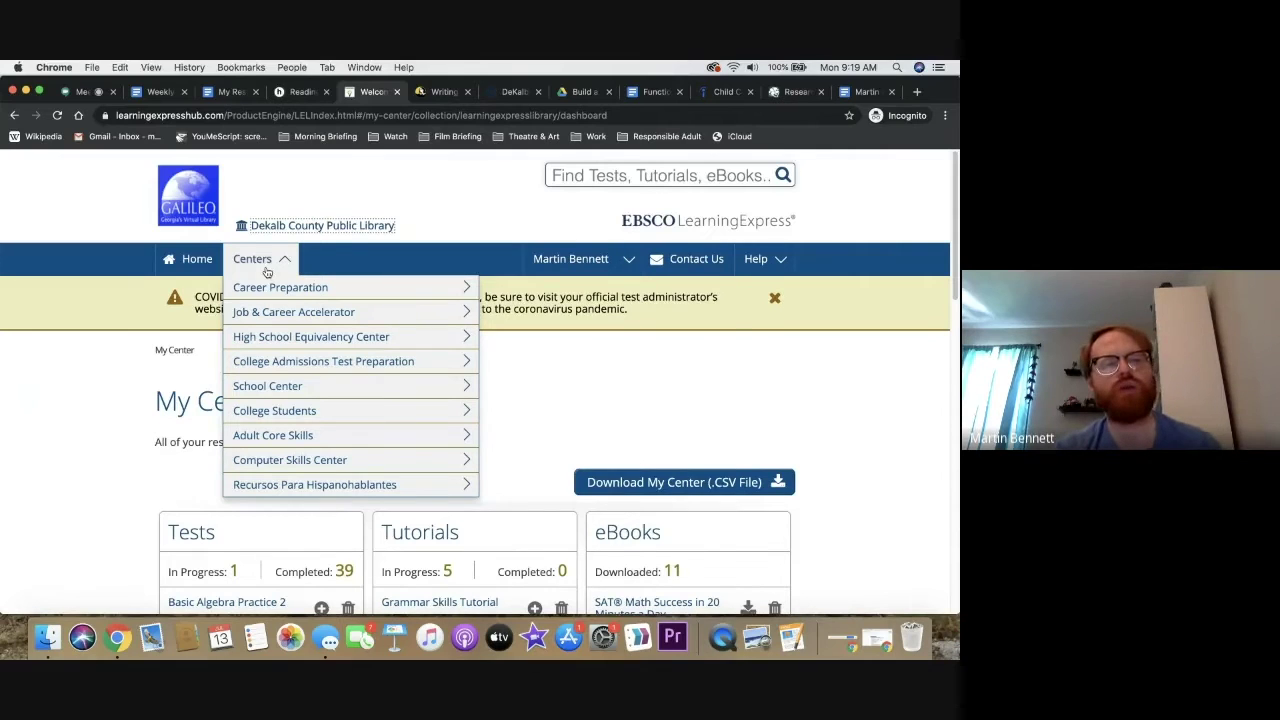
pyautogui.moveTo(295, 295)
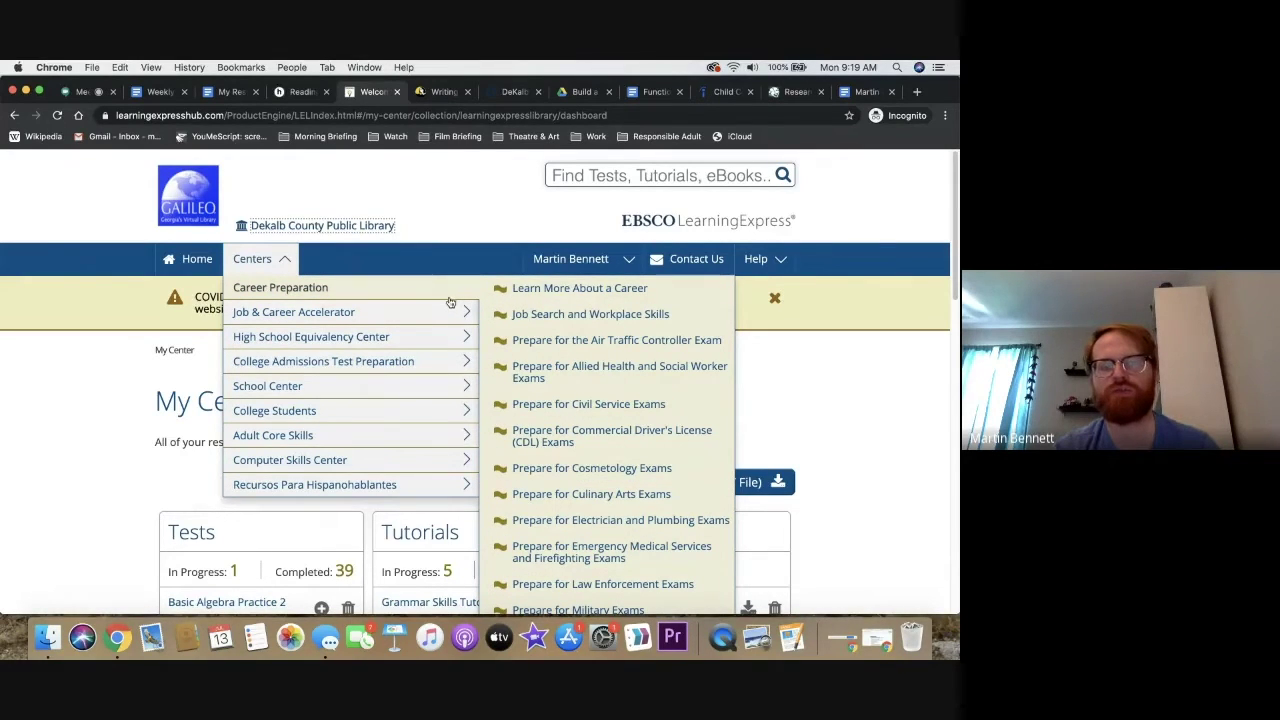
pyautogui.moveTo(447, 313)
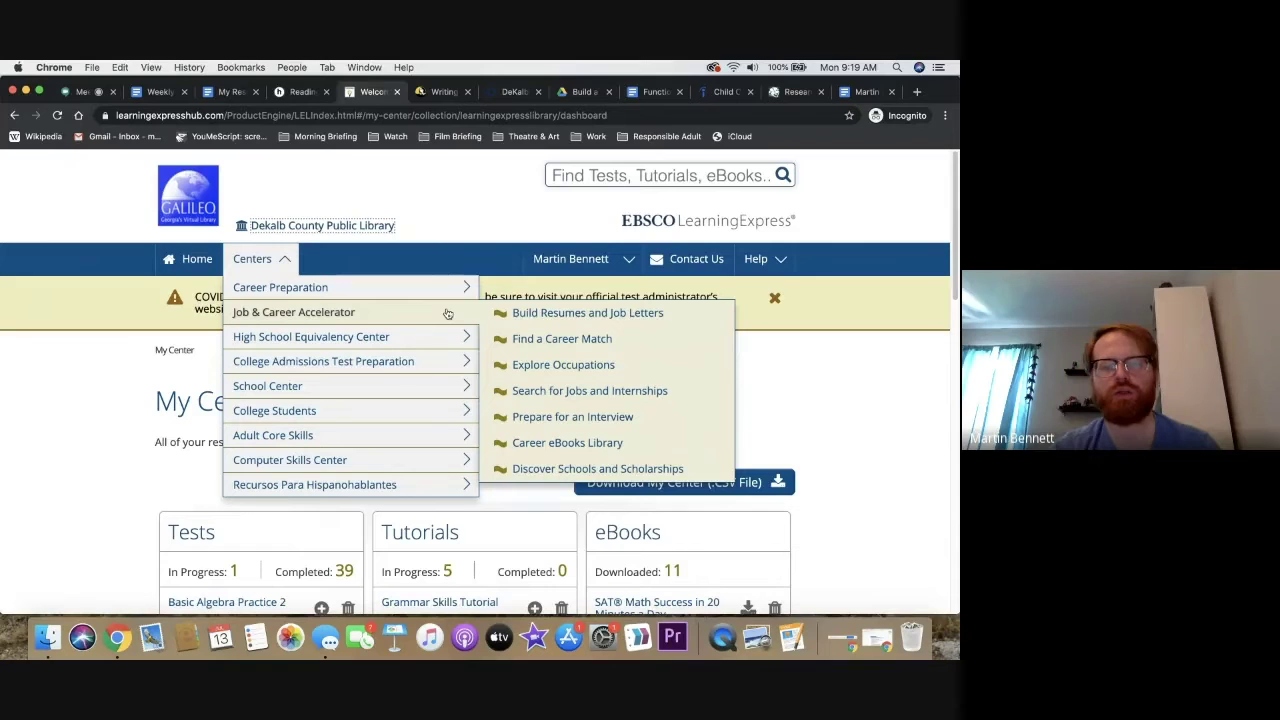
pyautogui.click(526, 326)
pyautogui.moveTo(280, 263)
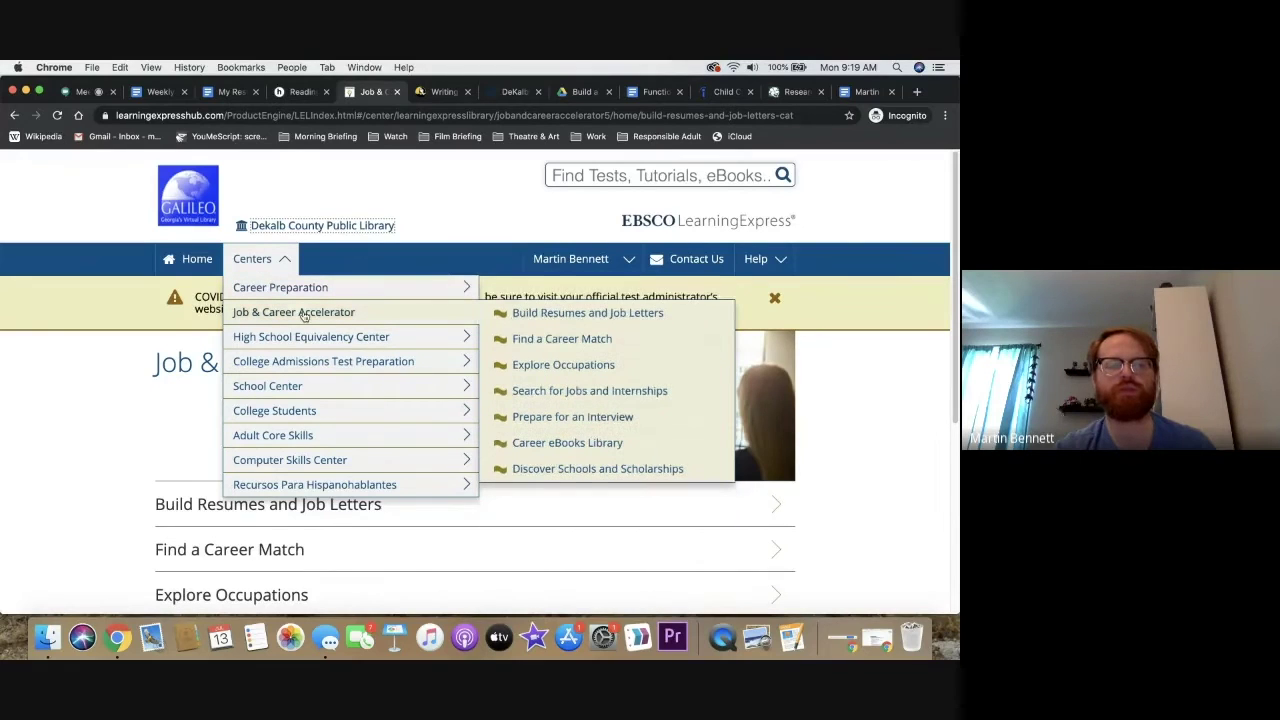
pyautogui.click(499, 320)
pyautogui.scroll(-2, 111, 369)
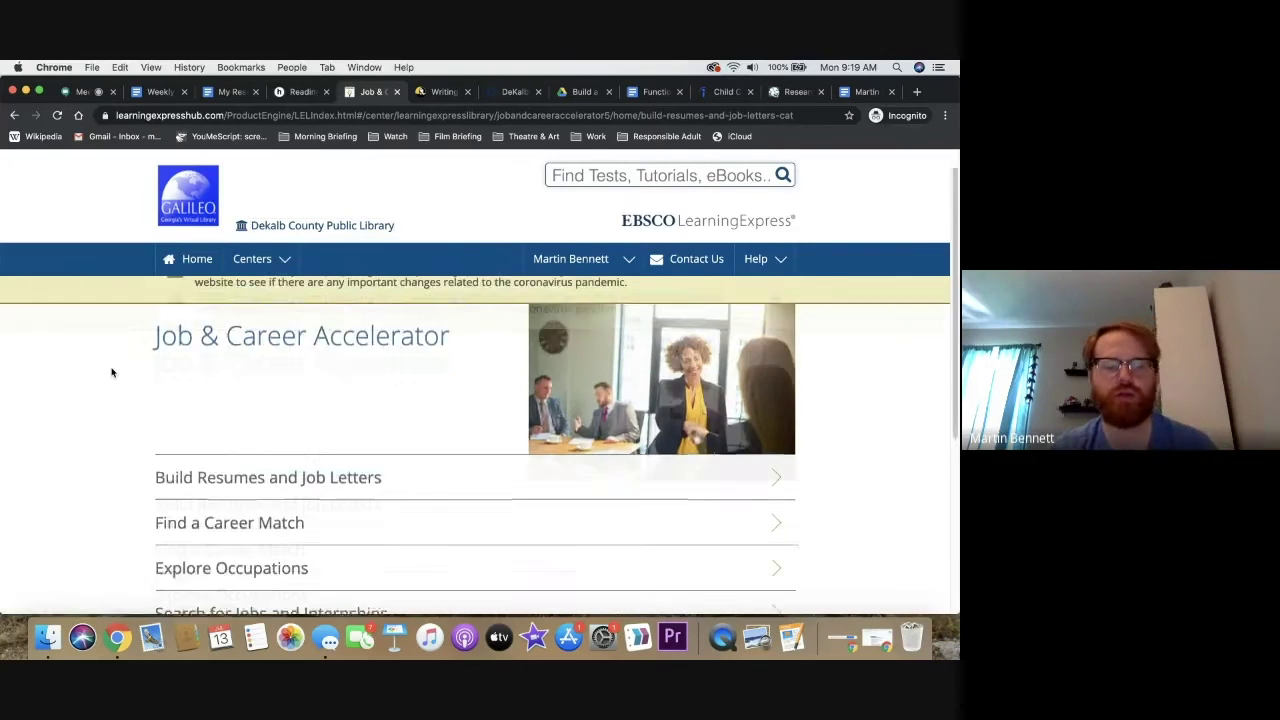
pyautogui.click(313, 424)
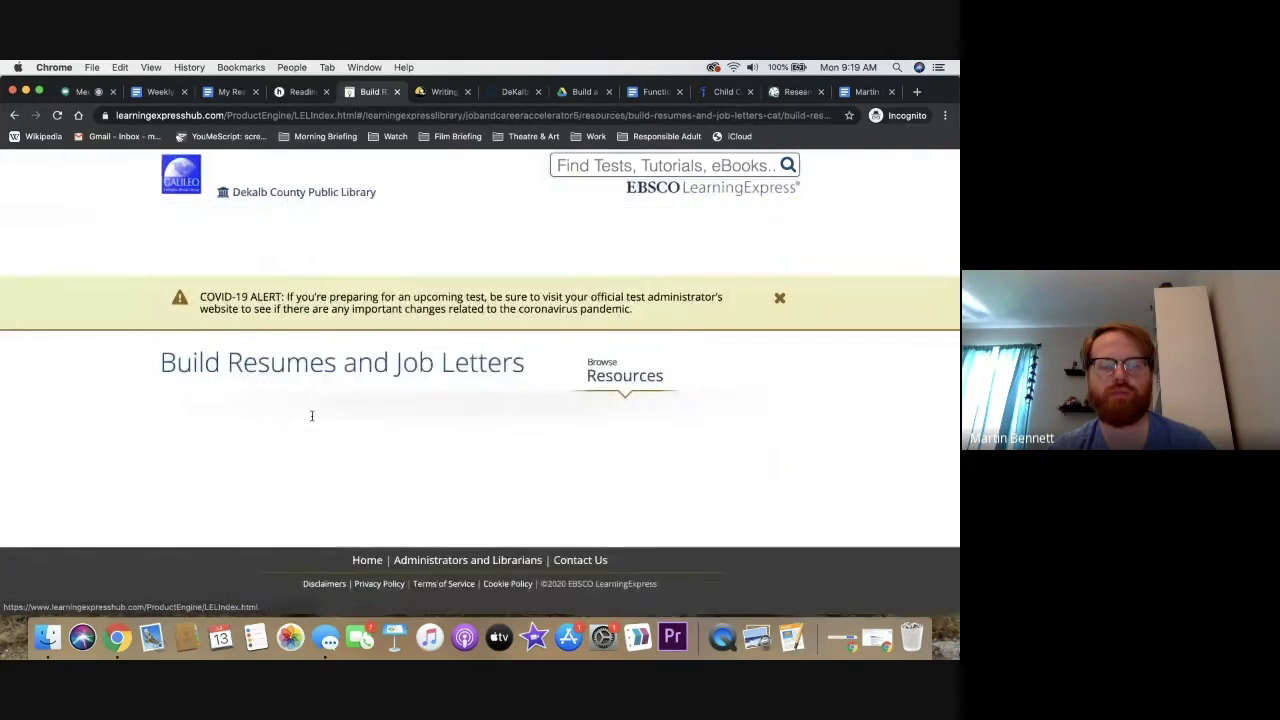
# Launch the Career Tool under Build Your Resume and scroll the Add a New Resume page
pyautogui.scroll(-3, 469, 402)
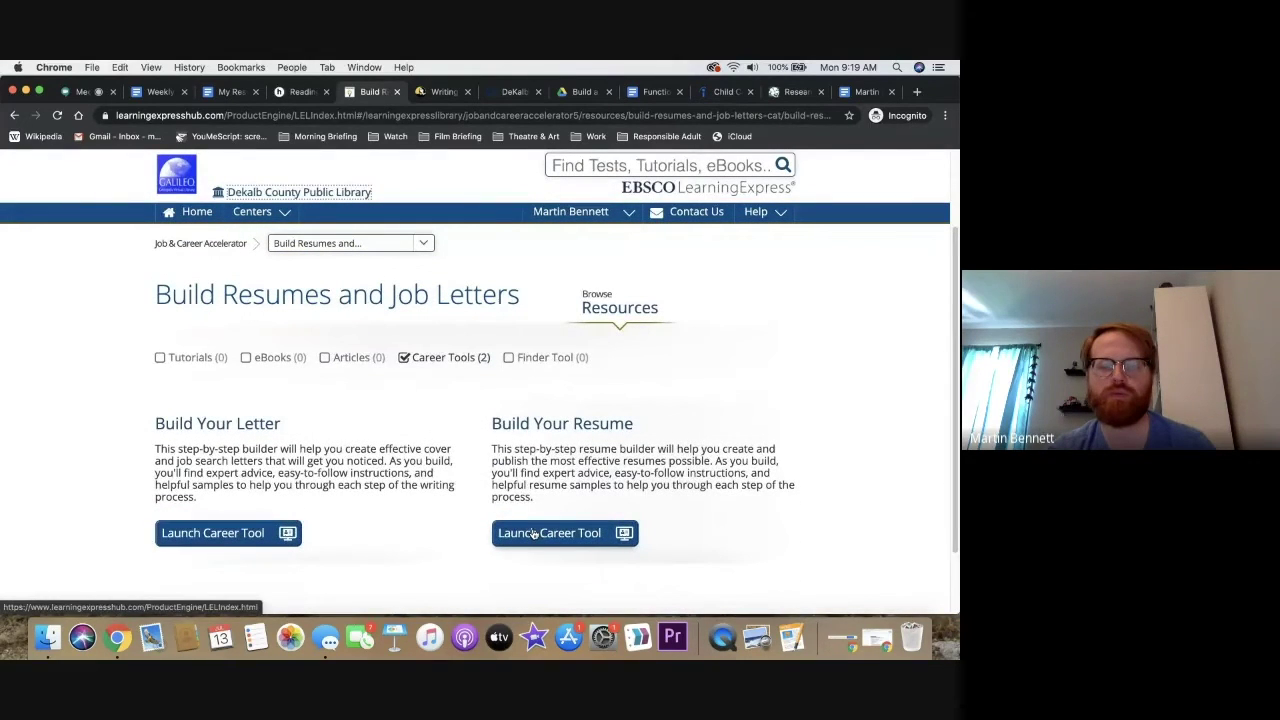
pyautogui.click(532, 541)
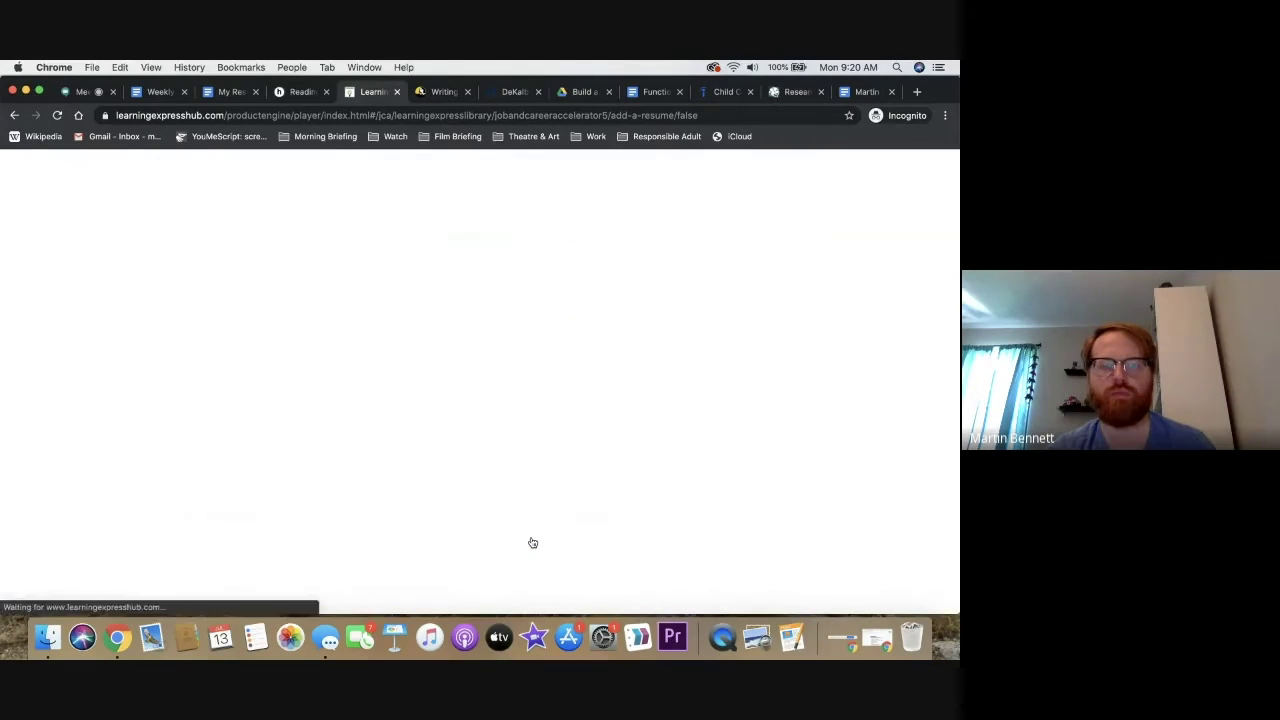
pyautogui.scroll(-2, 532, 542)
pyautogui.scroll(-2, 532, 542)
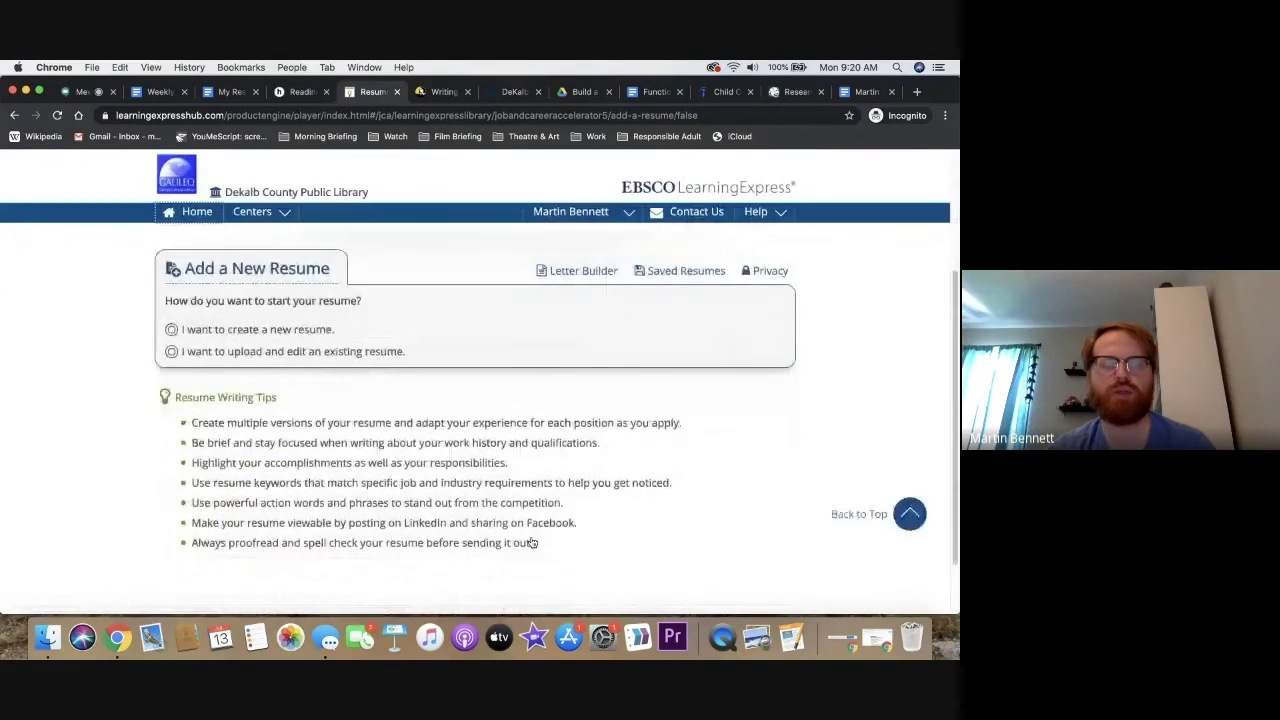
# Pick 'I want to create a new resume' and look over its name, category and work-situation fields
pyautogui.click(246, 335)
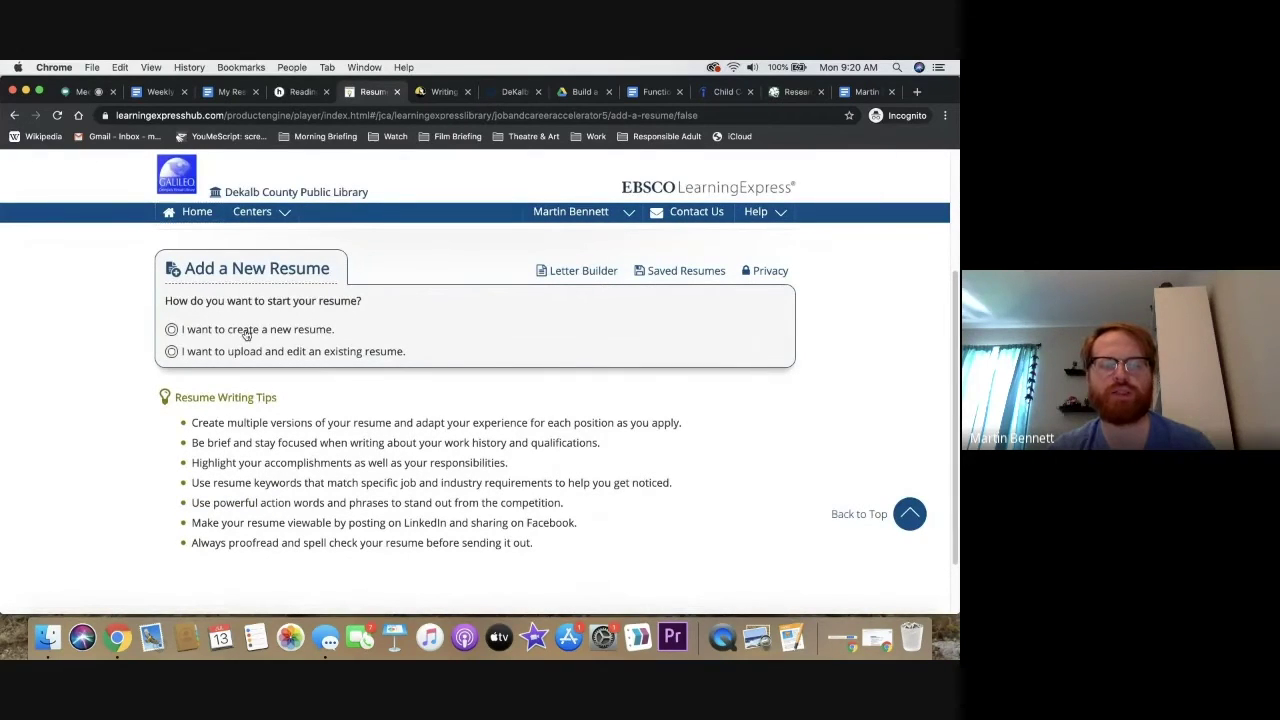
pyautogui.click(455, 428)
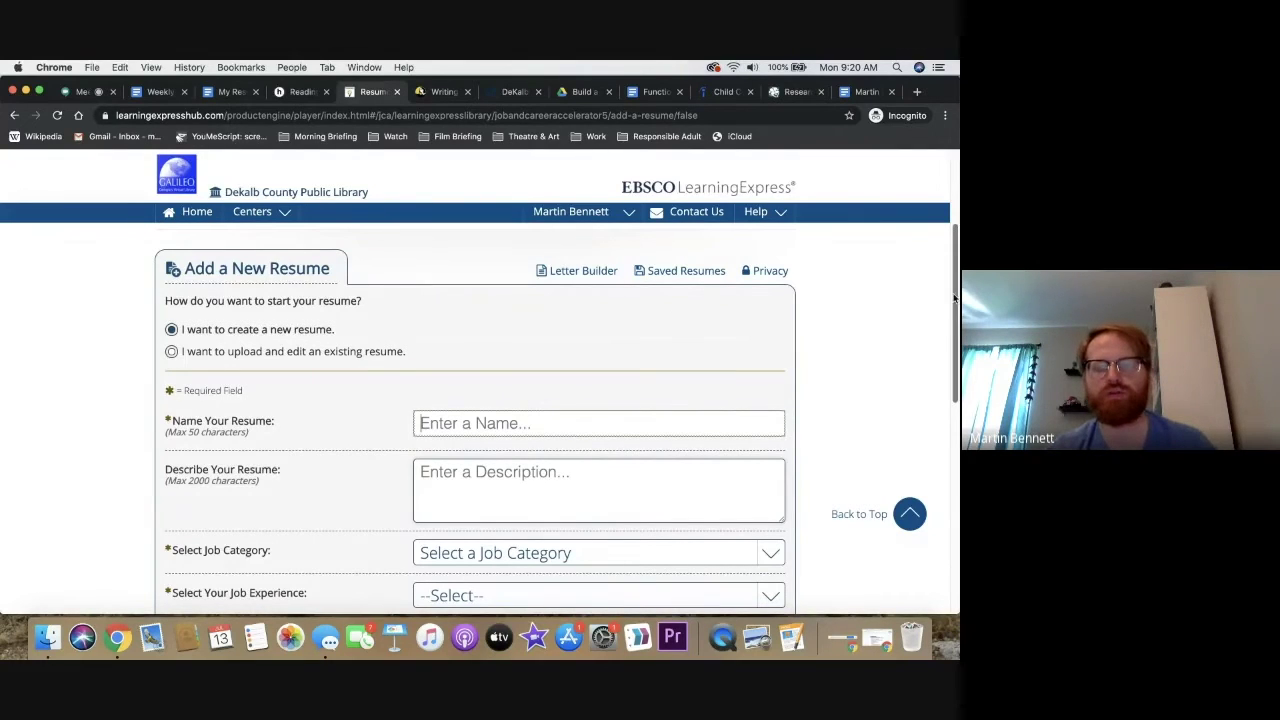
pyautogui.moveTo(955, 297); pyautogui.dragTo(955, 339)
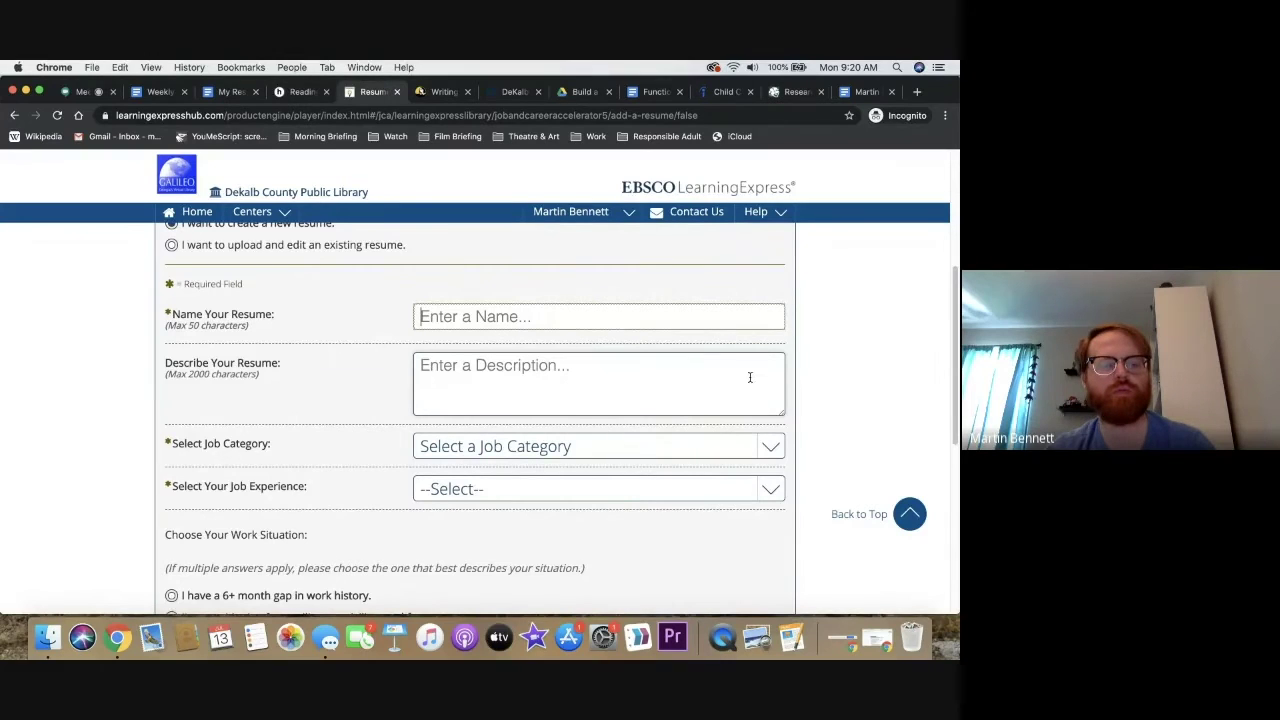
pyautogui.scroll(-3, 954, 335)
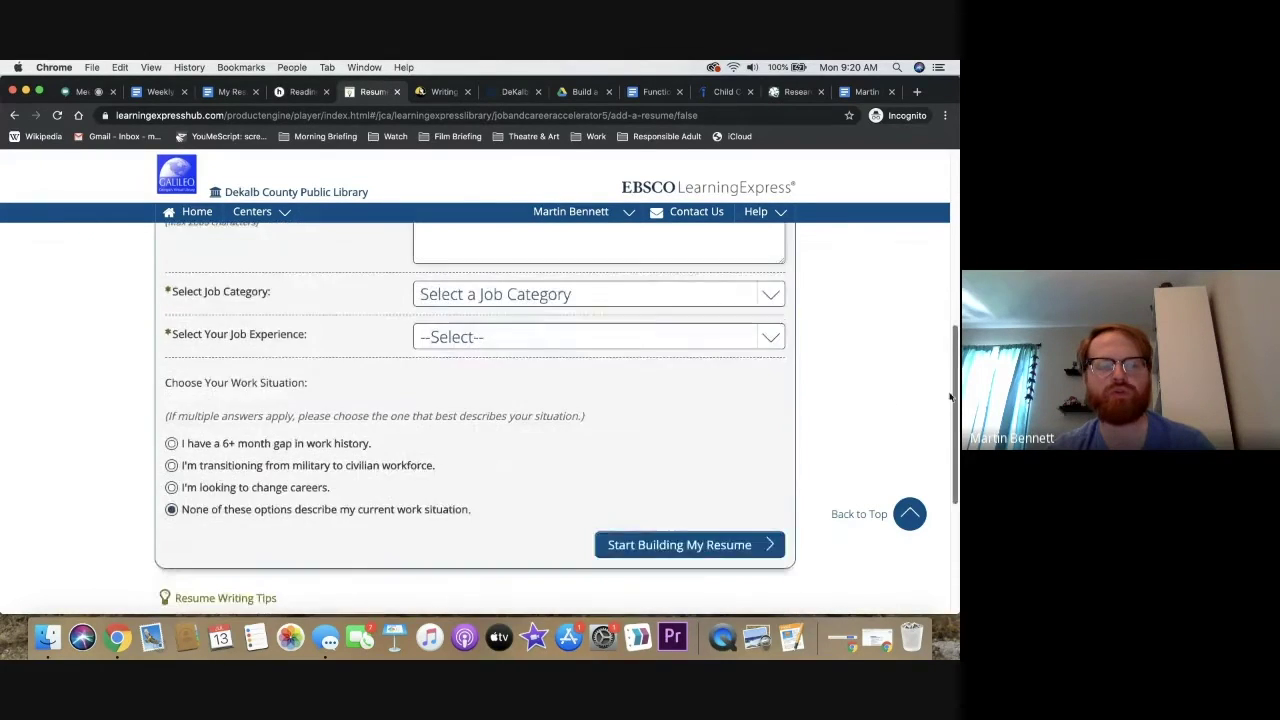
pyautogui.scroll(2, 954, 340)
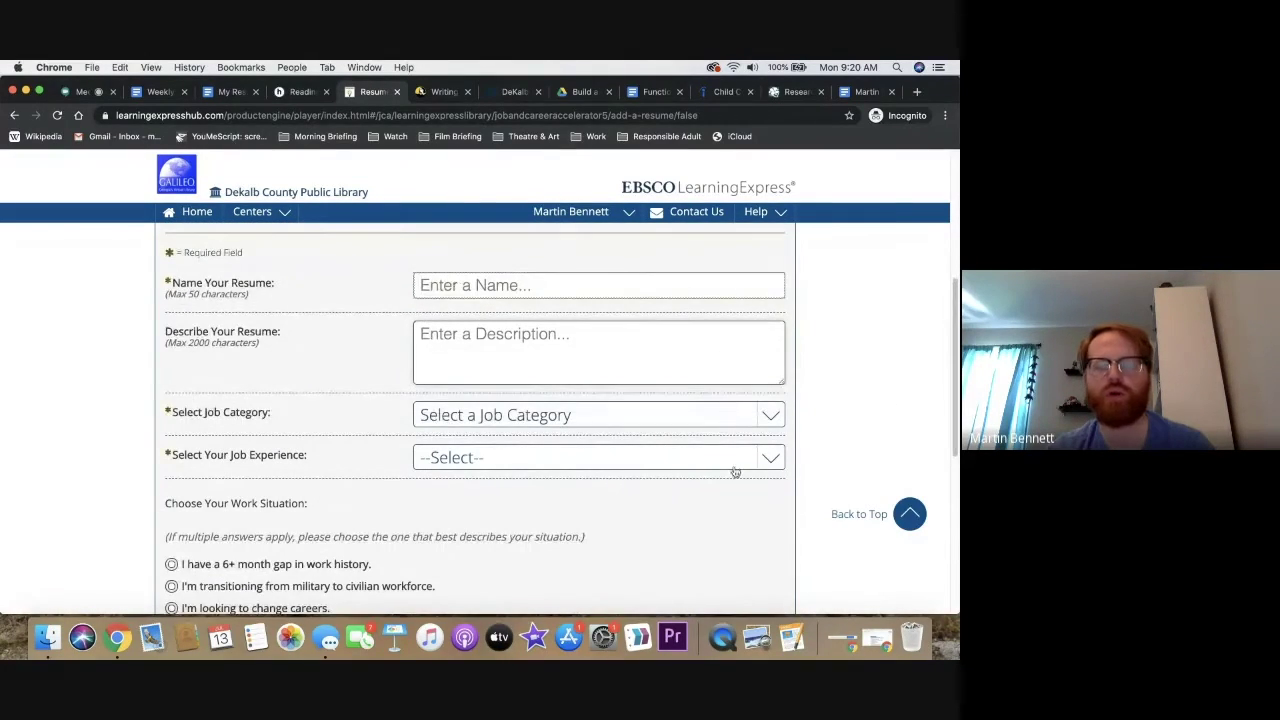
pyautogui.scroll(1, 954, 322)
pyautogui.moveTo(954, 322); pyautogui.dragTo(950, 374)
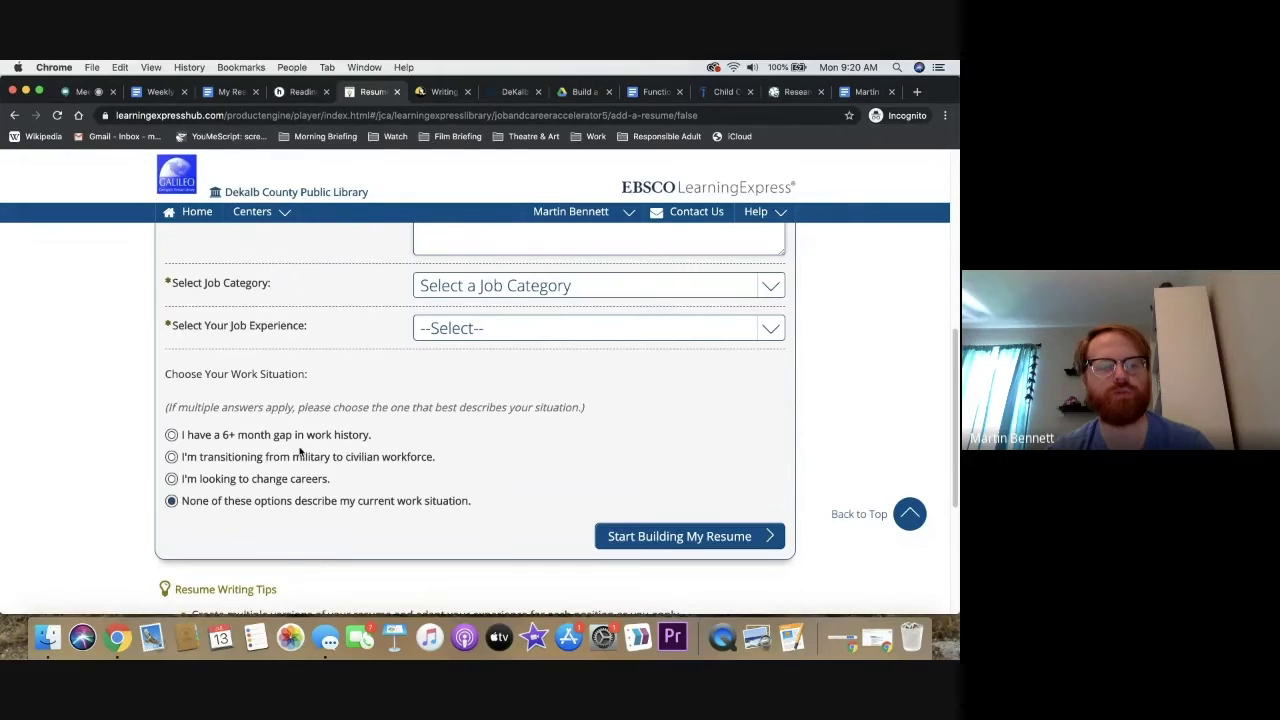
pyautogui.moveTo(955, 399); pyautogui.dragTo(955, 212)
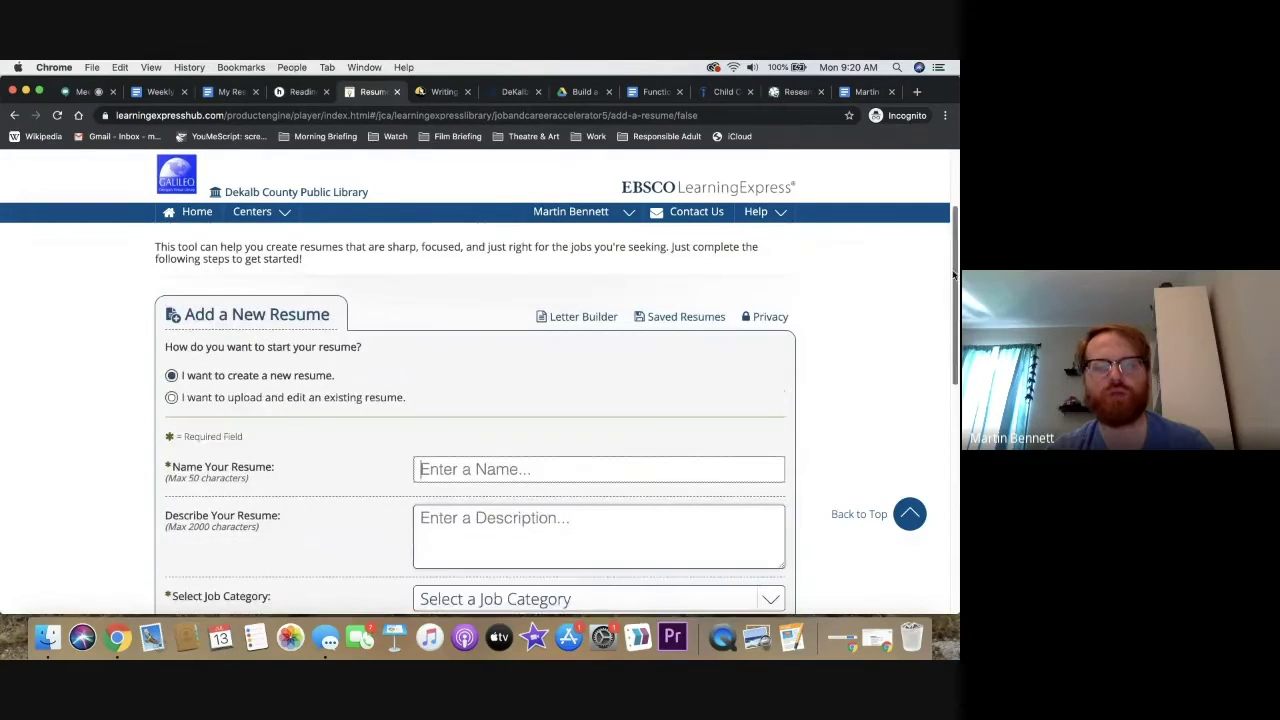
pyautogui.rightClick(600, 318)
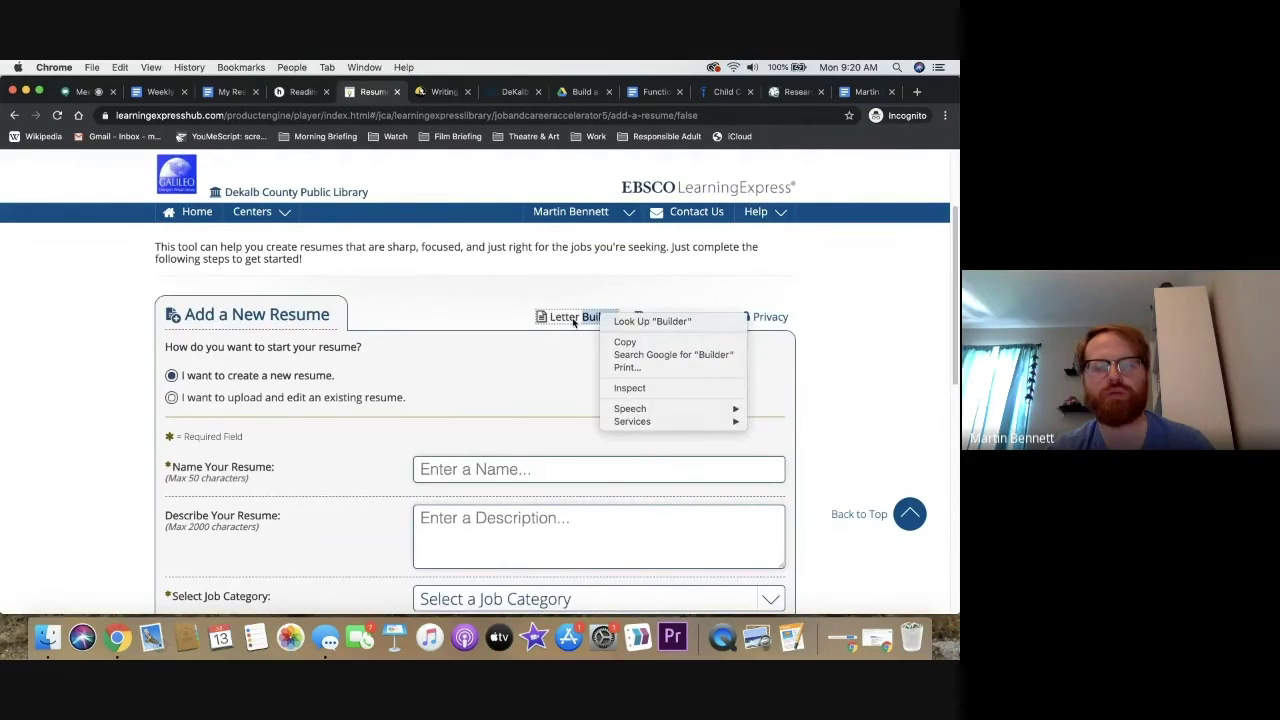
pyautogui.click(573, 318)
# Move to the Letter Builder and choose to create a new letter from scratch
pyautogui.click(553, 392)
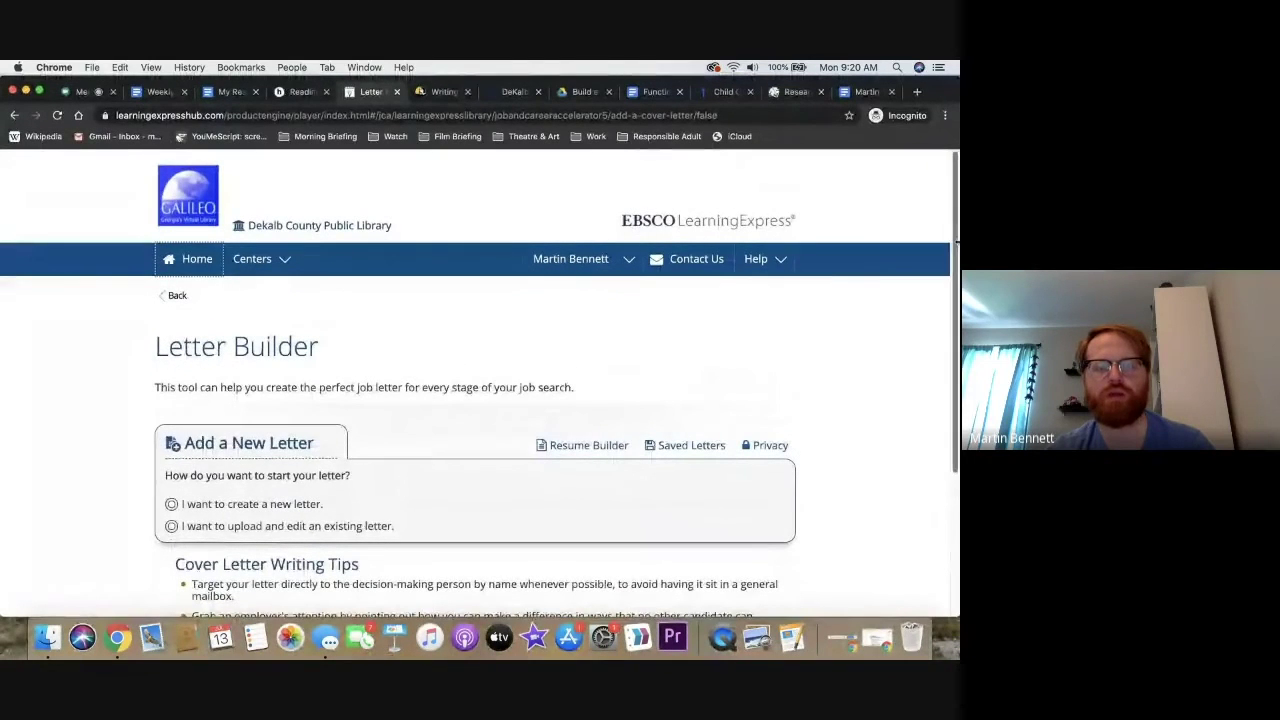
pyautogui.scroll(-2, 956, 240)
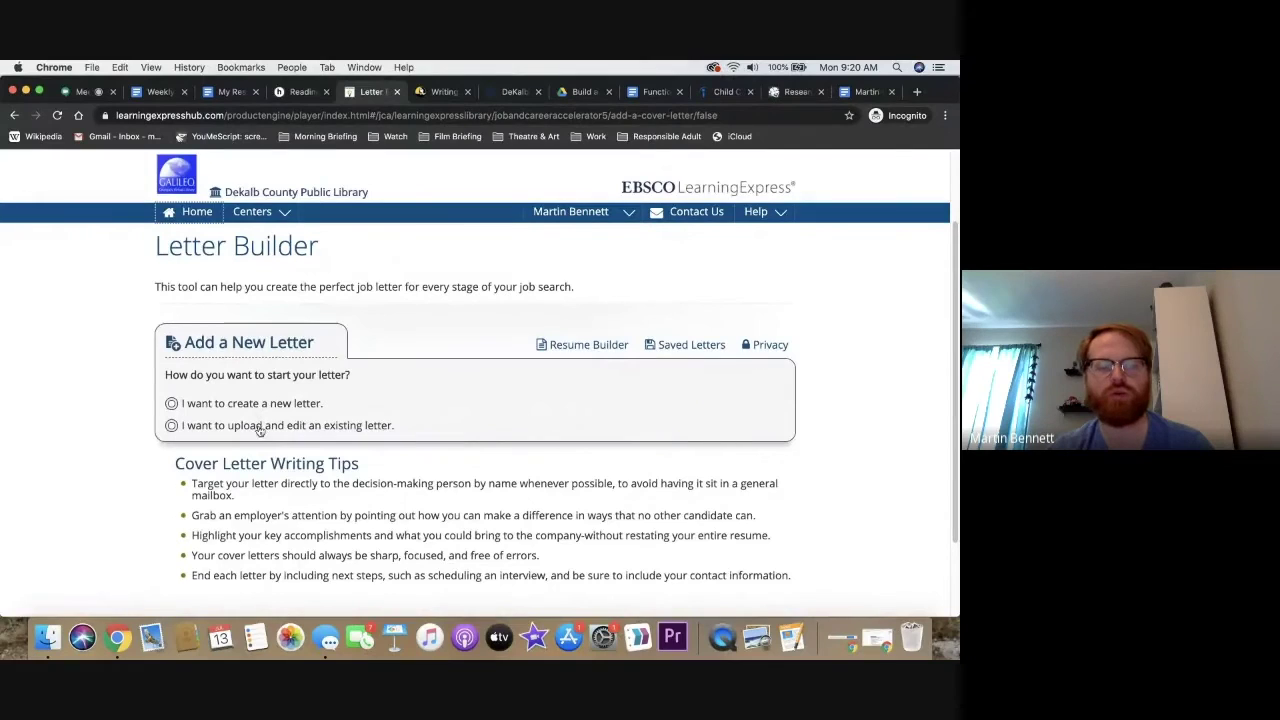
pyautogui.click(273, 403)
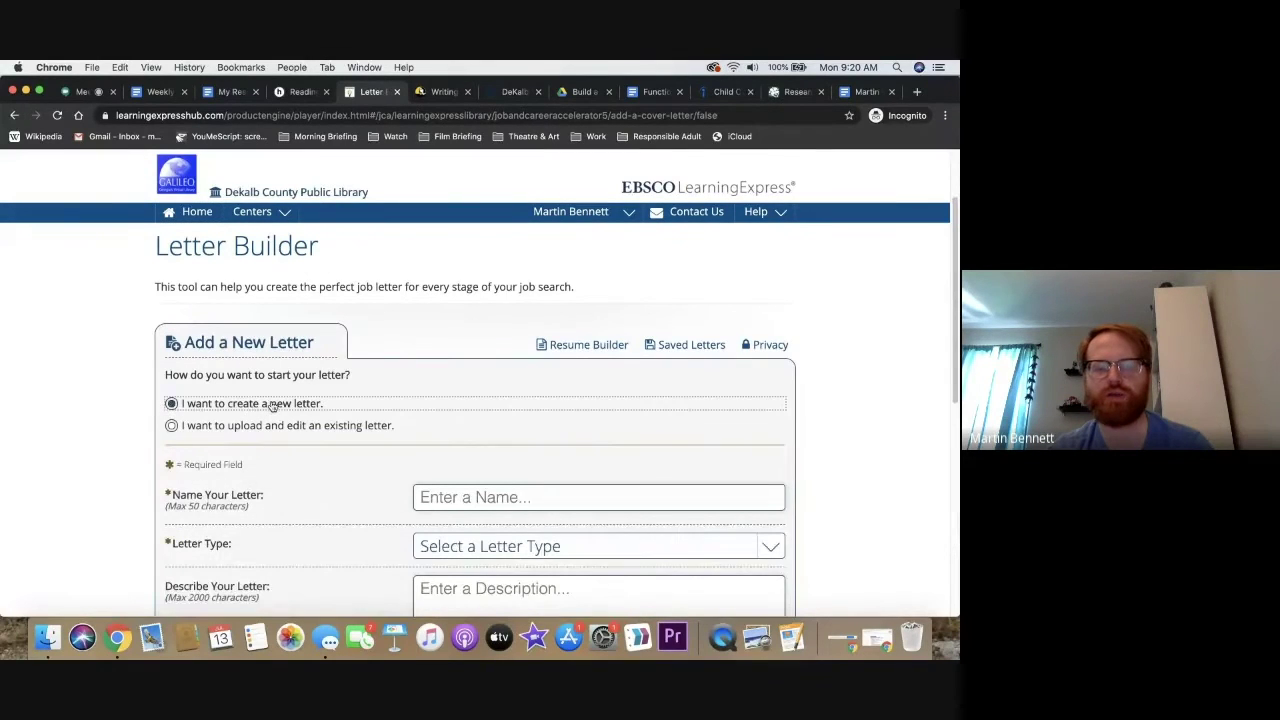
pyautogui.moveTo(951, 286); pyautogui.dragTo(950, 395)
pyautogui.click(702, 440)
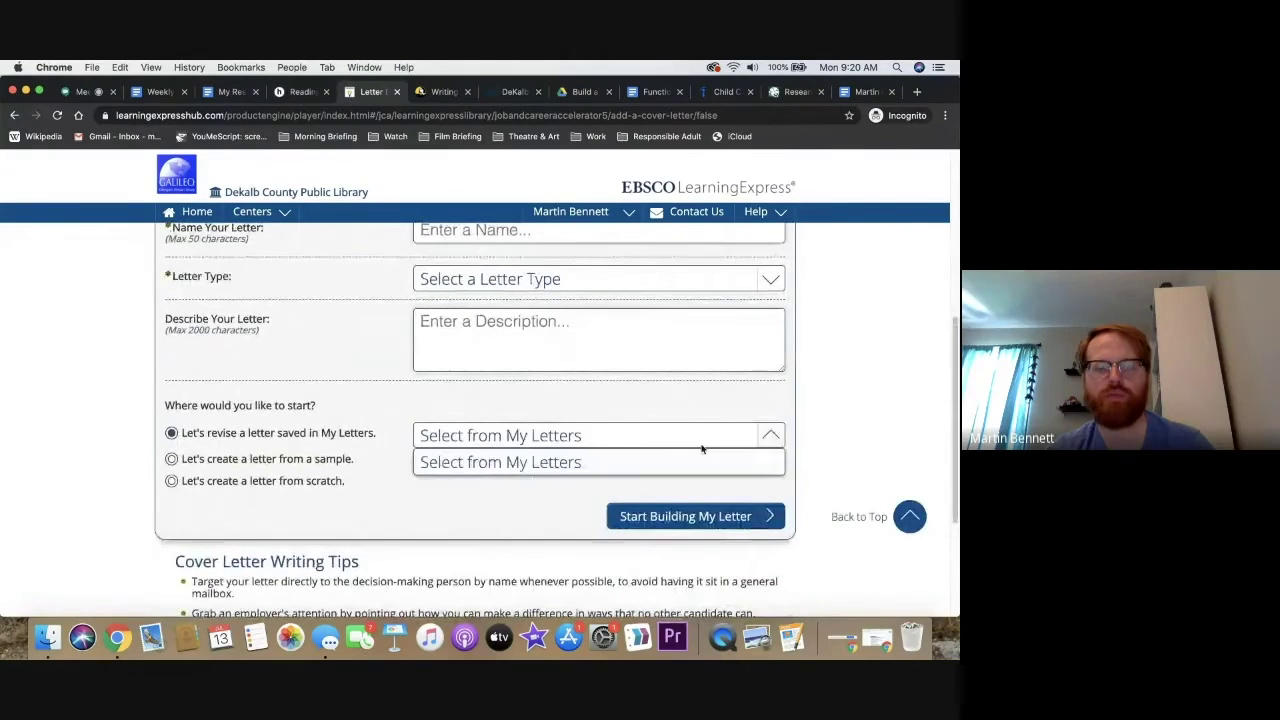
pyautogui.click(711, 410)
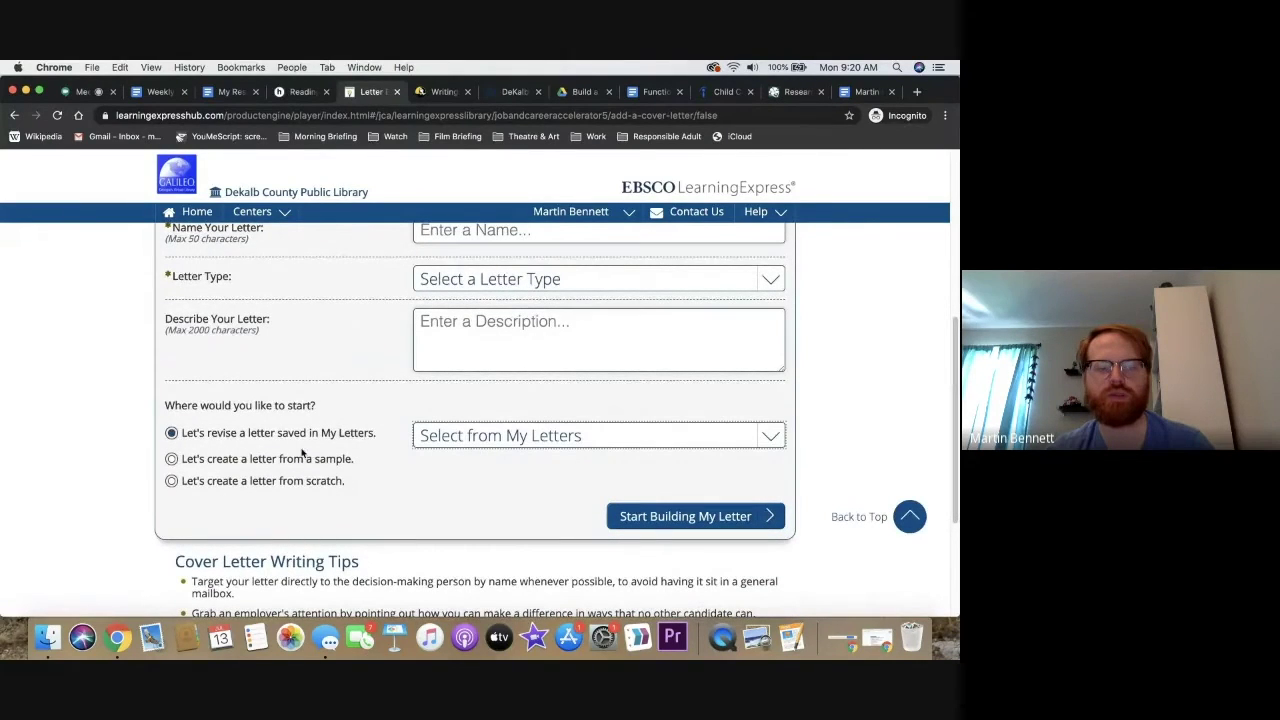
pyautogui.click(282, 481)
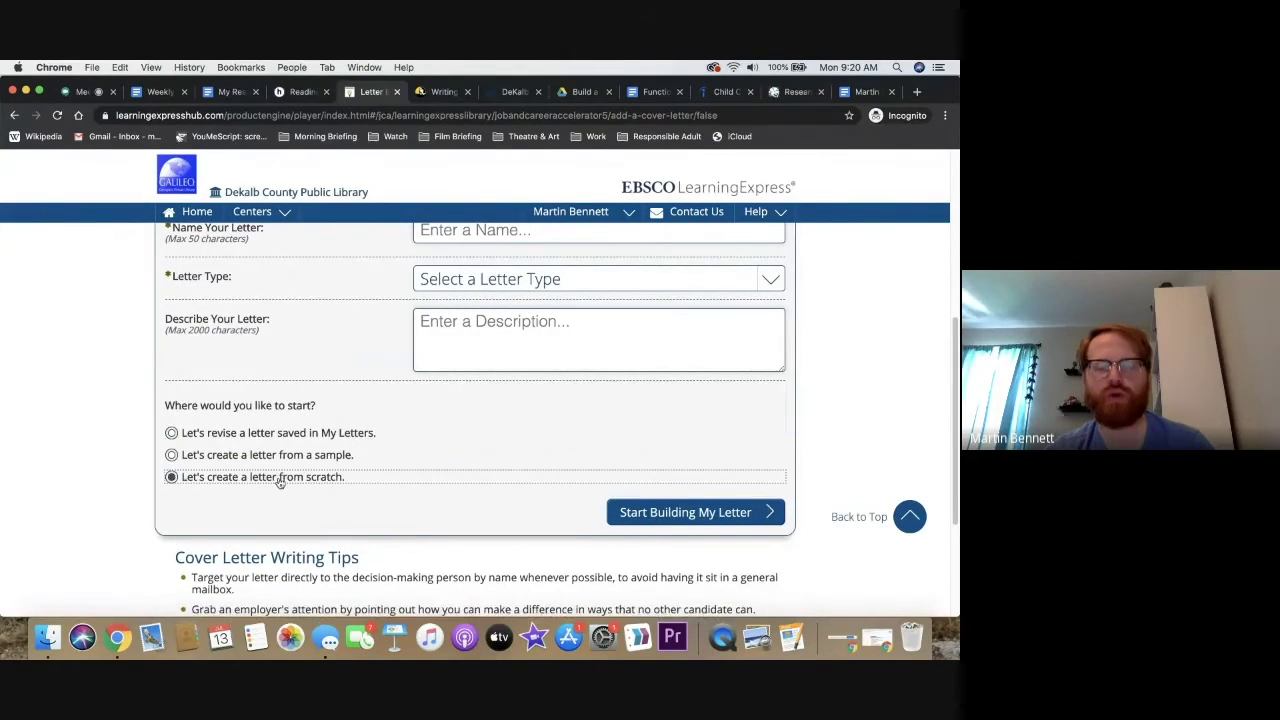
pyautogui.click(694, 515)
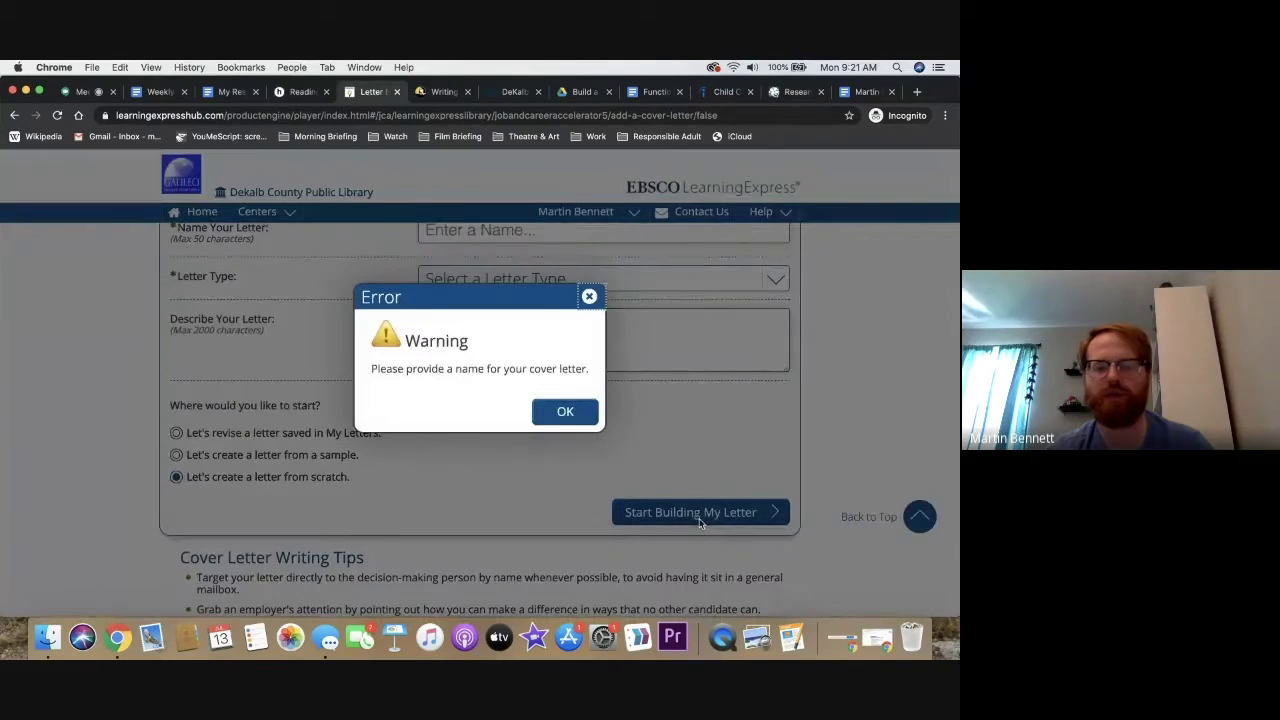
pyautogui.click(565, 411)
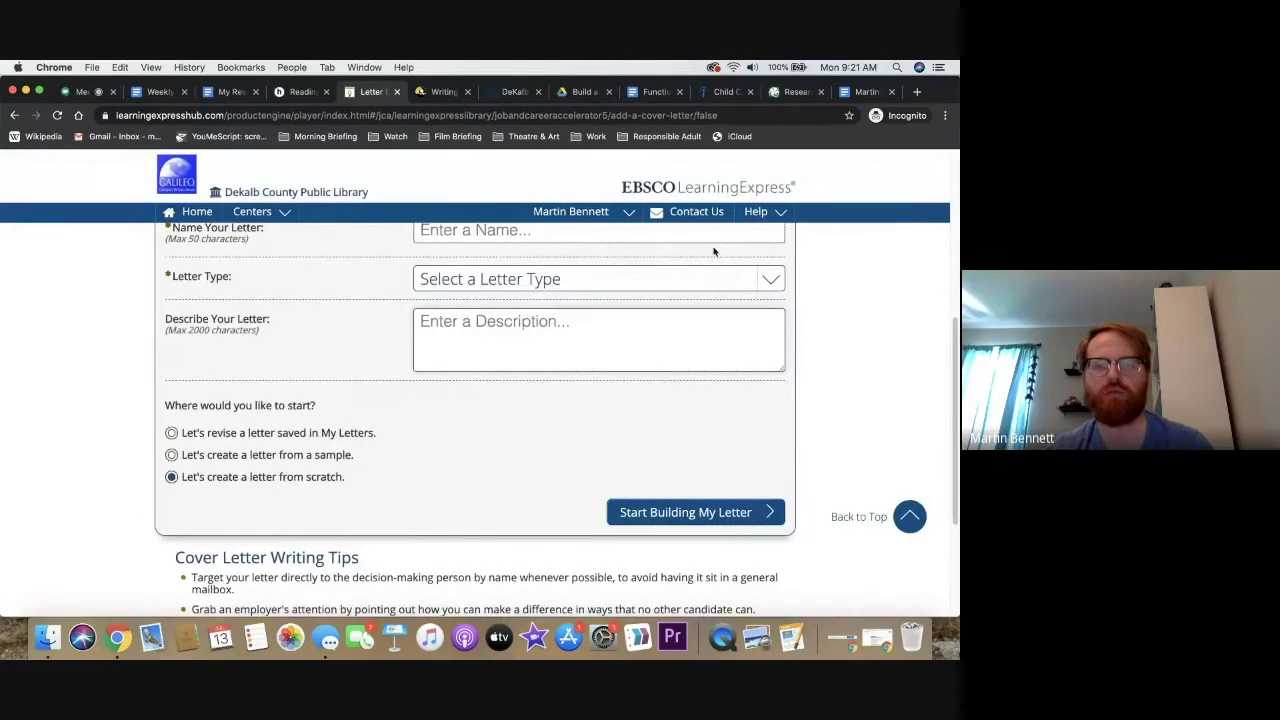
# Name the letter 'Cover Letter Child Care Job', set its type to Cover Letter, and start building
pyautogui.write('Cover Letter Child Care Job')
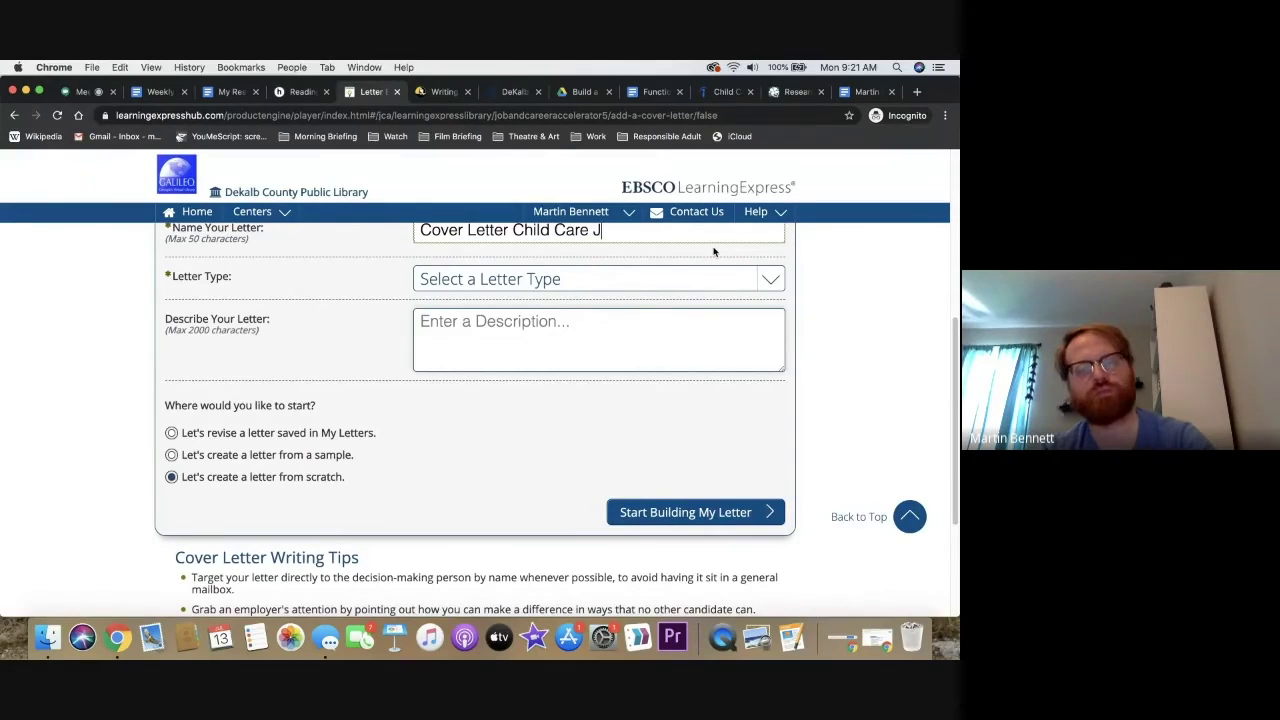
pyautogui.click(477, 288)
pyautogui.click(481, 306)
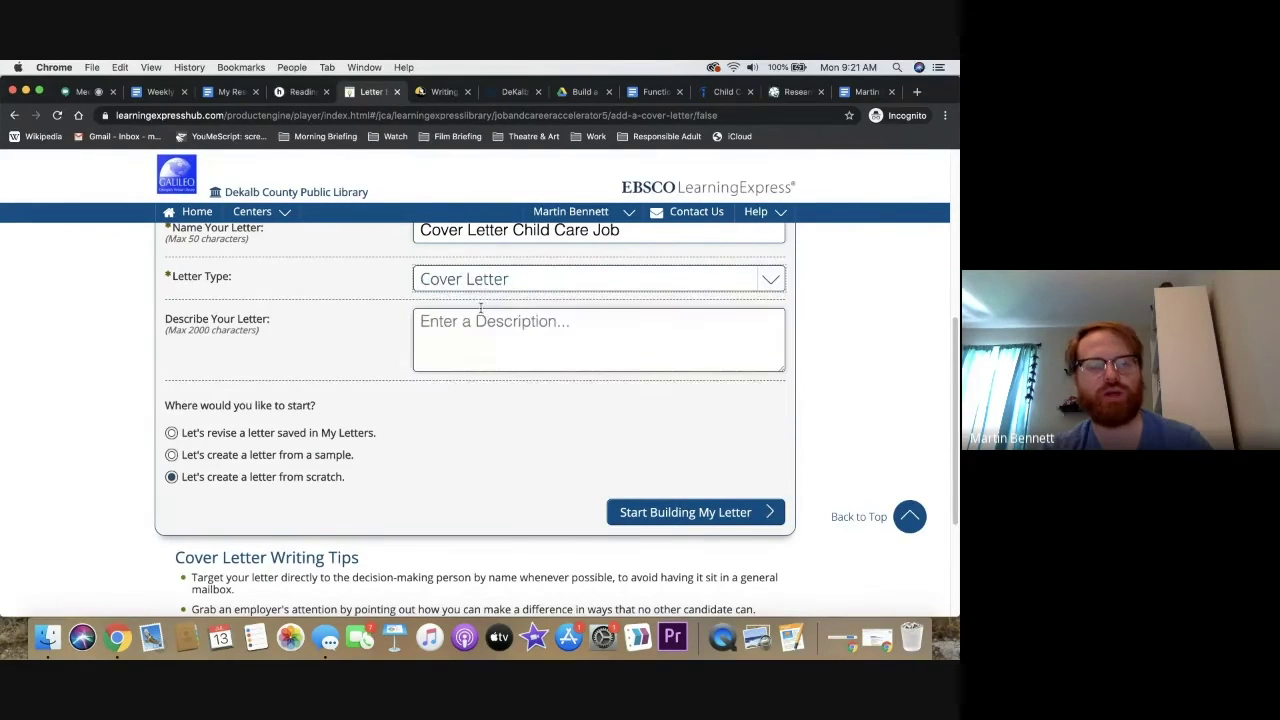
pyautogui.click(480, 360)
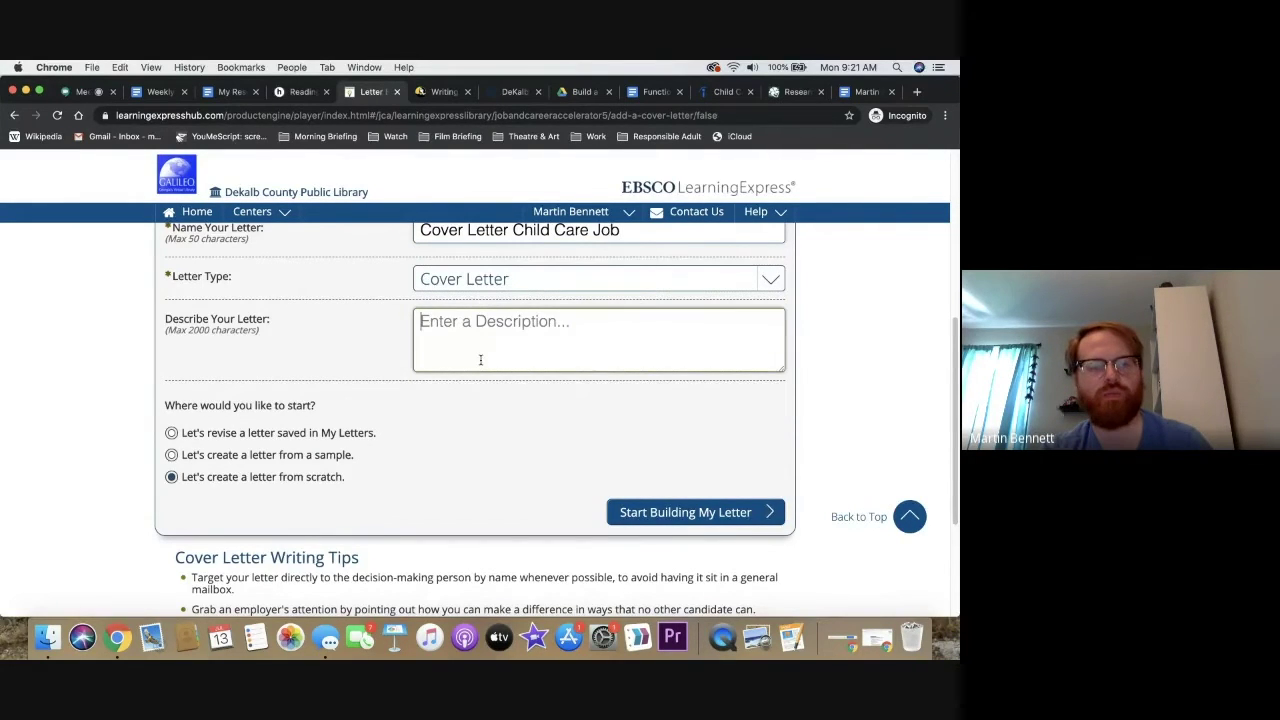
pyautogui.click(650, 520)
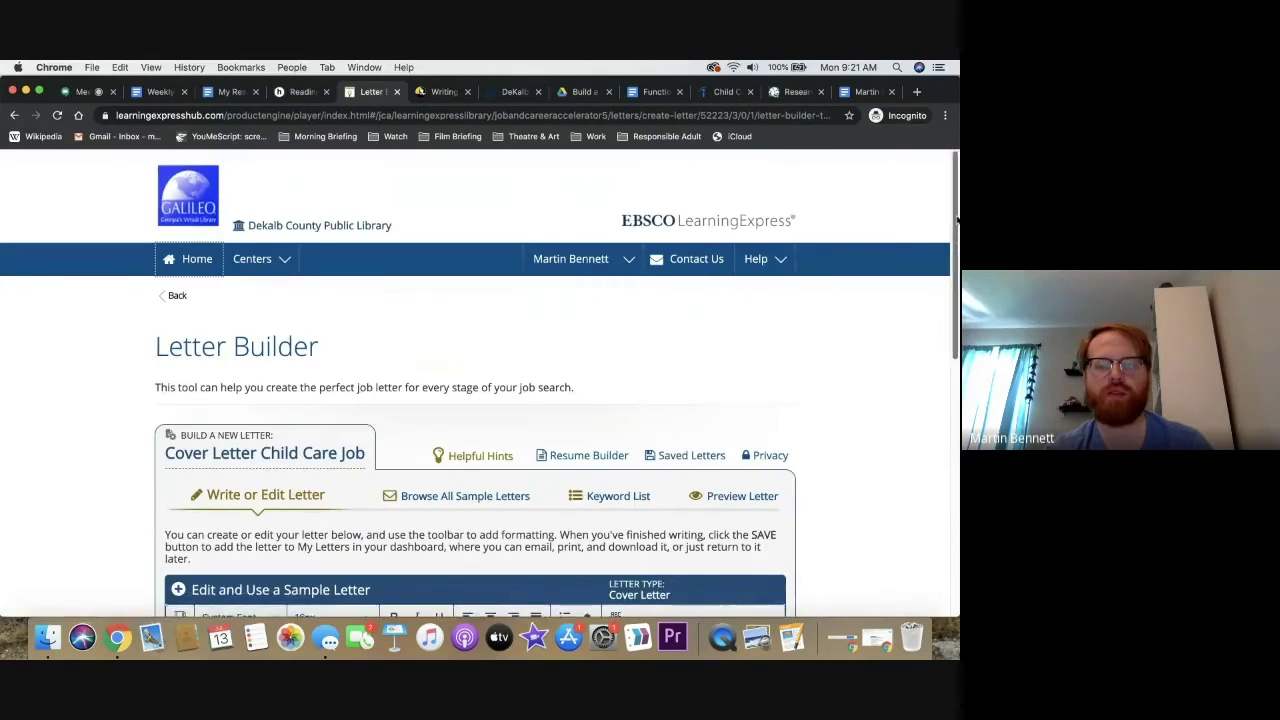
# Scroll to the empty letter editor and place the cursor in its blank writing area
pyautogui.scroll(-5, 957, 322)
pyautogui.scroll(-3, 957, 322)
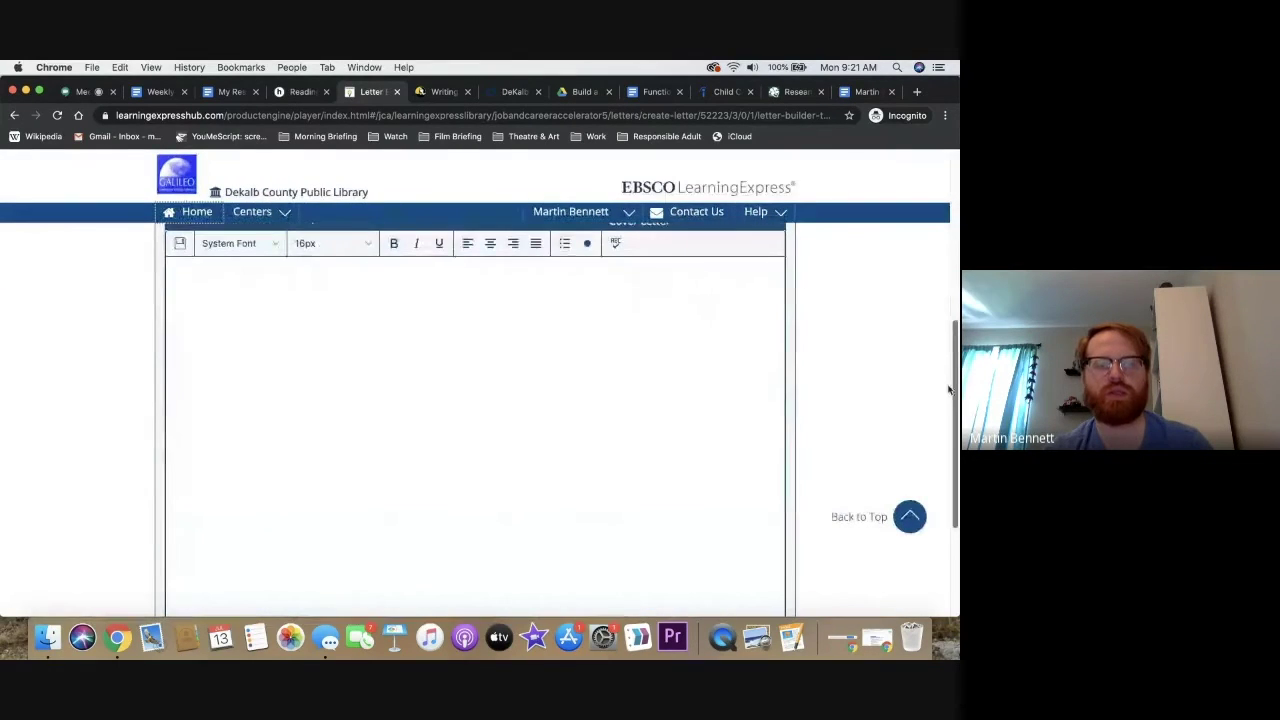
pyautogui.click(558, 280)
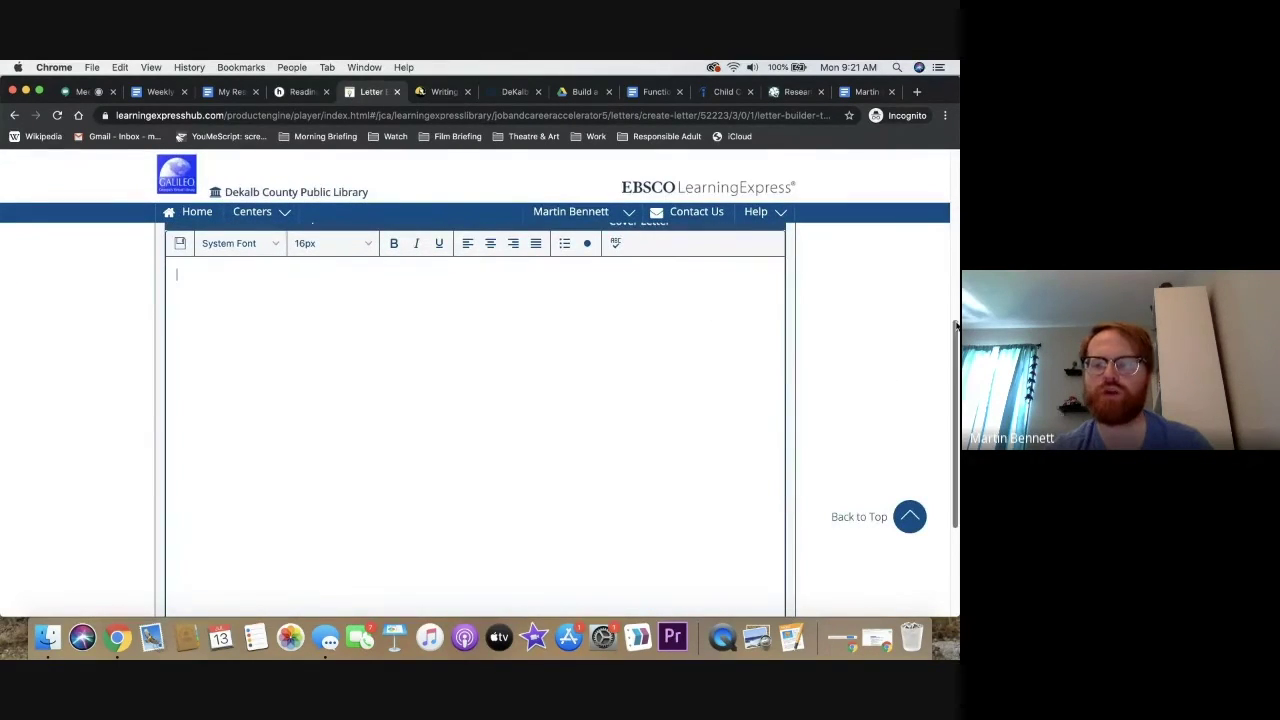
pyautogui.scroll(-1, 957, 310)
pyautogui.scroll(3, 957, 300)
pyautogui.scroll(2, 957, 290)
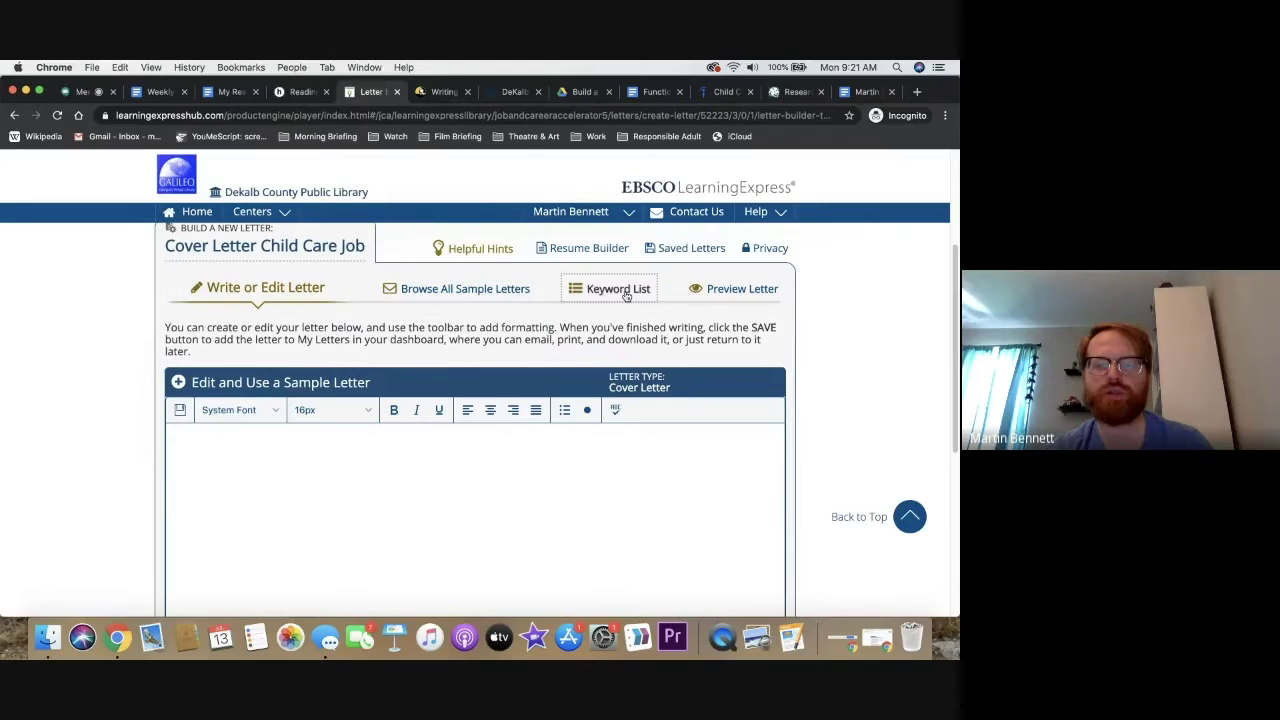
# Show the Action Words keyword list, expand then collapse Teaching Skills, and collapse Creative Skills
pyautogui.click(626, 294)
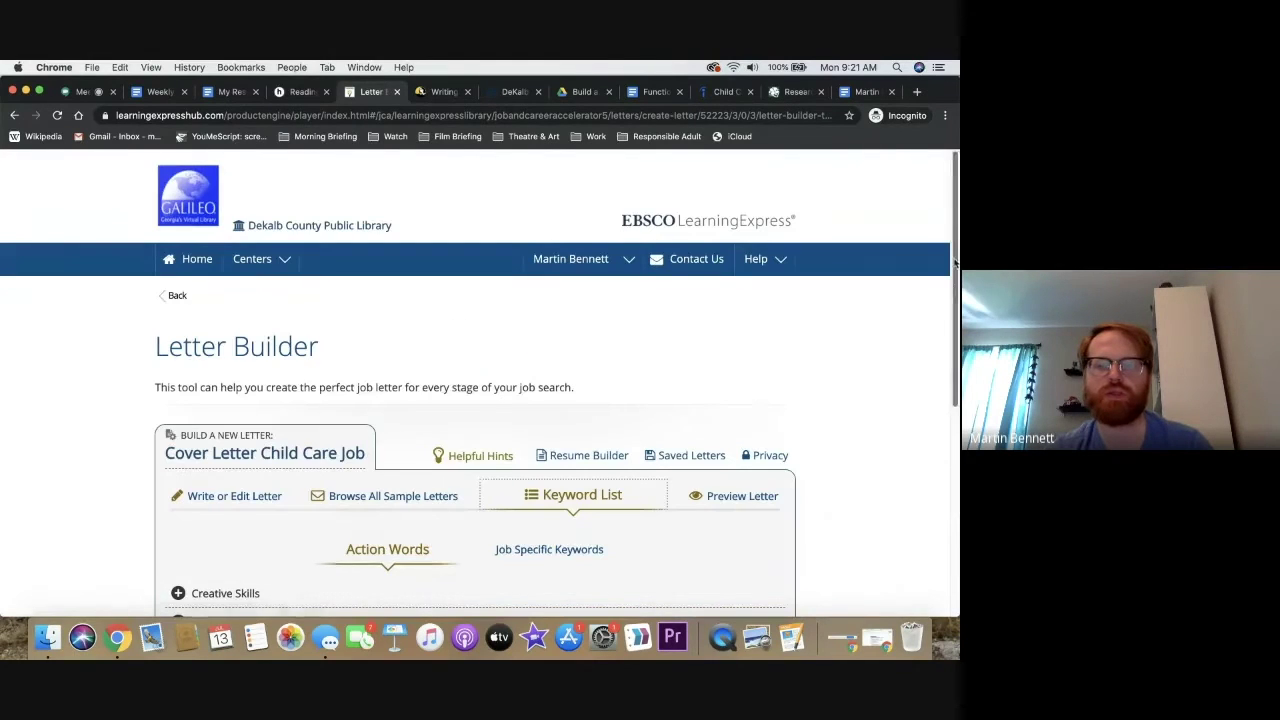
pyautogui.moveTo(955, 262); pyautogui.dragTo(957, 415)
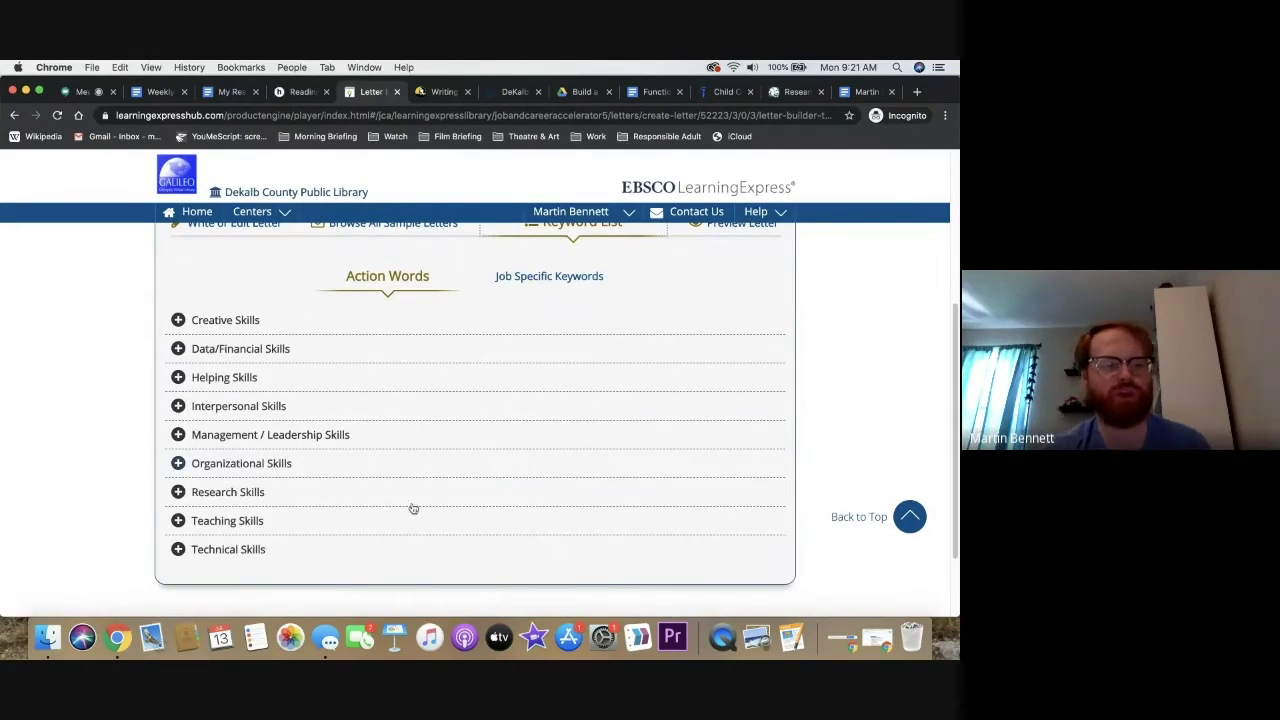
pyautogui.click(178, 521)
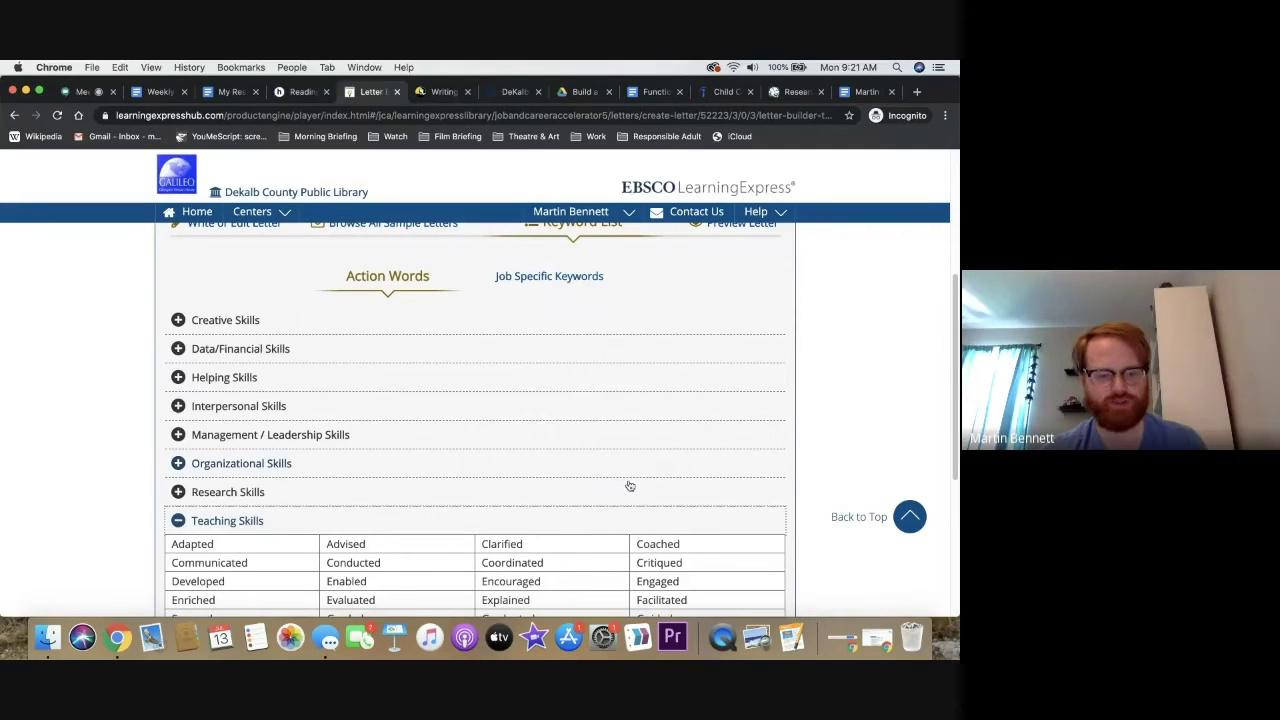
pyautogui.moveTo(957, 366); pyautogui.dragTo(955, 437)
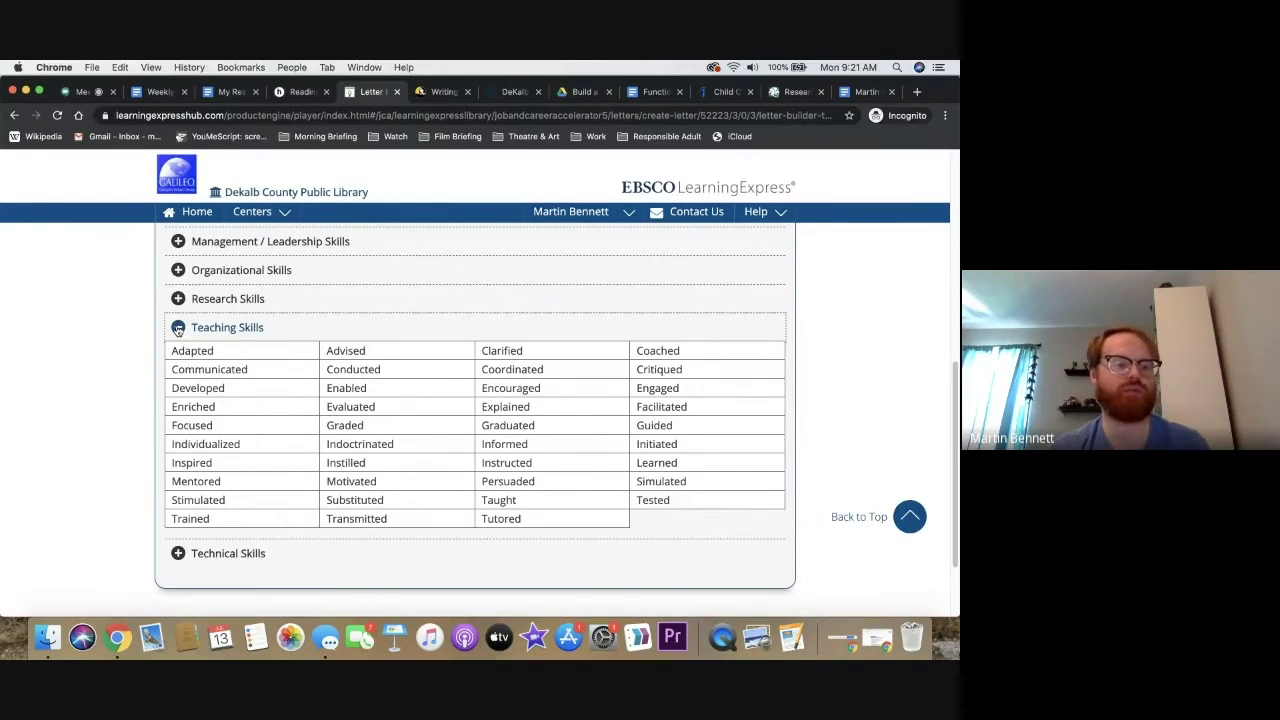
pyautogui.click(178, 327)
pyautogui.scroll(10, 711, 409)
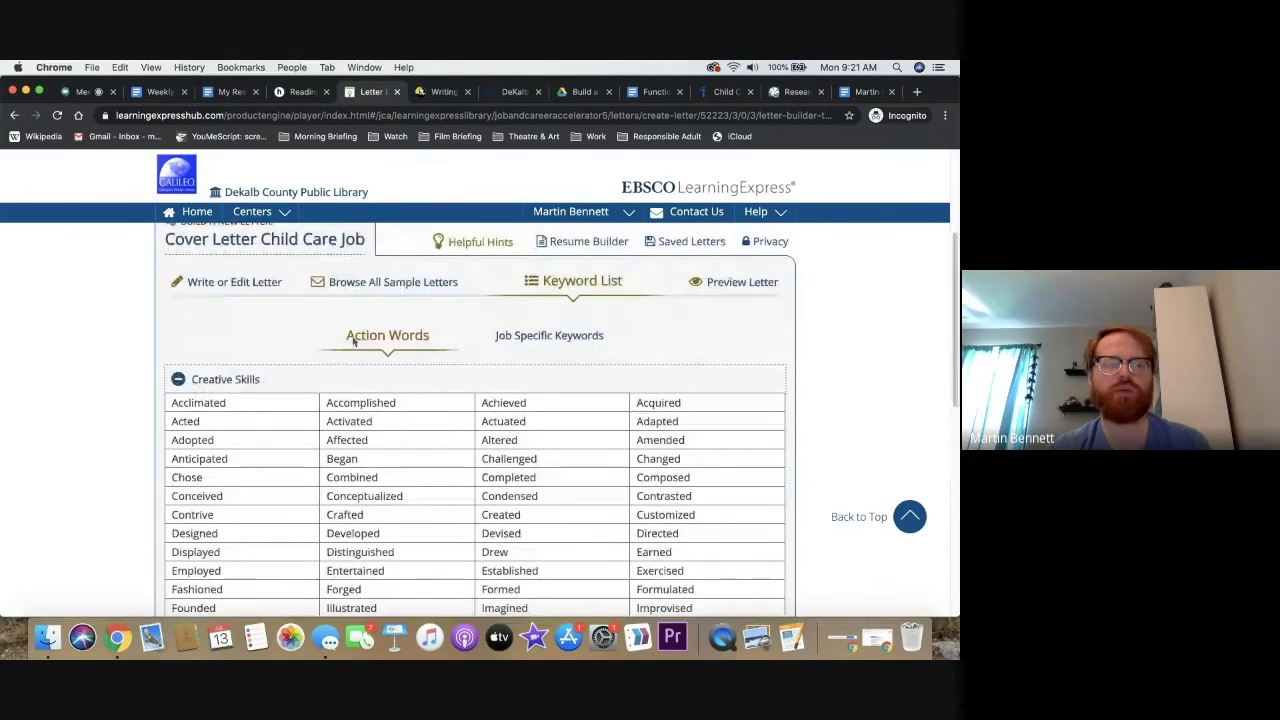
pyautogui.click(182, 380)
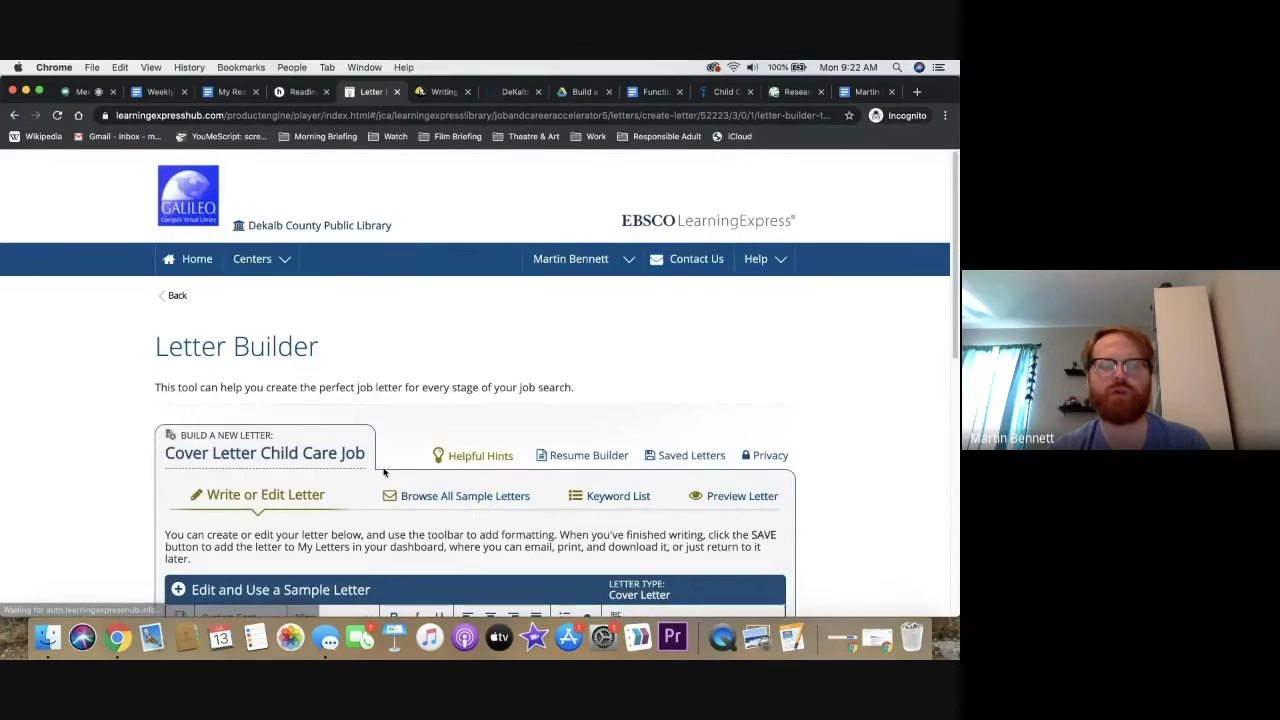
# Show the Browse All Sample Letters tab filtered to Cover Letter samples
pyautogui.moveTo(953, 217); pyautogui.dragTo(952, 357)
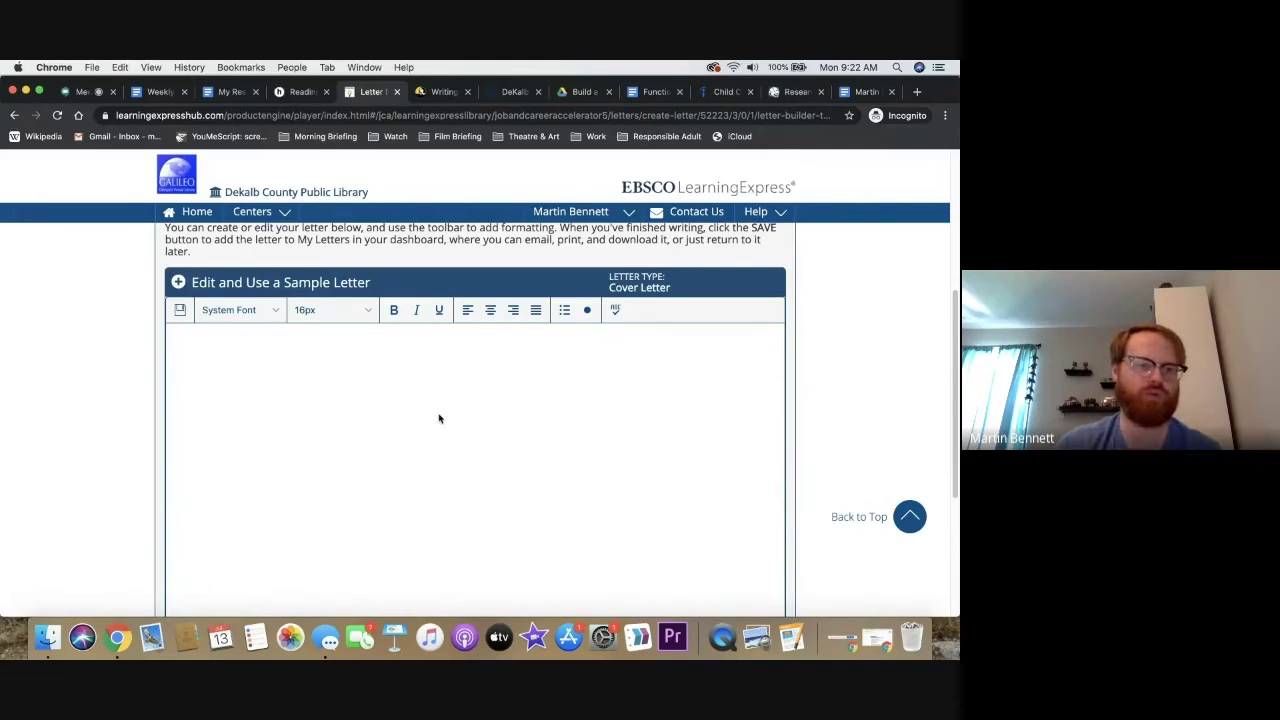
pyautogui.moveTo(957, 318); pyautogui.dragTo(957, 262)
pyautogui.click(489, 308)
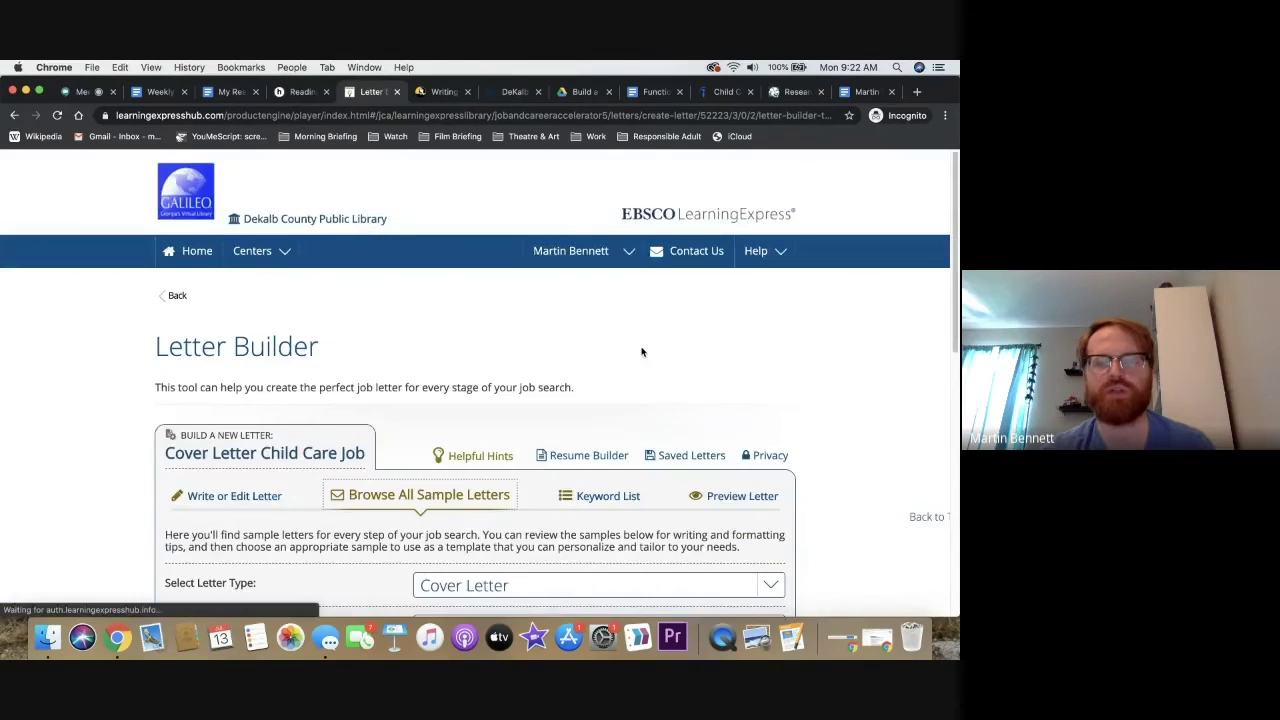
# Browse the sample letters and read why Example 1, Mid-Level Job Seeker is strong
pyautogui.scroll(-5, 642, 351)
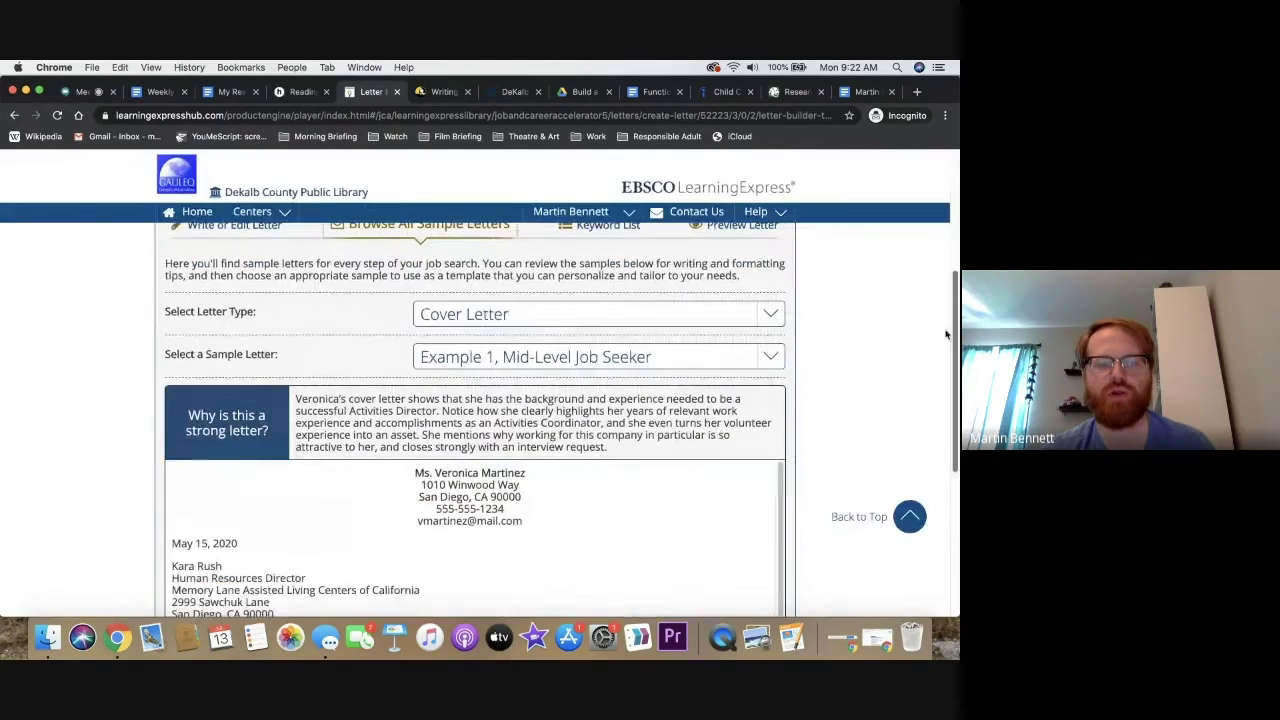
pyautogui.click(762, 358)
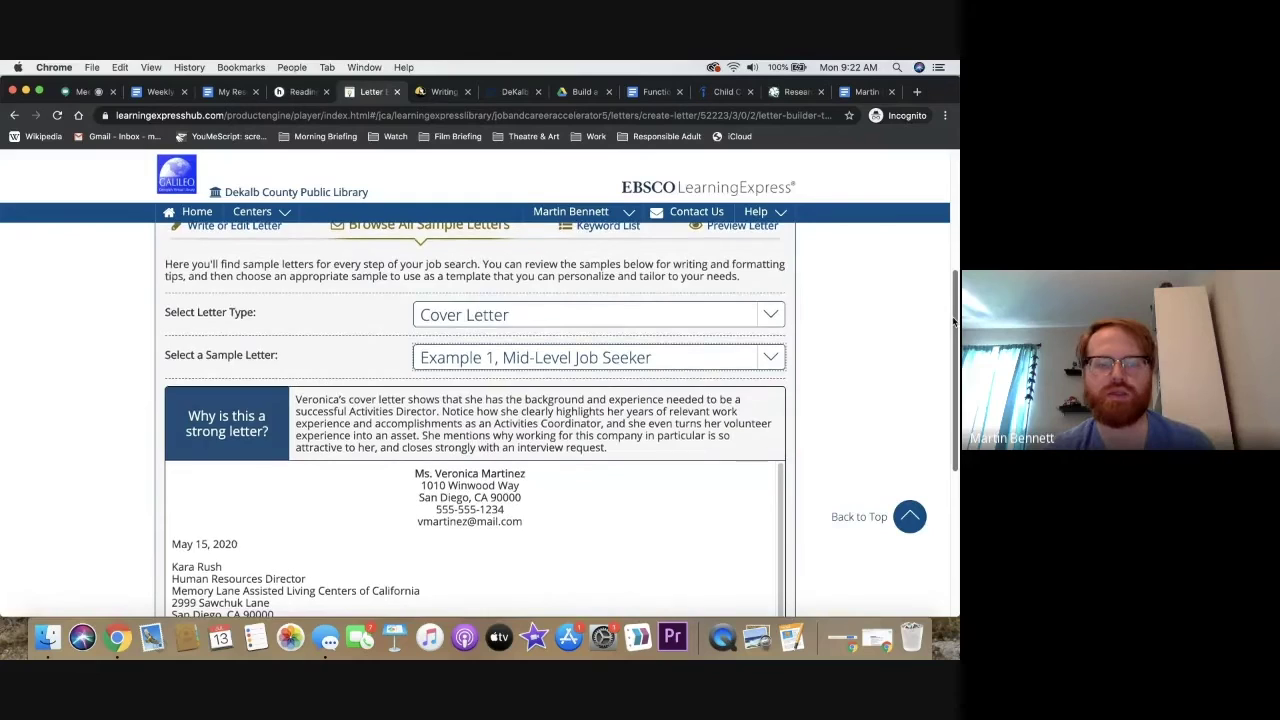
pyautogui.scroll(-3, 949, 388)
pyautogui.scroll(1, 951, 376)
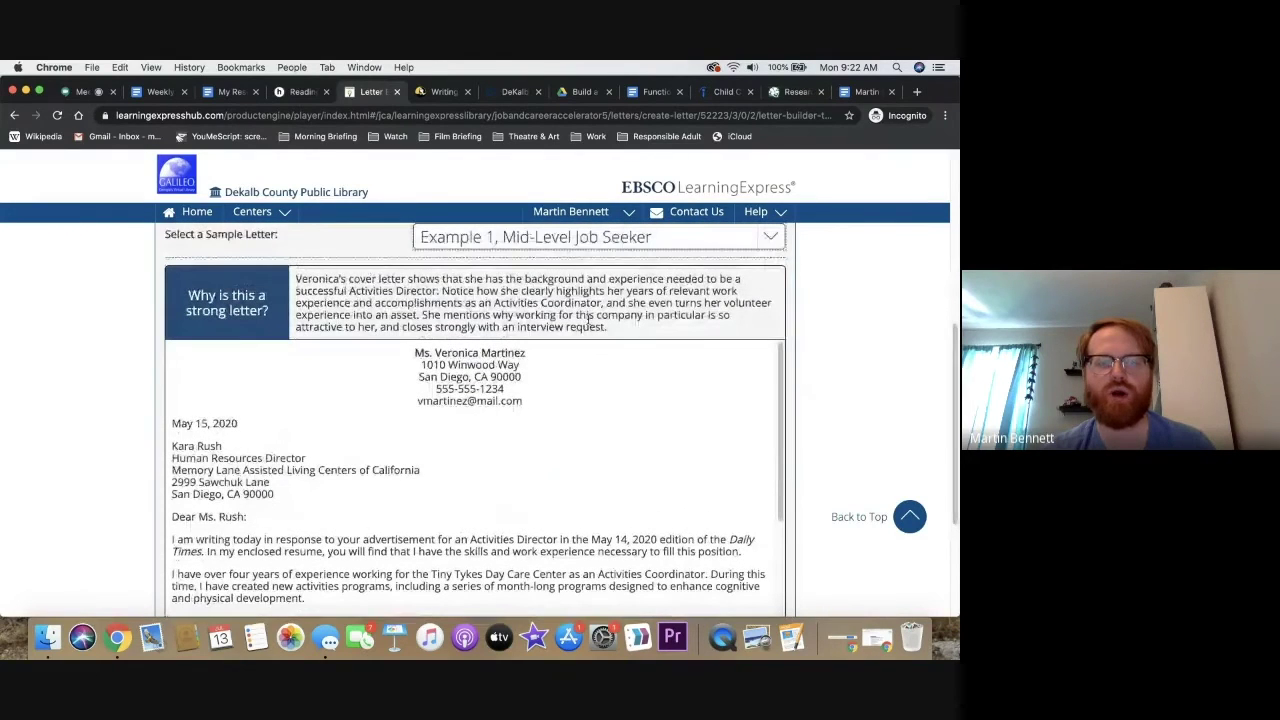
pyautogui.tripleClick(587, 318)
pyautogui.click(587, 318)
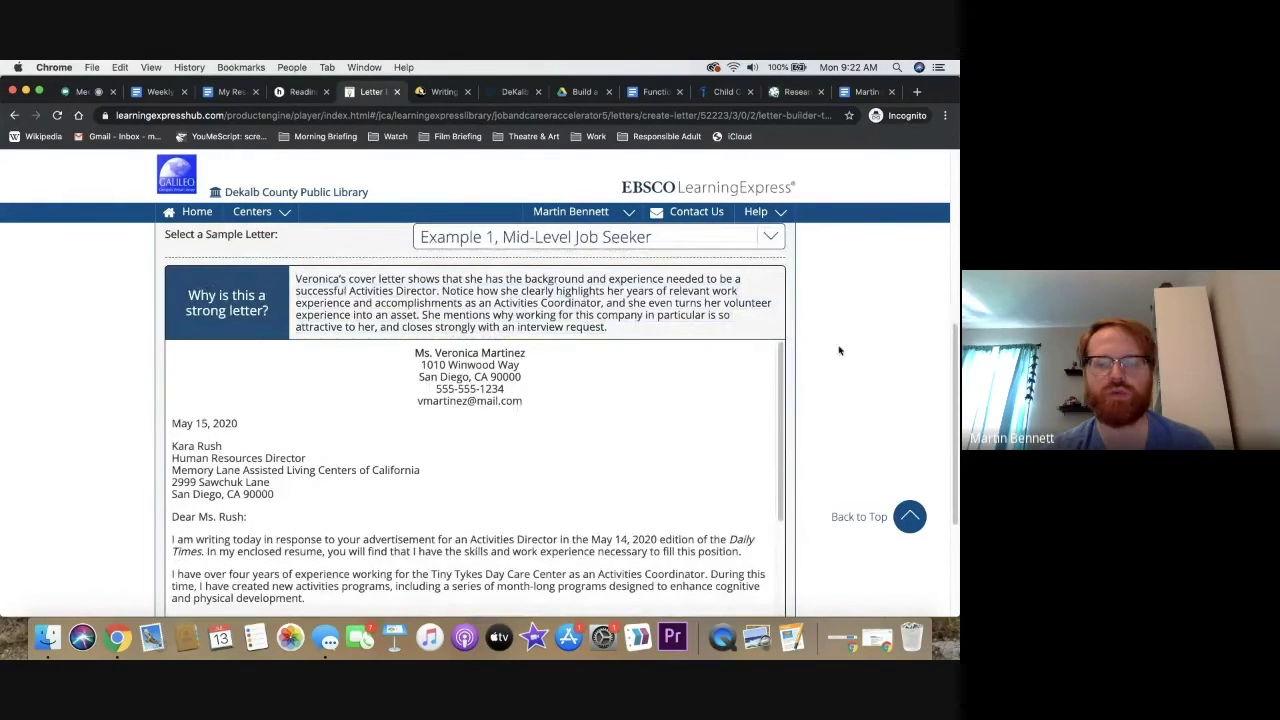
pyautogui.scroll(-3, 951, 344)
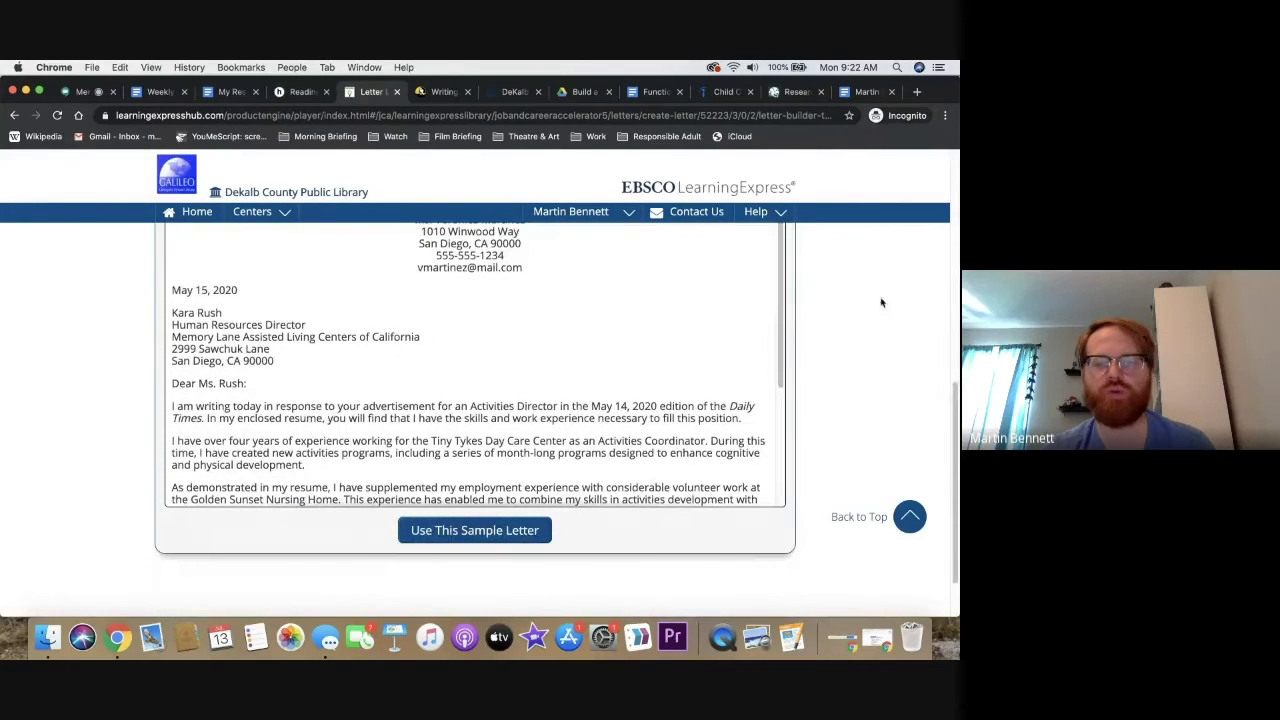
pyautogui.scroll(1, 955, 385)
pyautogui.scroll(2, 955, 385)
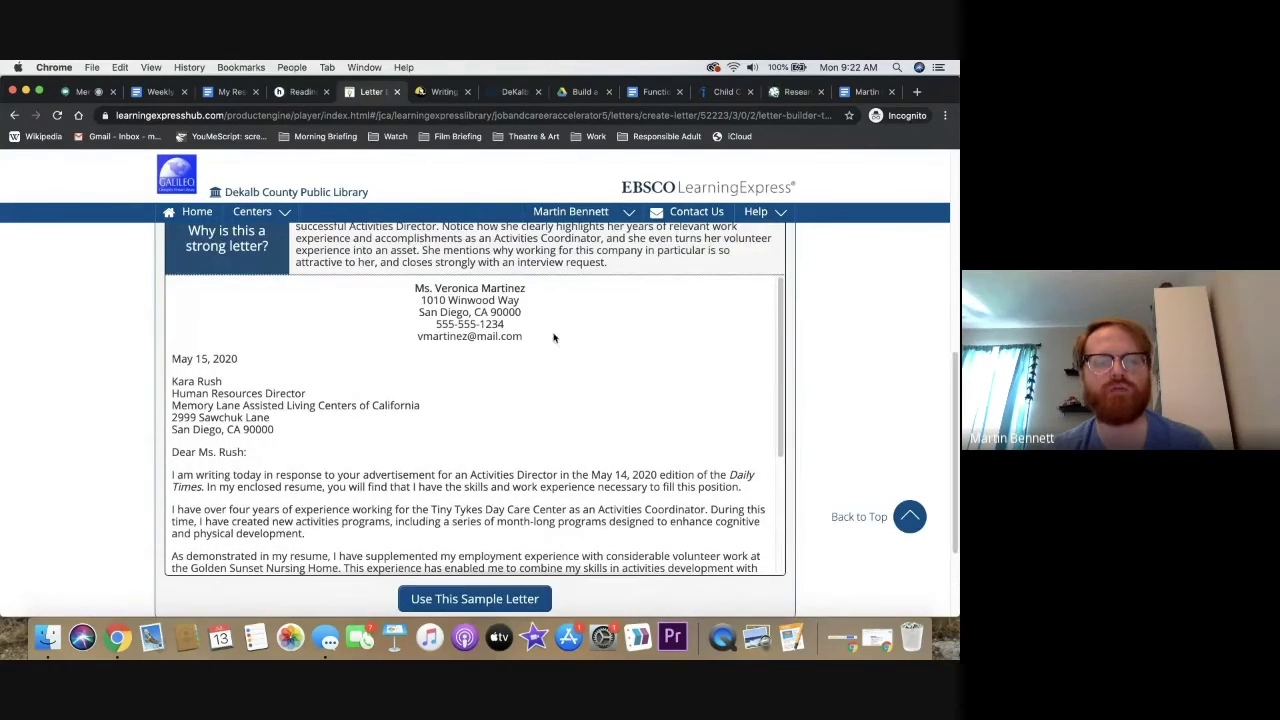
# Load the Example 1 sample into the editor, confirming the replacement warning
pyautogui.click(508, 603)
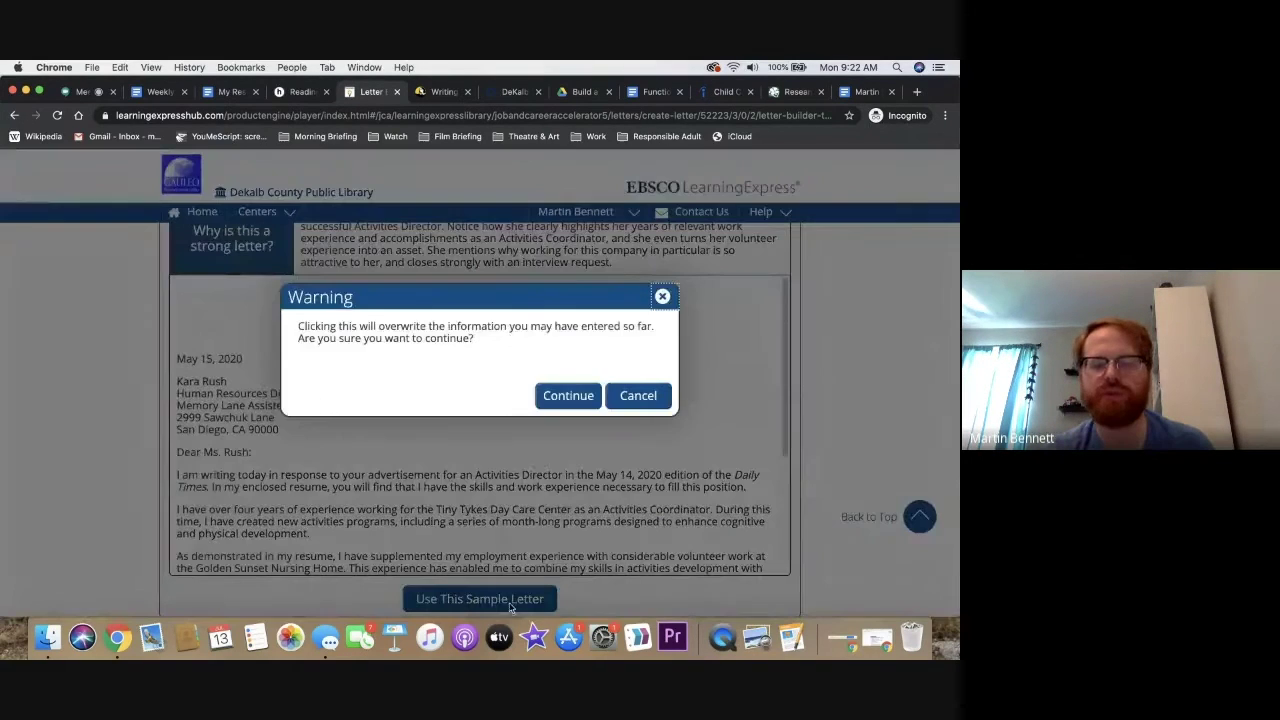
pyautogui.click(599, 400)
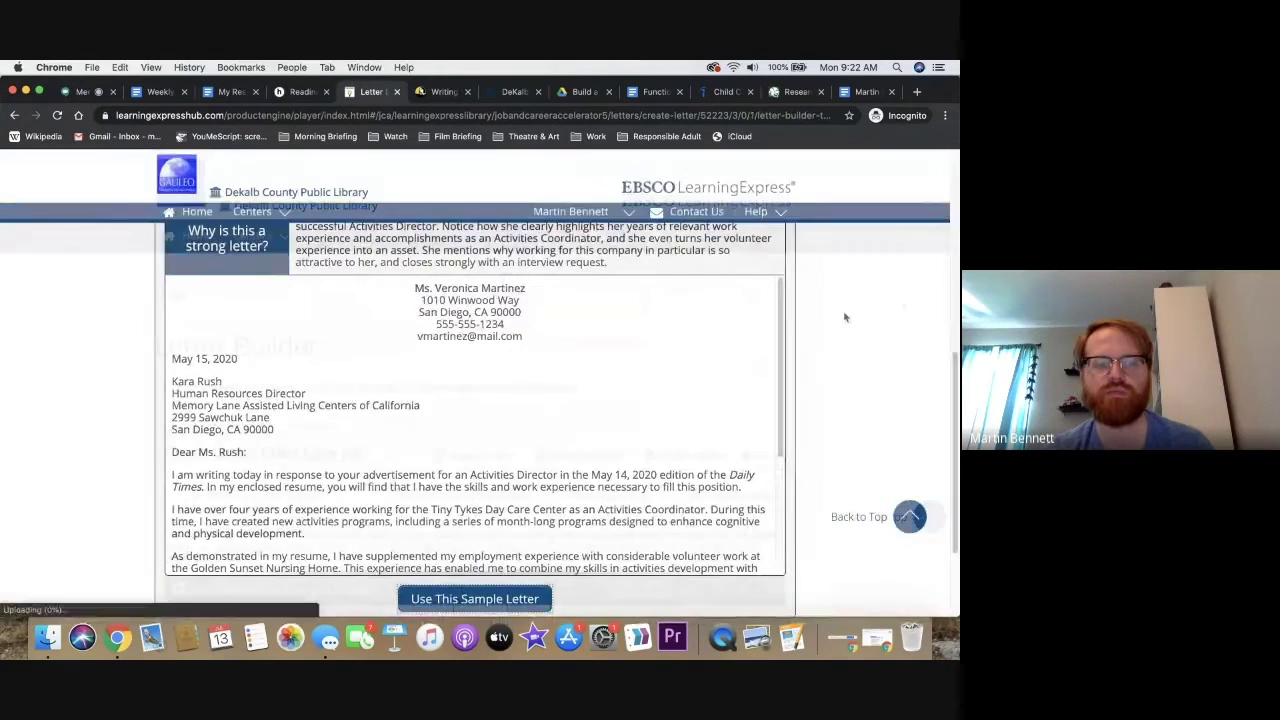
pyautogui.scroll(-5, 955, 240)
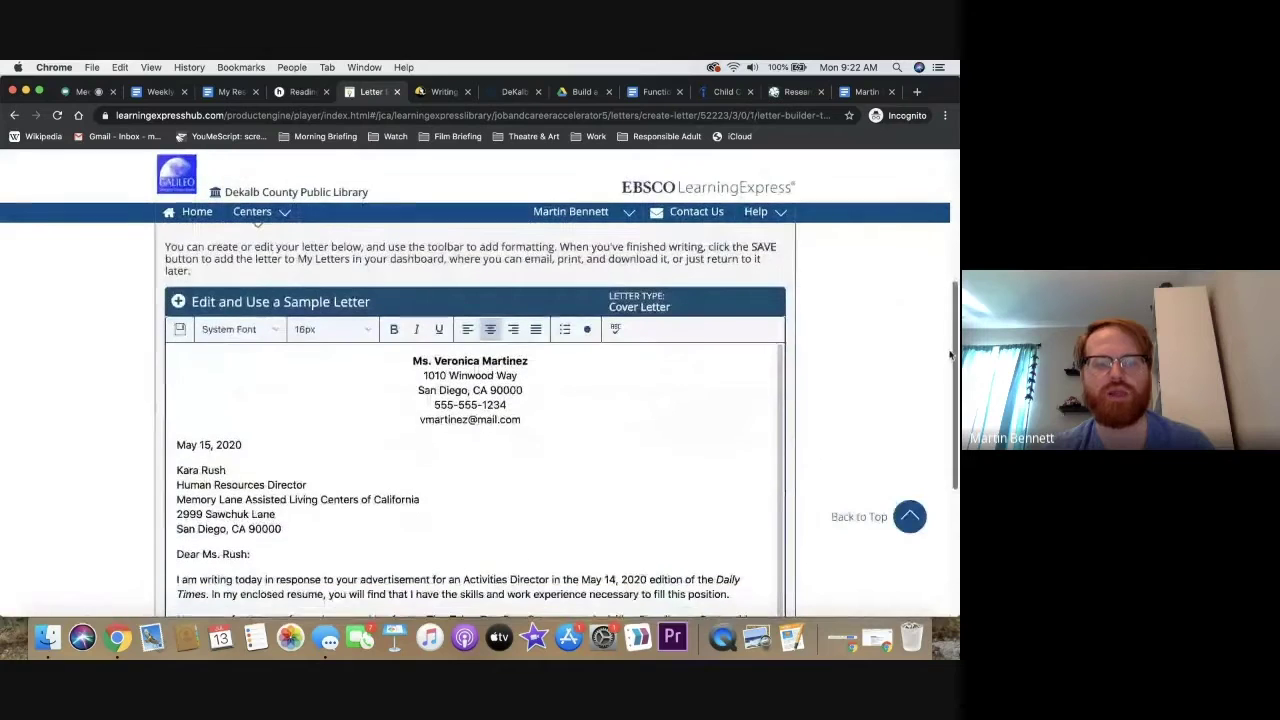
# Replace the sample's sender name line with the writer's full name
pyautogui.moveTo(480, 361); pyautogui.dragTo(440, 362)
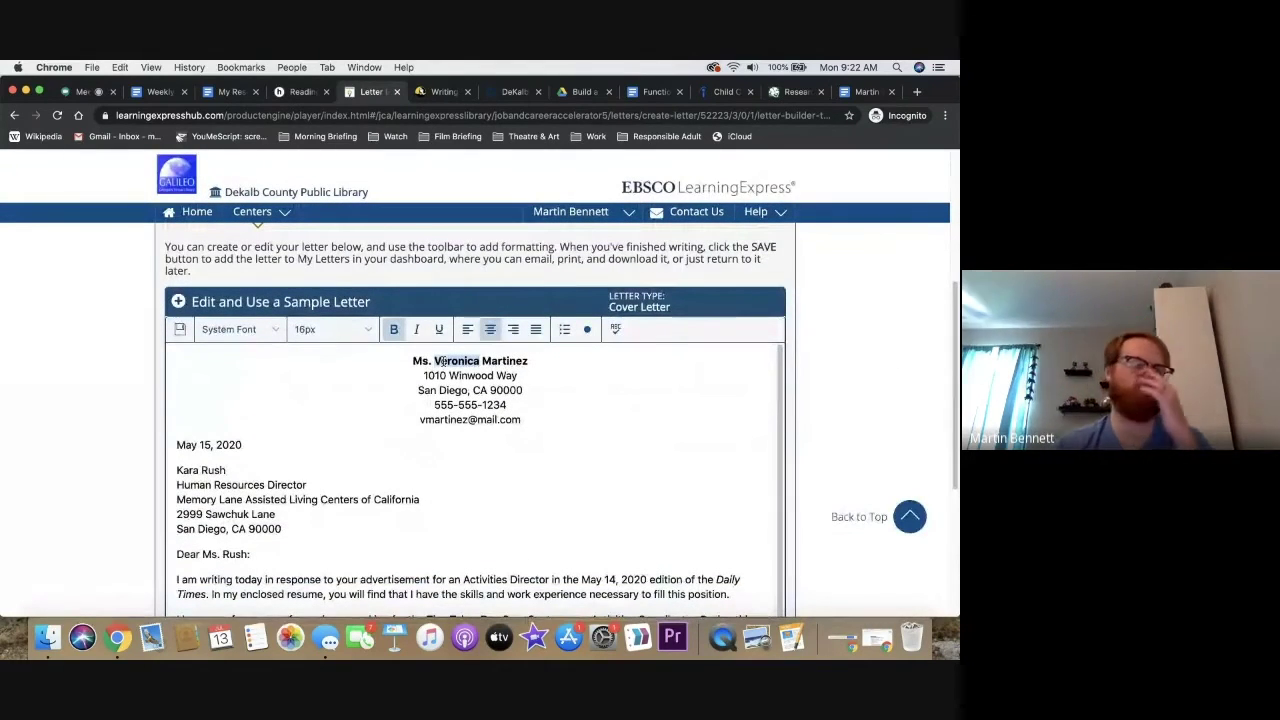
pyautogui.tripleClick(443, 361)
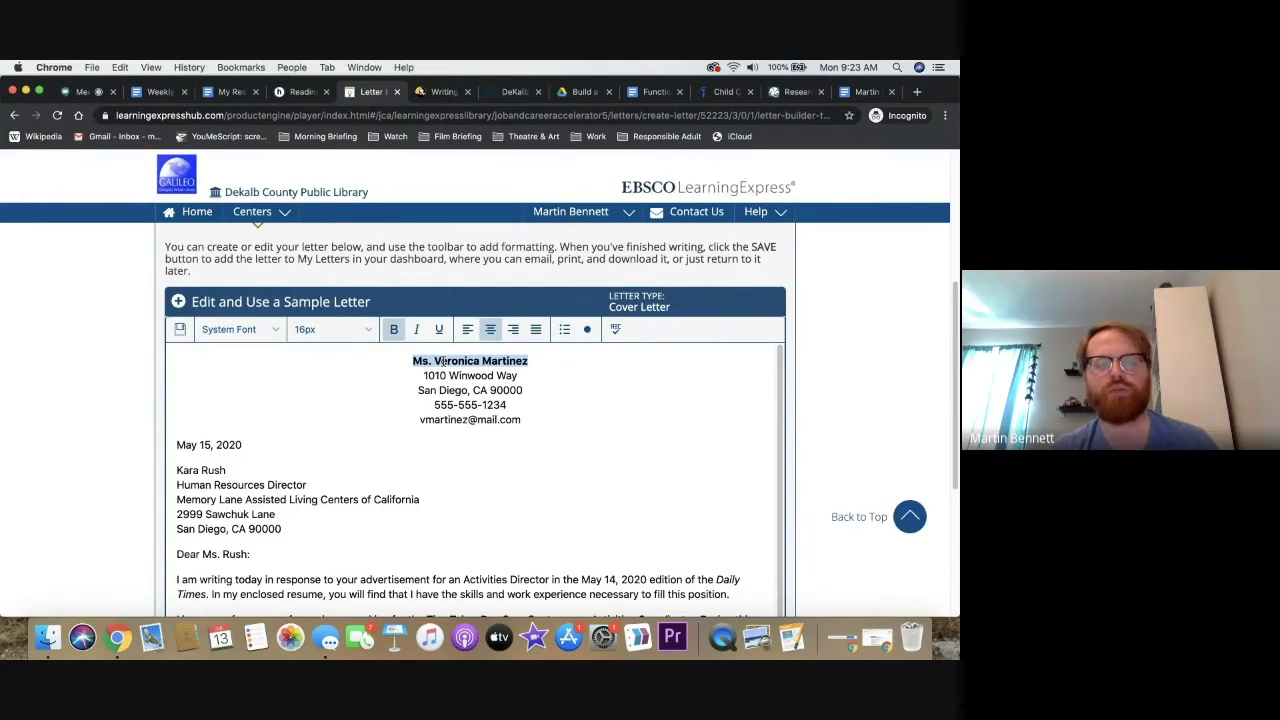
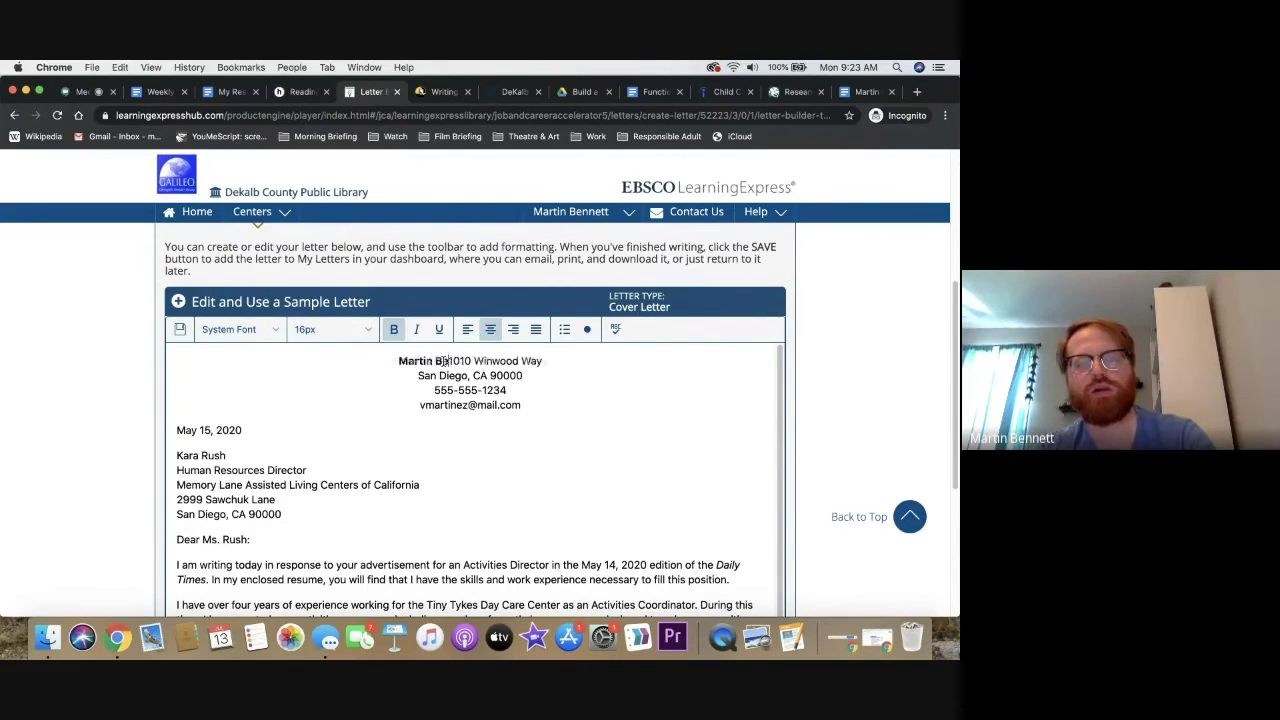
pyautogui.press('Return')
# Replace the address lines with 'Address Here' and the writer's city, state and ZIP, then their e-mail
pyautogui.tripleClick(462, 374)
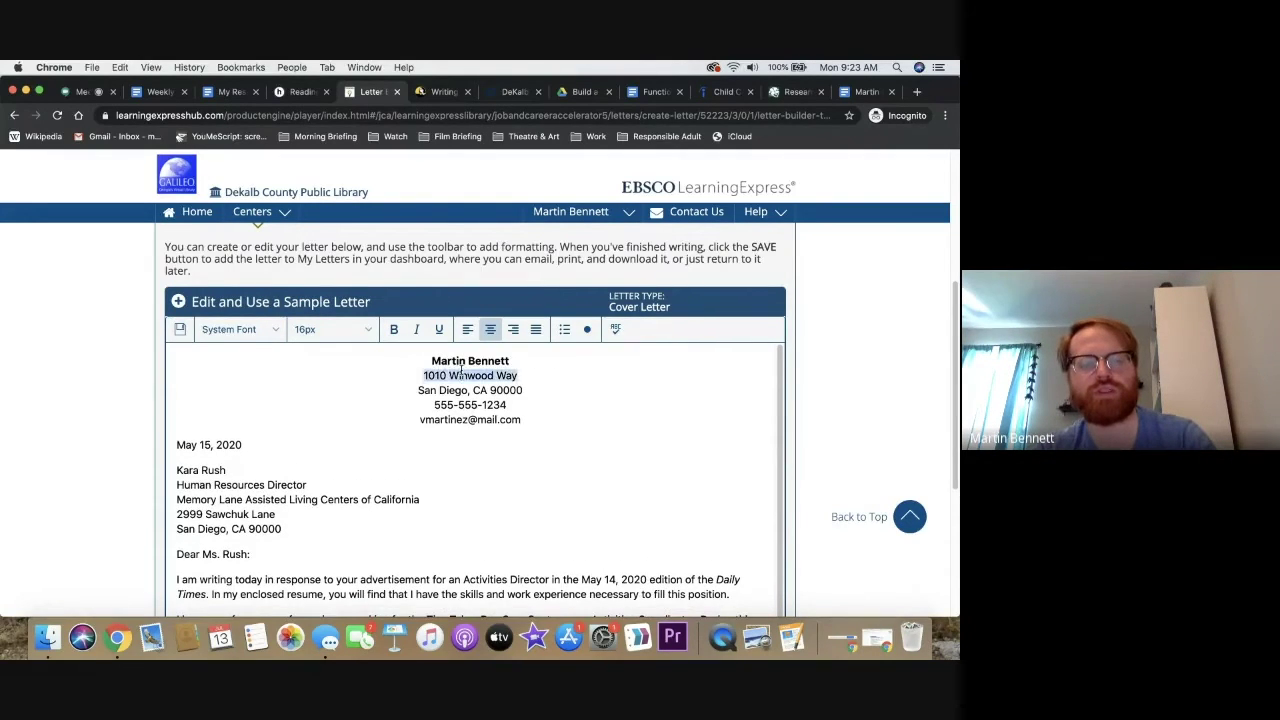
pyautogui.write('Address HereSan Diego, CA 90000')
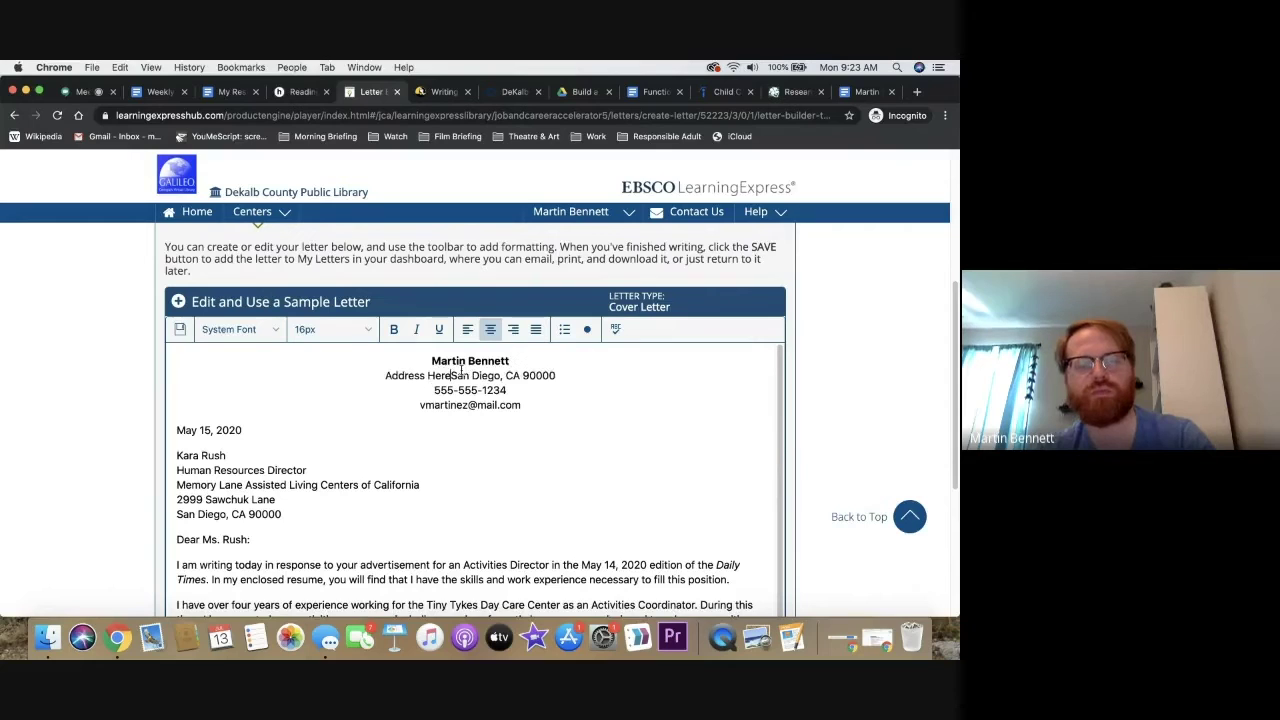
pyautogui.press('Return')
pyautogui.tripleClick(473, 390)
pyautogui.write('Atlanta, GA 30')
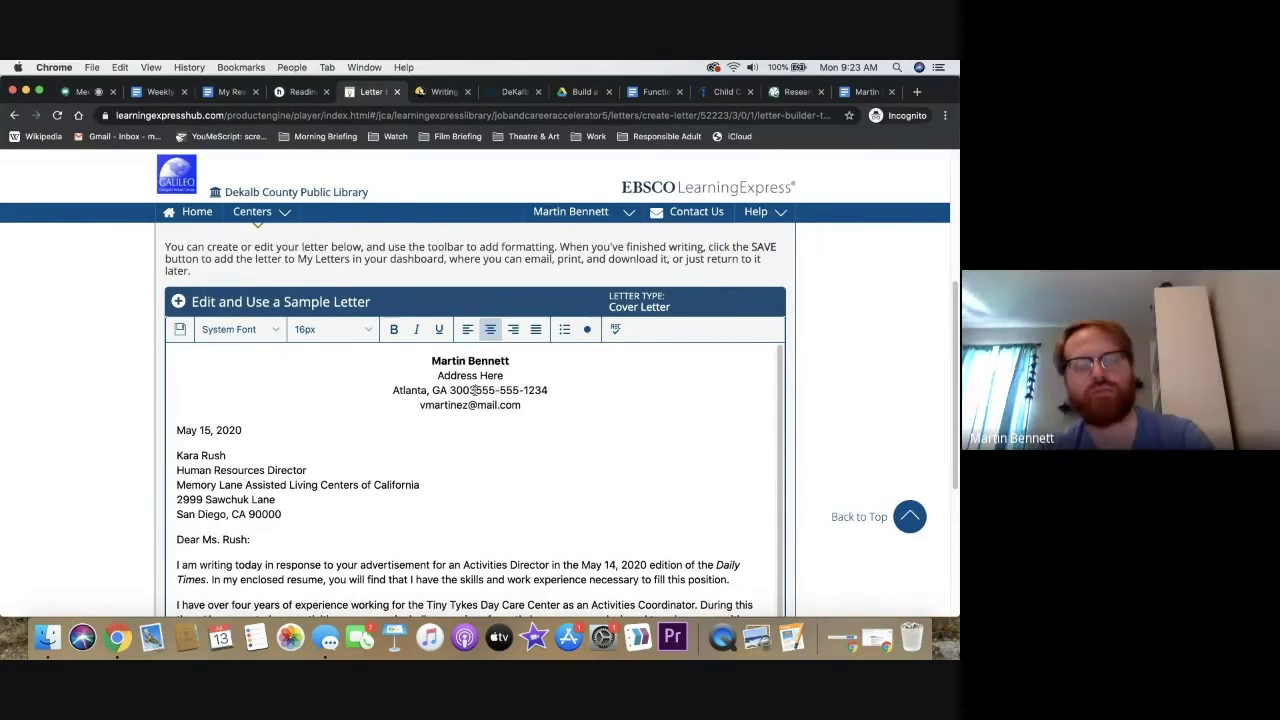
pyautogui.write('318')
pyautogui.press('Return')
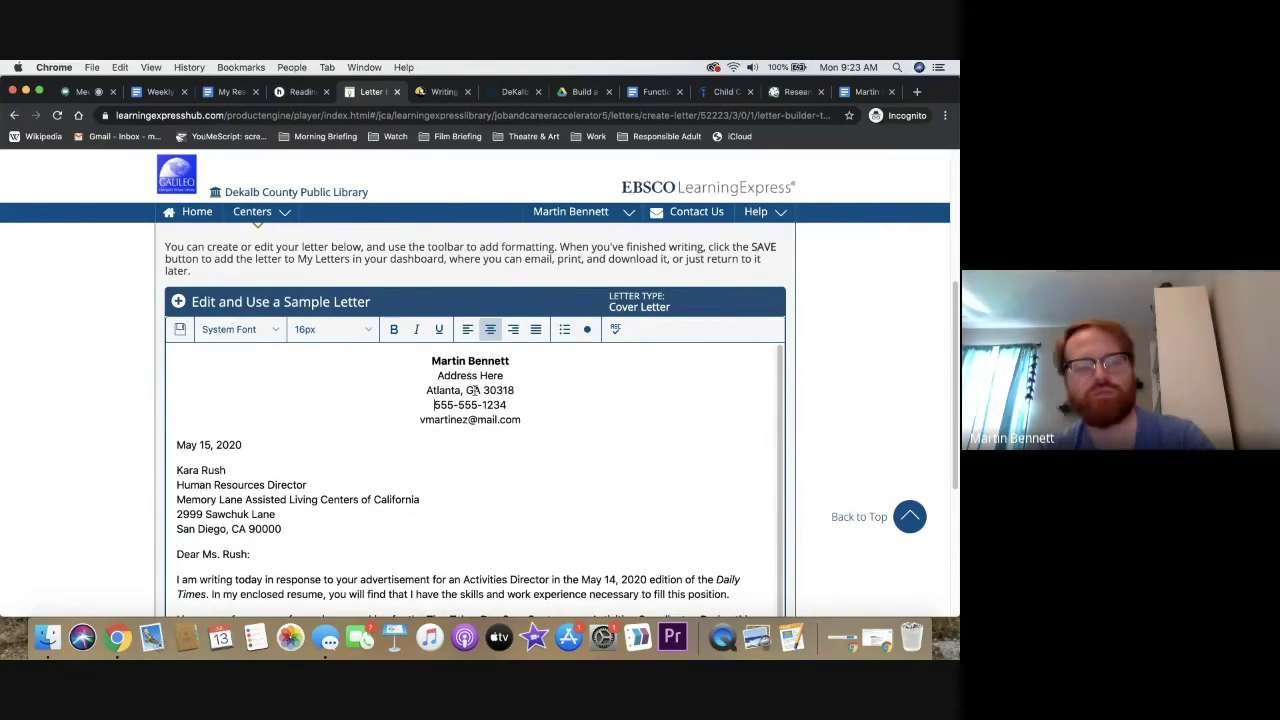
pyautogui.tripleClick(455, 420)
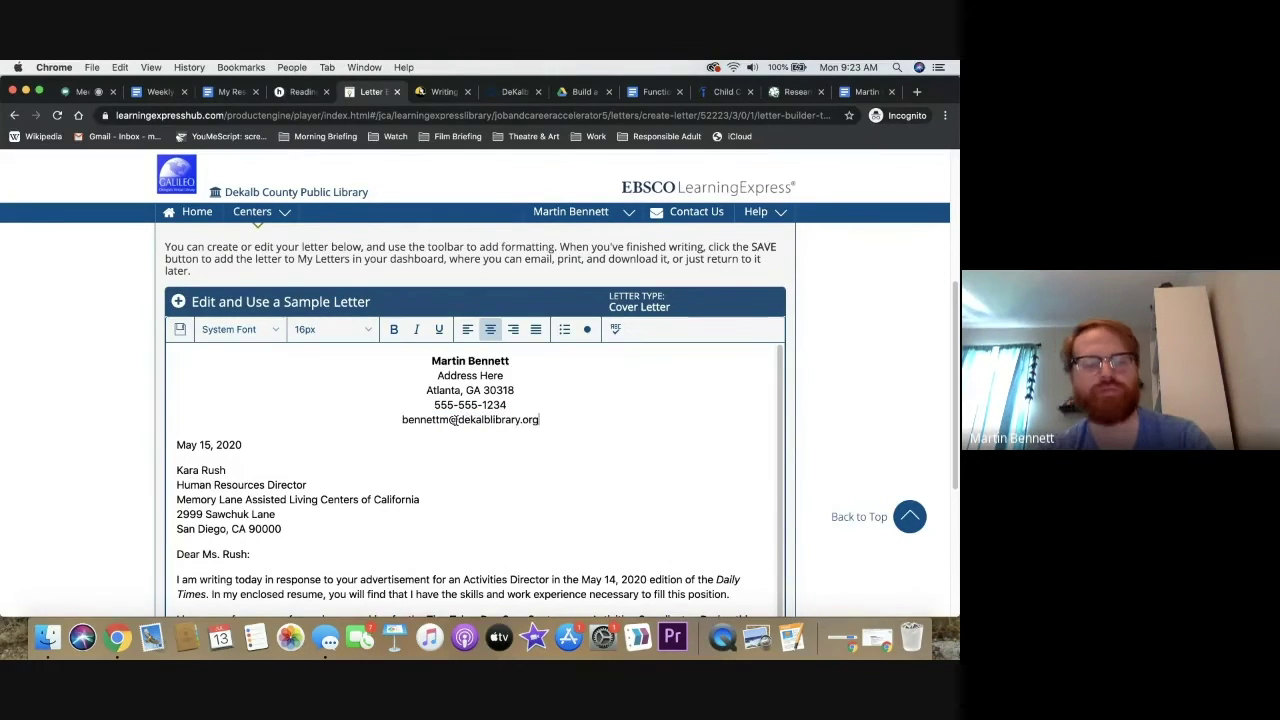
pyautogui.scroll(-2, 957, 355)
# Read through the edited cover letter, then switch to the Preview Letter view
pyautogui.scroll(-2, 957, 355)
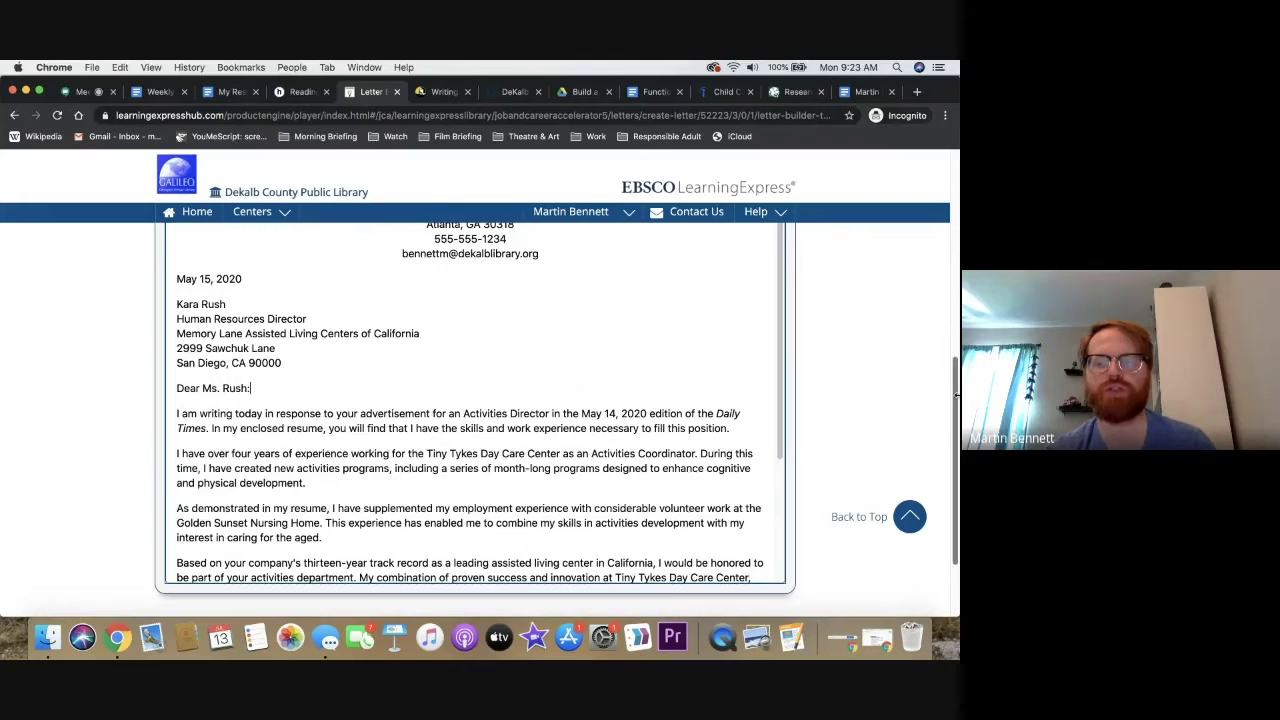
pyautogui.scroll(2, 957, 400)
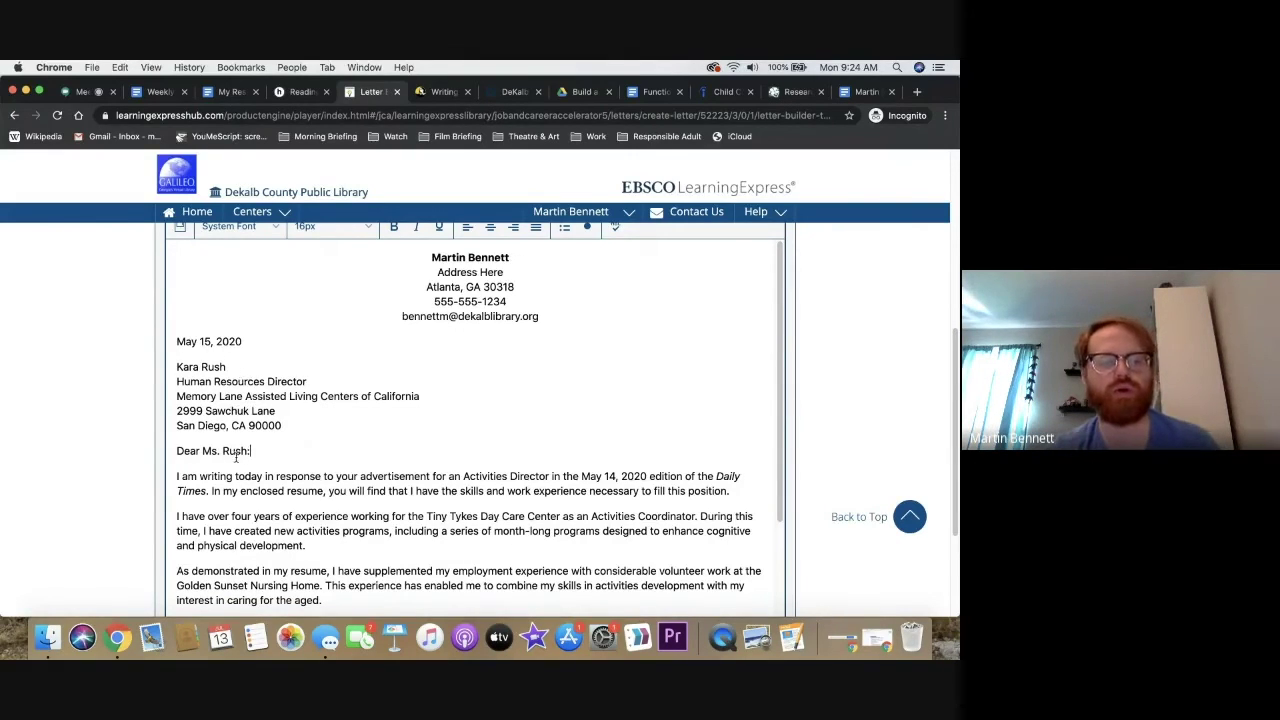
pyautogui.moveTo(251, 451); pyautogui.dragTo(204, 451)
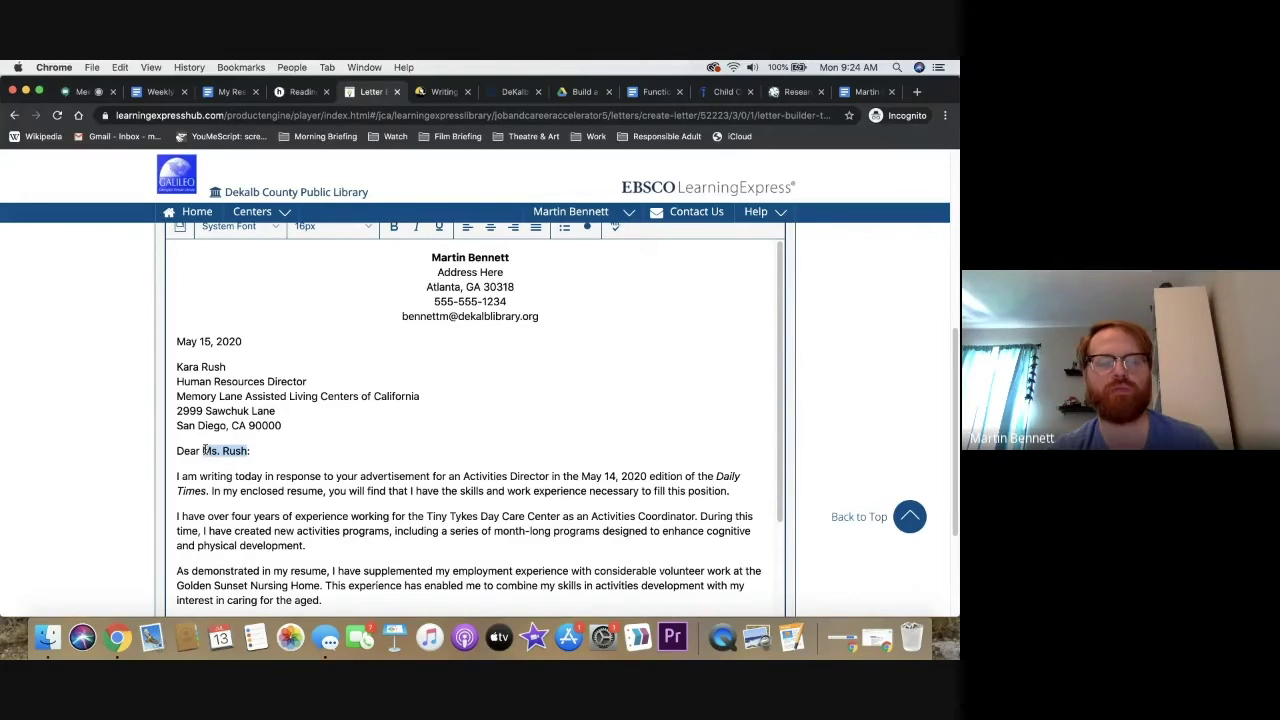
pyautogui.scroll(5, 204, 451)
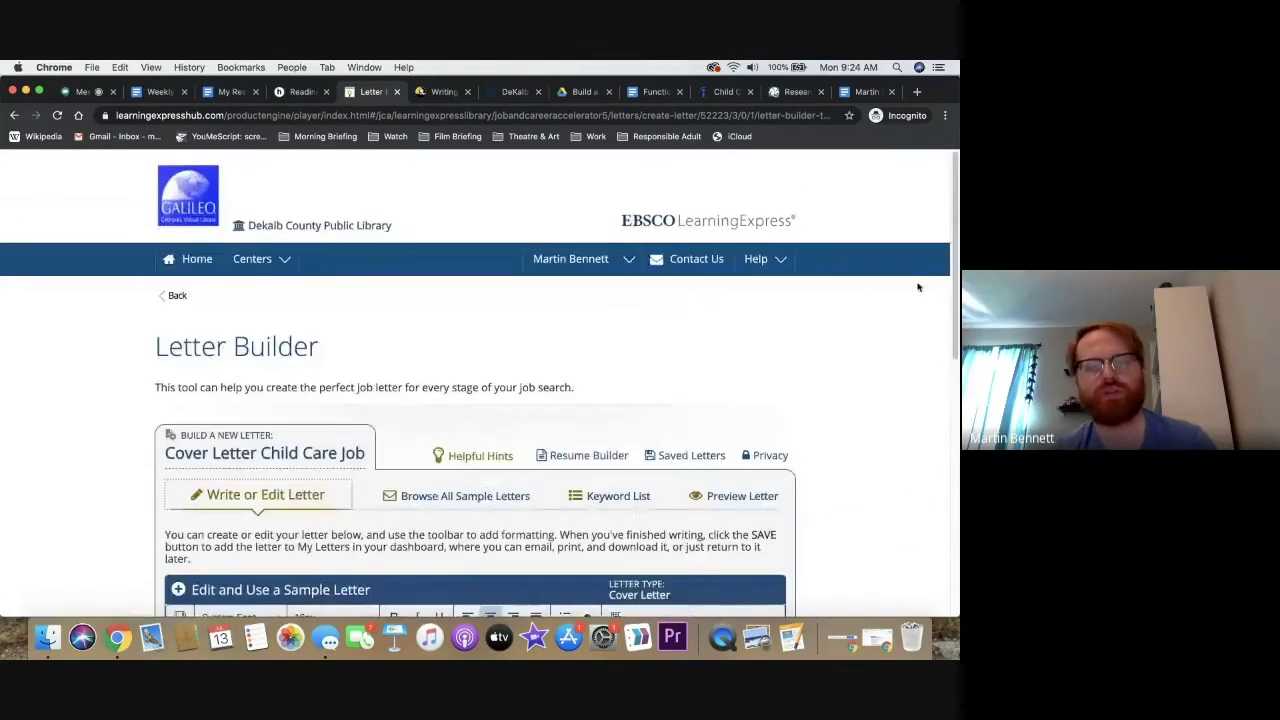
pyautogui.scroll(-5, 952, 228)
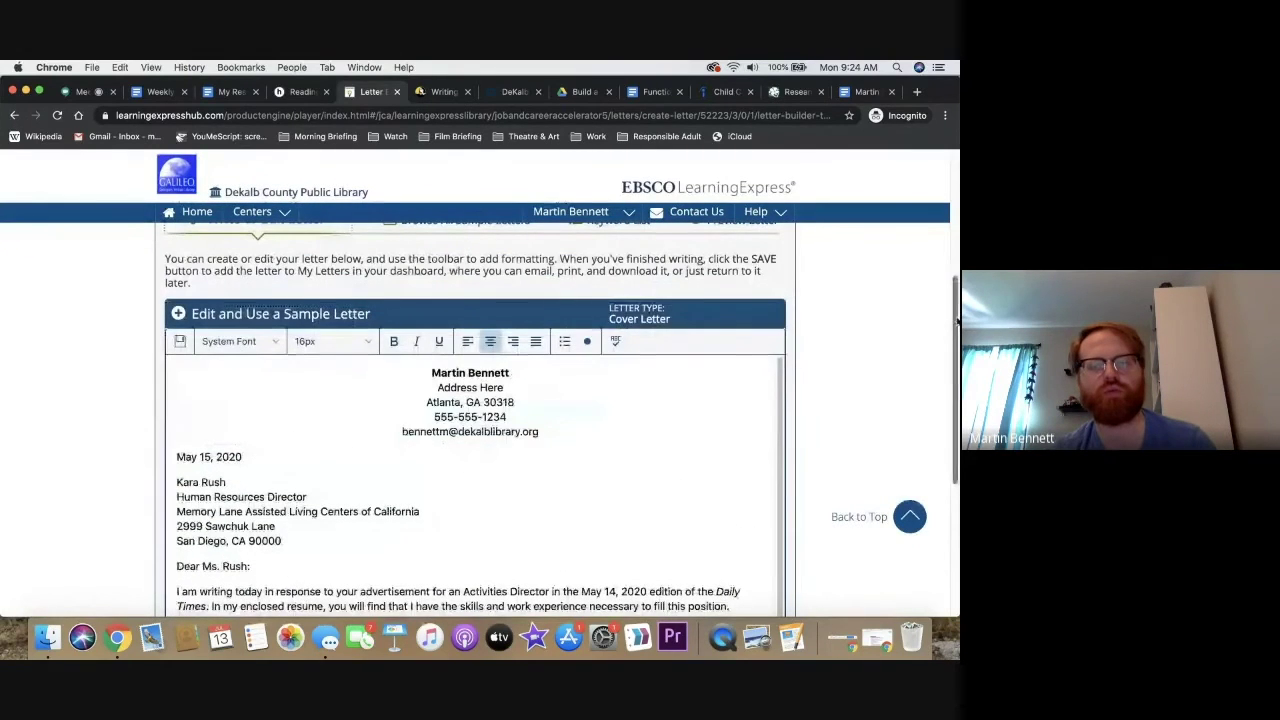
pyautogui.scroll(1, 859, 294)
pyautogui.click(745, 290)
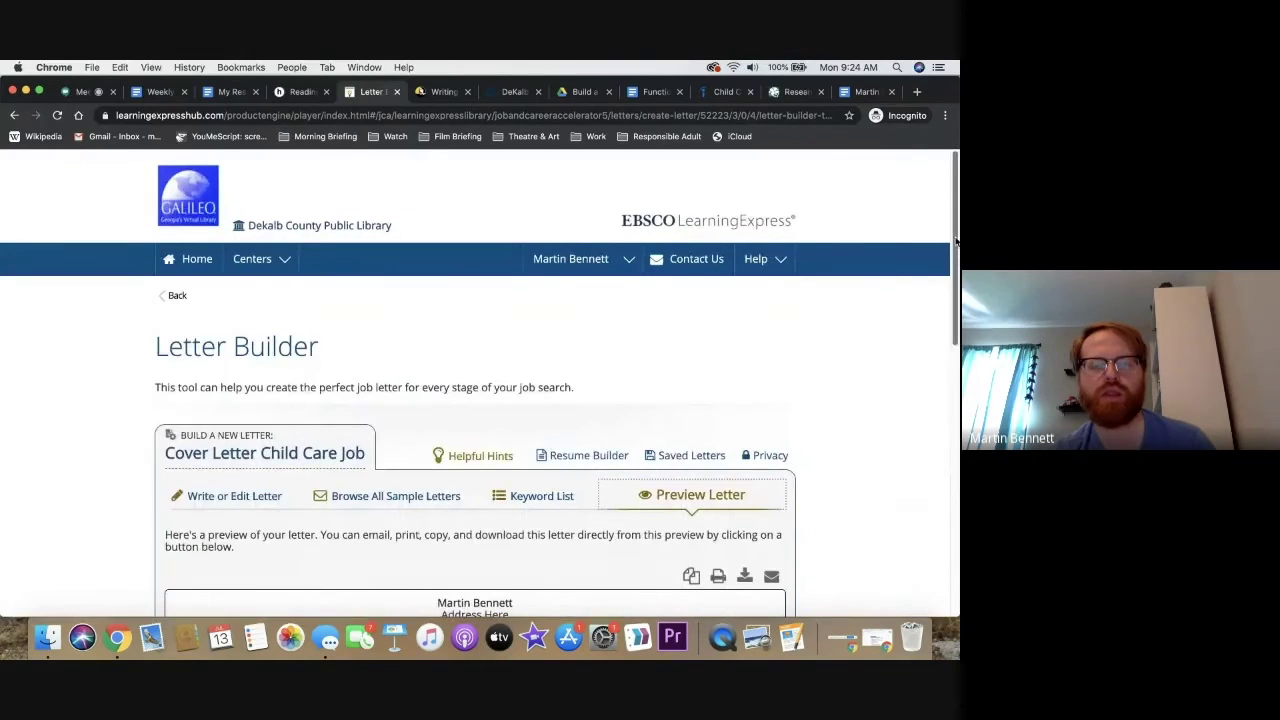
pyautogui.scroll(-3, 955, 240)
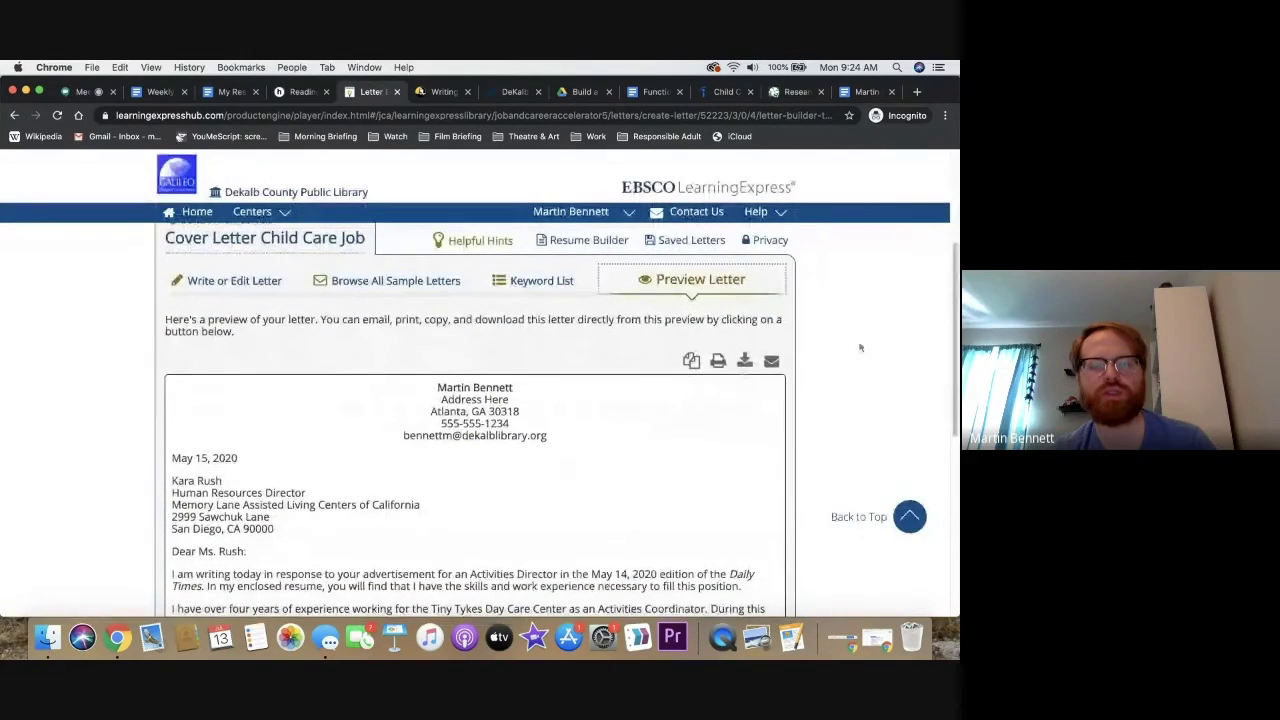
pyautogui.click(743, 362)
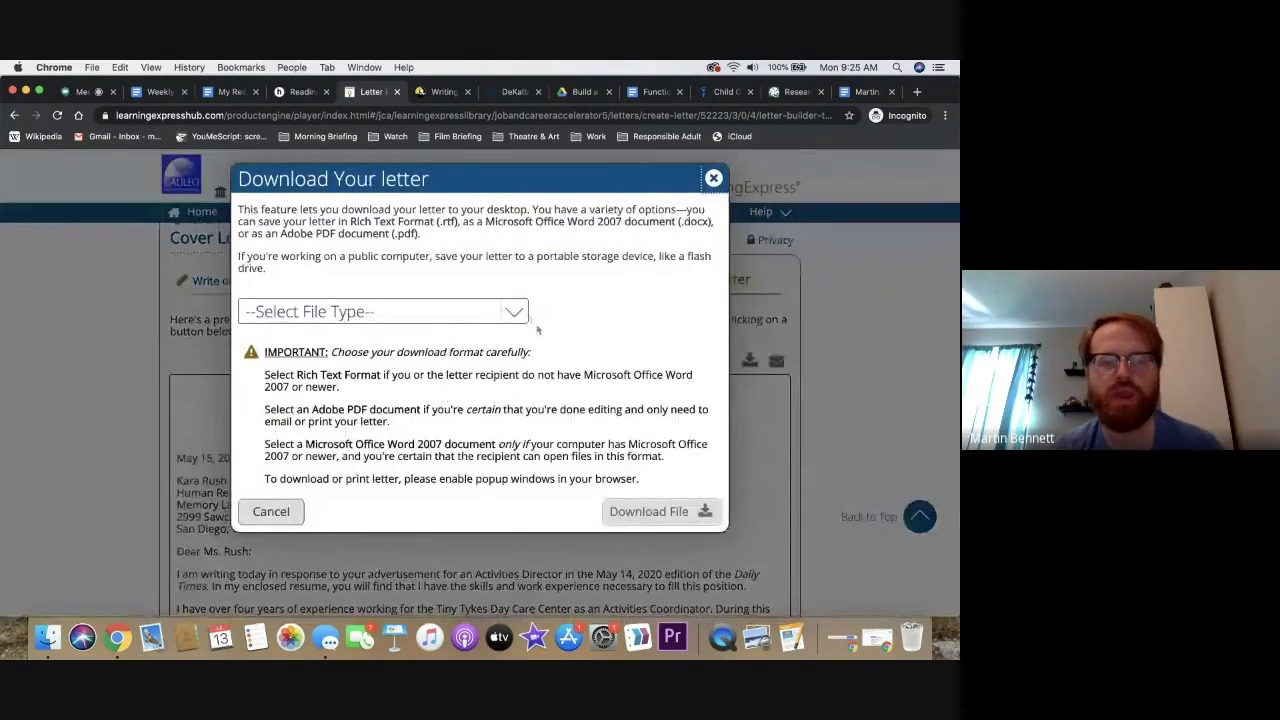
pyautogui.click(529, 316)
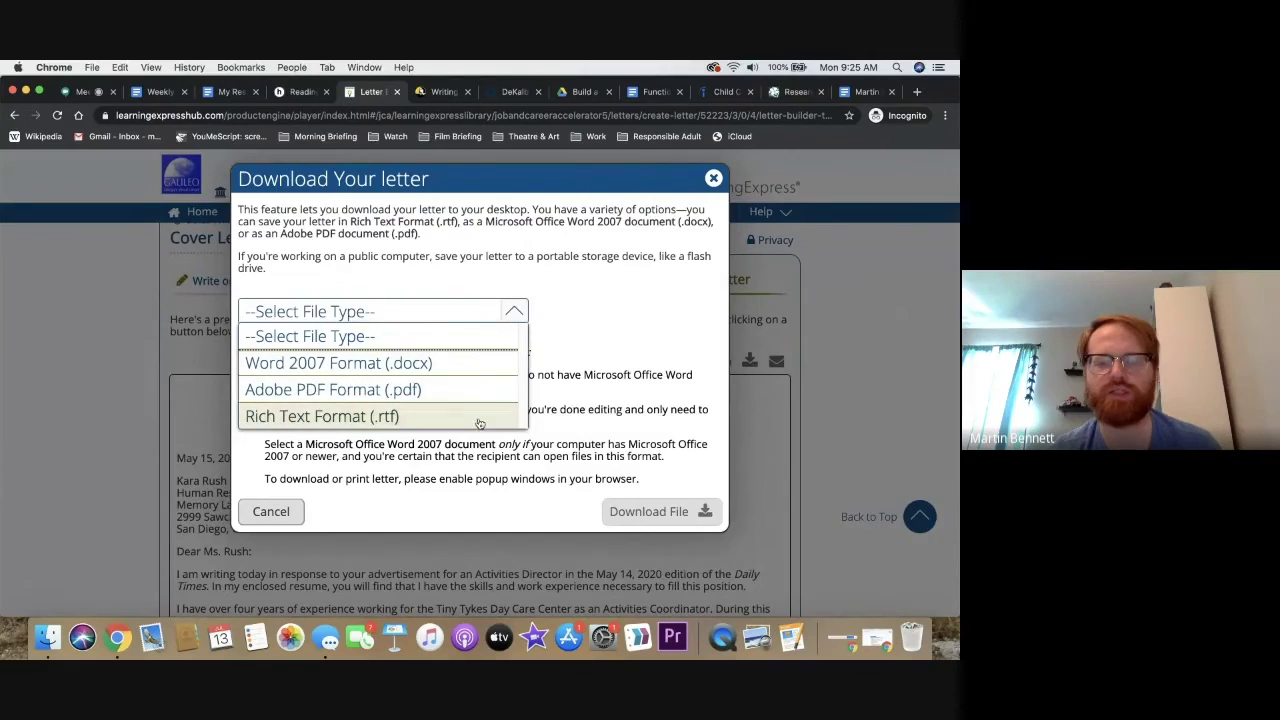
pyautogui.click(923, 322)
pyautogui.scroll(-1, 950, 293)
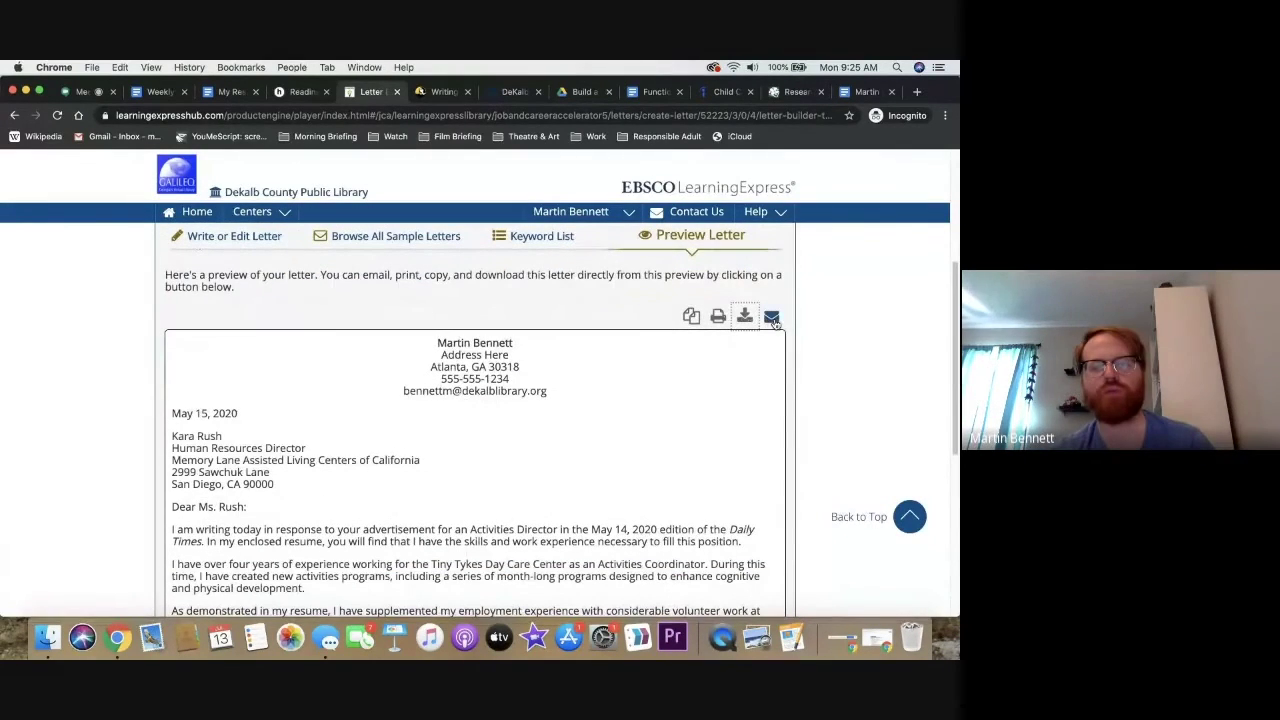
# Check the email option for the previewed letter and glance at the resume document
pyautogui.click(771, 318)
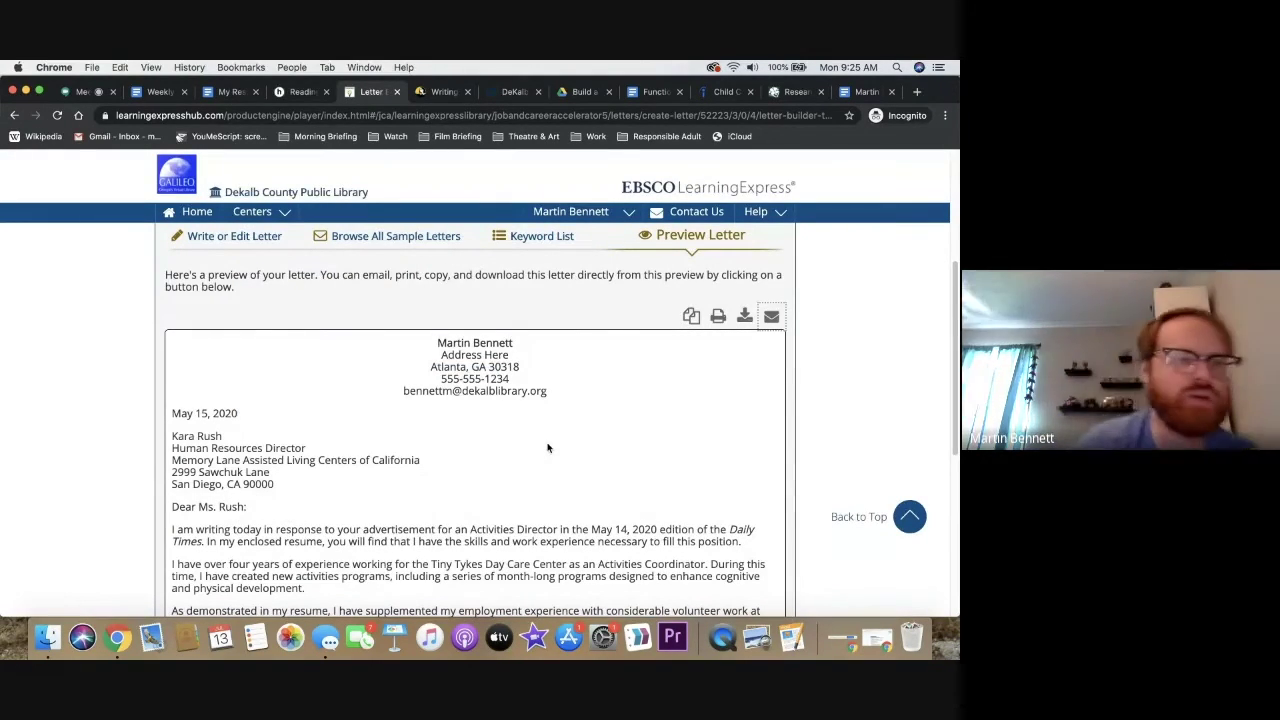
pyautogui.click(235, 92)
pyautogui.click(386, 94)
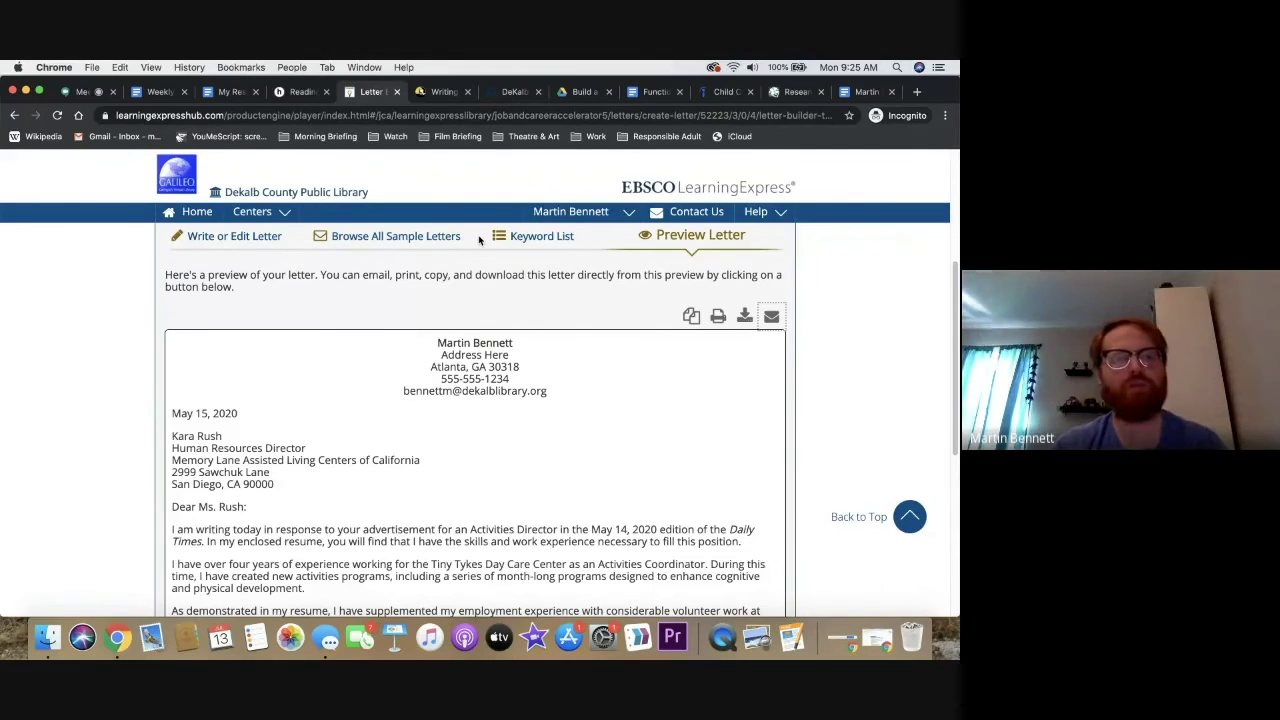
# Open the Keyword List and expand the Research Skills action words like Analyzed and Evaluated
pyautogui.click(530, 240)
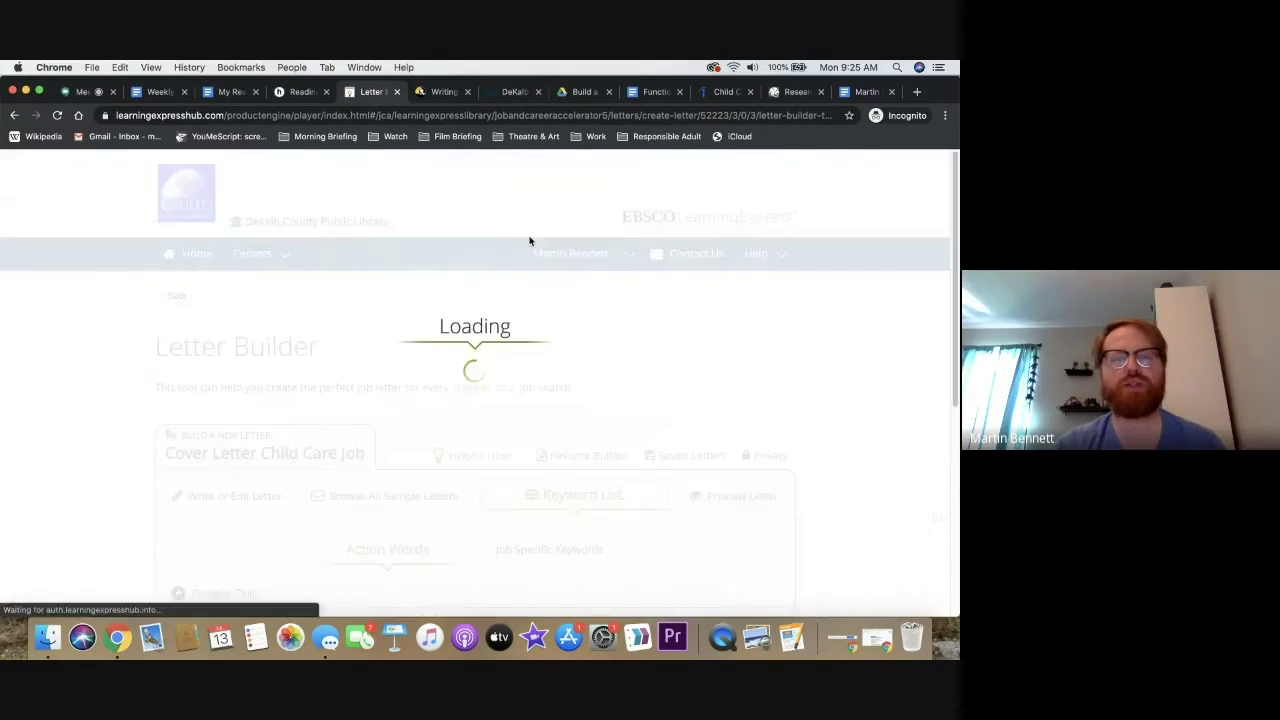
pyautogui.scroll(-5, 957, 258)
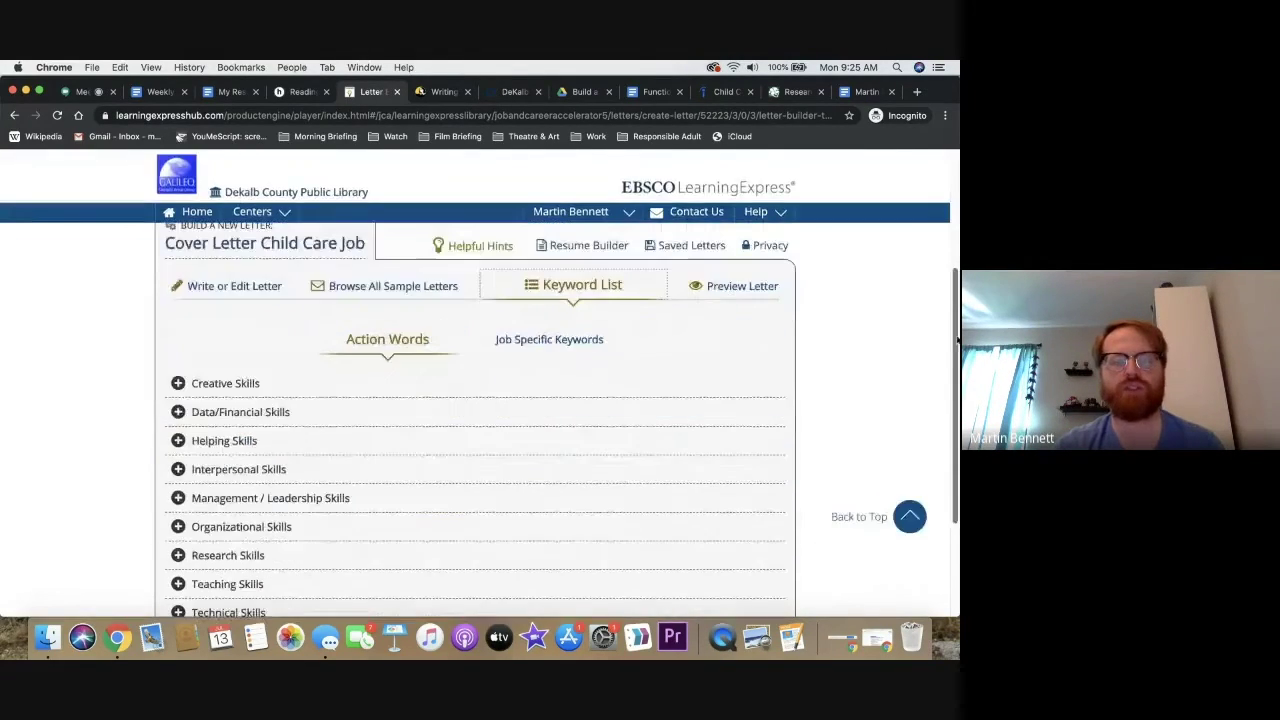
pyautogui.click(180, 485)
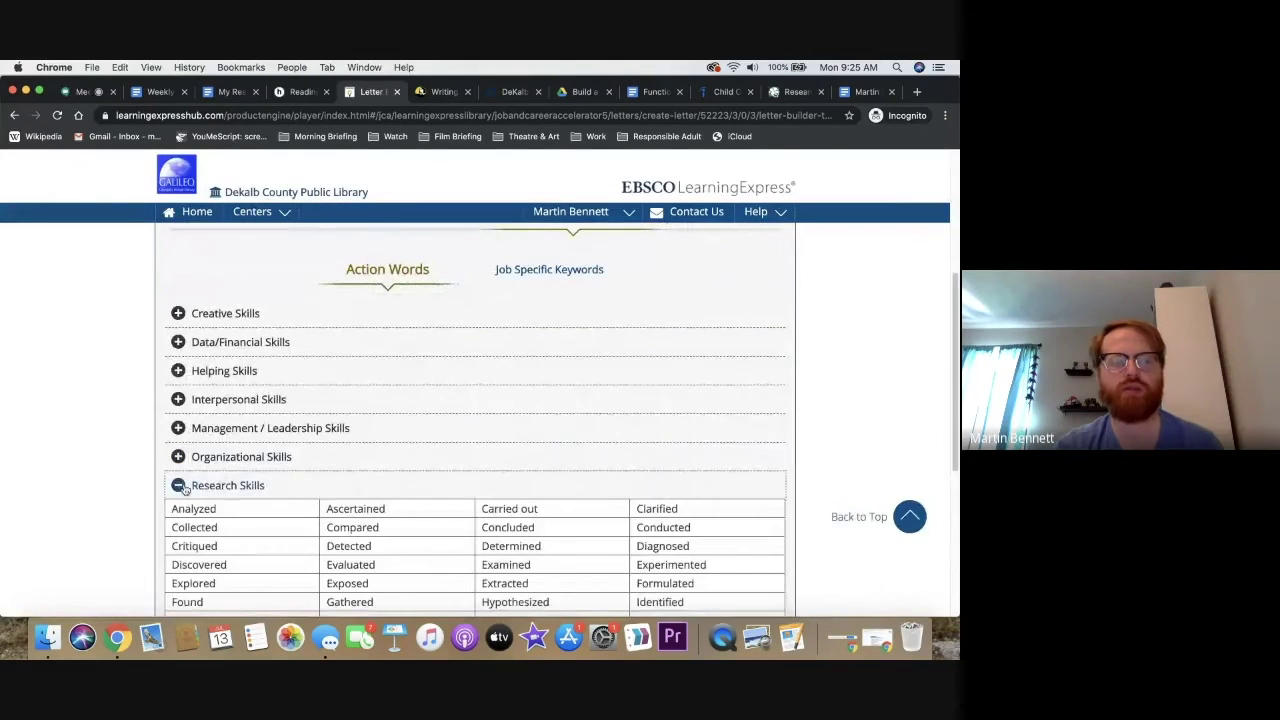
# Add a 'Skills' heading to My Resume with a new line below it
pyautogui.click(232, 92)
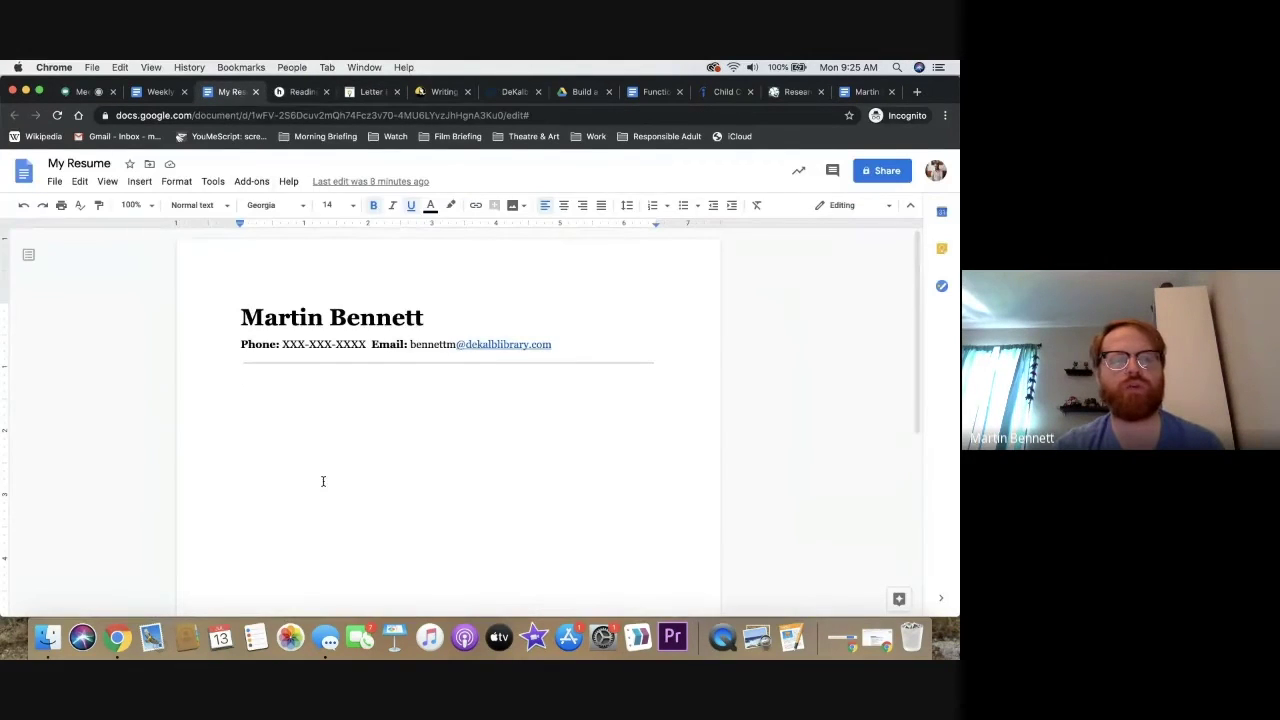
pyautogui.write('Skills')
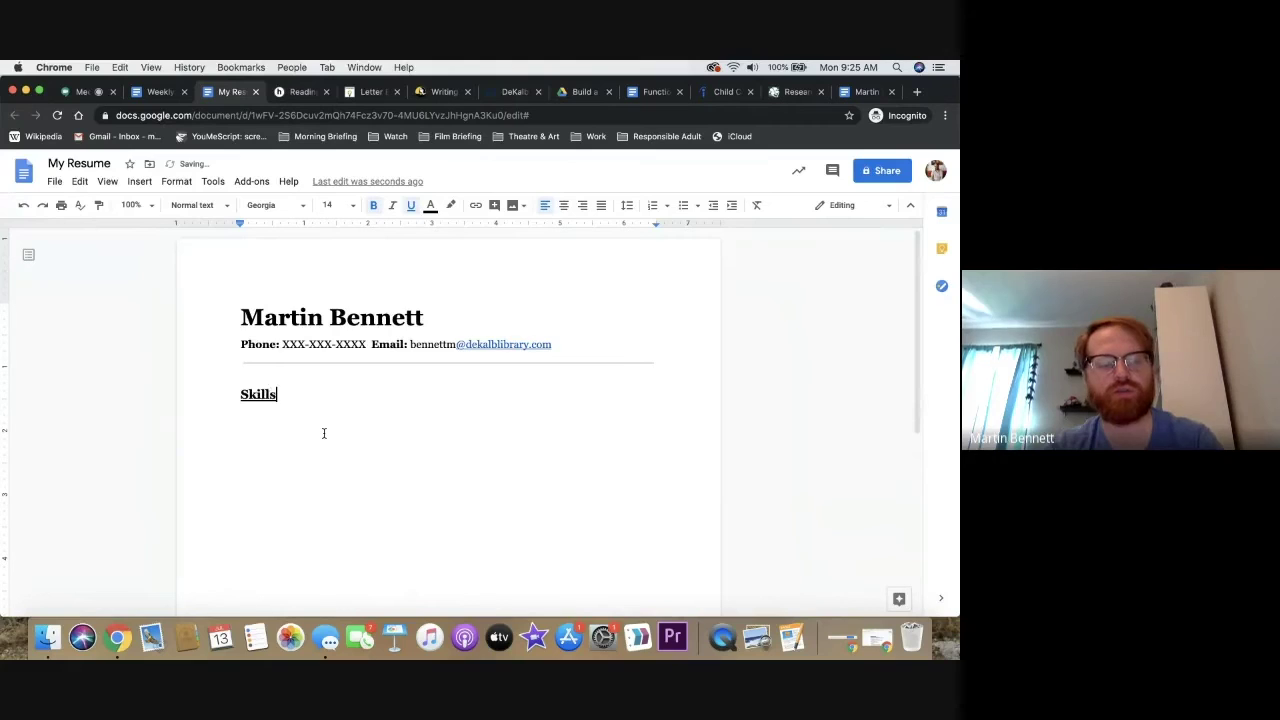
pyautogui.press('Return')
pyautogui.write('*')
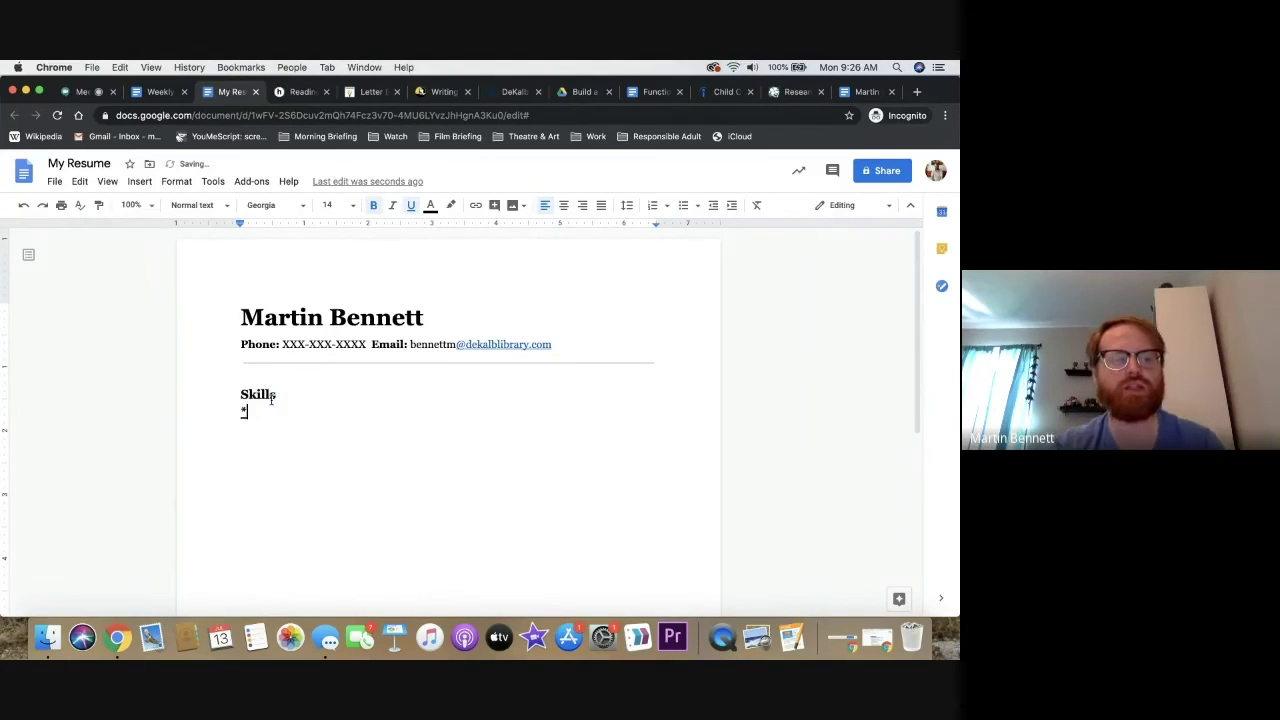
pyautogui.press('BackSpace')
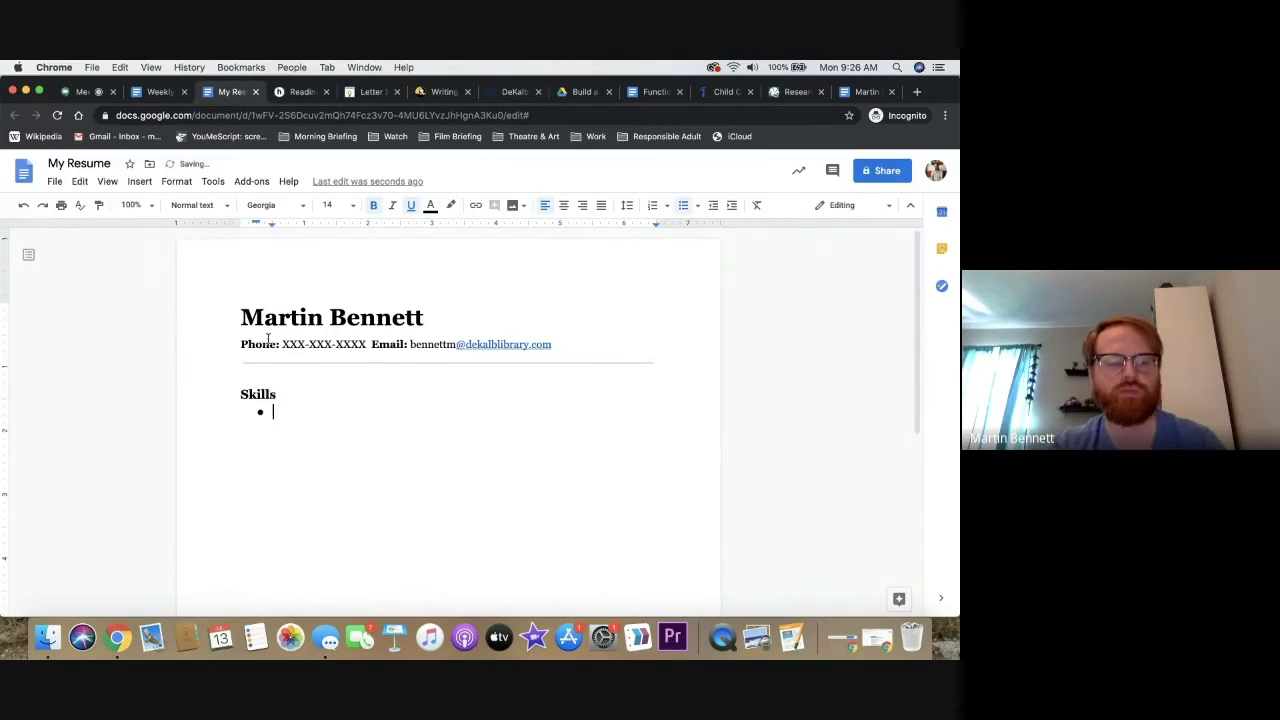
# Using the keyword Reviewed, write the bullet 'Experience in reviewing academic materials'
pyautogui.click(370, 91)
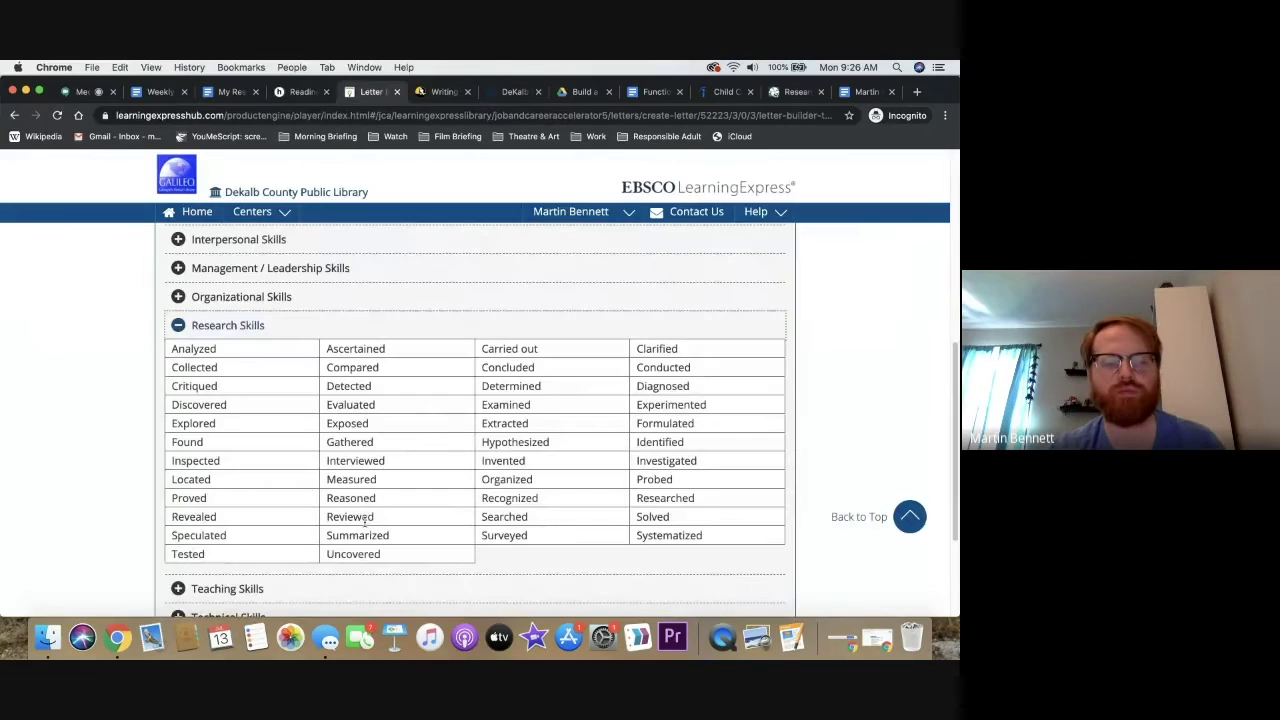
pyautogui.doubleClick(364, 517)
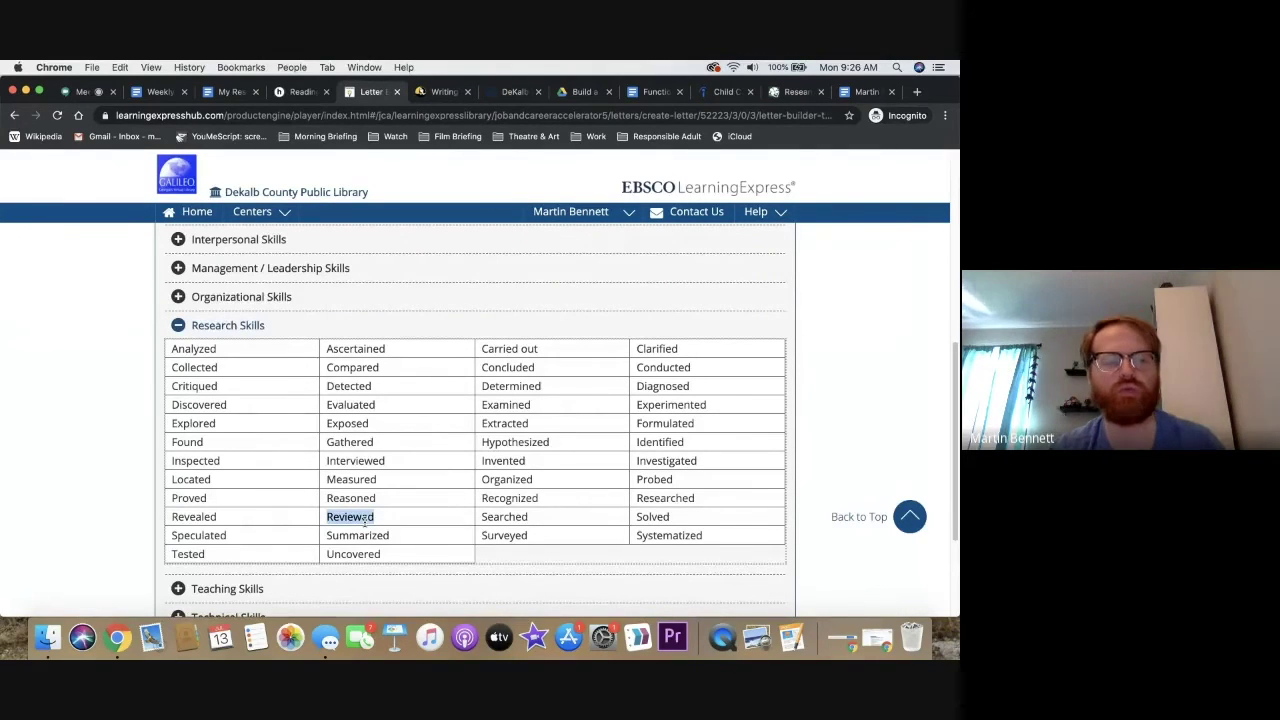
pyautogui.click(232, 91)
pyautogui.write('ing in')
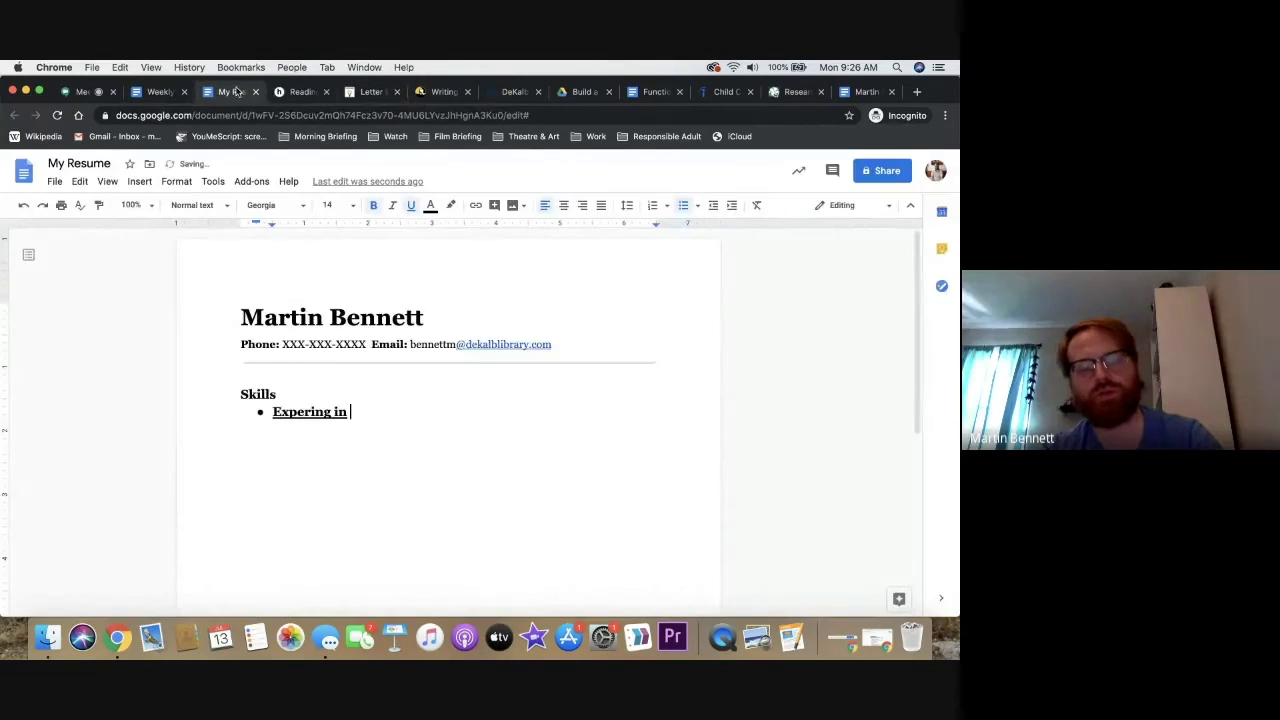
pyautogui.press('BackSpace')
pyautogui.press('BackSpace')
pyautogui.press('BackSpace')
pyautogui.press('BackSpace')
pyautogui.press('BackSpace')
pyautogui.press('BackSpace')
pyautogui.write('ence in reviewing')
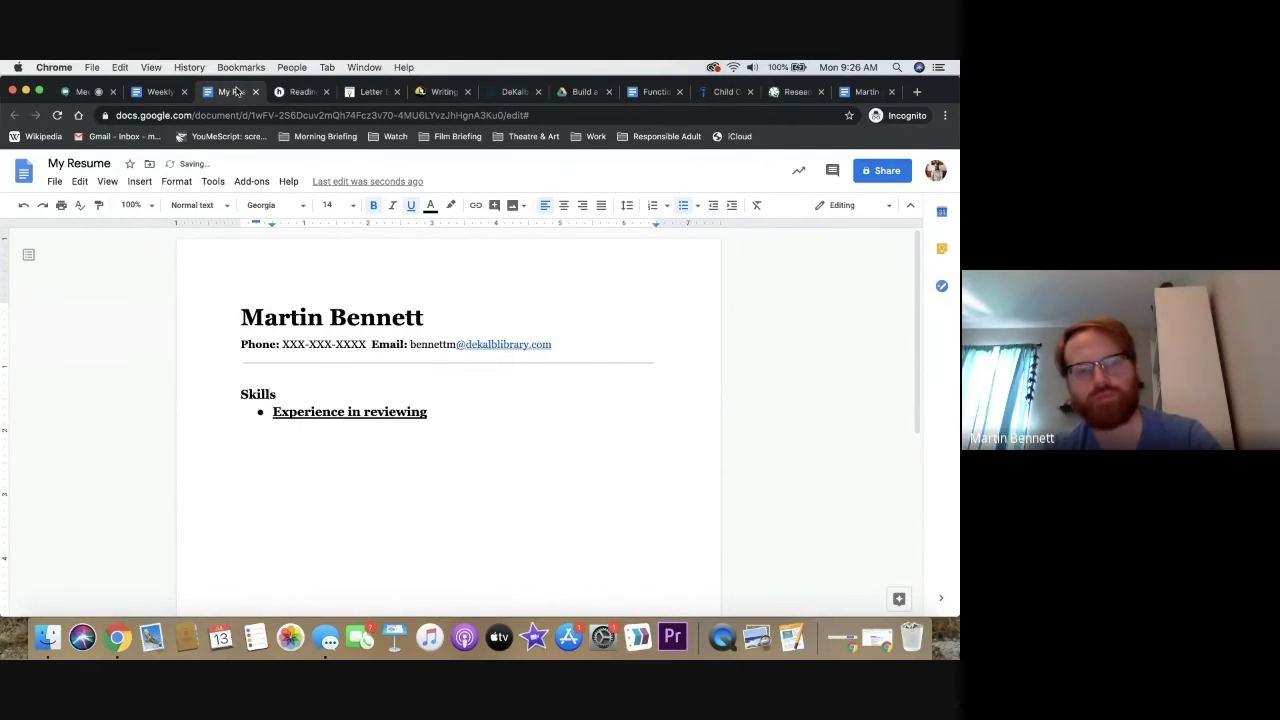
pyautogui.write(' academic materials')
# Remove bold and underline from the bullet and end the list with blank lines
pyautogui.moveTo(270, 412); pyautogui.dragTo(720, 420)
pyautogui.press('super+u')
pyautogui.press('super+b')
pyautogui.click(720, 420)
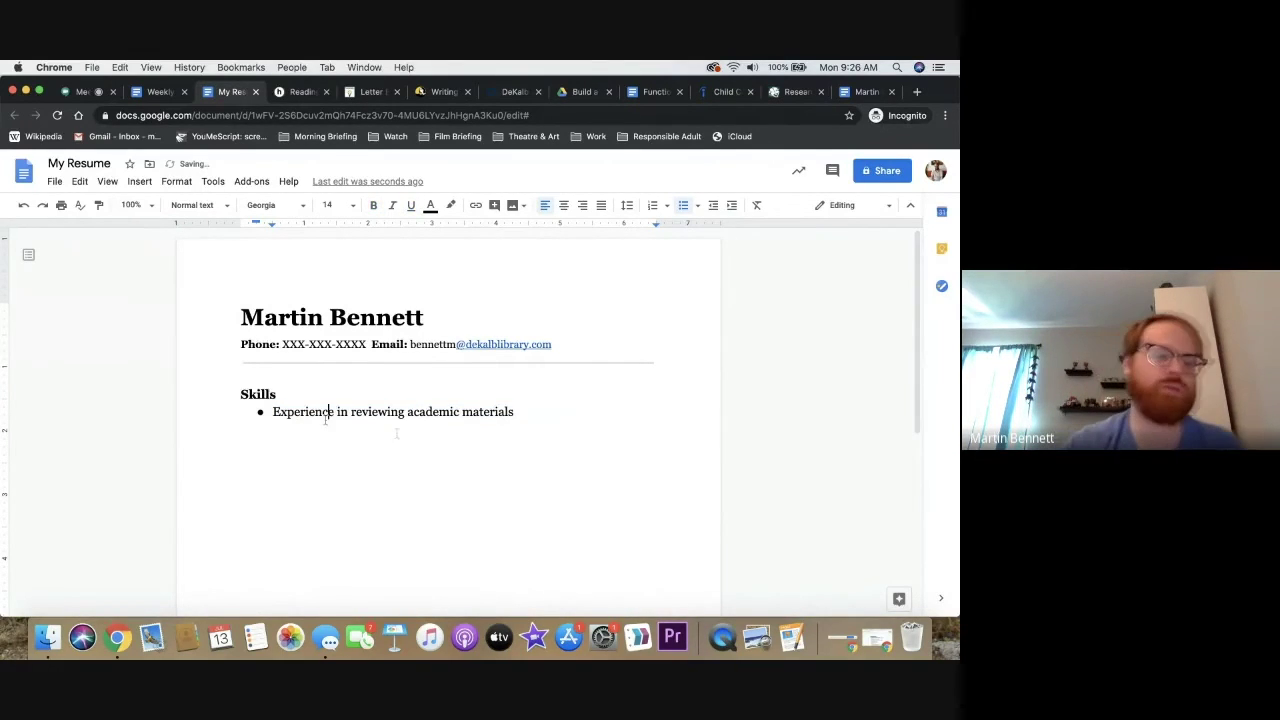
pyautogui.press('Return')
pyautogui.press('Return')
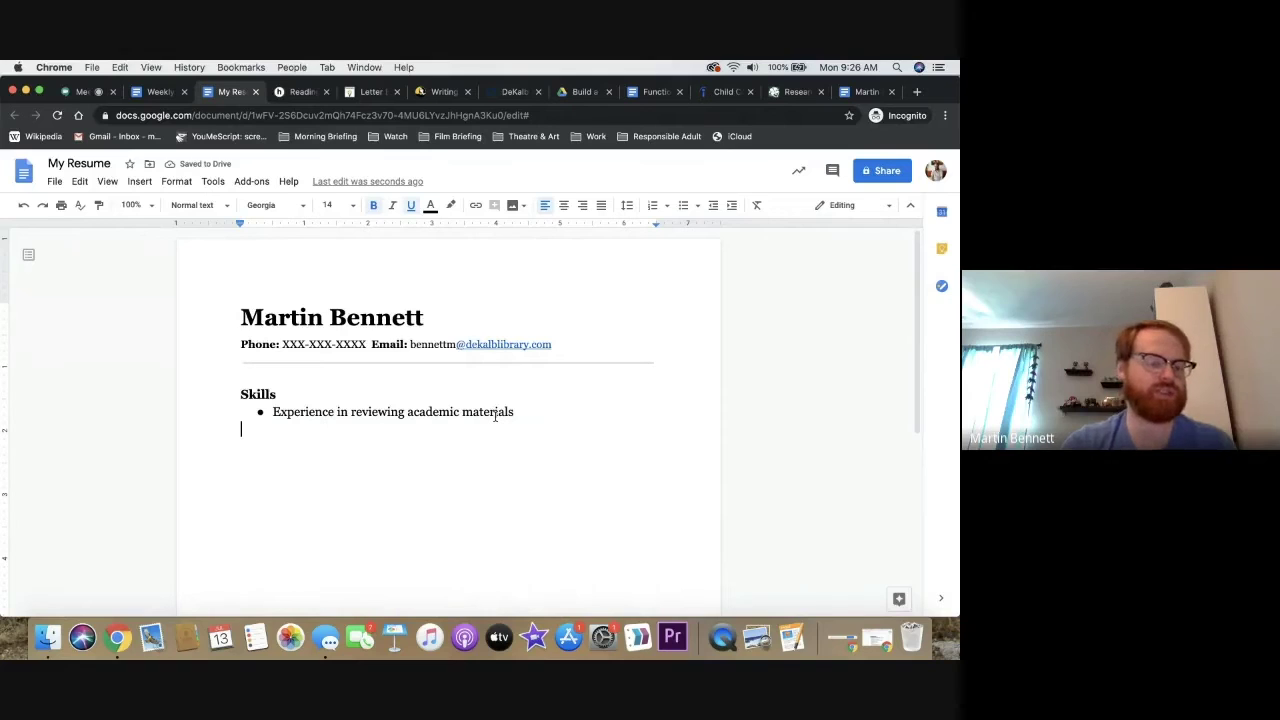
pyautogui.press('Return')
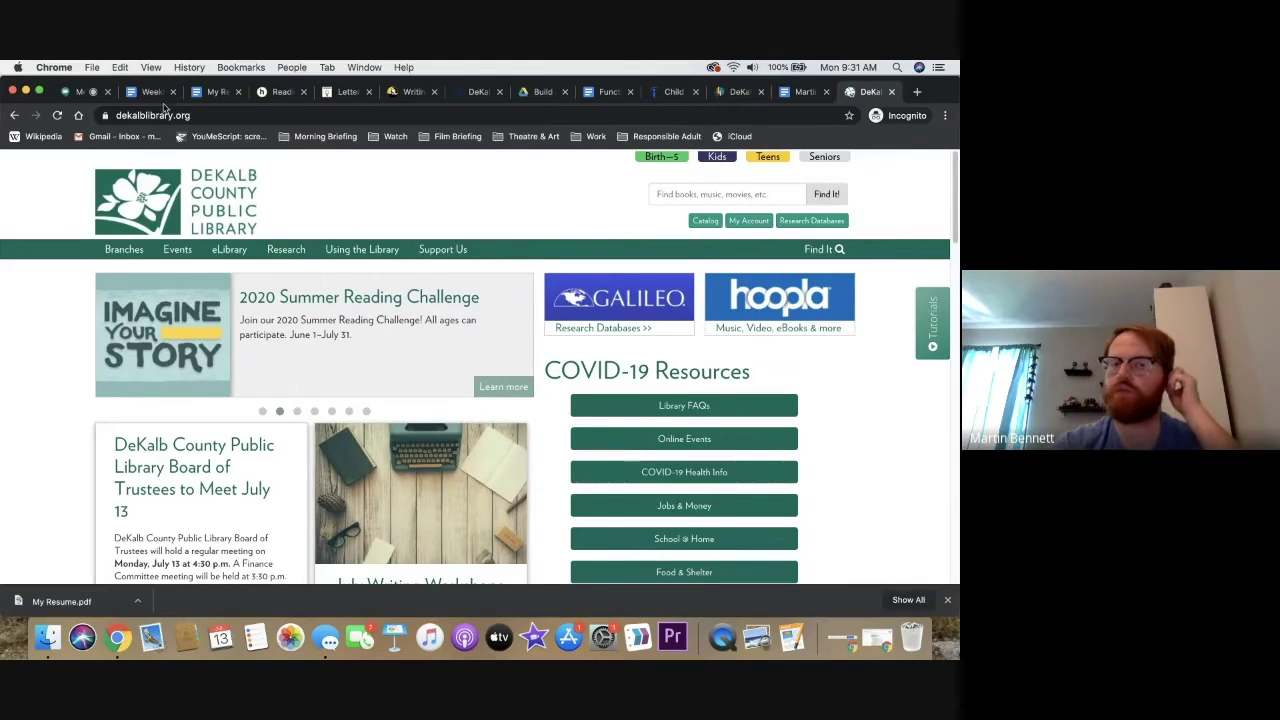
pyautogui.click(215, 91)
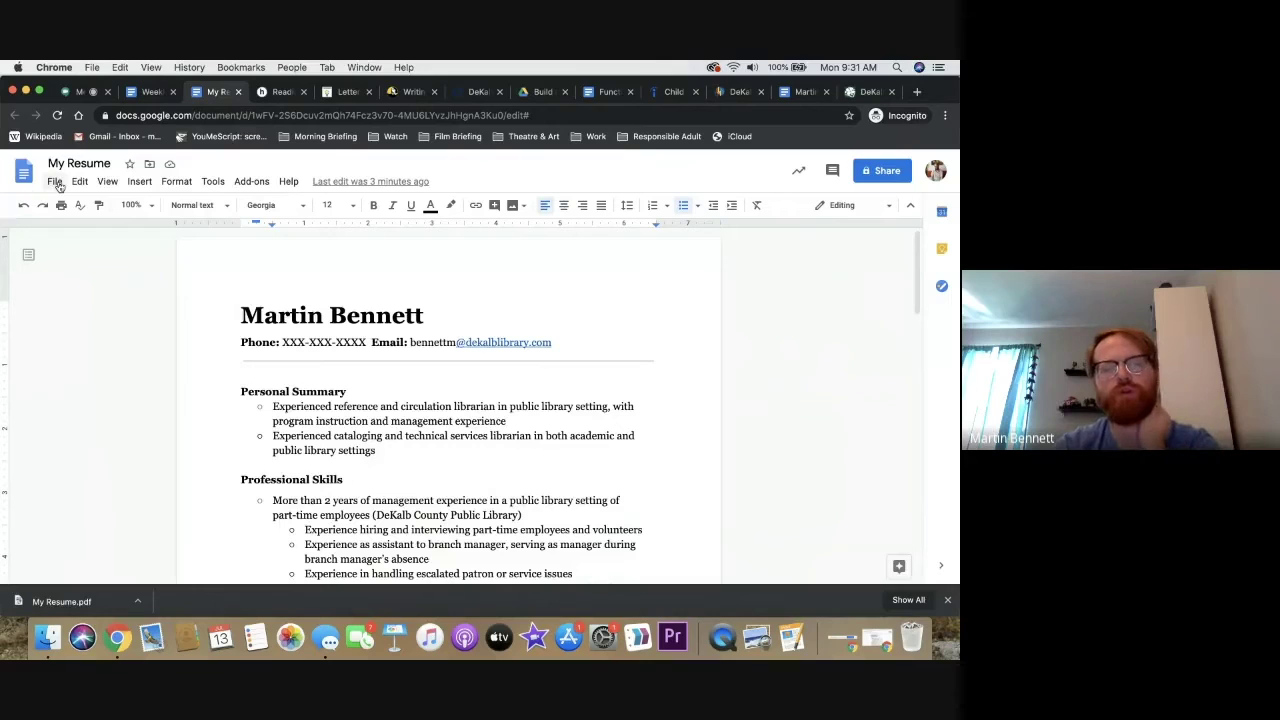
pyautogui.click(56, 182)
pyautogui.moveTo(110, 316)
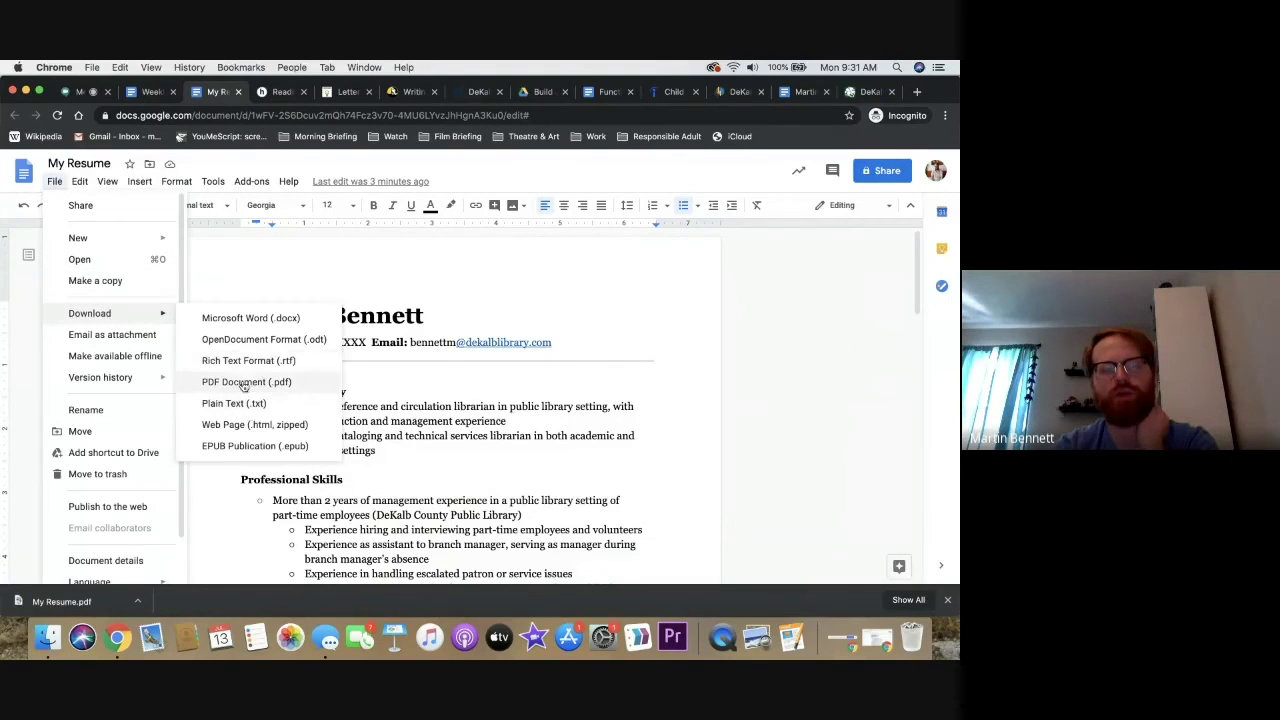
pyautogui.click(557, 412)
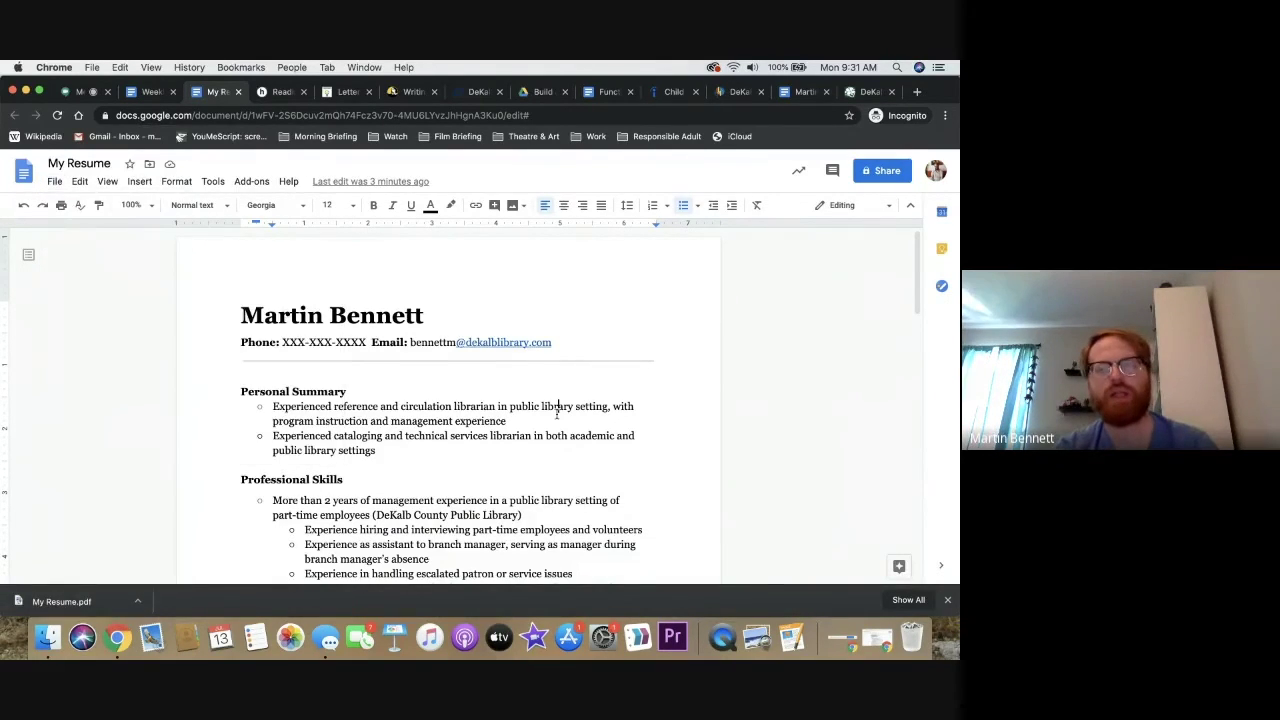
pyautogui.click(868, 92)
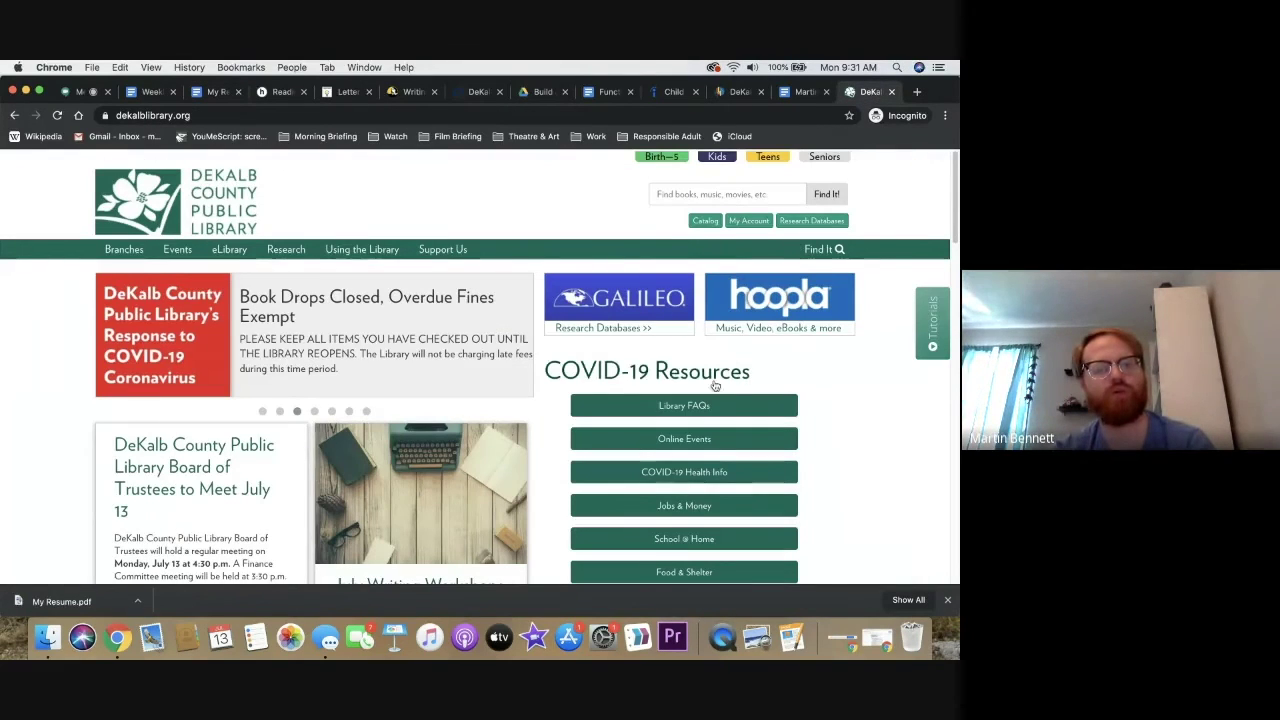
# Open the library's research databases page at the Jobs and Careers section
pyautogui.click(808, 221)
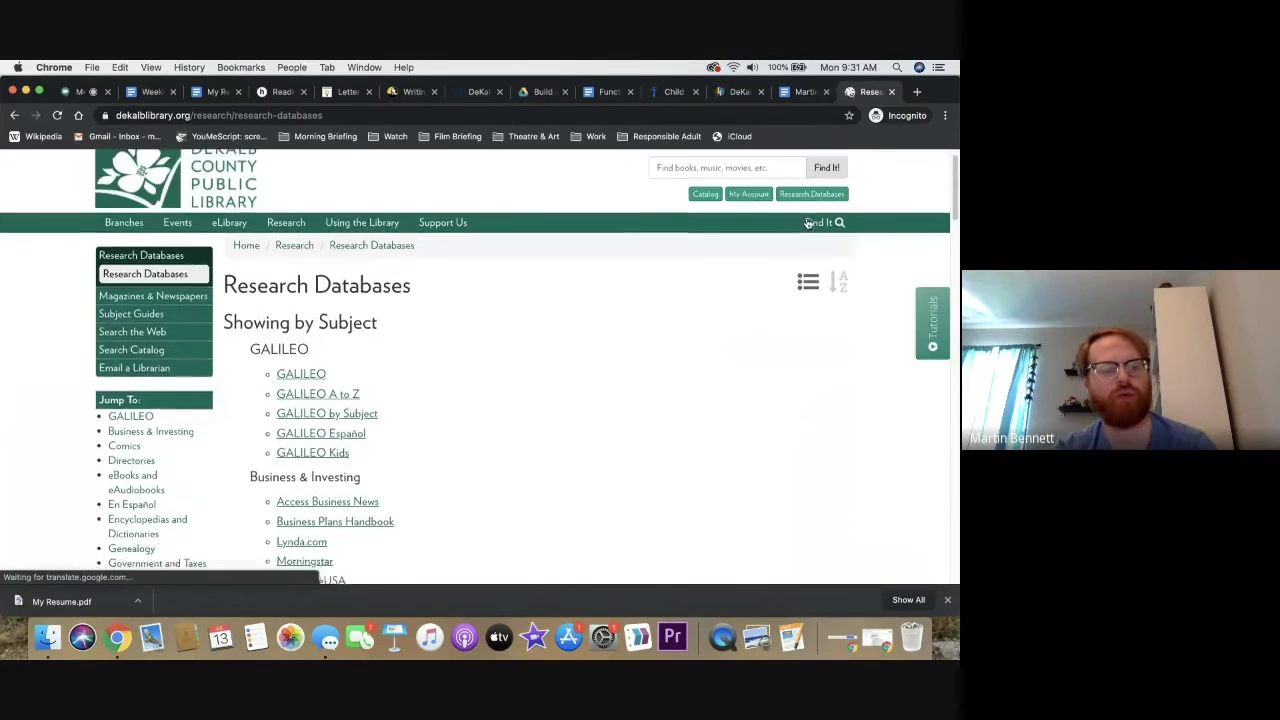
pyautogui.scroll(-2, 795, 240)
pyautogui.click(172, 474)
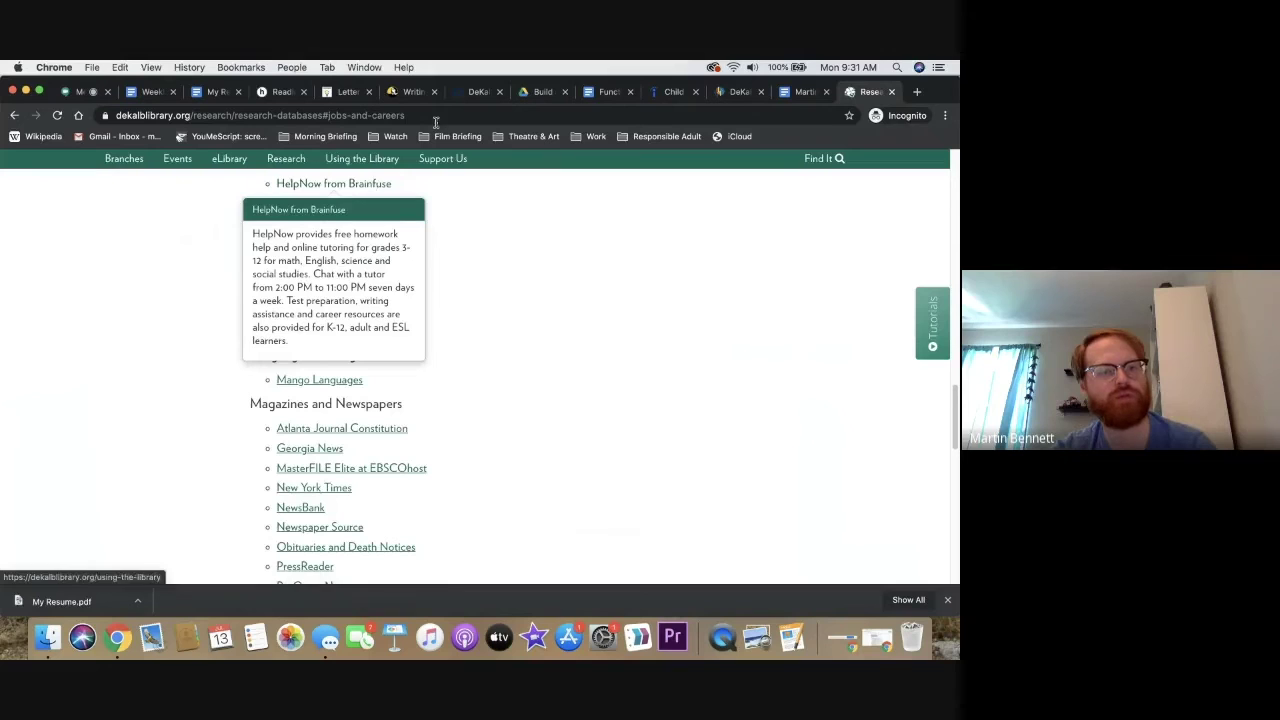
# Return to the Brainfuse HelpNow tab and view its account options
pyautogui.click(740, 91)
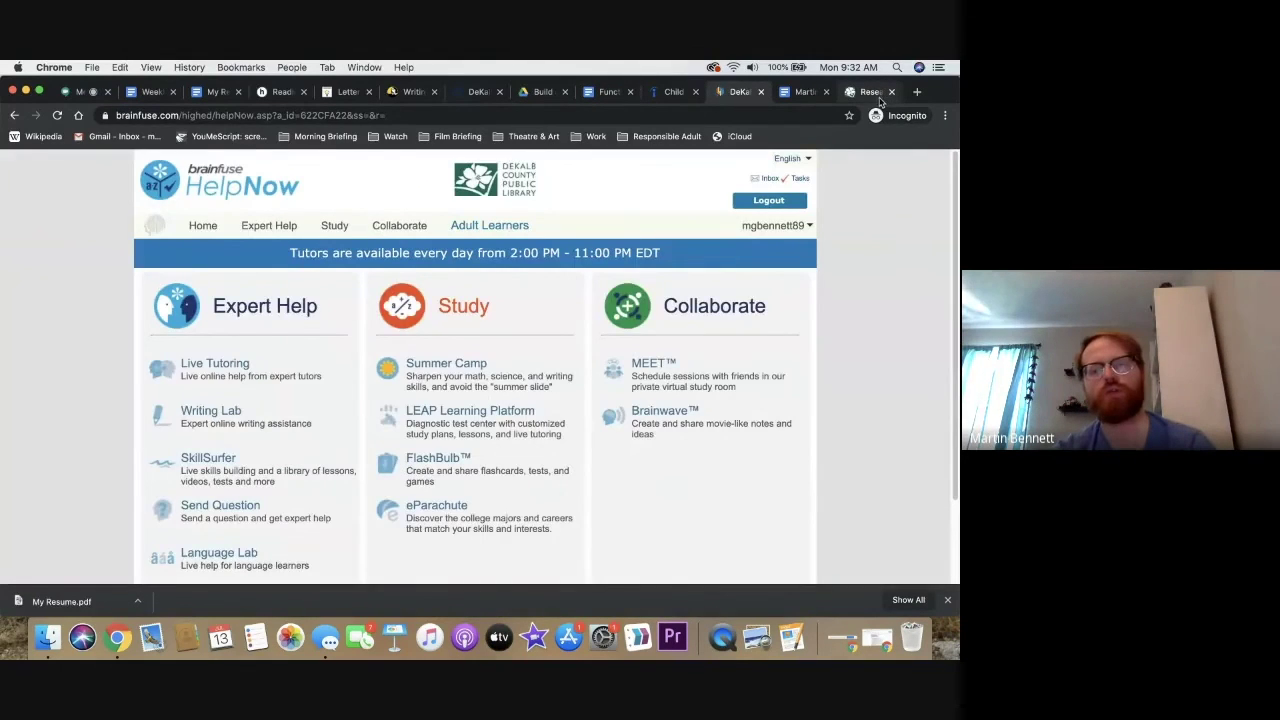
pyautogui.click(879, 96)
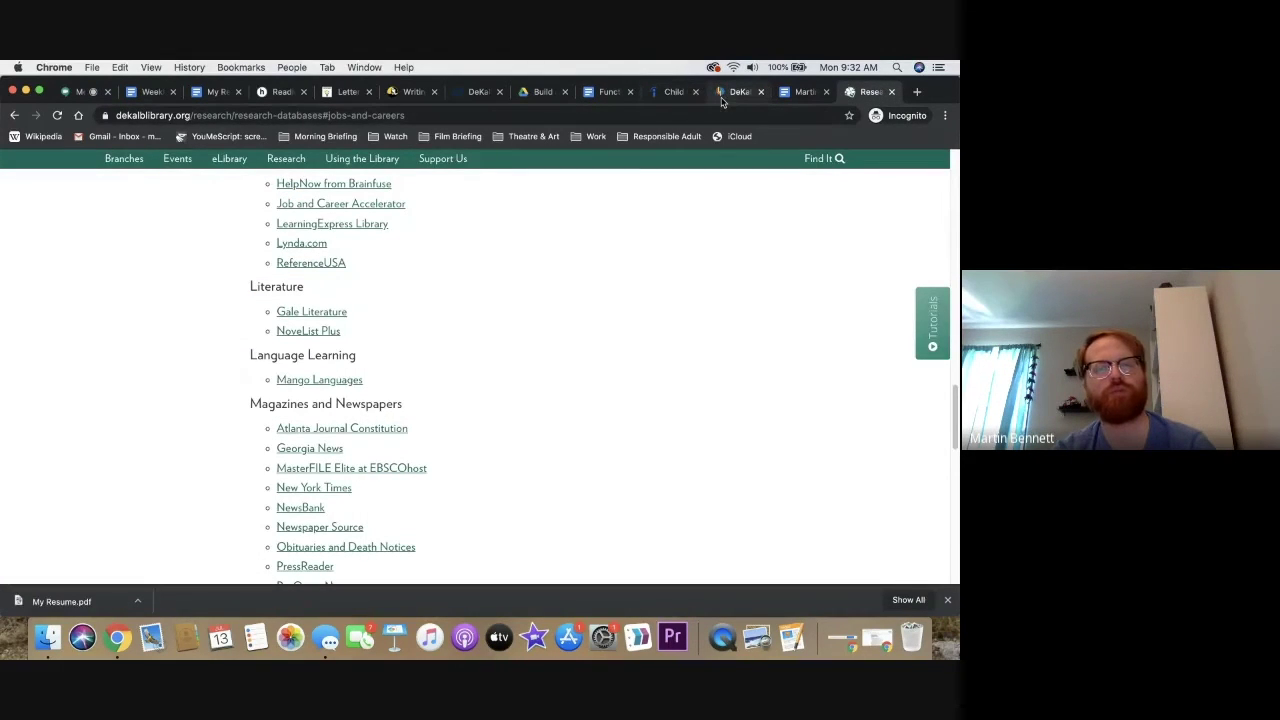
pyautogui.click(724, 95)
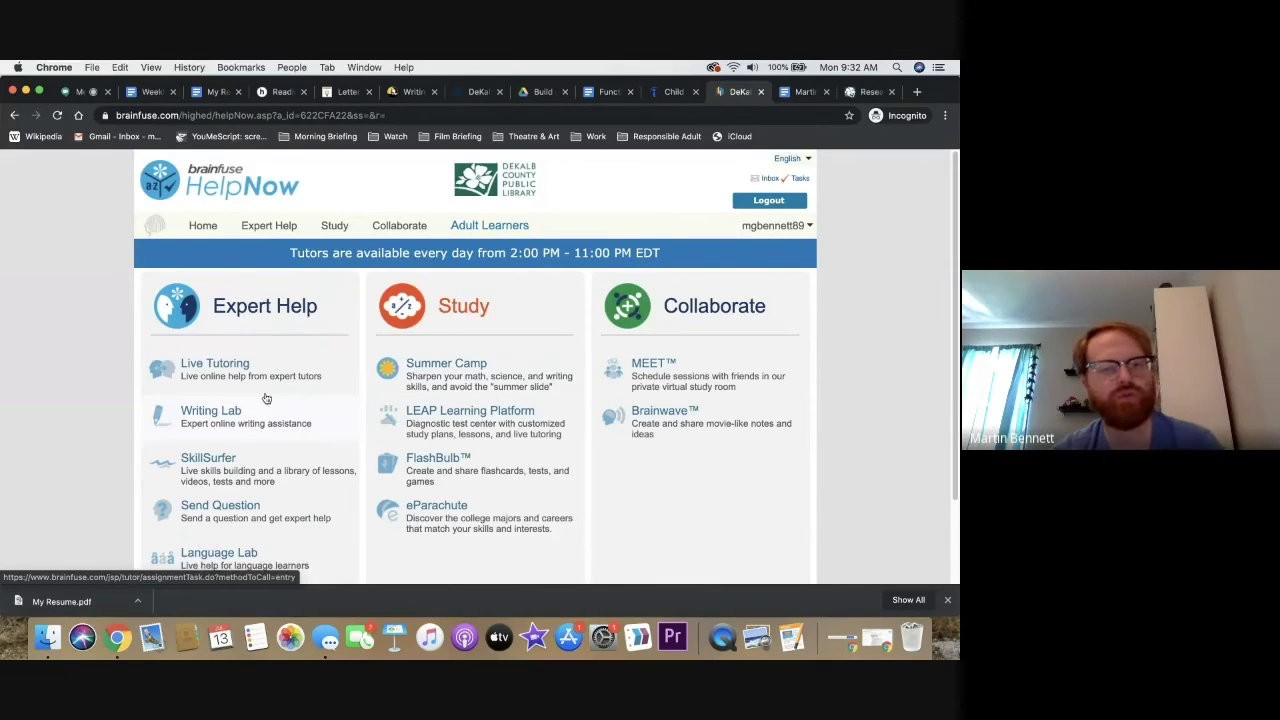
pyautogui.click(772, 225)
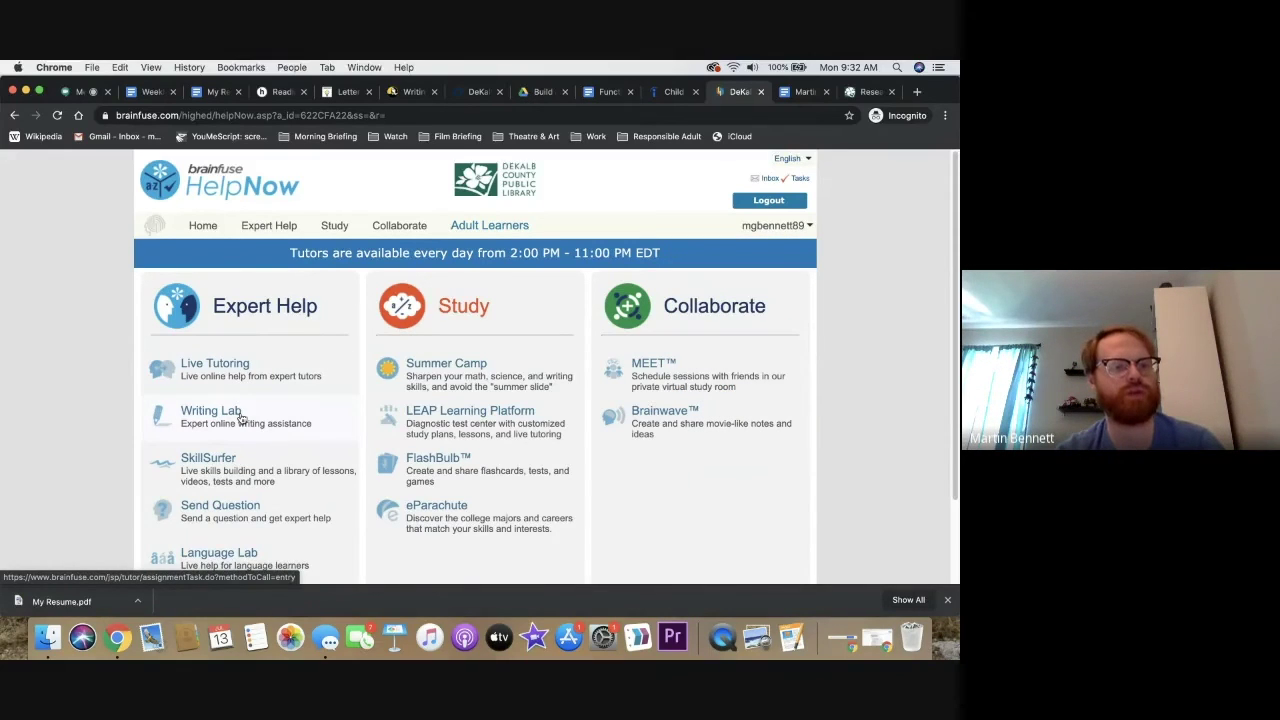
# Open the Writing Lab expert writing service in Brainfuse HelpNow
pyautogui.click(240, 418)
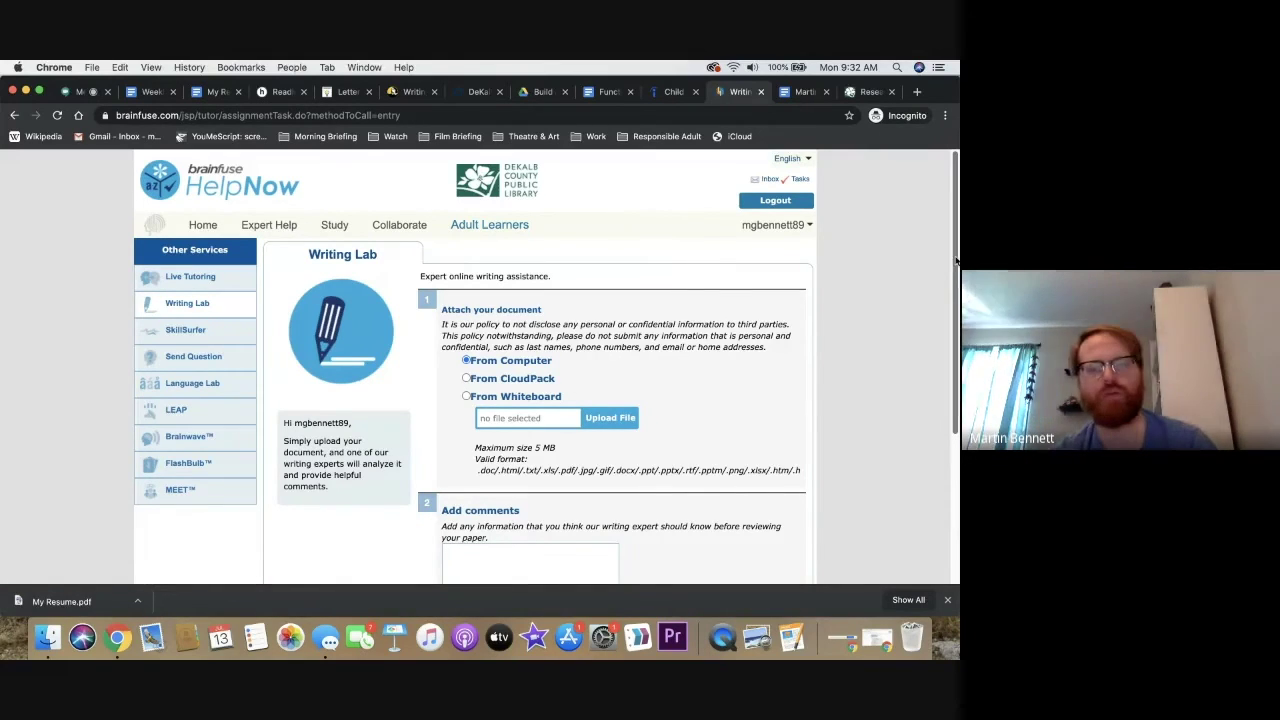
pyautogui.scroll(-1, 955, 270)
pyautogui.scroll(-2, 955, 270)
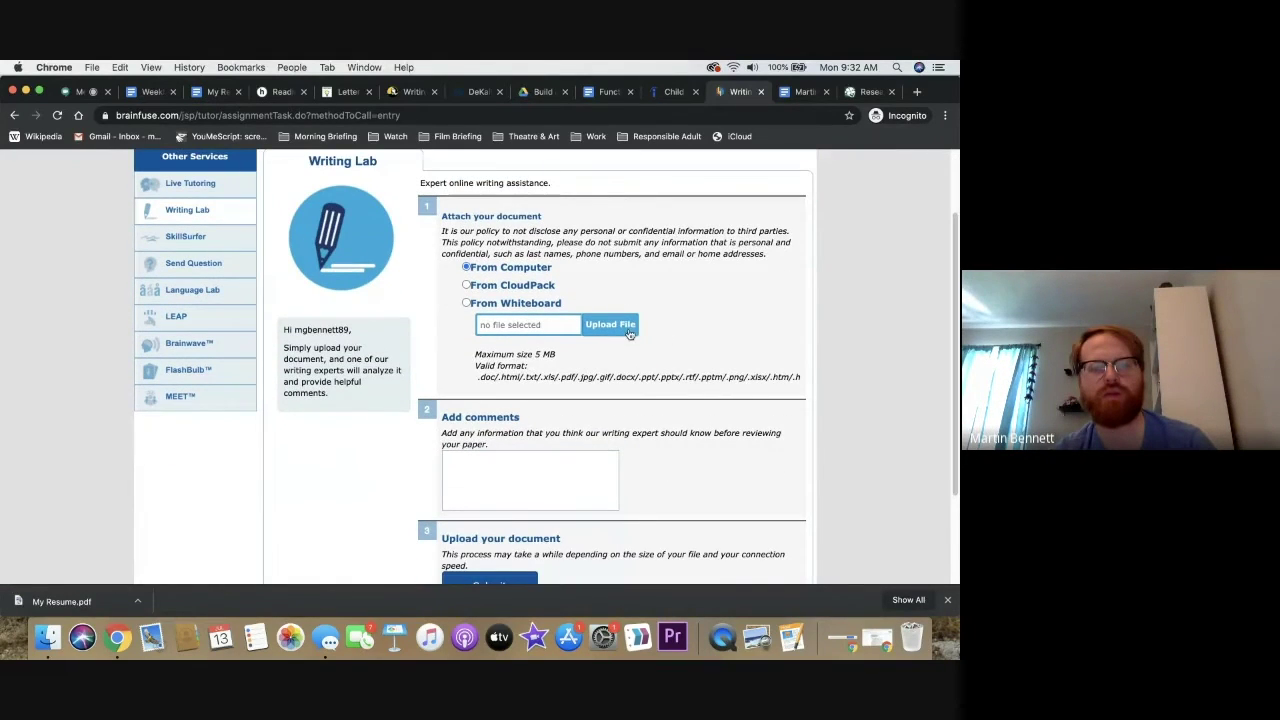
# Attach My Resume.pdf from the Downloads folder to the Writing Lab form
pyautogui.click(610, 325)
pyautogui.click(265, 248)
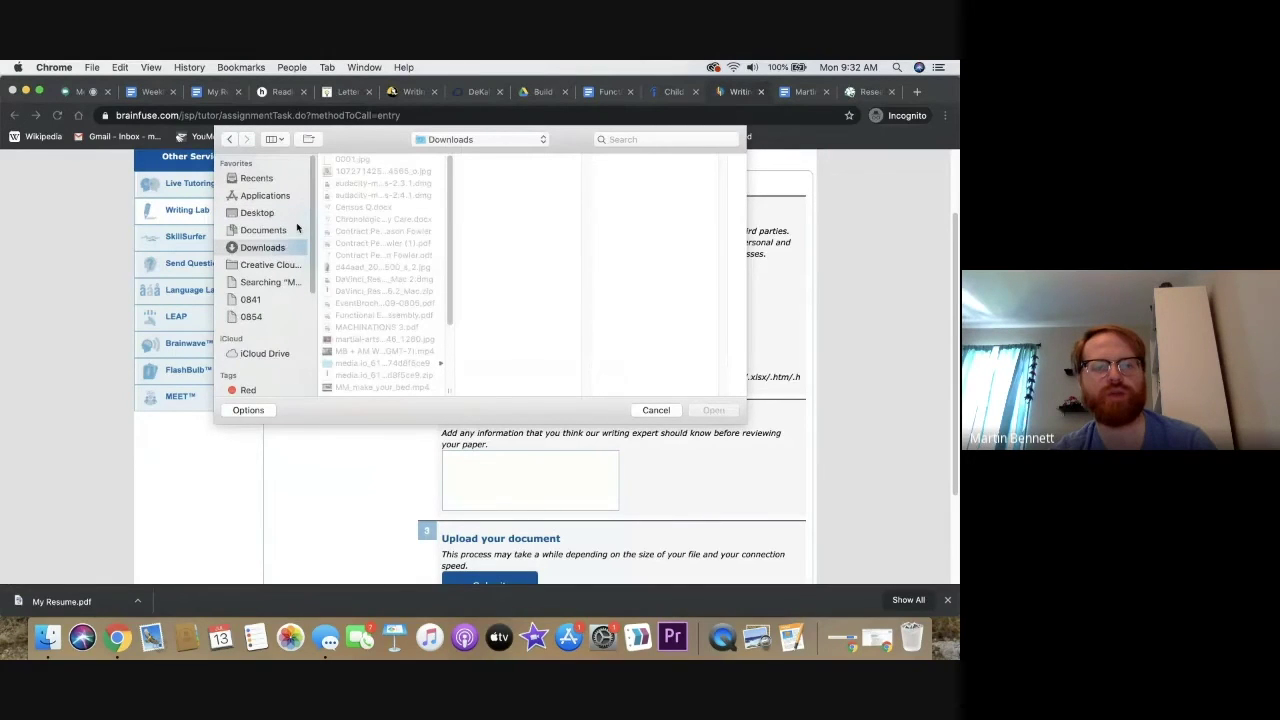
pyautogui.scroll(-5, 385, 285)
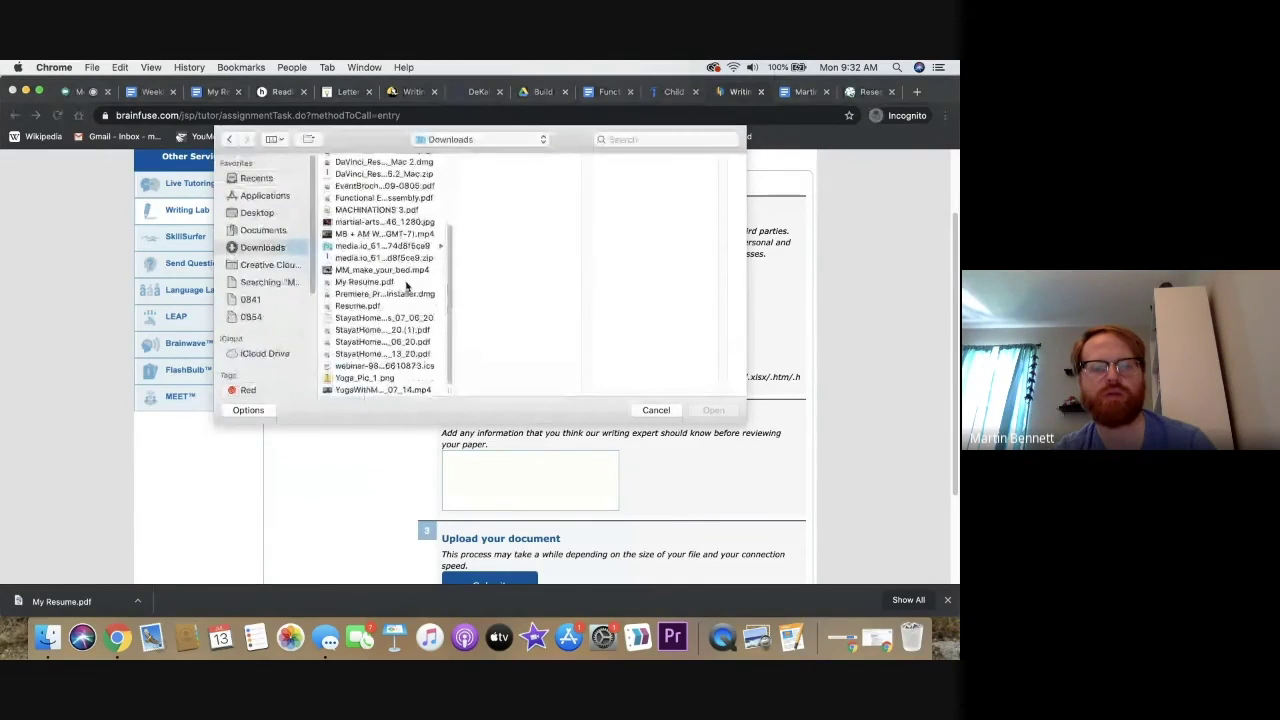
pyautogui.click(383, 283)
pyautogui.click(712, 411)
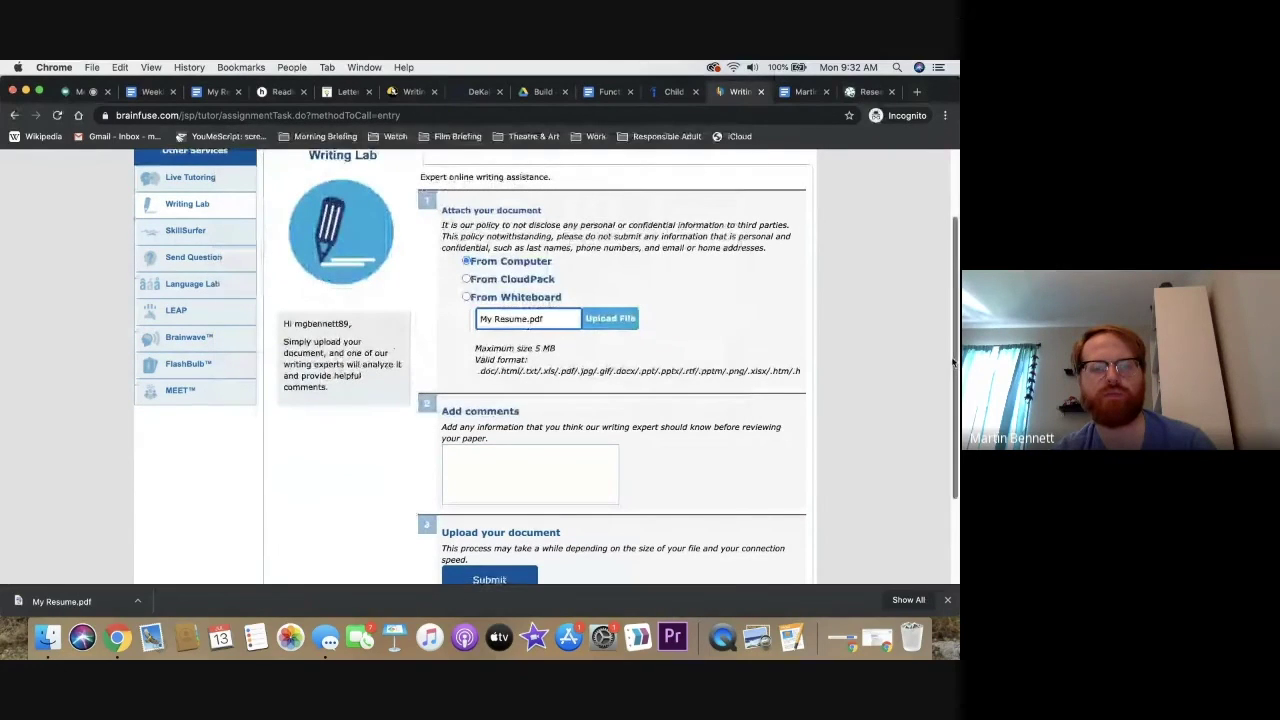
pyautogui.scroll(-2, 941, 417)
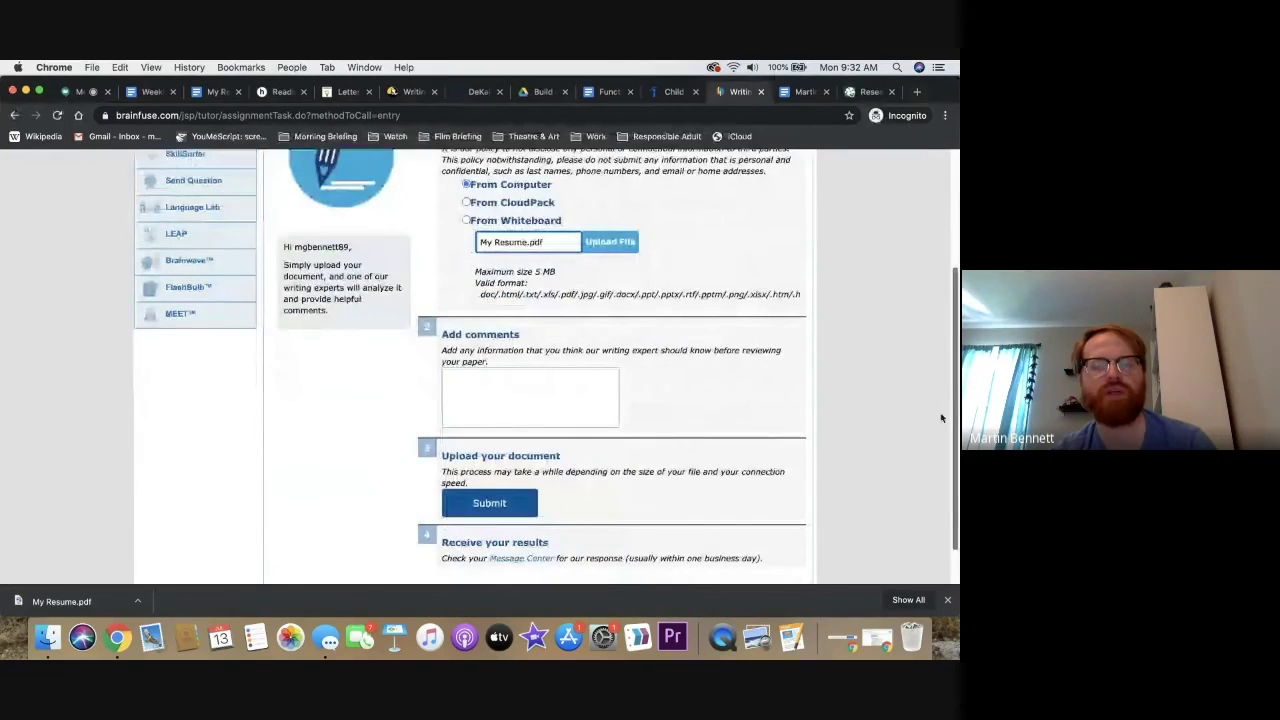
pyautogui.scroll(-1, 941, 417)
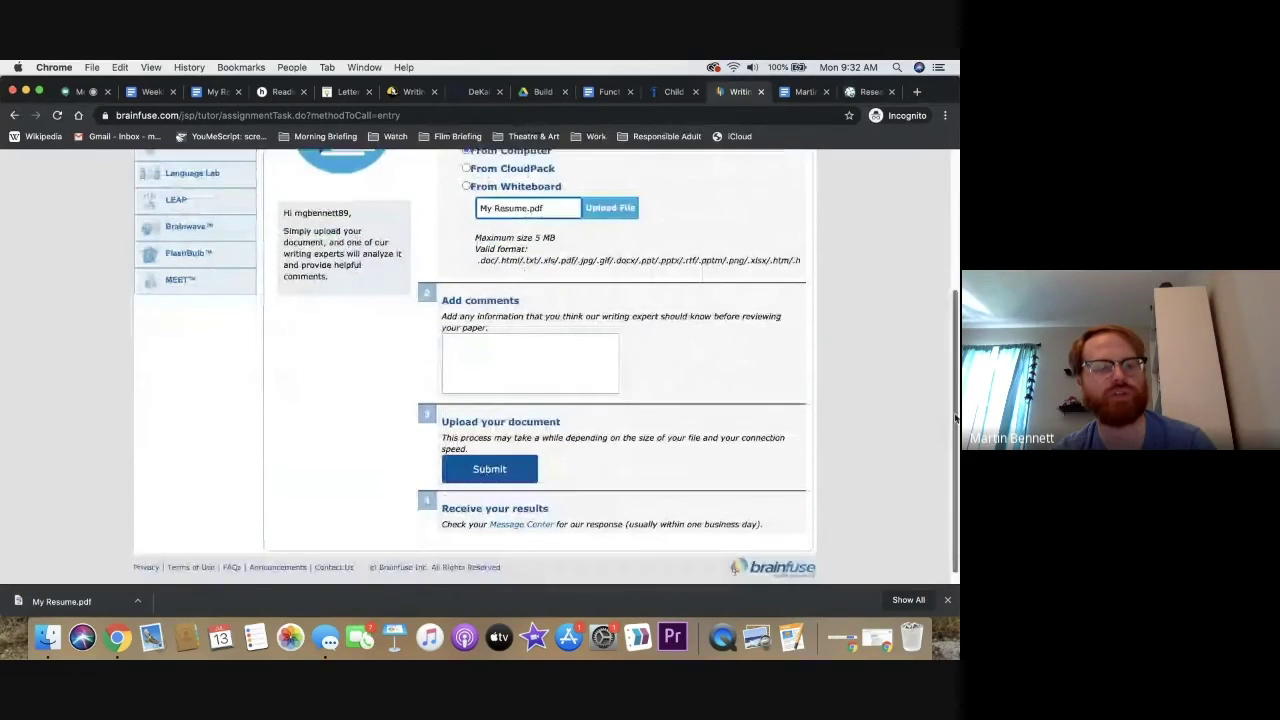
pyautogui.scroll(1, 955, 418)
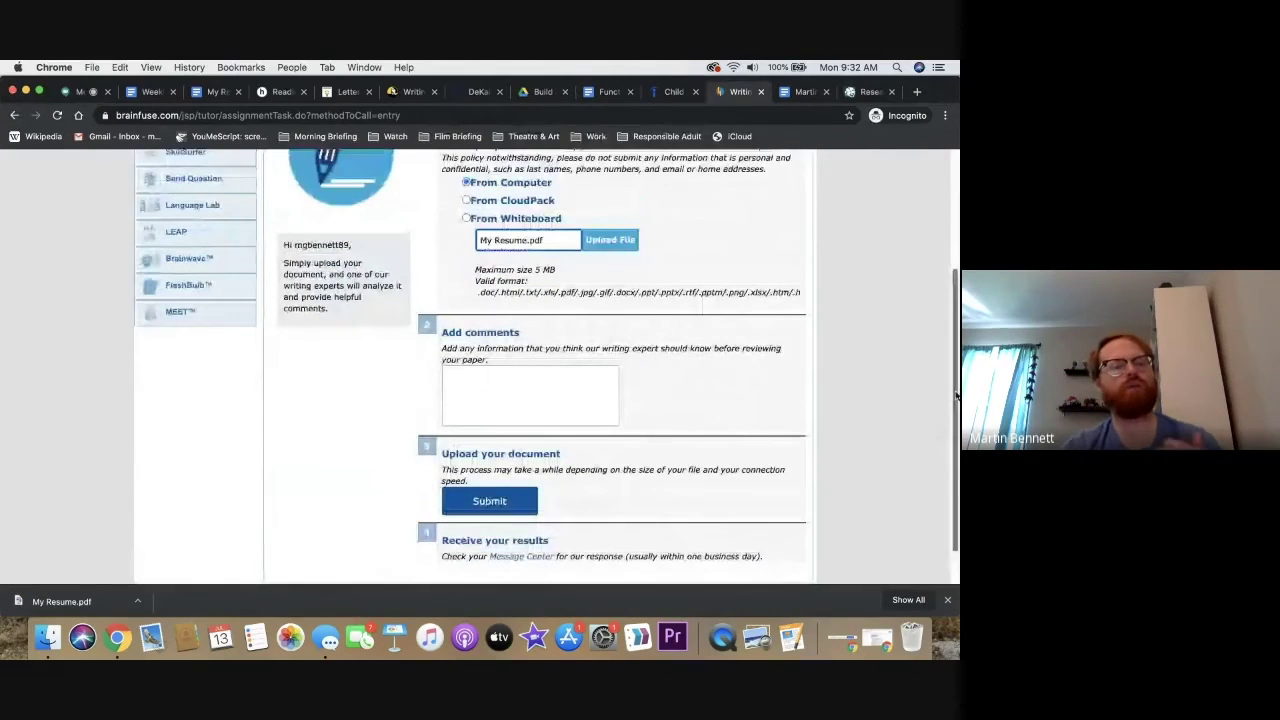
pyautogui.scroll(3, 955, 418)
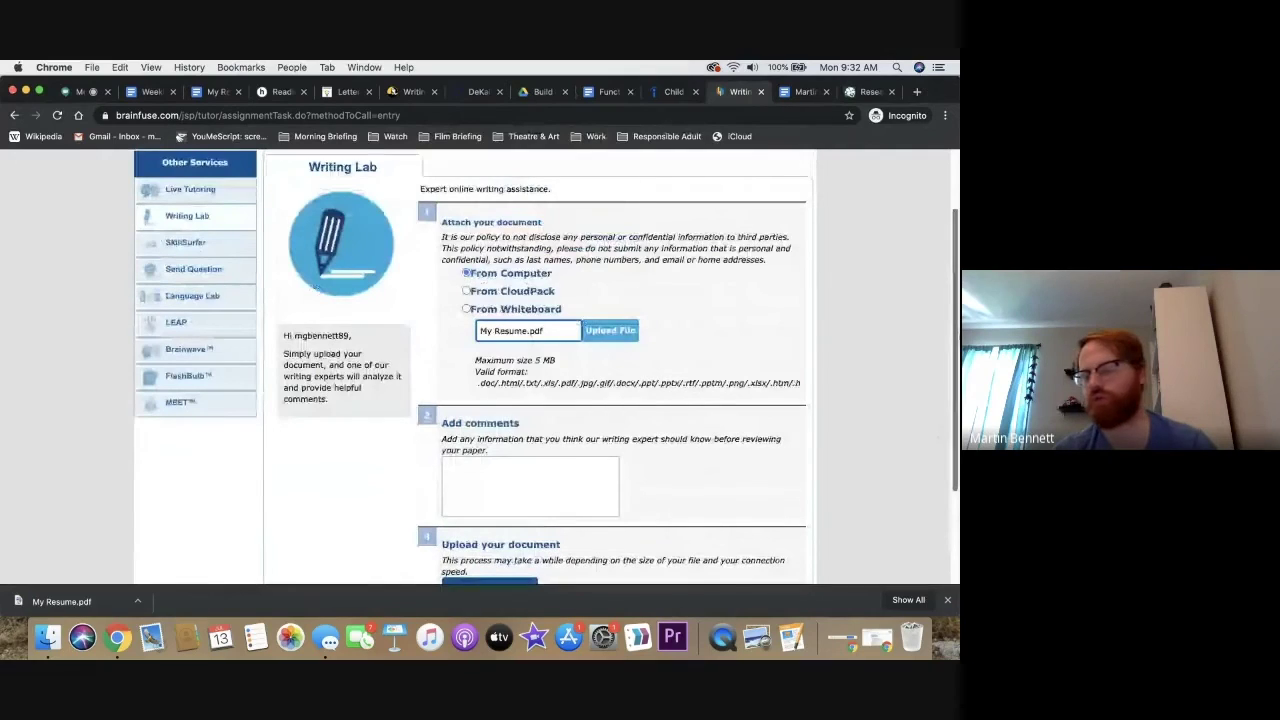
pyautogui.scroll(2, 545, 365)
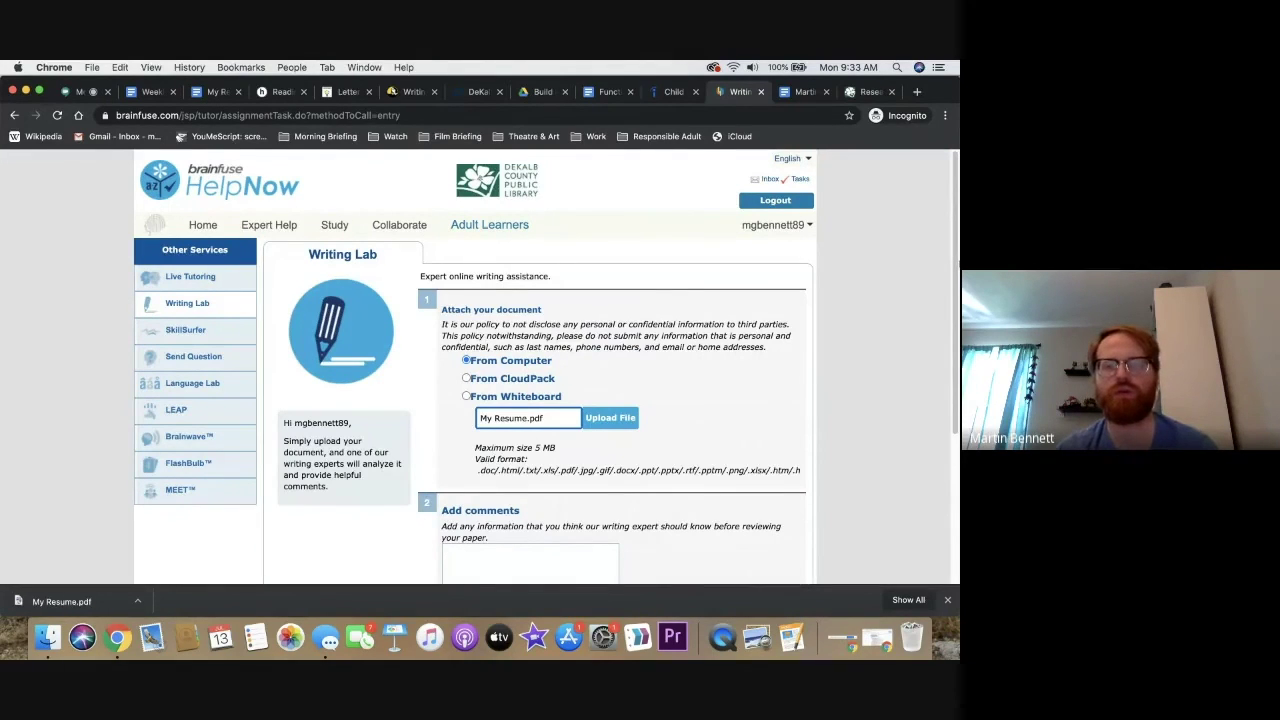
# Go to the Adult Learning Center and open the Write a Winning Resume guide
pyautogui.click(516, 229)
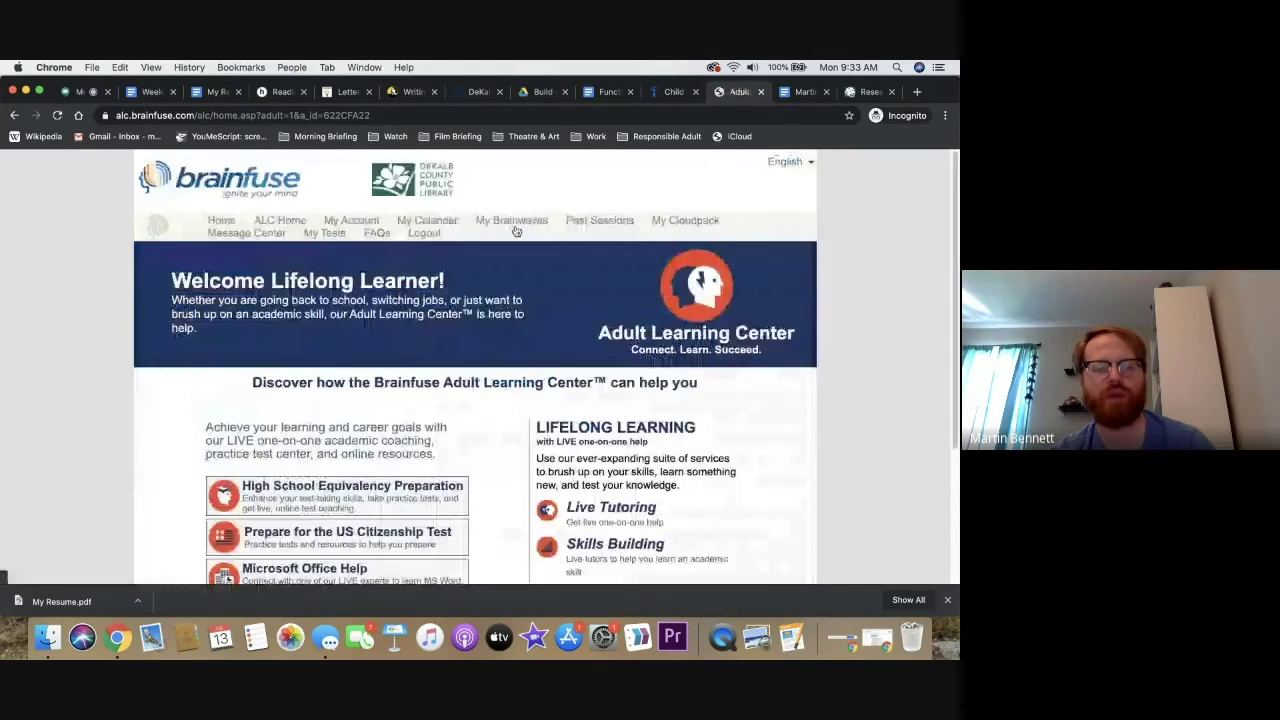
pyautogui.scroll(-3, 502, 400)
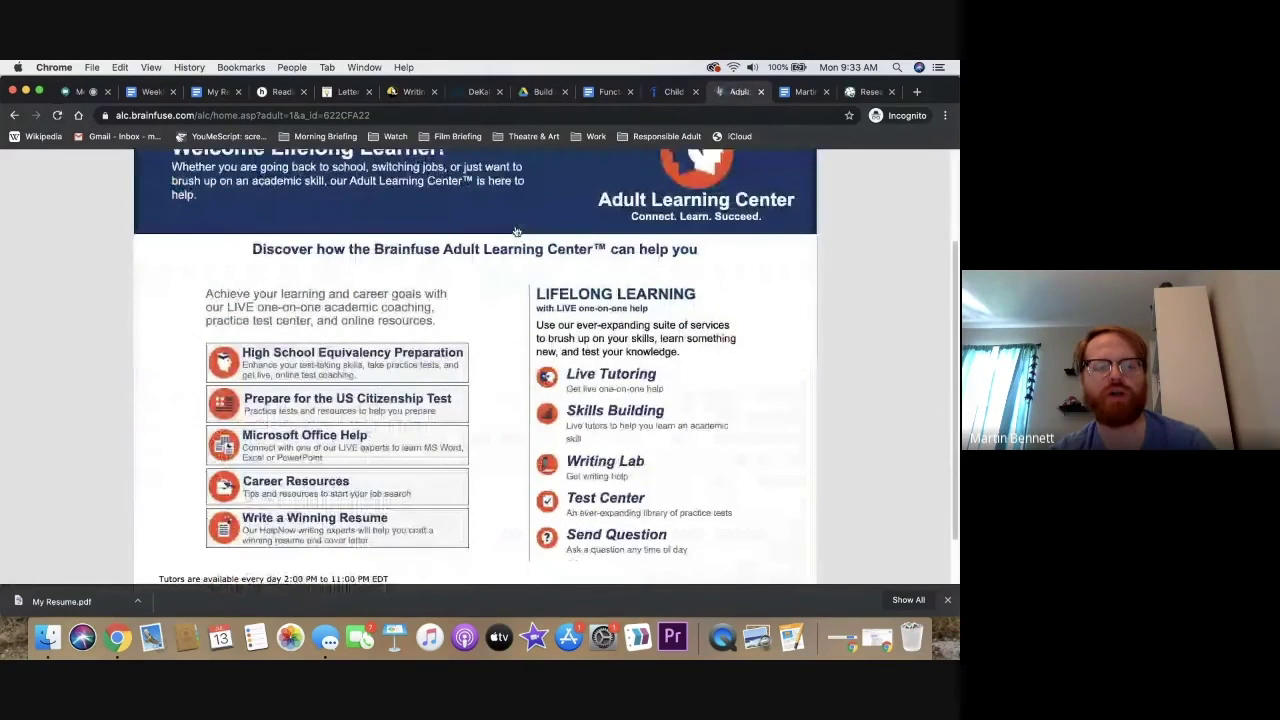
pyautogui.scroll(-1, 502, 416)
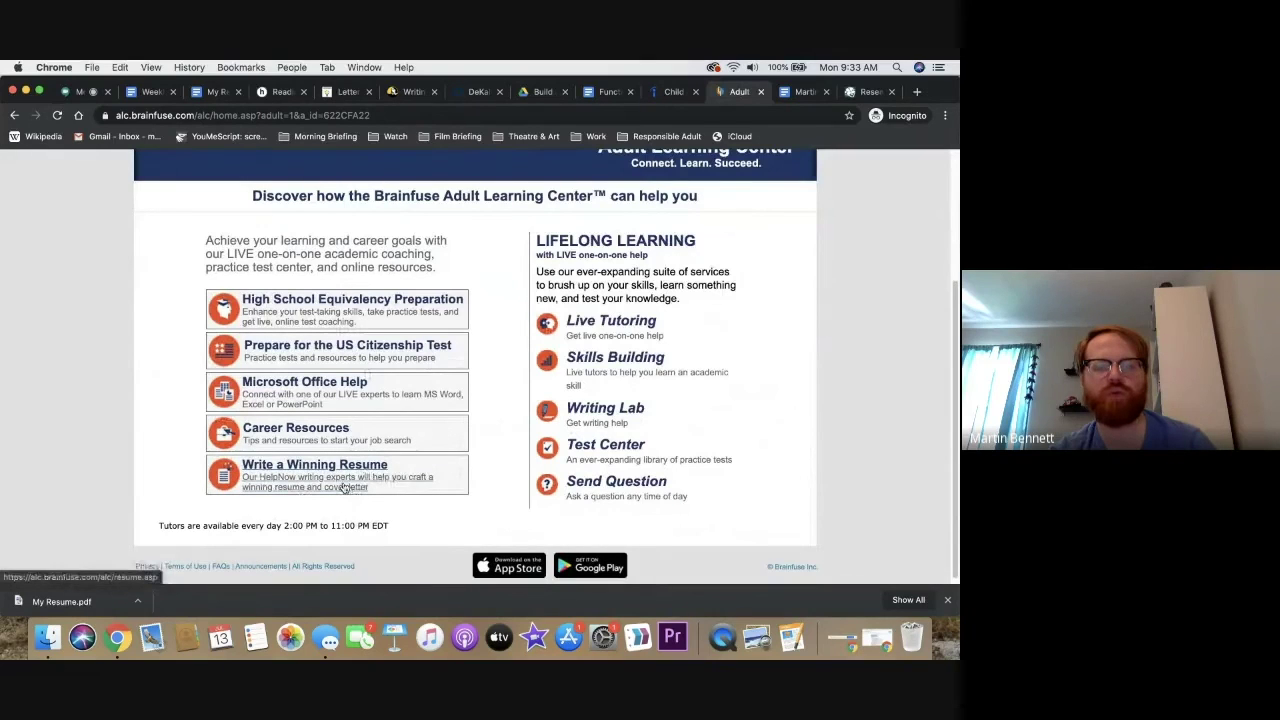
pyautogui.click(343, 487)
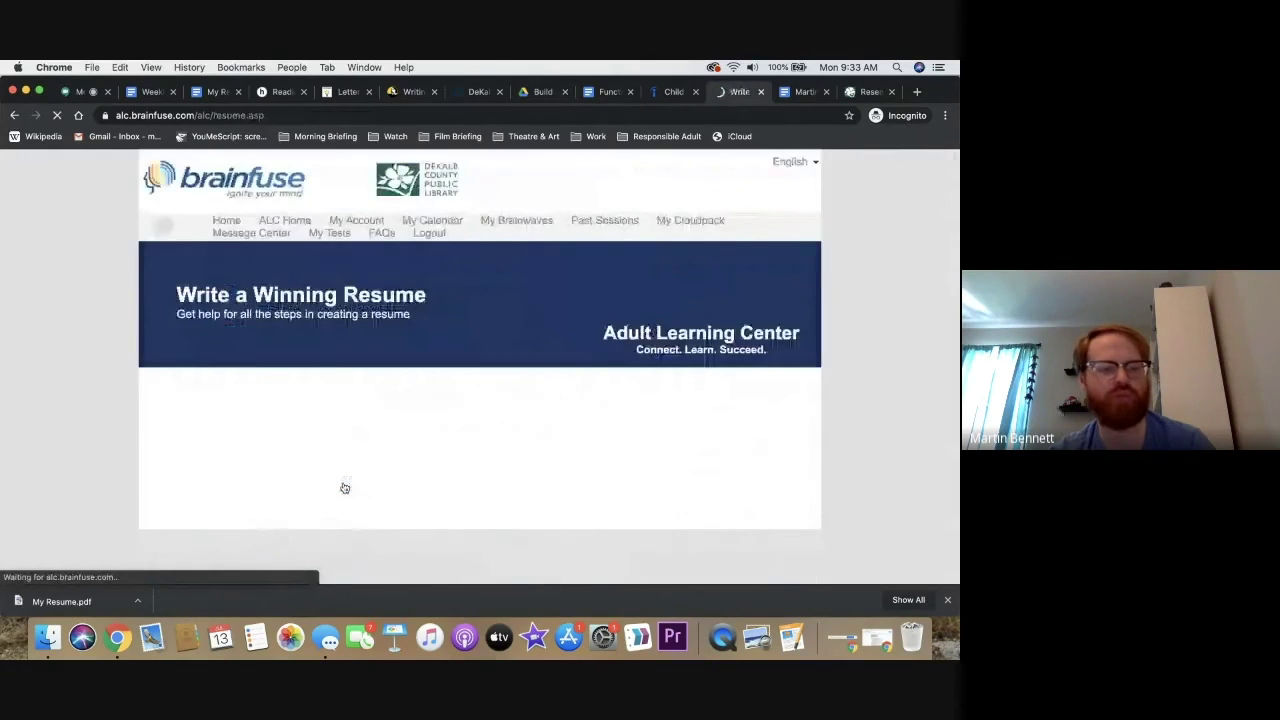
# Browse the online resume resources list, then return to the resume lab overview
pyautogui.scroll(-1, 430, 490)
pyautogui.scroll(-5, 430, 490)
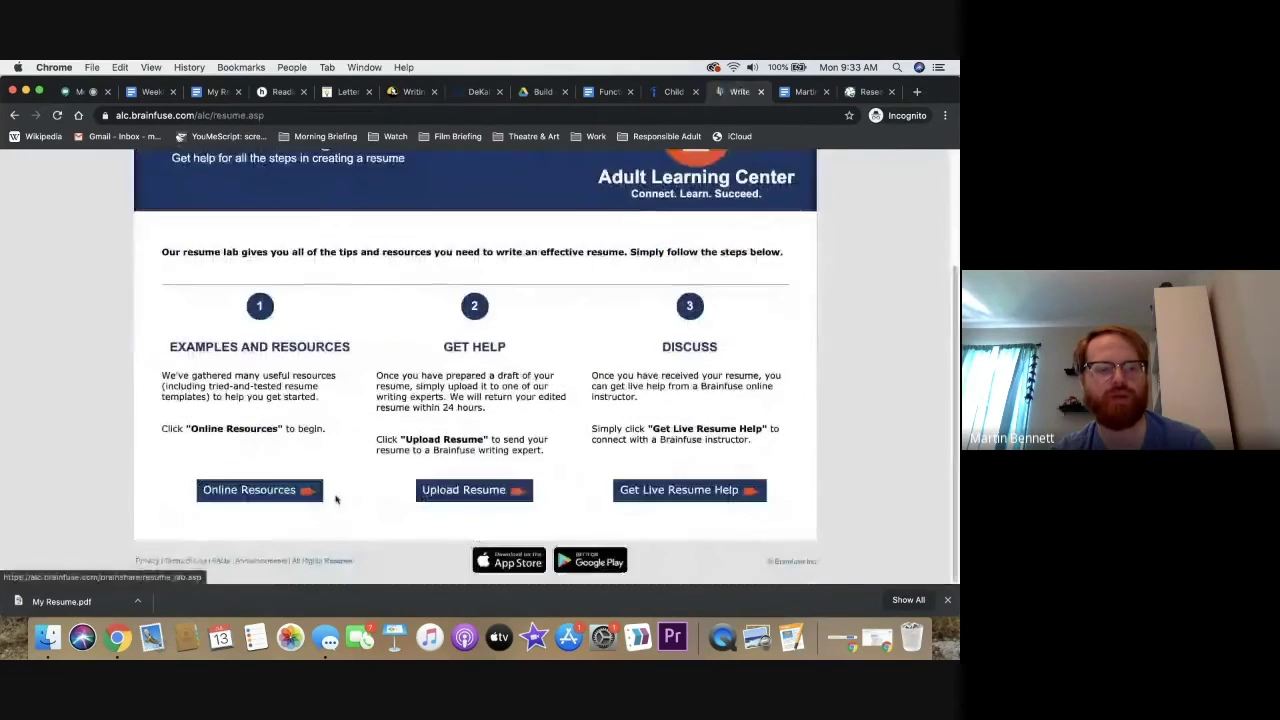
pyautogui.tripleClick(262, 386)
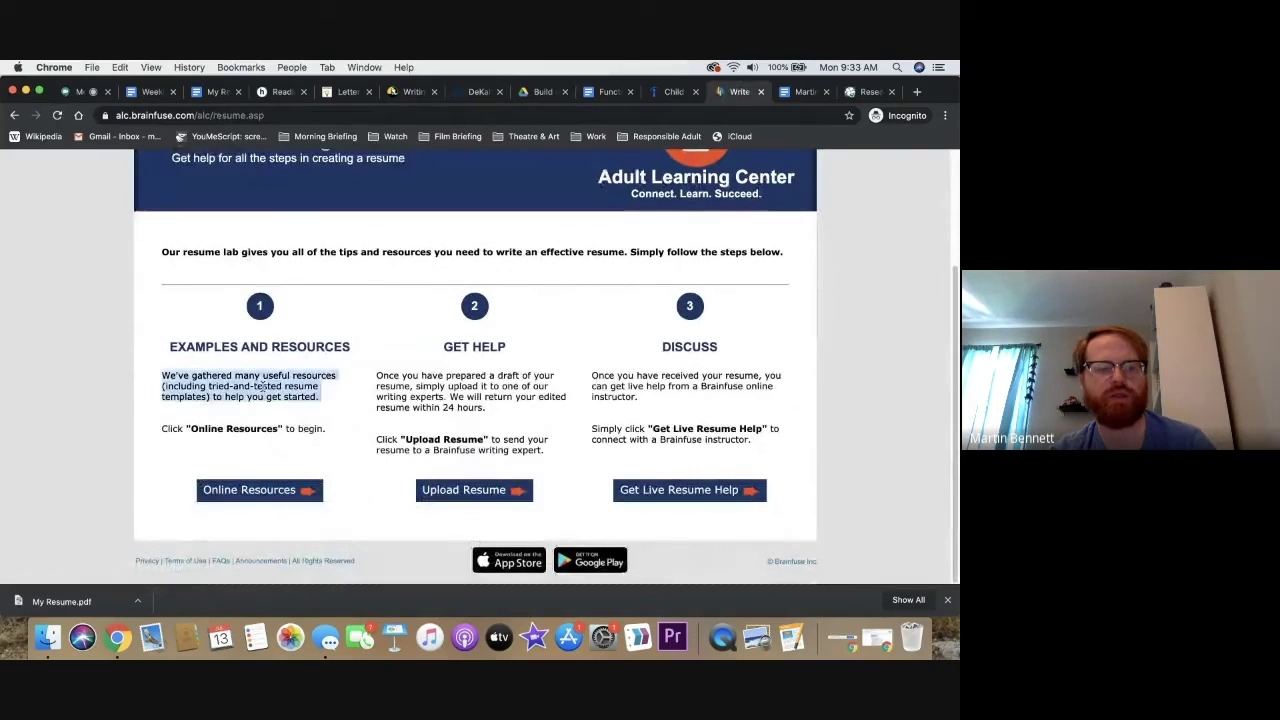
pyautogui.click(252, 496)
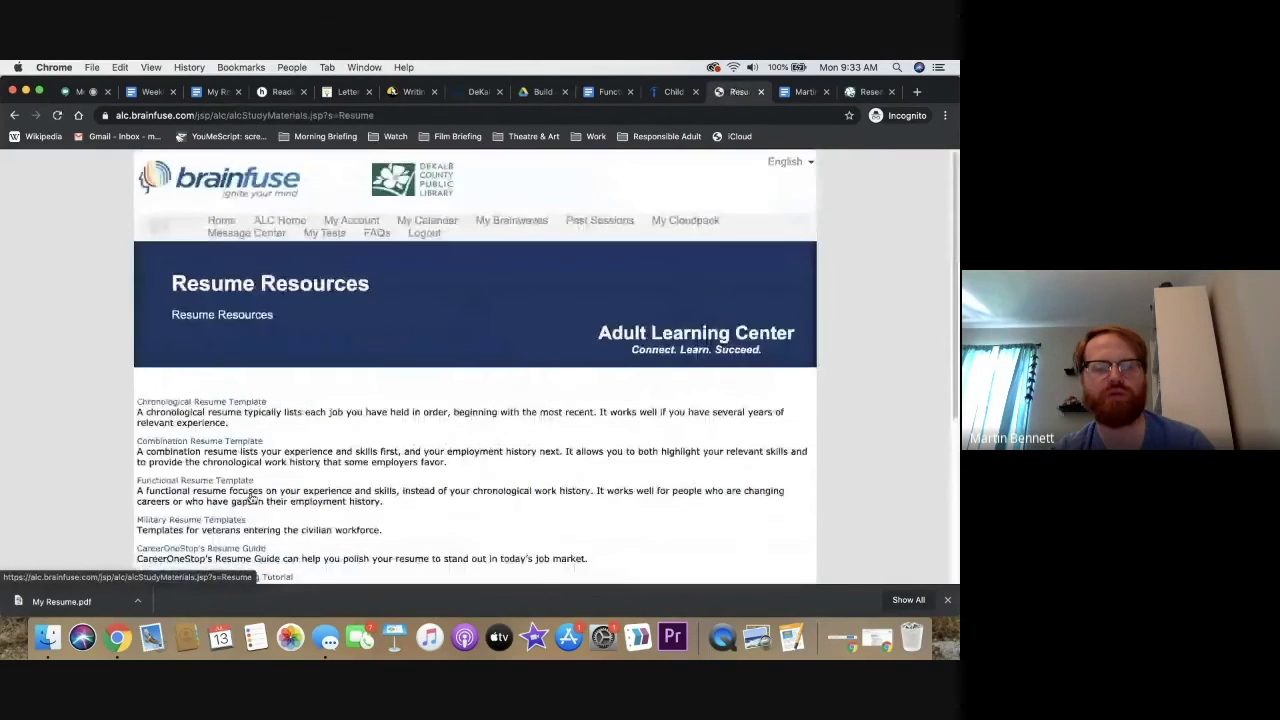
pyautogui.scroll(-1, 252, 497)
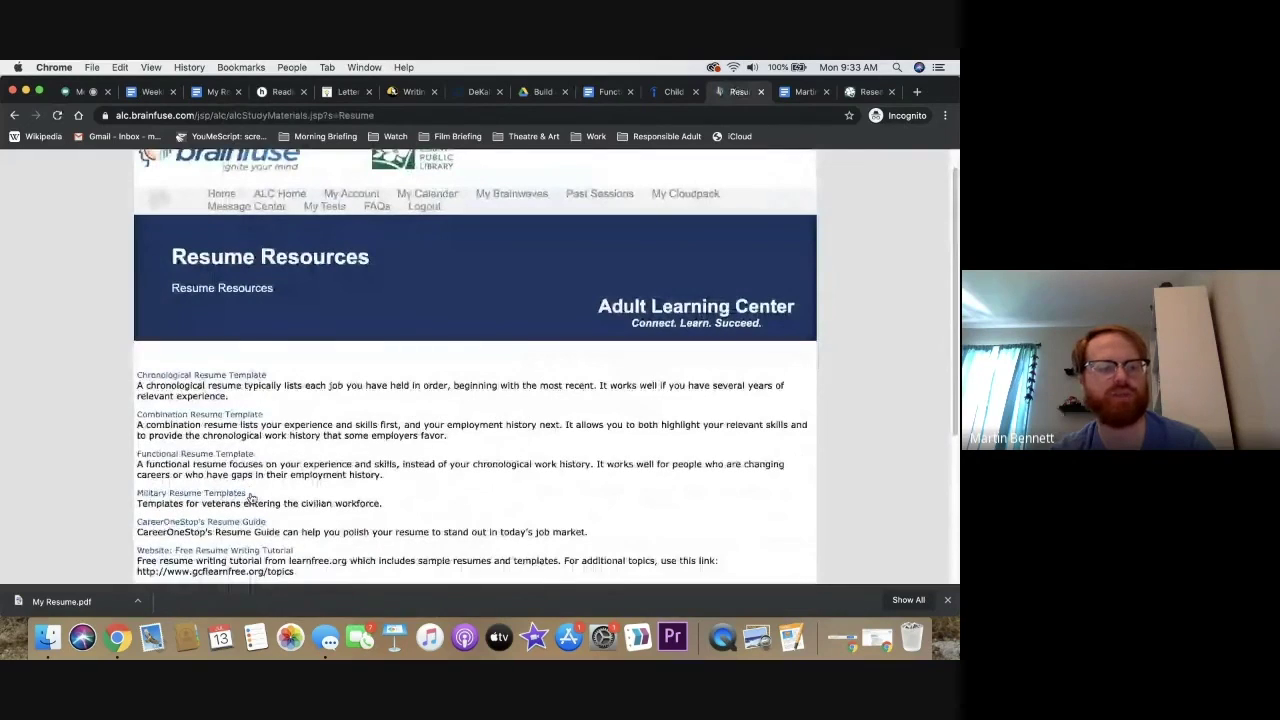
pyautogui.scroll(-5, 252, 497)
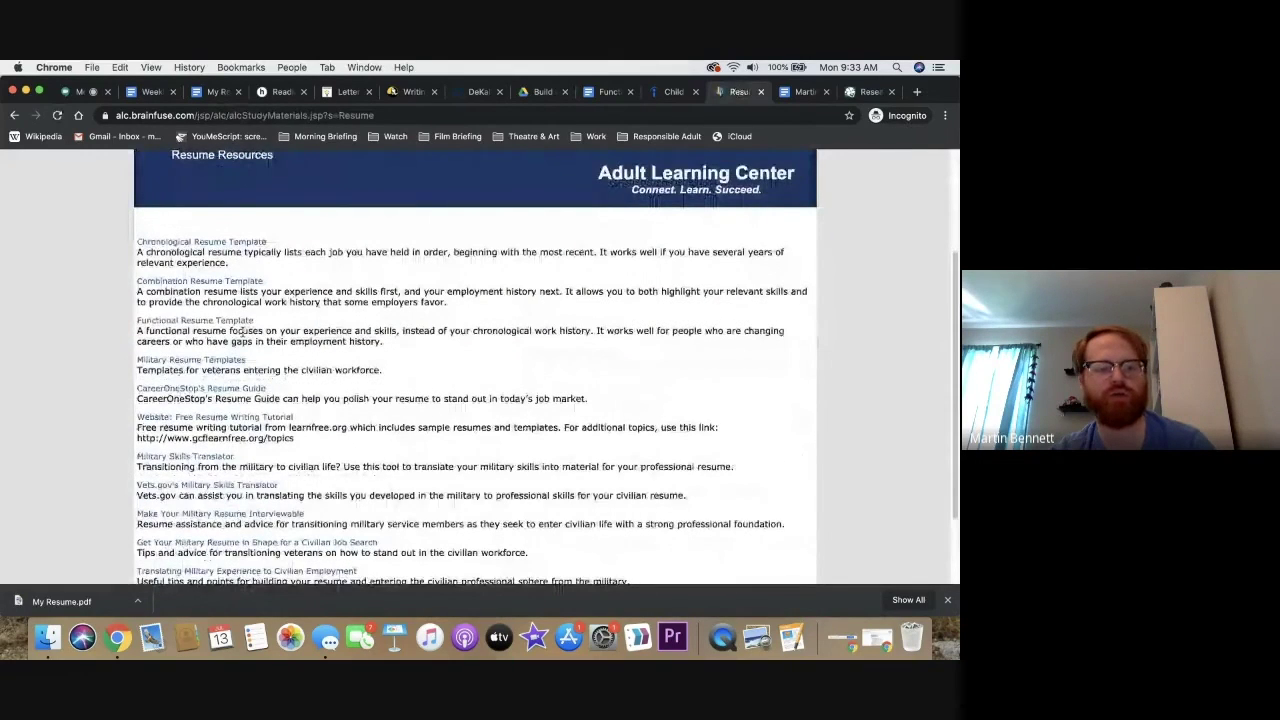
pyautogui.scroll(-3, 77, 258)
pyautogui.click(14, 115)
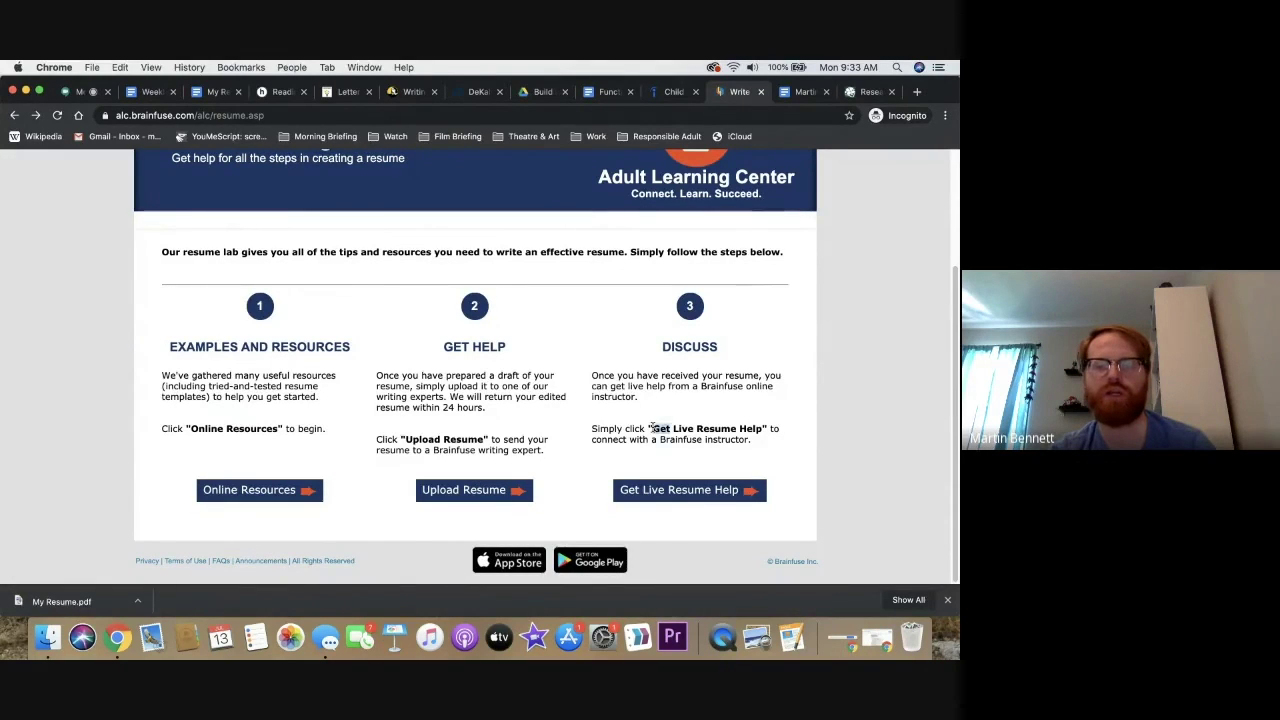
# Request live resume help and close the no-tutor-available notice window
pyautogui.tripleClick(644, 385)
pyautogui.click(644, 403)
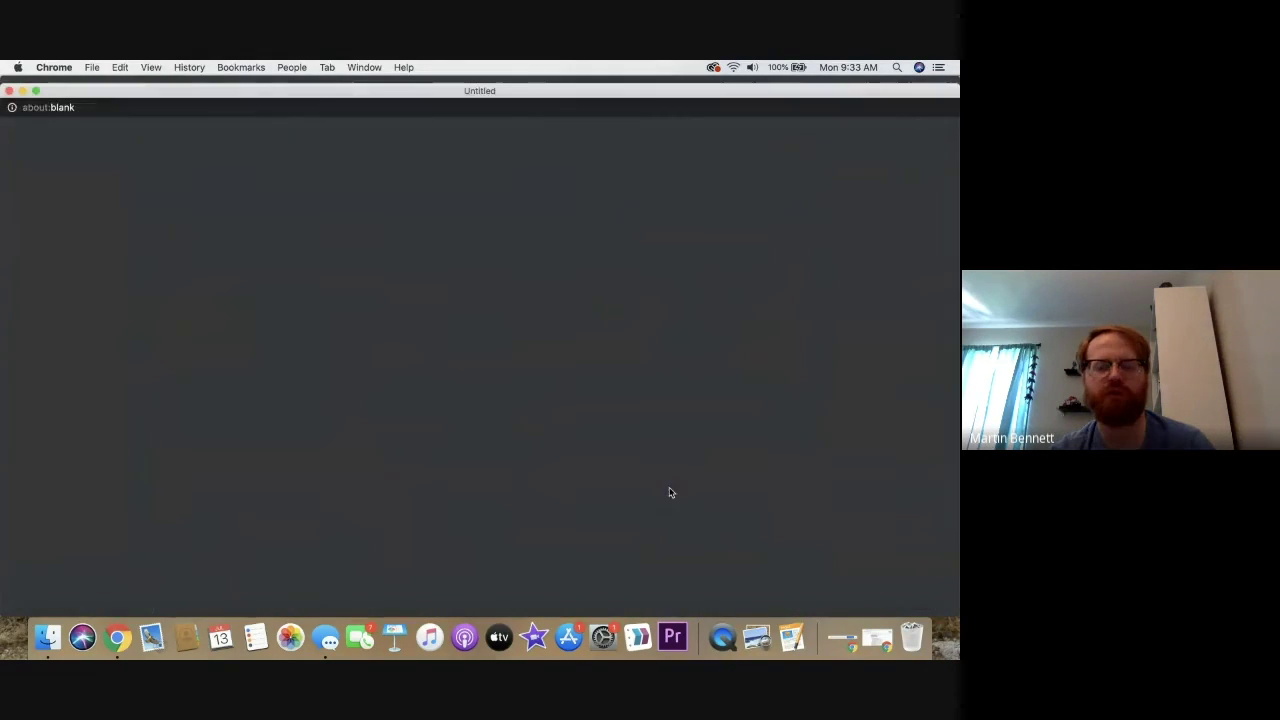
pyautogui.click(677, 489)
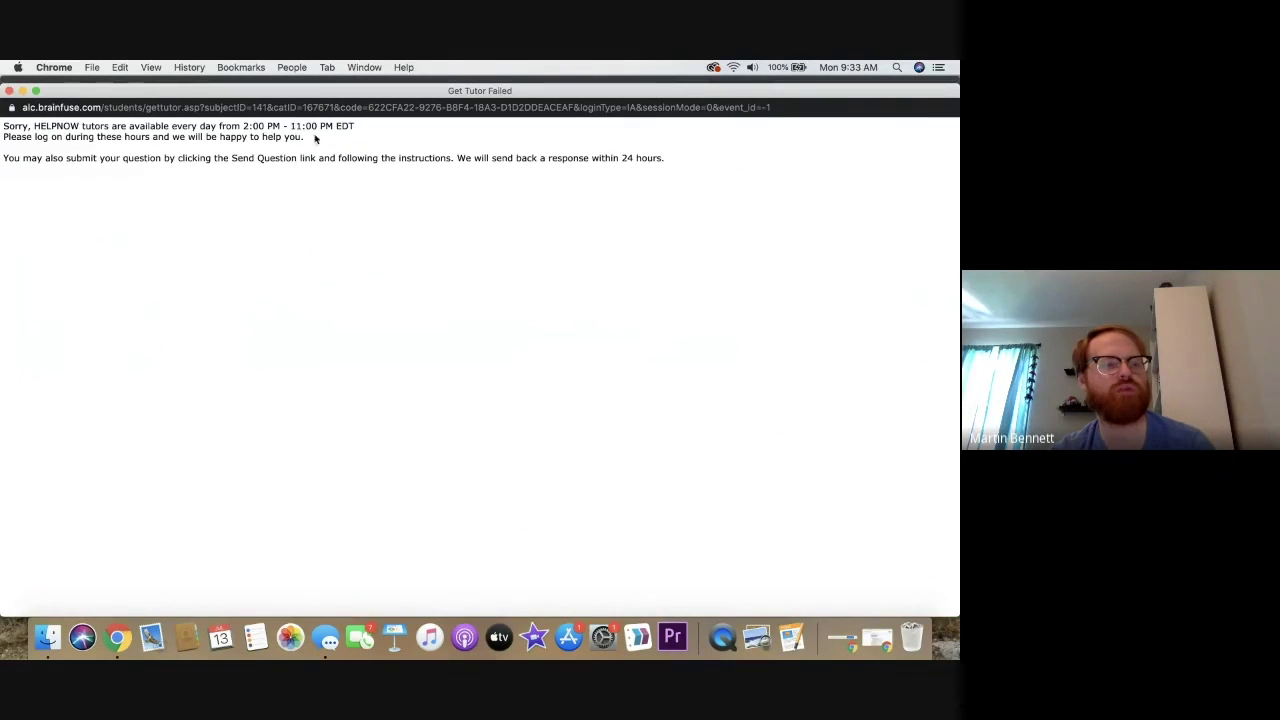
pyautogui.click(8, 91)
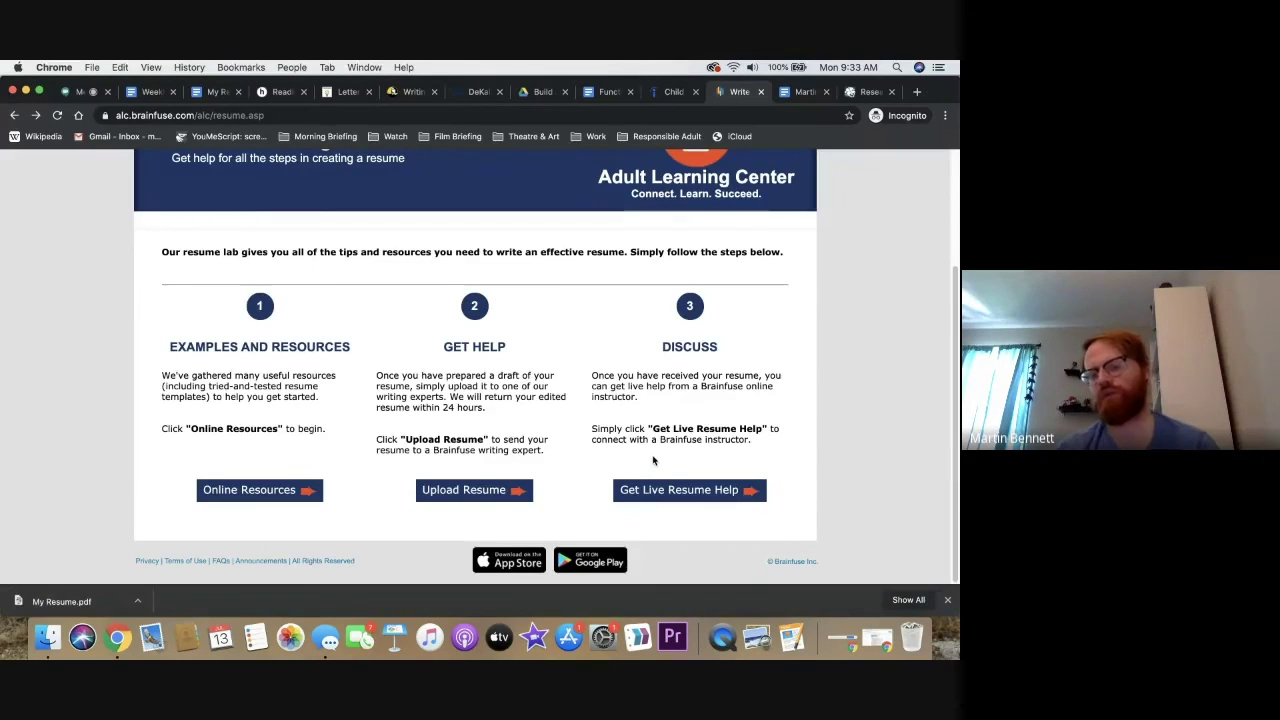